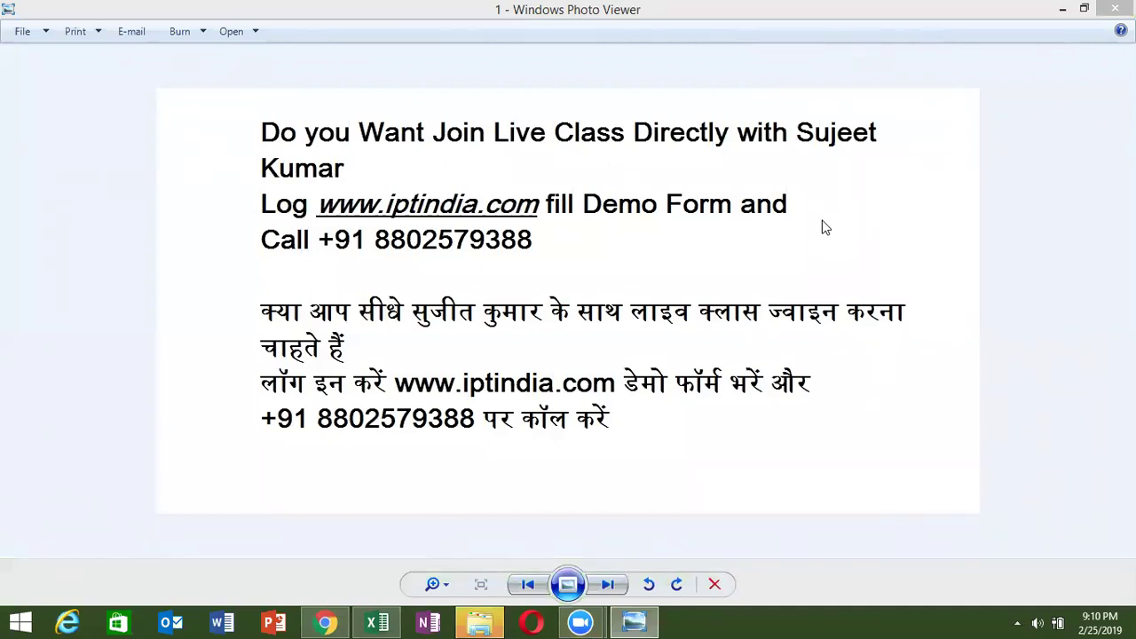
Advance to the second promo image, then close Windows Photo Viewer to reveal Book1.
{"action": "left_click", "coordinate": [624, 582]}
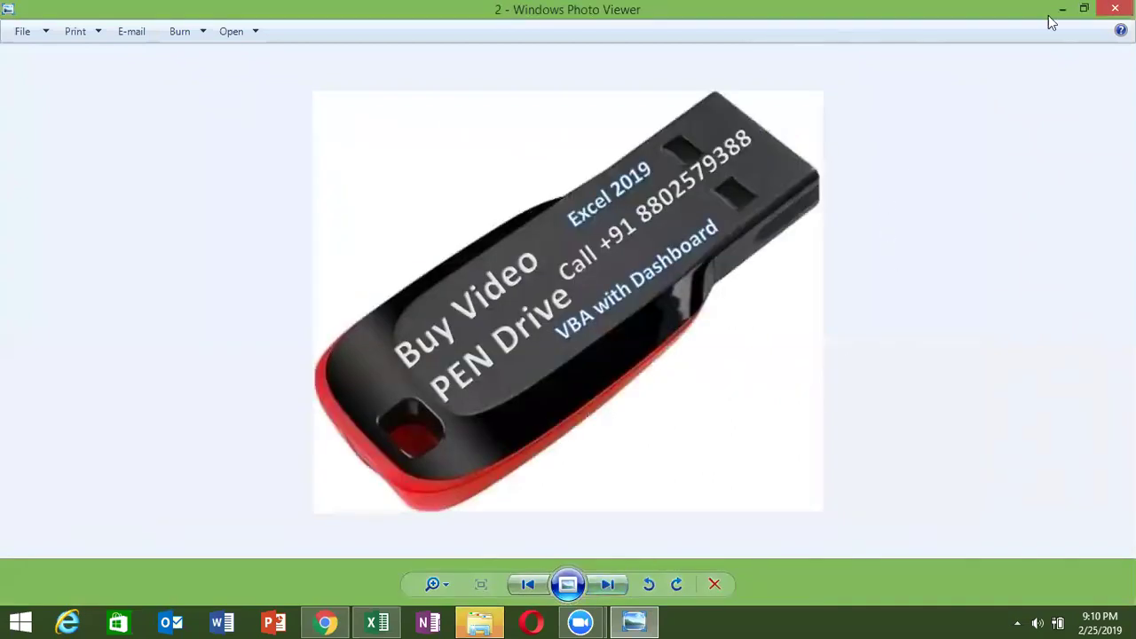
{"action": "left_click", "coordinate": [1115, 9]}
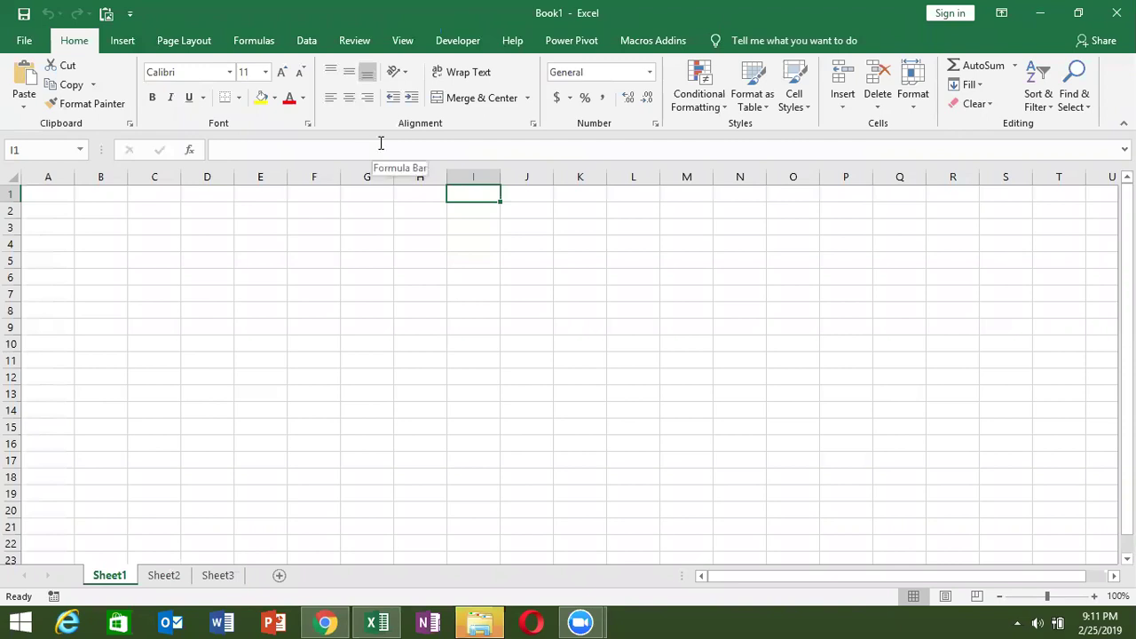
Add Sheet4 and Sheet5 after Sheet3, then return to Sheet1 with cell A1 selected.
{"action": "left_click", "coordinate": [410, 205]}
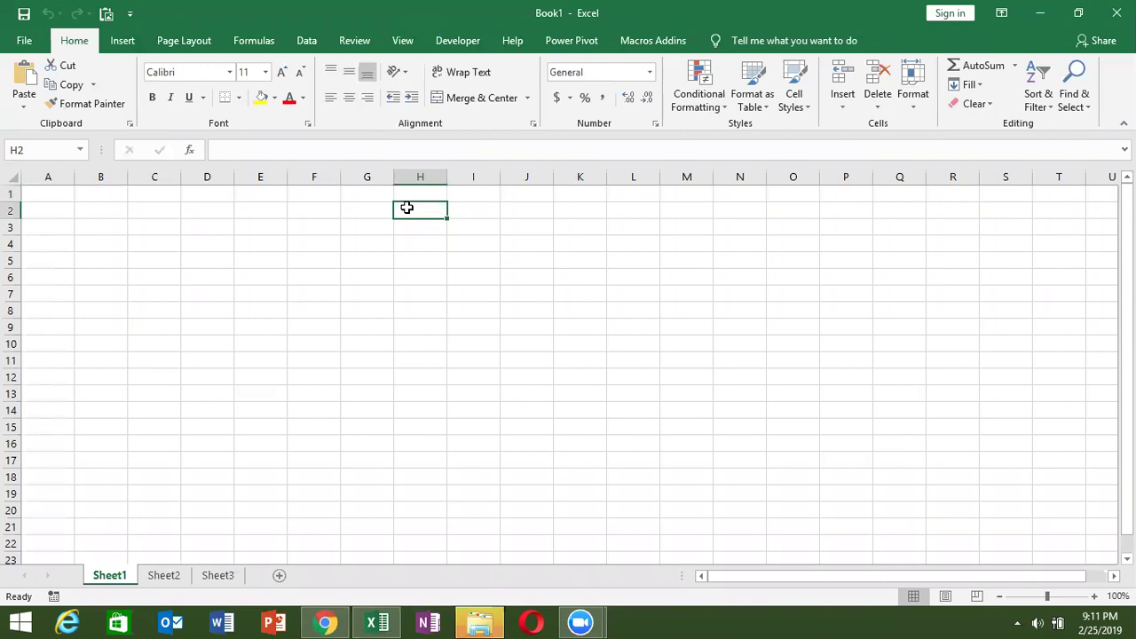
{"action": "left_click", "coordinate": [160, 579]}
{"action": "left_click", "coordinate": [221, 578]}
{"action": "left_click", "coordinate": [279, 577]}
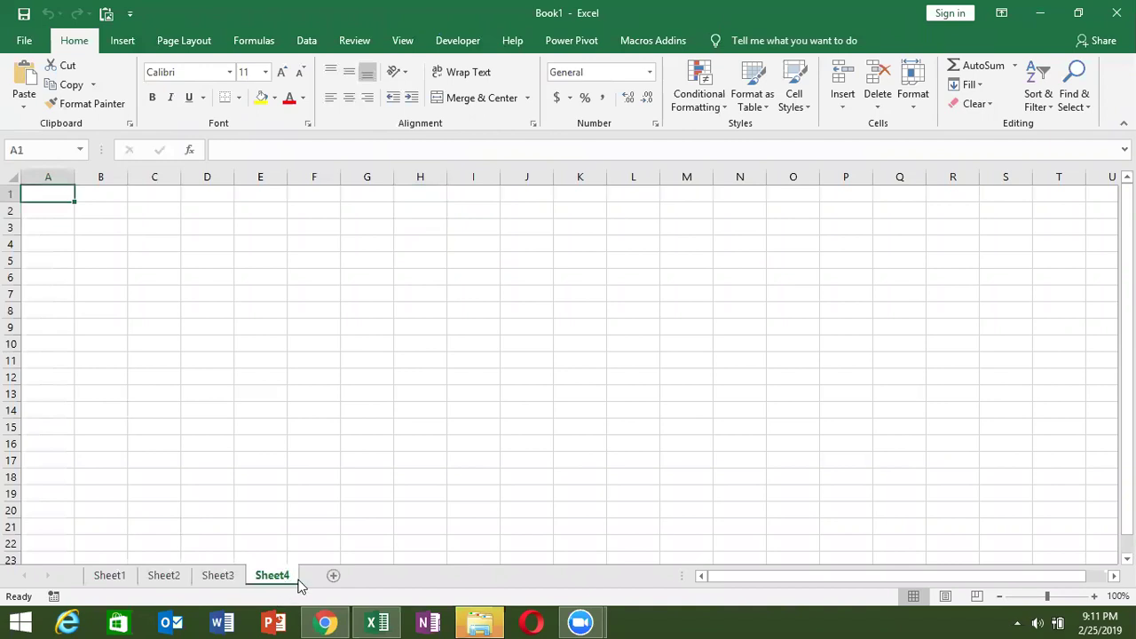
{"action": "left_click", "coordinate": [334, 575]}
{"action": "left_click", "coordinate": [111, 577]}
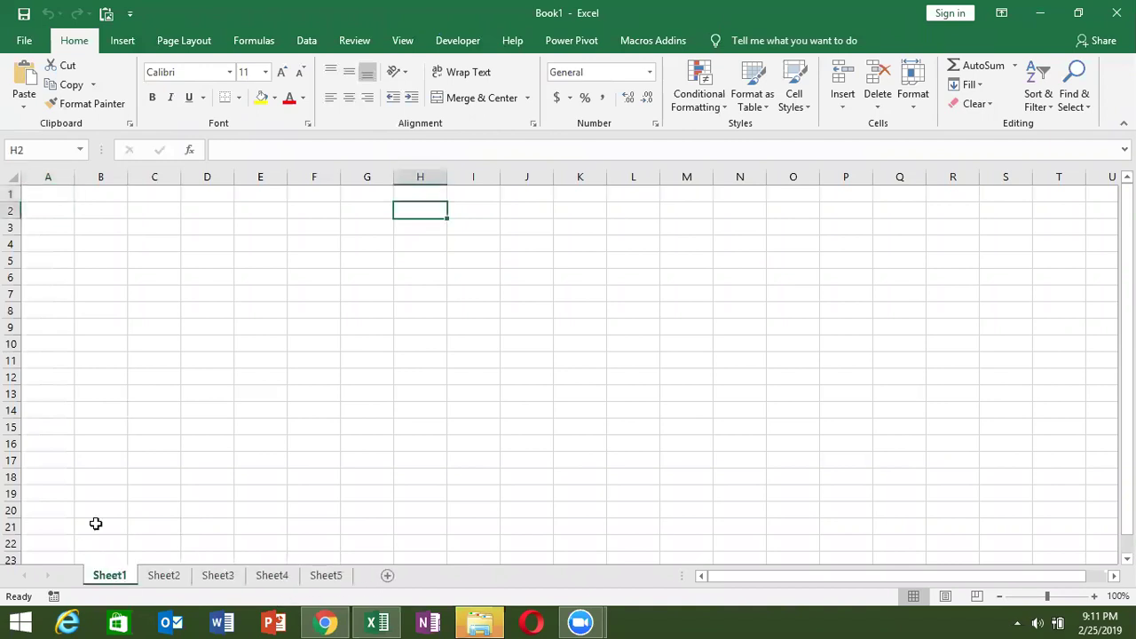
{"action": "left_click", "coordinate": [50, 207]}
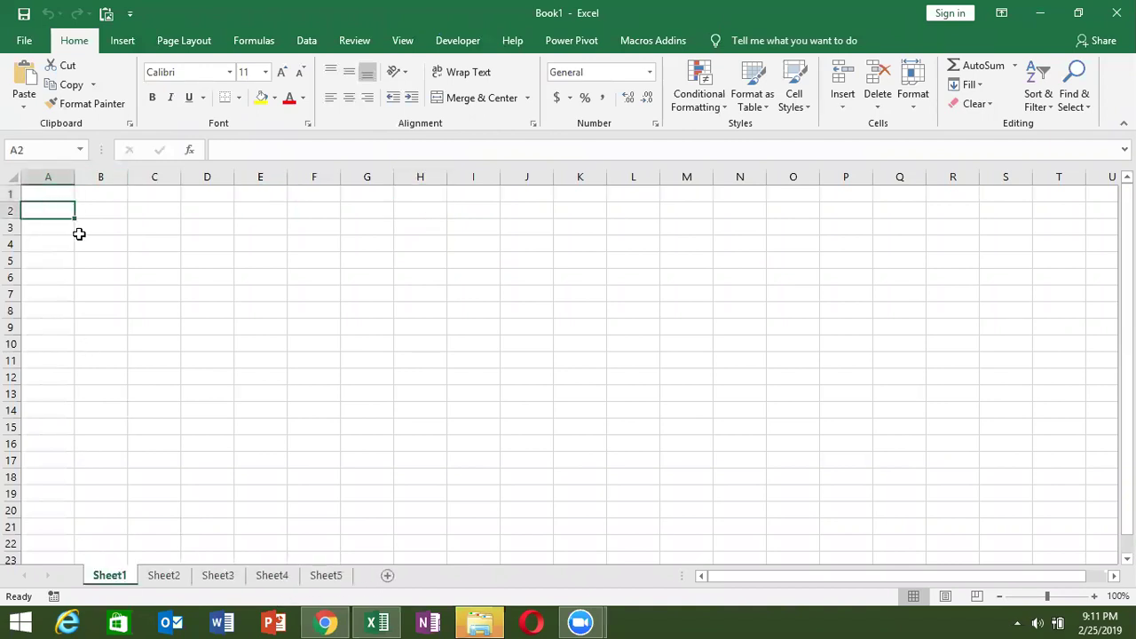
{"action": "left_click_drag", "start_coordinate": [85, 259], "coordinate": [89, 277]}
{"action": "left_click", "coordinate": [37, 192]}
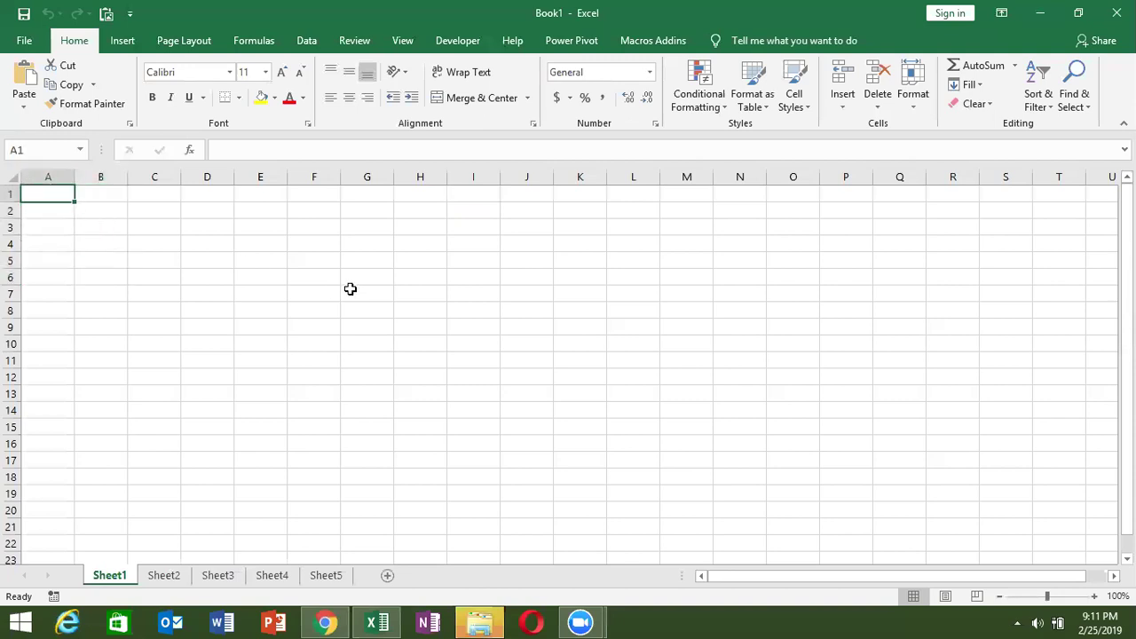
Enter the headers Name and Jan in row 1 and fill the months across to May.
{"action": "type", "text": "Name"}
{"action": "key", "text": "Tab"}
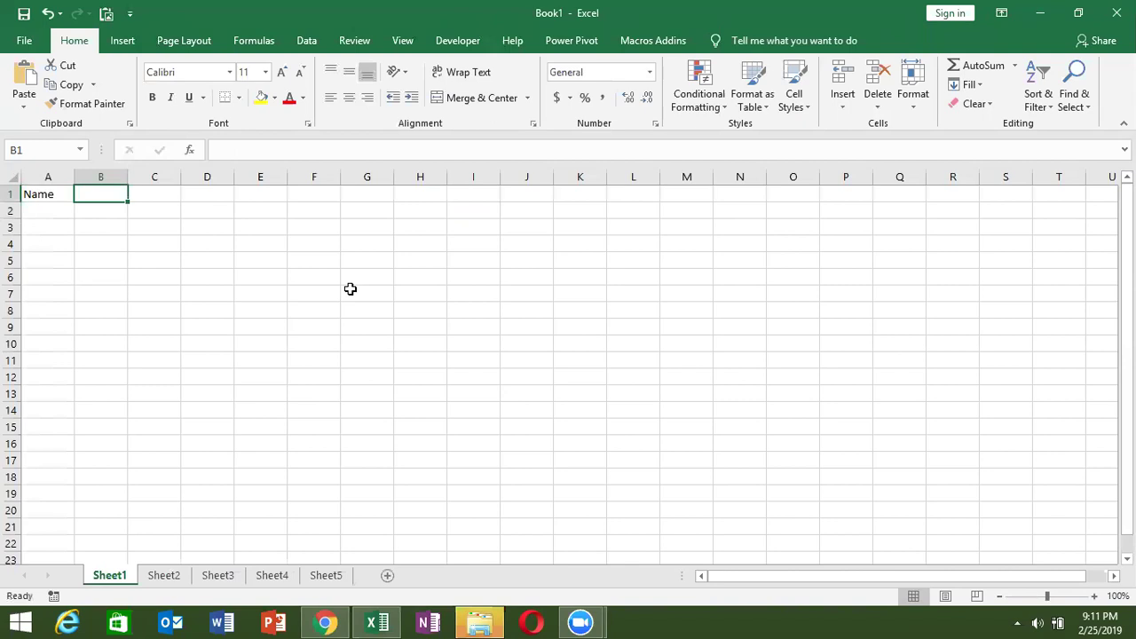
{"action": "type", "text": "JA"}
{"action": "key", "text": "BackSpace"}
{"action": "type", "text": "a"}
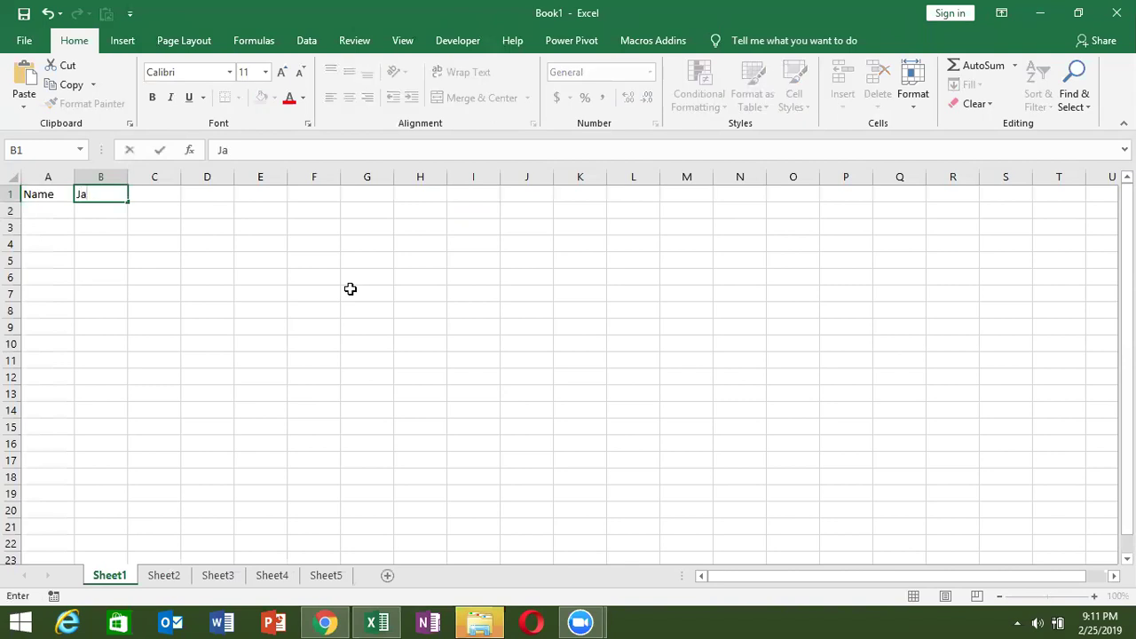
{"action": "key", "text": "Tab"}
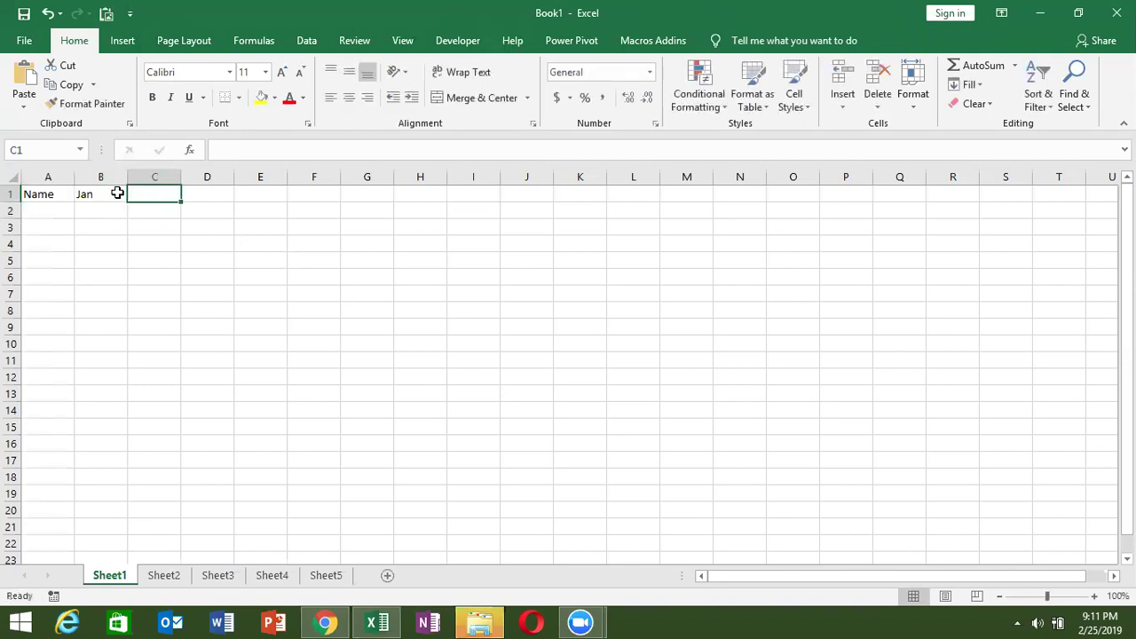
{"action": "left_click", "coordinate": [116, 192]}
{"action": "left_click_drag", "start_coordinate": [128, 201], "coordinate": [330, 199]}
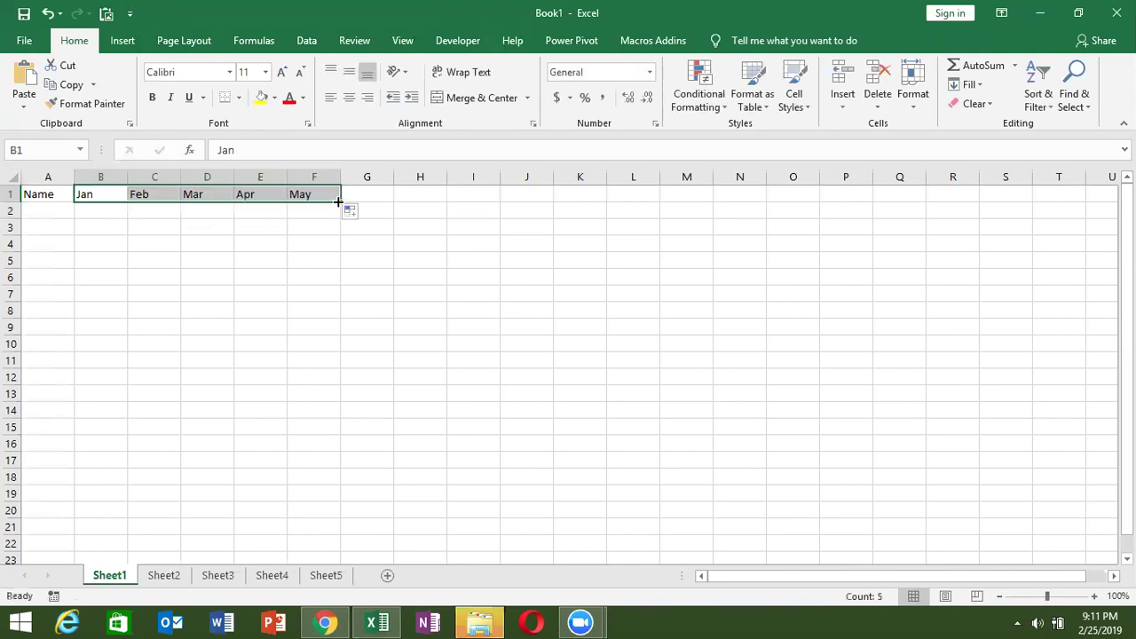
Enter a first student name in A2 and fill the name list down to row 17.
{"action": "left_click", "coordinate": [40, 208]}
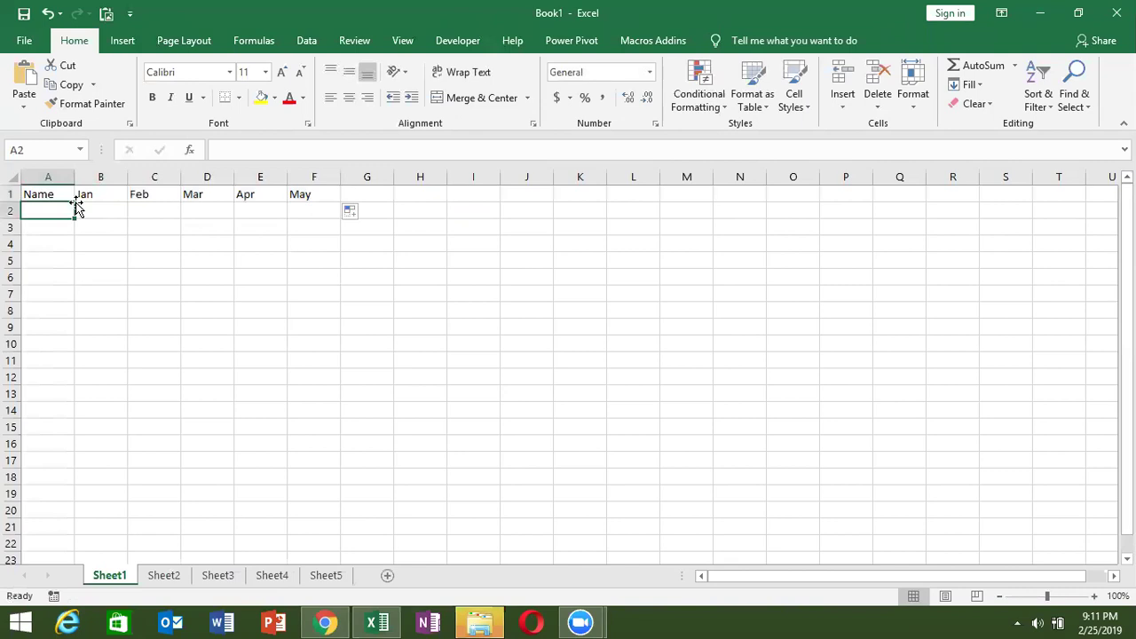
{"action": "type", "text": "Puja"}
{"action": "left_click", "coordinate": [76, 206]}
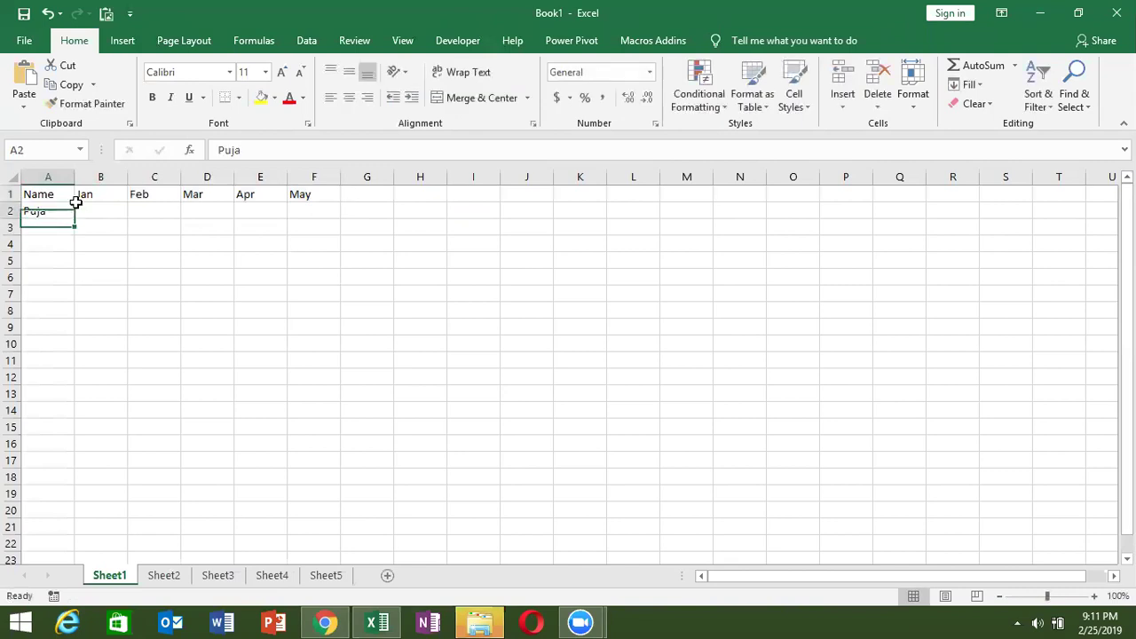
{"action": "left_click_drag", "start_coordinate": [77, 217], "coordinate": [74, 464]}
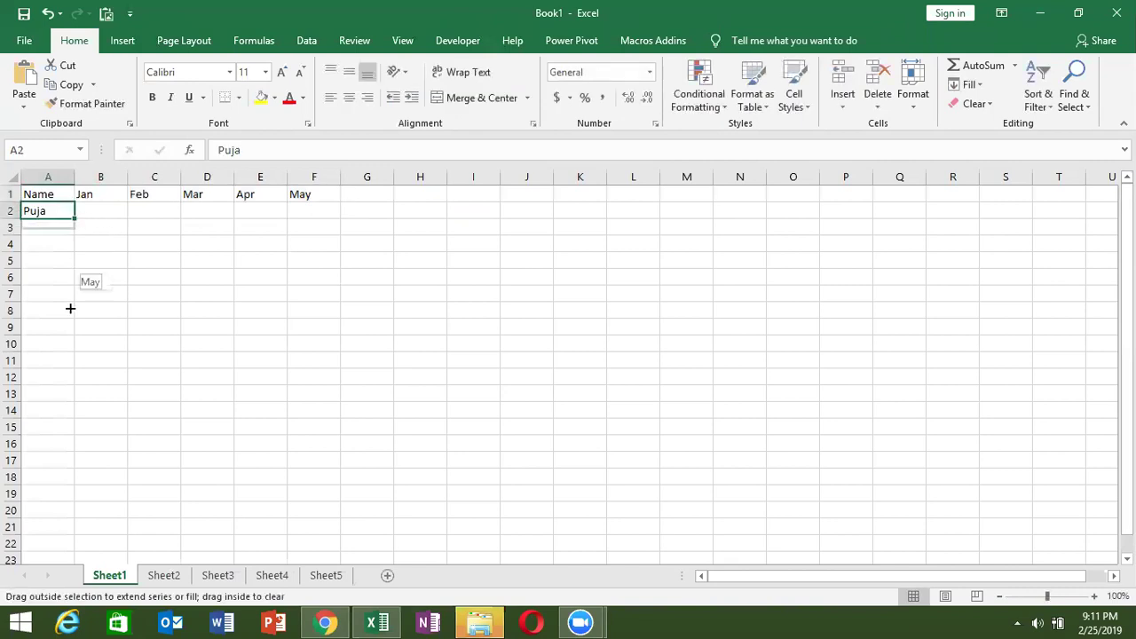
Enter a RANDBETWEEN random score formula (10 to 90) in cell B2.
{"action": "left_click", "coordinate": [114, 215]}
{"action": "type", "text": "=ra"}
{"action": "key", "text": "Down"}
{"action": "key", "text": "Down"}
{"action": "key", "text": "Tab"}
{"action": "type", "text": "10"}
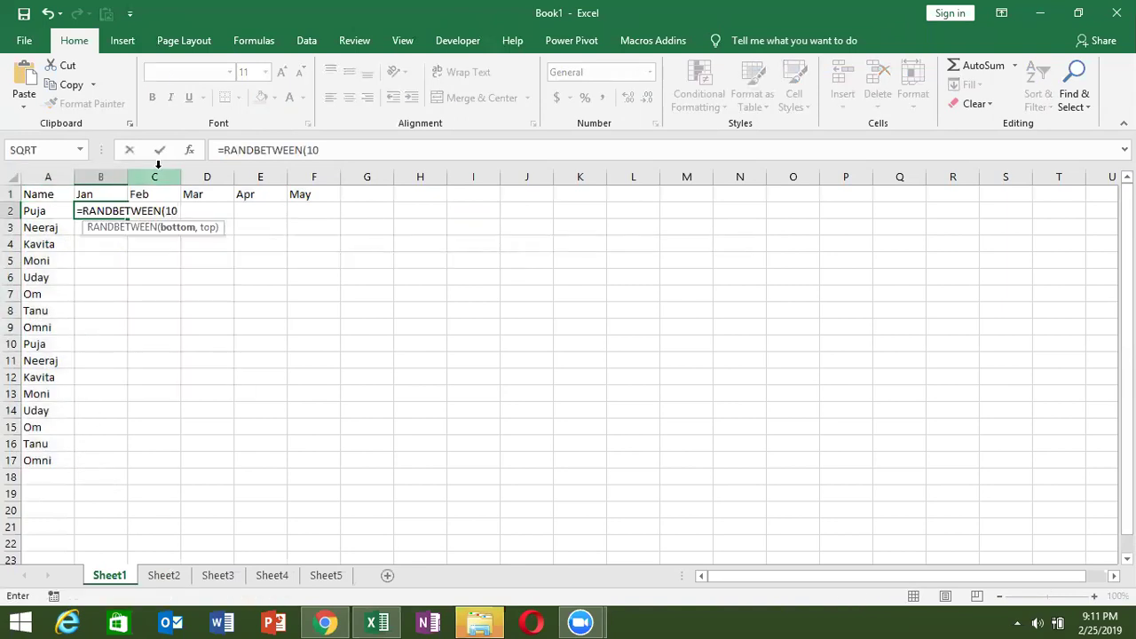
{"action": "type", "text": ",50"}
{"action": "key", "text": "Up"}
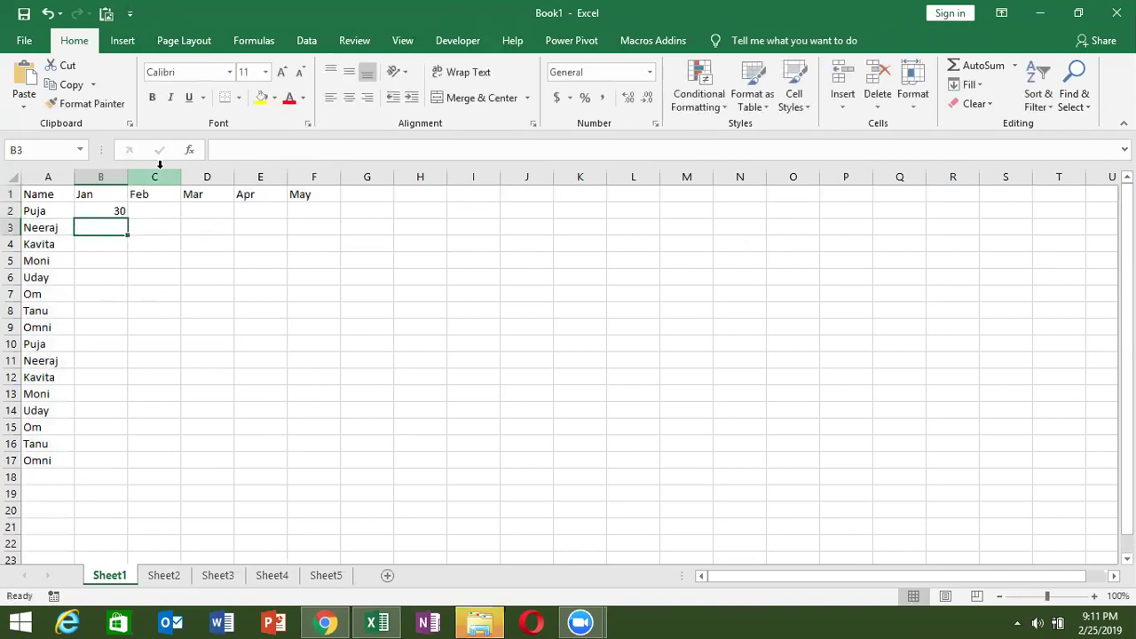
Fill the random score formula across to F2 and down to row 17.
{"action": "key", "text": "ctrl+Right"}
{"action": "key", "text": "Down"}
{"action": "key", "text": "ctrl+shift+Left"}
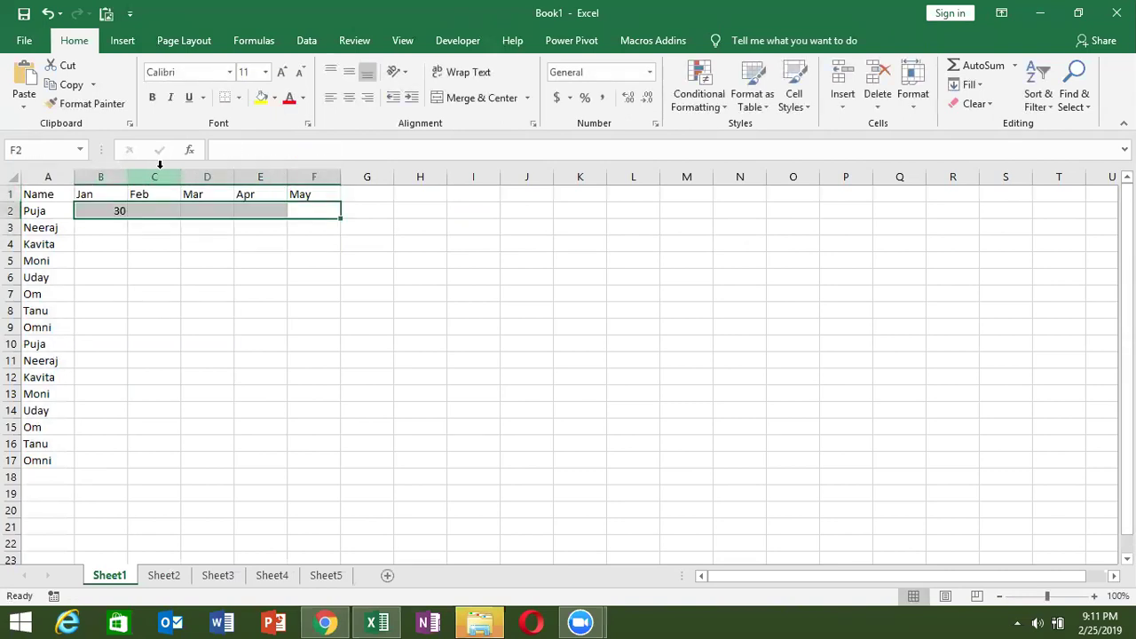
{"action": "key", "text": "ctrl+r"}
{"action": "key", "text": "shift+Down"}
{"action": "key", "text": "shift+Down"}
{"action": "key", "text": "shift+Down"}
{"action": "key", "text": "shift+Down"}
{"action": "key", "text": "shift+Down"}
{"action": "key", "text": "shift+Down"}
{"action": "key", "text": "shift+Down"}
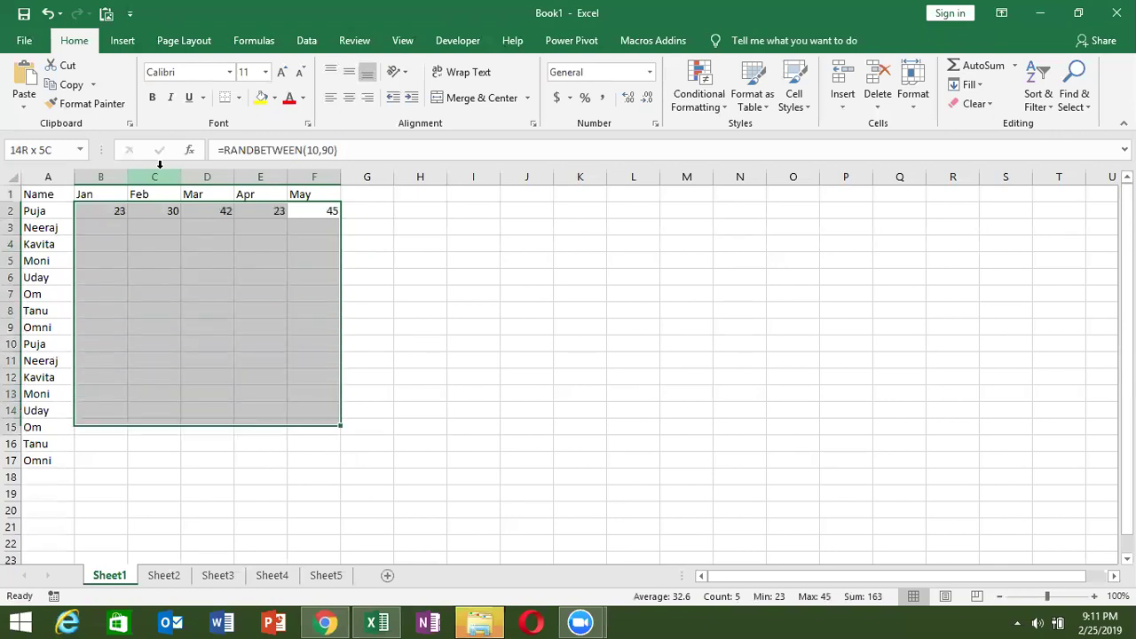
{"action": "key", "text": "shift+Down"}
{"action": "key", "text": "shift+Down"}
{"action": "key", "text": "ctrl+d"}
{"action": "key", "text": "Up"}
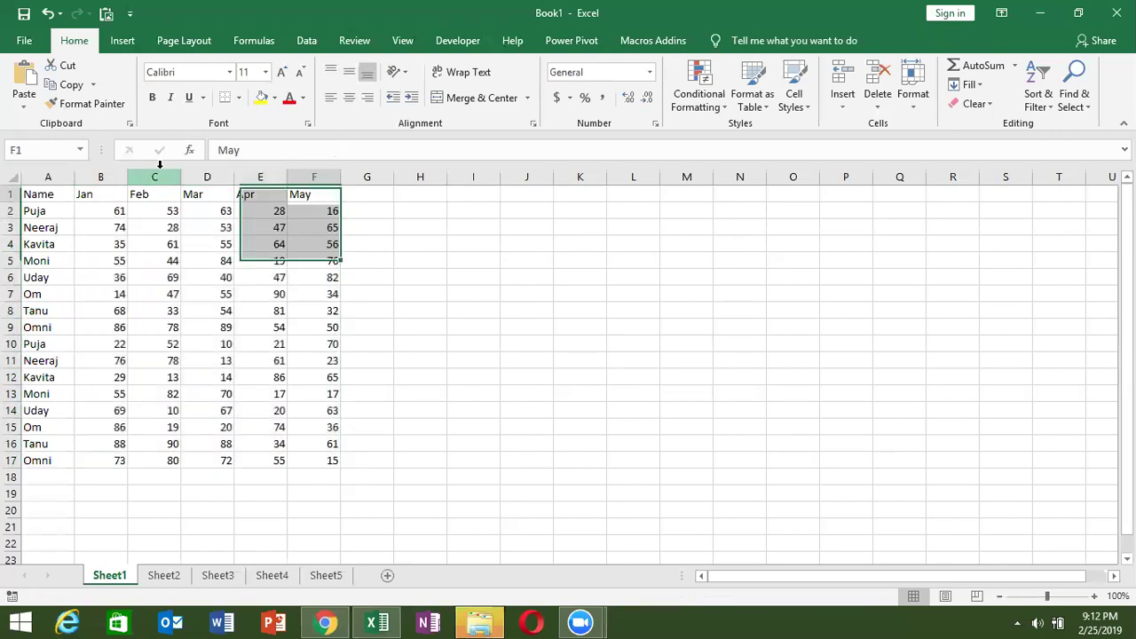
Select the whole table A1:F17 and copy it.
{"action": "key", "text": "Left"}
{"action": "key", "text": "ctrl+Home"}
{"action": "key", "text": "ctrl+shift+Right"}
{"action": "key", "text": "ctrl+shift+Down"}
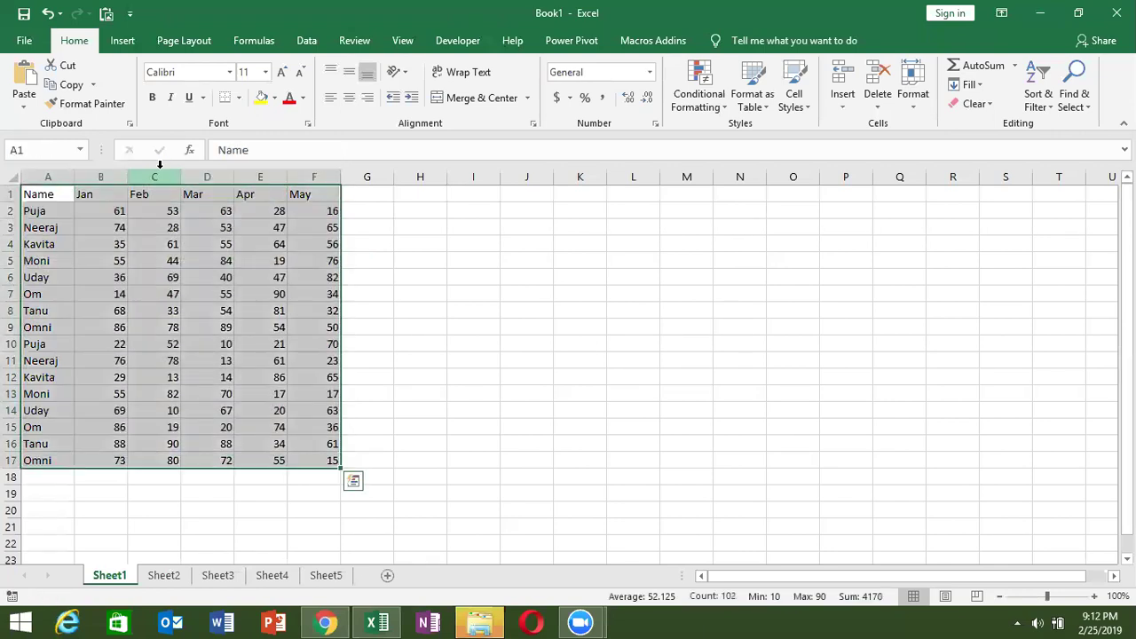
{"action": "key", "text": "ctrl+c"}
Paste the copied score table onto Sheet2, Sheet3, Sheet4 and Sheet5.
{"action": "left_click", "coordinate": [169, 577]}
{"action": "key", "text": "ctrl+v"}
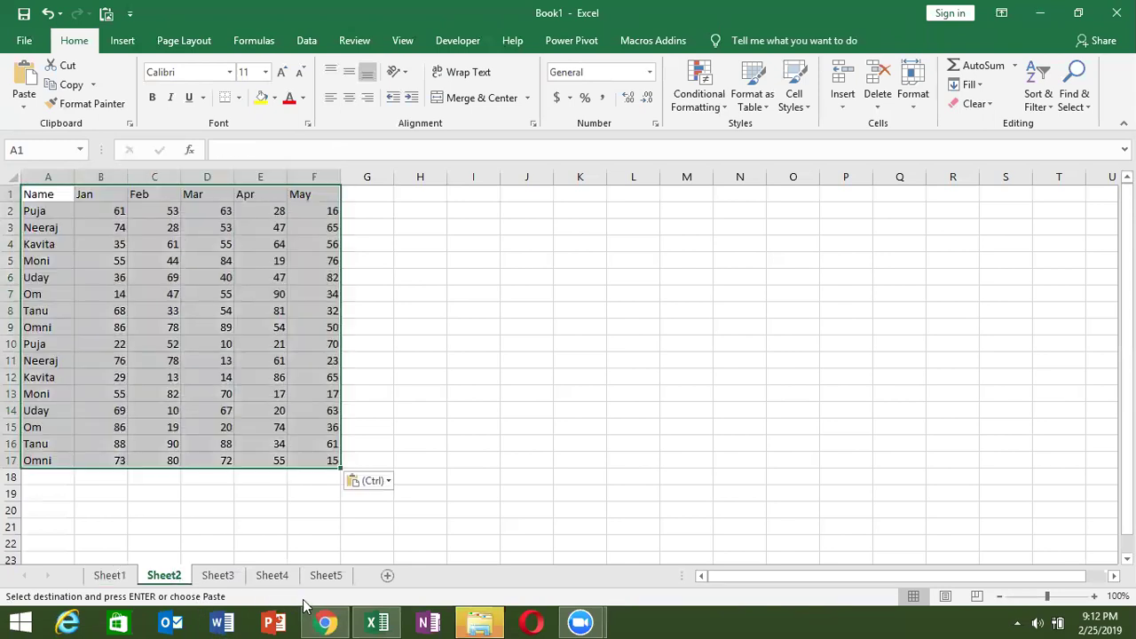
{"action": "left_click", "coordinate": [220, 576]}
{"action": "key", "text": "ctrl+v"}
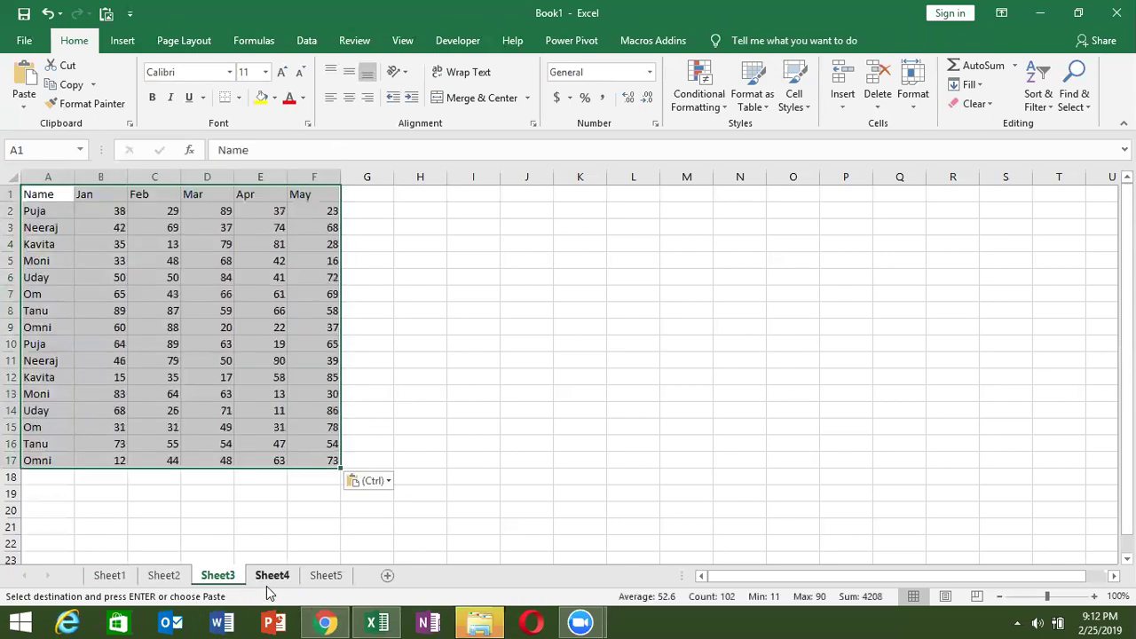
{"action": "left_click", "coordinate": [270, 577]}
{"action": "key", "text": "ctrl+v"}
{"action": "left_click", "coordinate": [324, 577]}
{"action": "key", "text": "ctrl+v"}
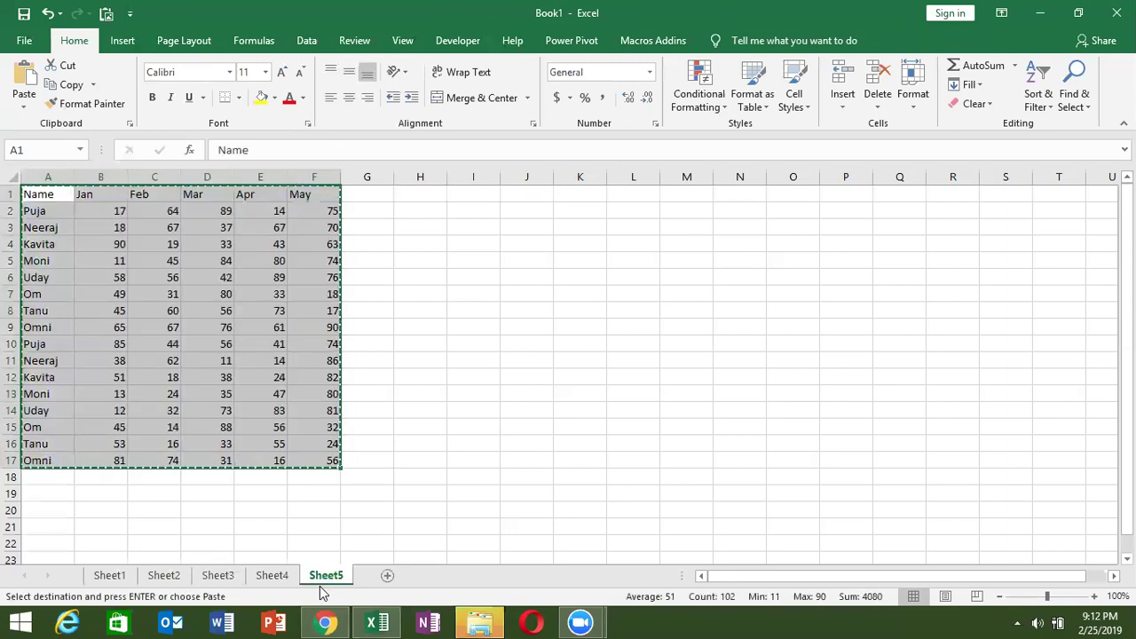
Group Sheet1 through Sheet5 and paste the tables as fixed values.
{"action": "key", "text": "F9"}
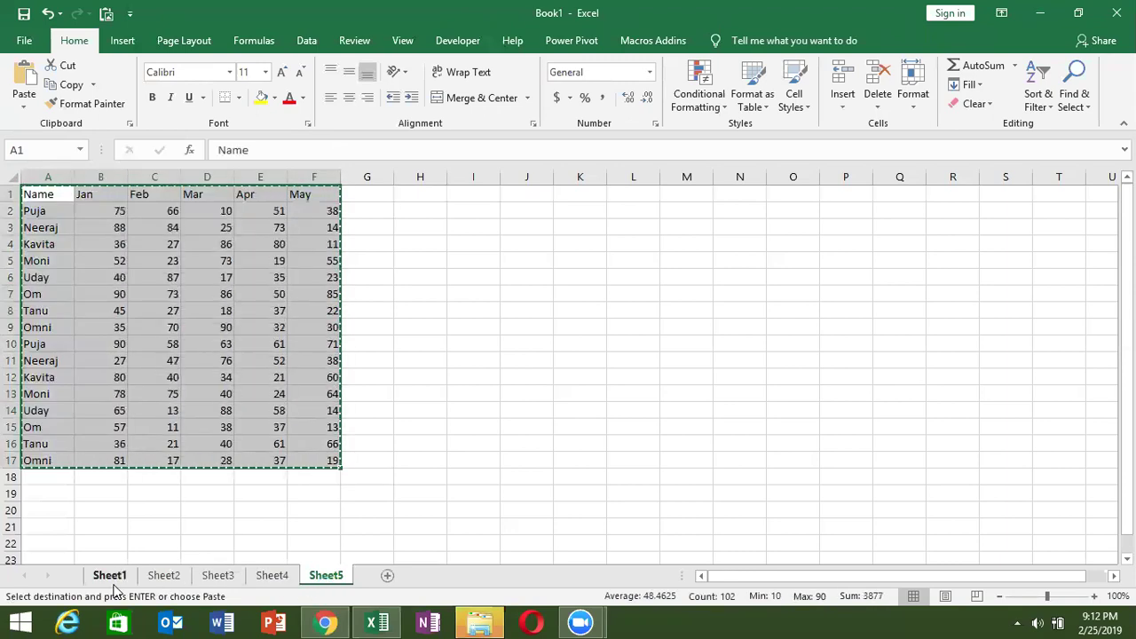
{"action": "left_click", "coordinate": [112, 585], "text": "shift"}
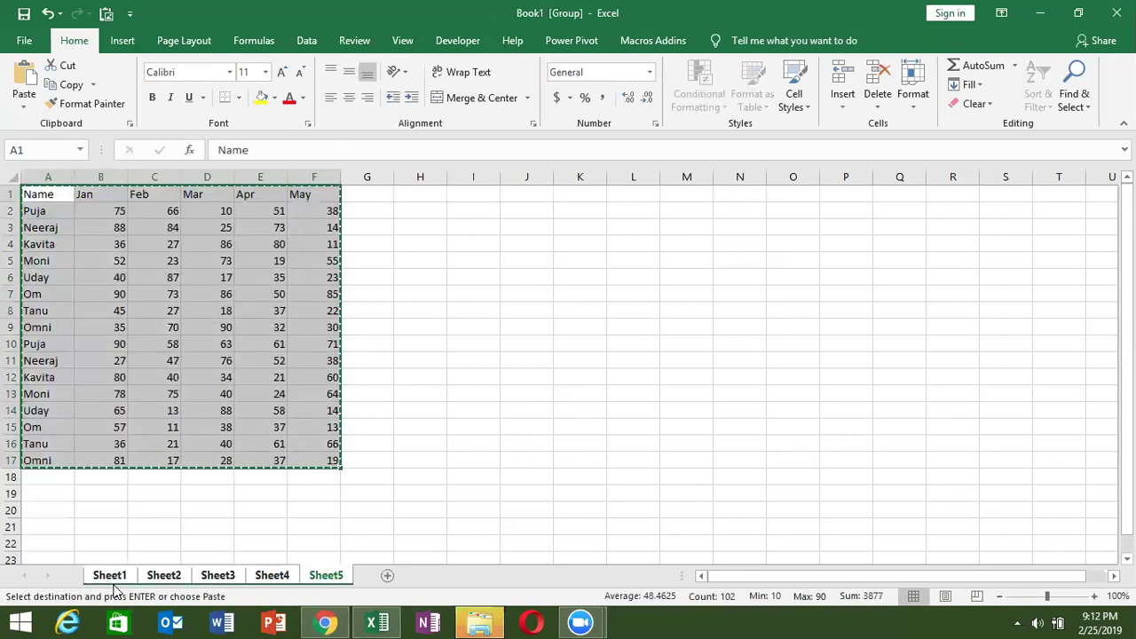
{"action": "left_click", "coordinate": [23, 105]}
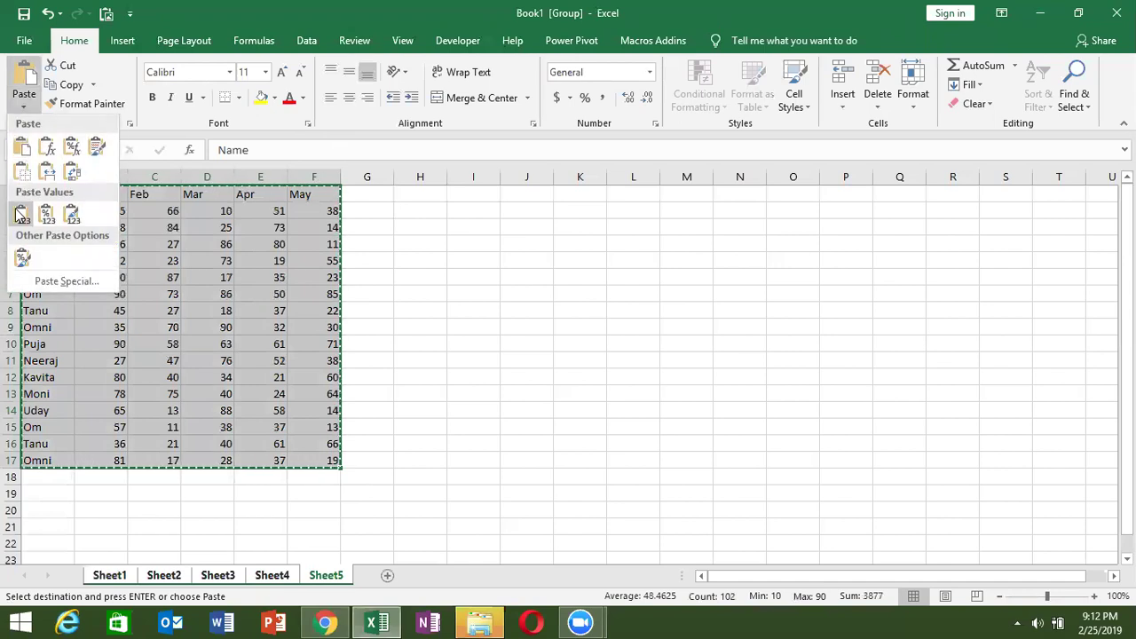
{"action": "left_click", "coordinate": [21, 215]}
{"action": "left_click", "coordinate": [122, 294]}
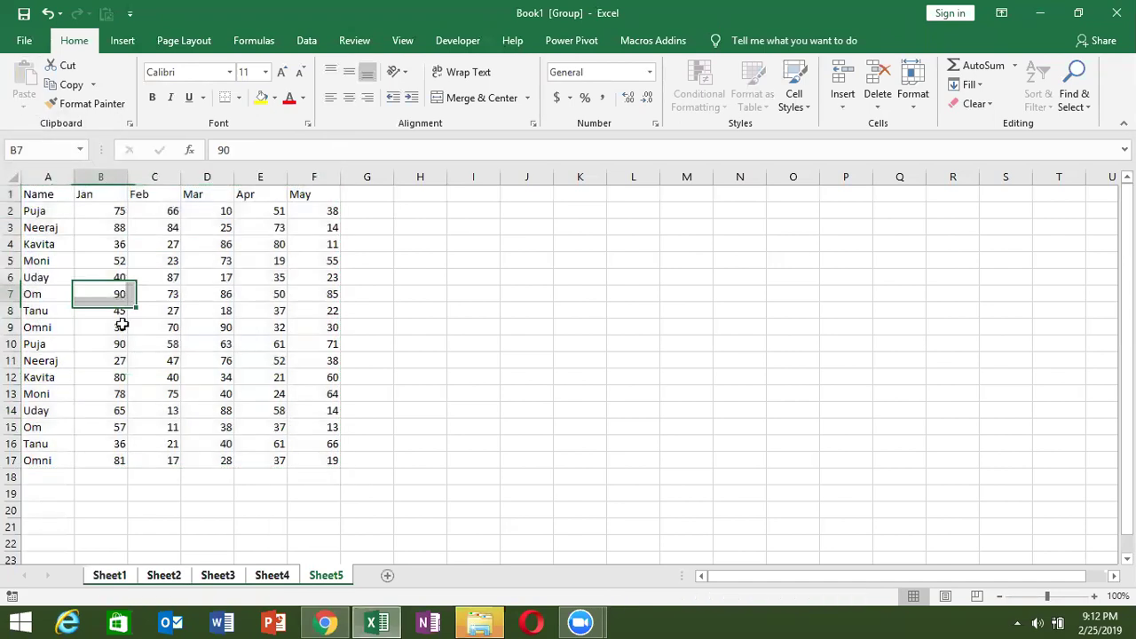
Review Sheet2 to Sheet5, then add a new sixth sheet and begin renaming its tab.
{"action": "left_click", "coordinate": [164, 575]}
{"action": "left_click", "coordinate": [218, 576]}
{"action": "left_click", "coordinate": [274, 578]}
{"action": "left_click", "coordinate": [326, 577]}
{"action": "left_click", "coordinate": [388, 577]}
{"action": "double_click", "coordinate": [390, 577]}
Name the new sheet Data and paste Sheet1's score table at its cell A1.
{"action": "type", "text": "Da"}
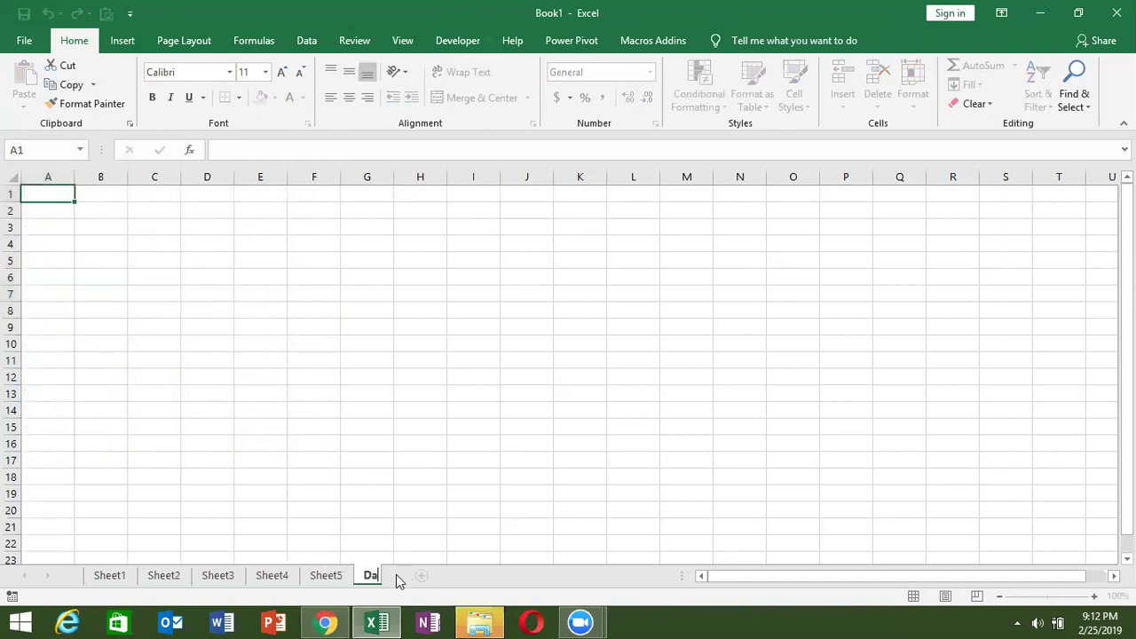
{"action": "left_click", "coordinate": [373, 441]}
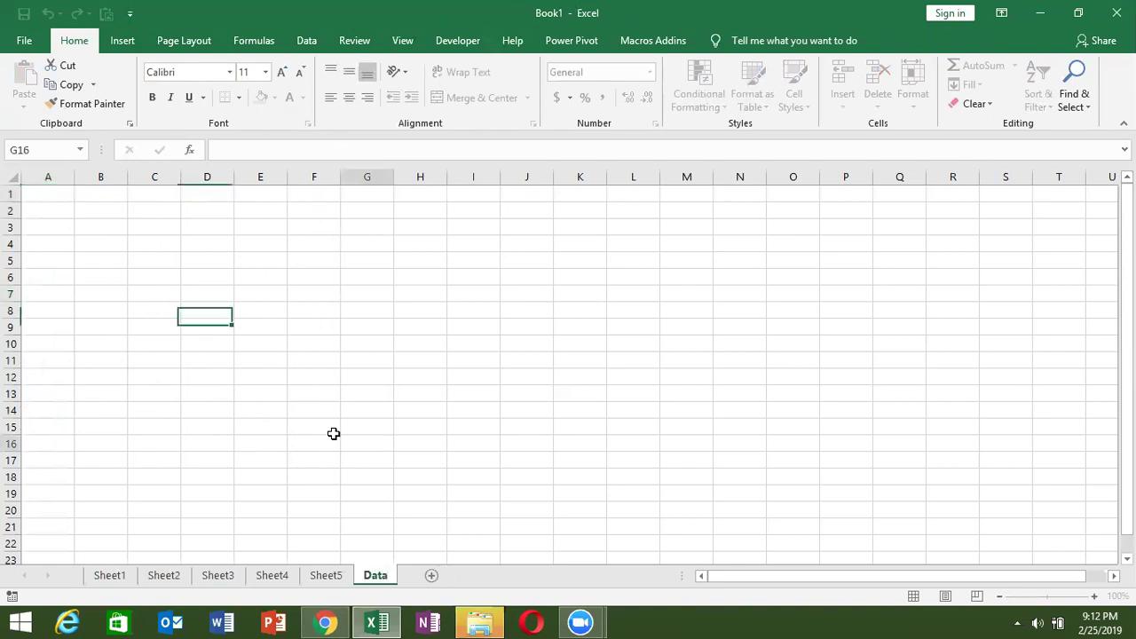
{"action": "left_click", "coordinate": [129, 577]}
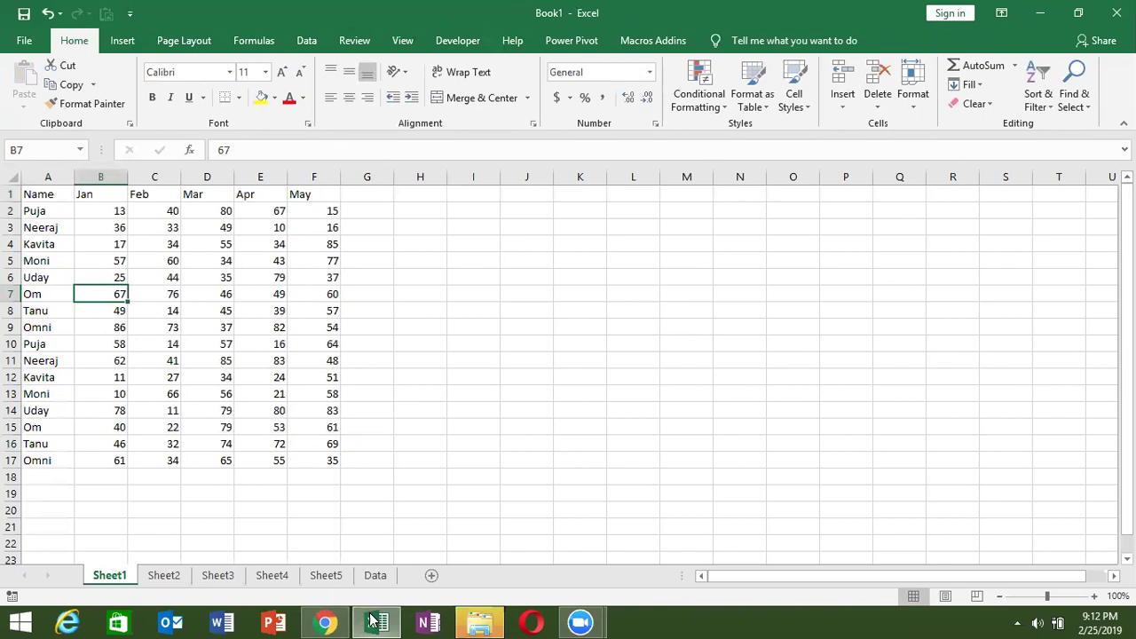
{"action": "left_click", "coordinate": [124, 358]}
{"action": "key", "text": "ctrl+Up"}
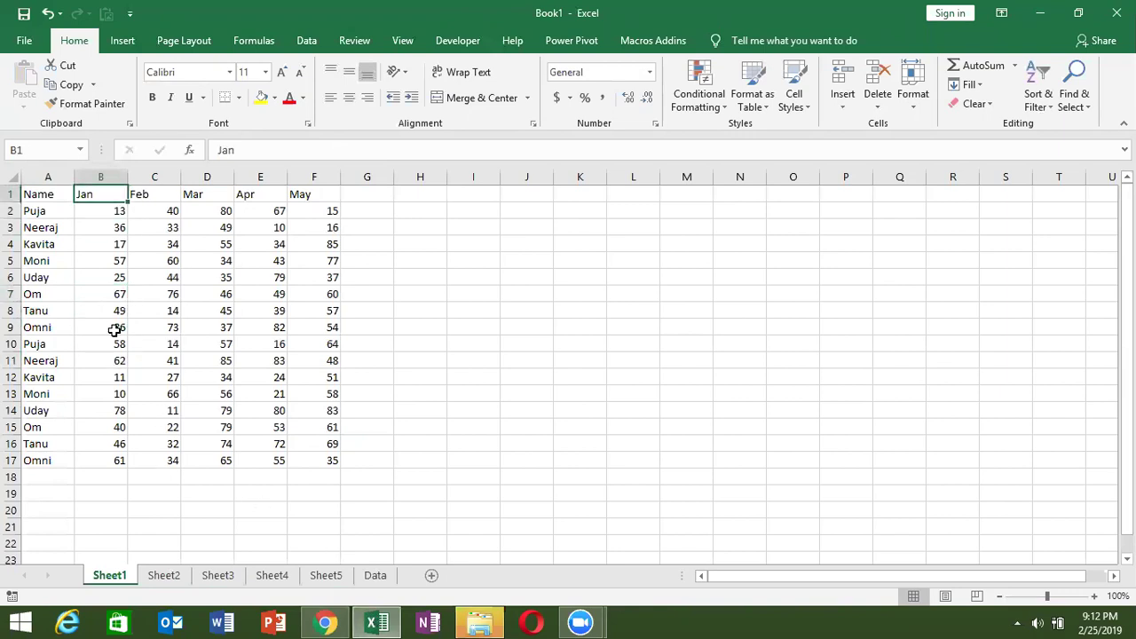
{"action": "key", "text": "ctrl+Left"}
{"action": "key", "text": "ctrl+a"}
{"action": "key", "text": "ctrl+c"}
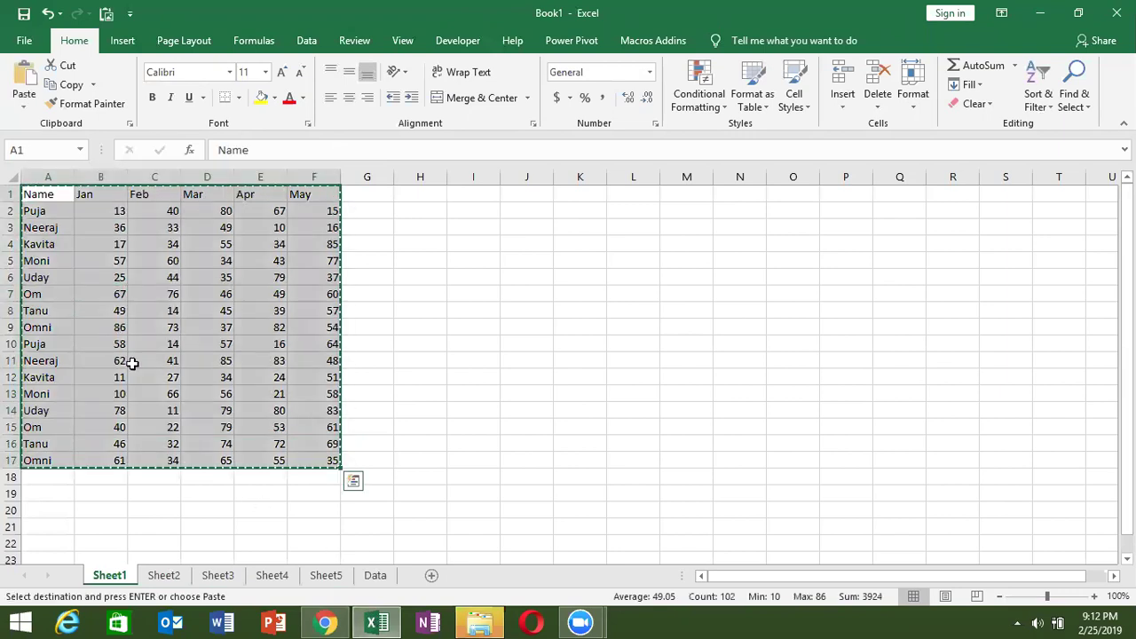
{"action": "left_click", "coordinate": [373, 576]}
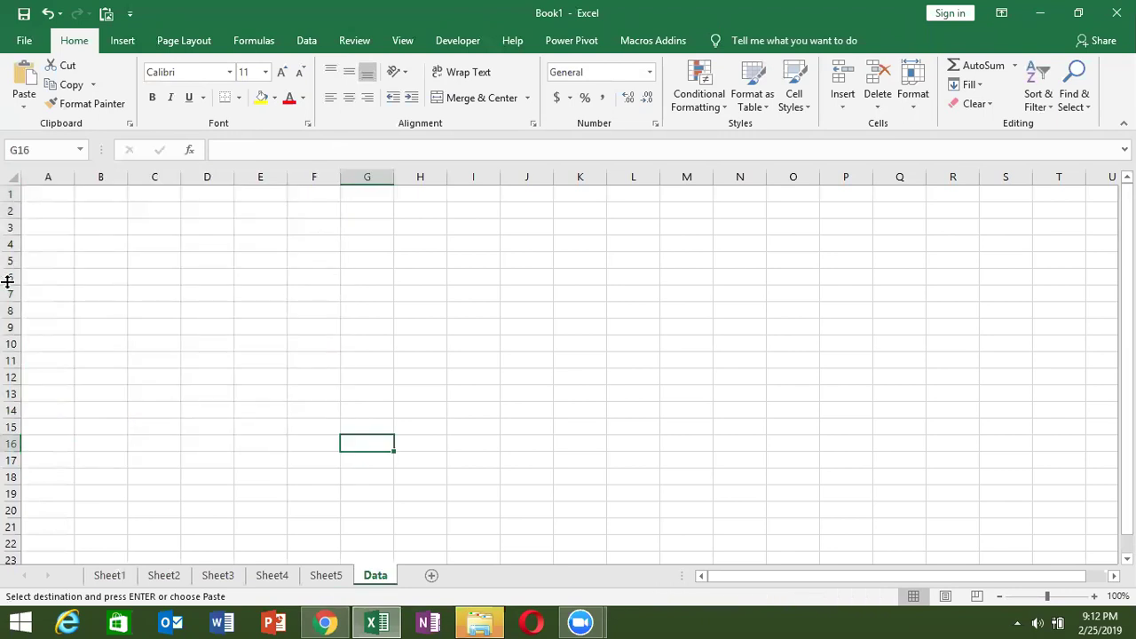
{"action": "left_click", "coordinate": [38, 192]}
{"action": "key", "text": "ctrl+v"}
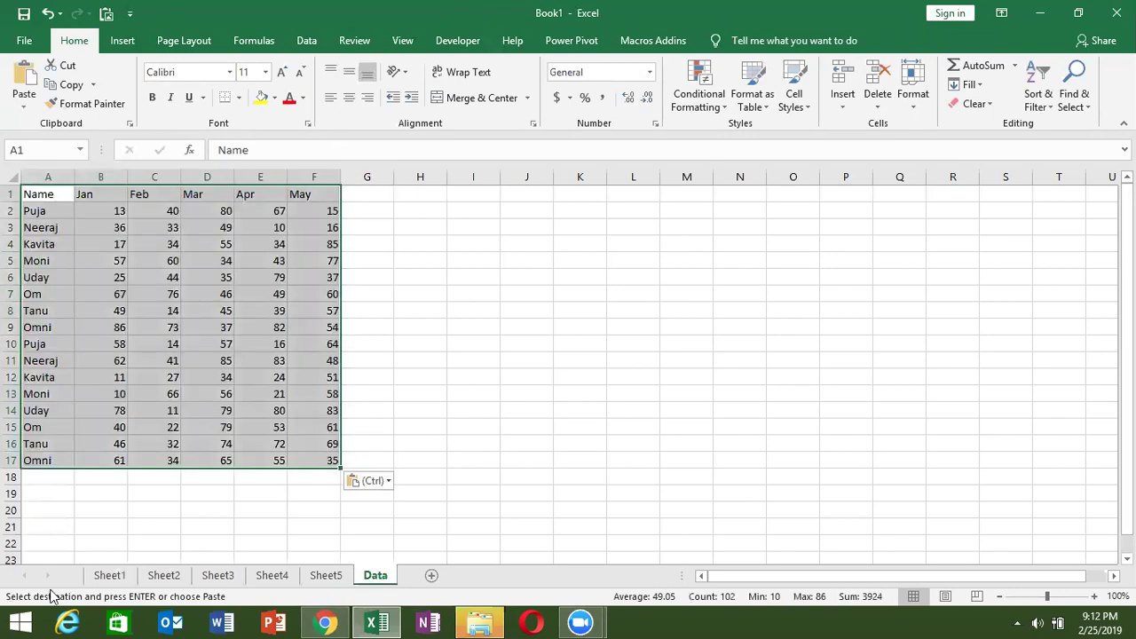
Copy Sheet2's table and paste it at A18 on Data, below the first table.
{"action": "left_click", "coordinate": [164, 575]}
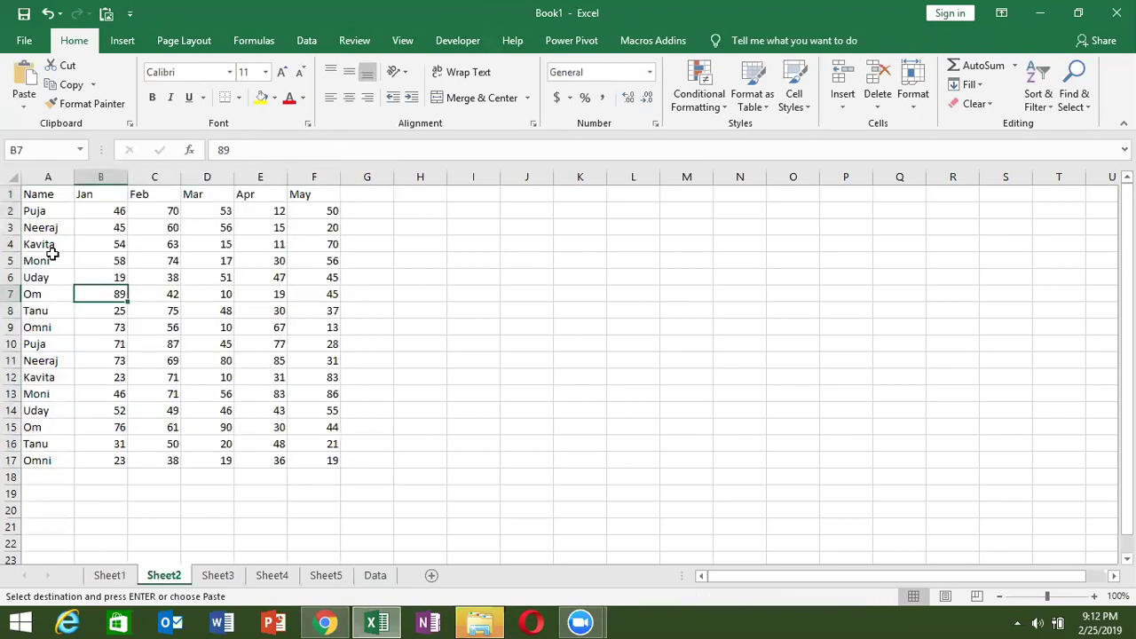
{"action": "key", "text": "ctrl+a"}
{"action": "key", "text": "ctrl+v"}
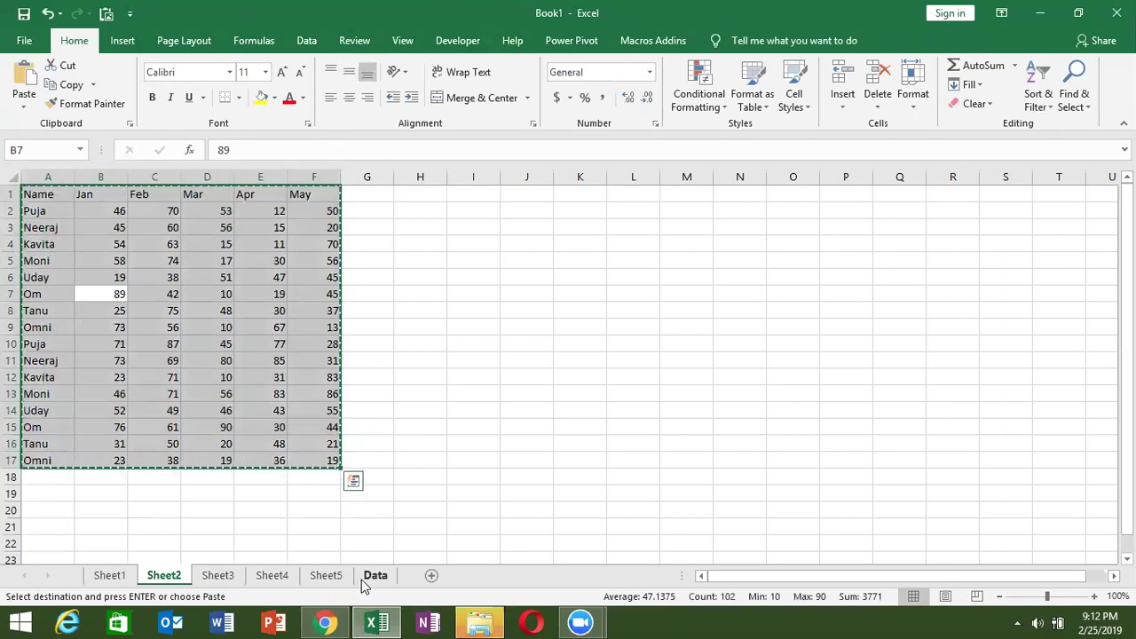
{"action": "left_click", "coordinate": [374, 575]}
{"action": "left_click", "coordinate": [36, 483]}
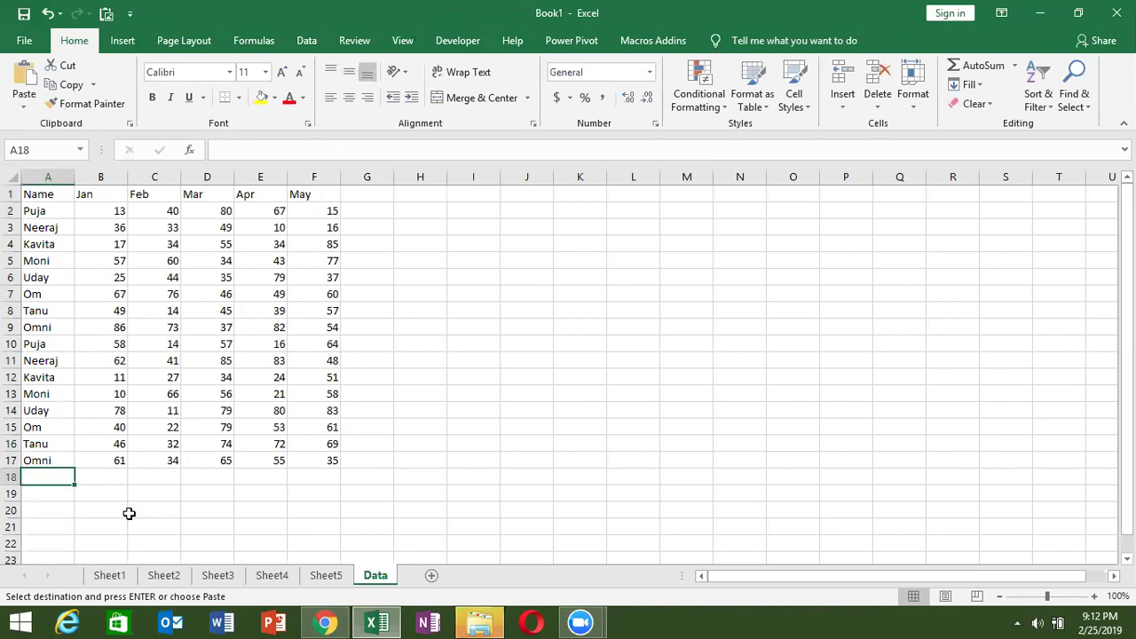
{"action": "key", "text": "ctrl+v"}
{"action": "scroll", "coordinate": [127, 533], "scroll_direction": "down", "scroll_amount": 1}
{"action": "scroll", "coordinate": [133, 560], "scroll_direction": "down", "scroll_amount": 1}
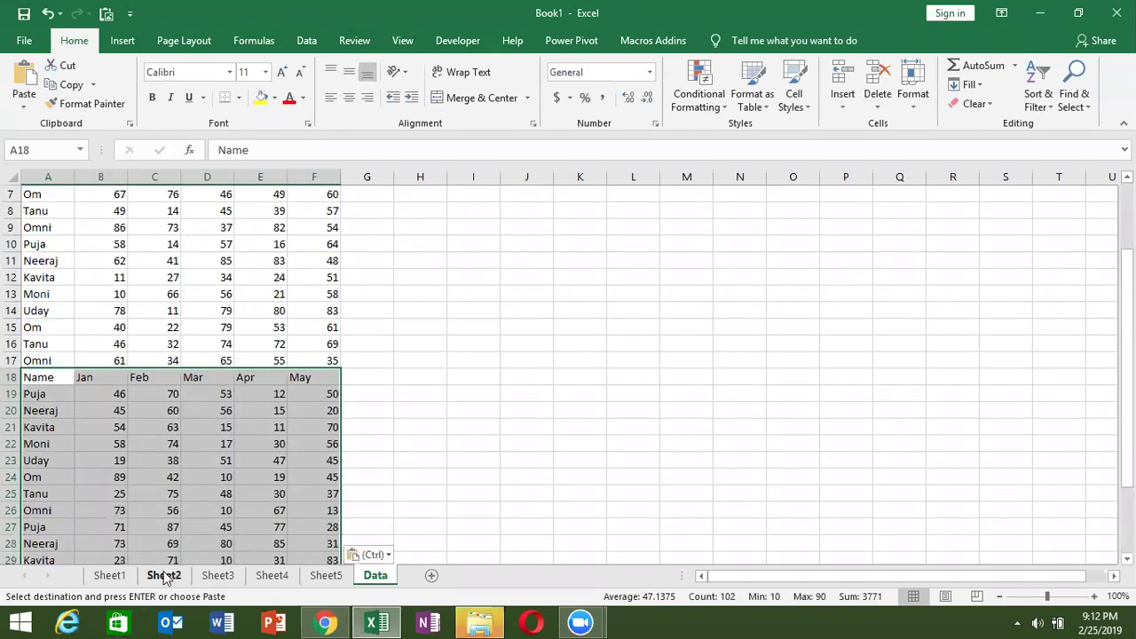
{"action": "key", "text": "ctrl+a"}
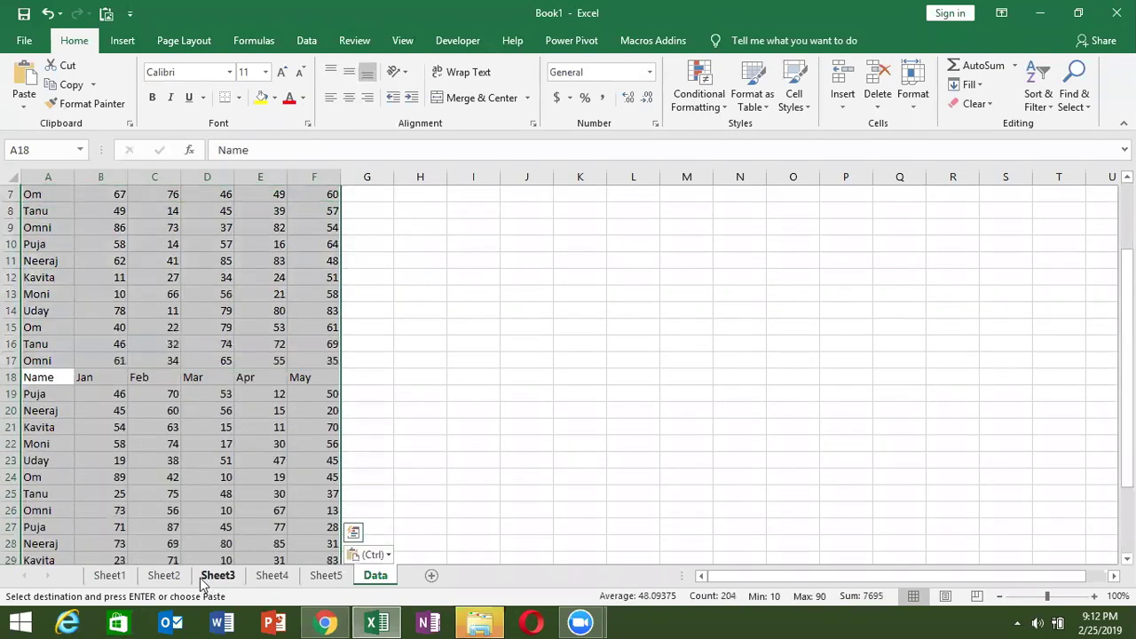
{"action": "key", "text": "Delete"}
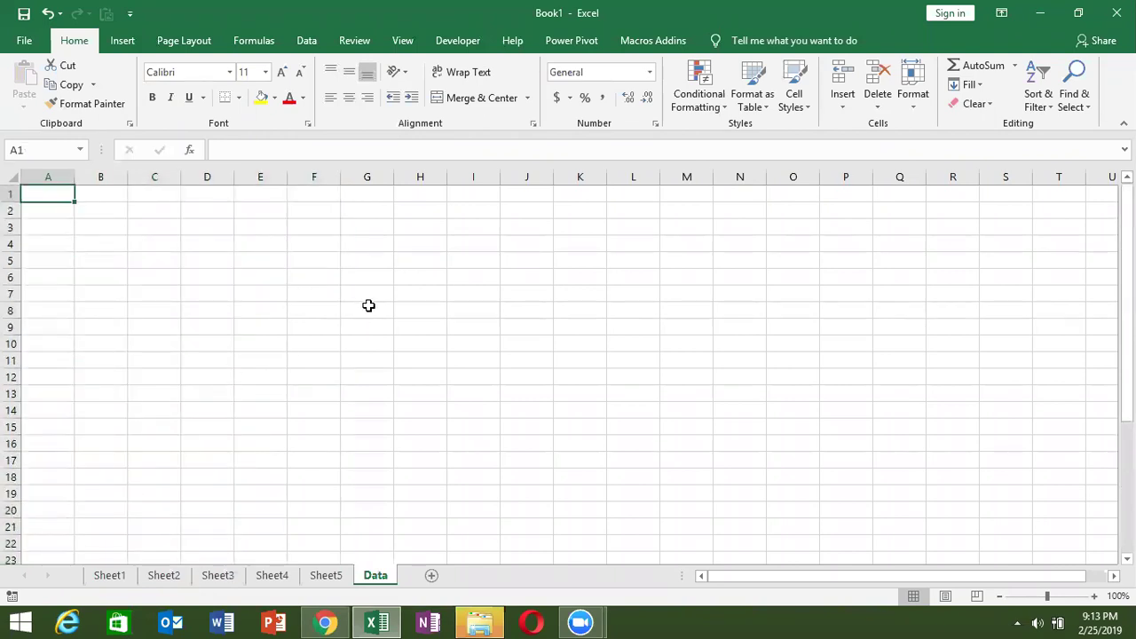
Open the Visual Basic editor from the Developer tab, maximize it, and insert a new module.
{"action": "left_click", "coordinate": [457, 40]}
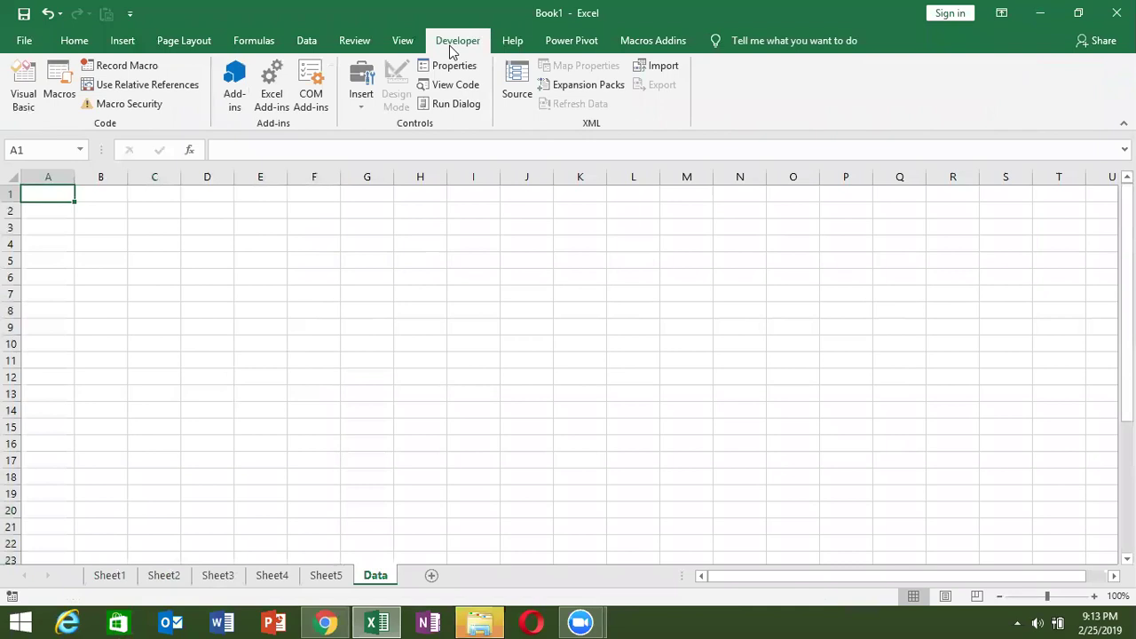
{"action": "left_click", "coordinate": [27, 99]}
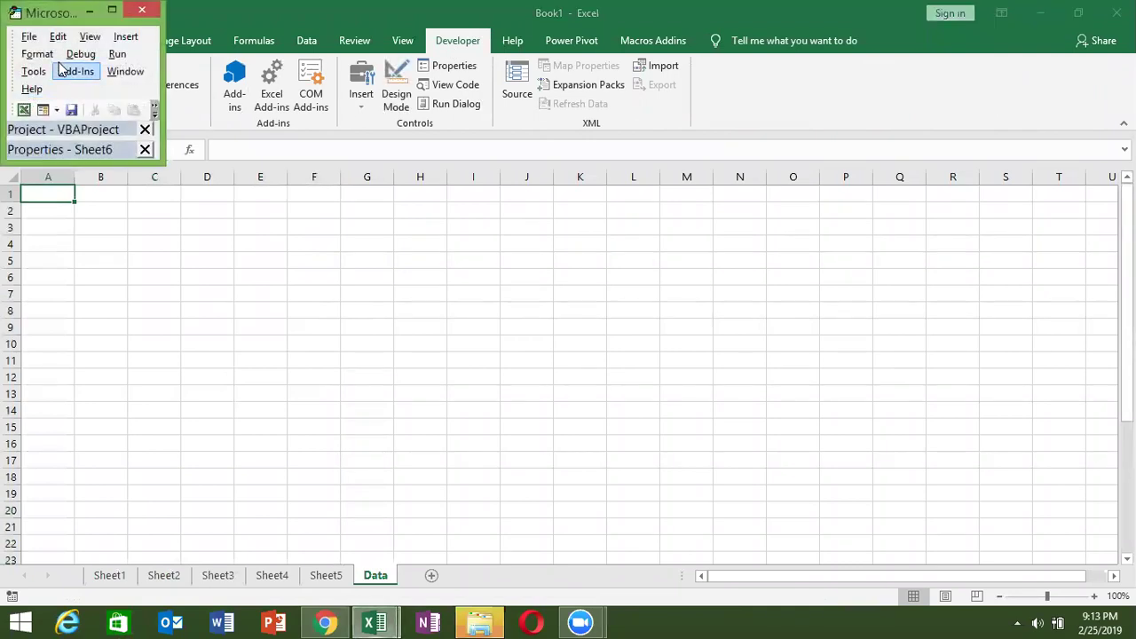
{"action": "left_click", "coordinate": [112, 9]}
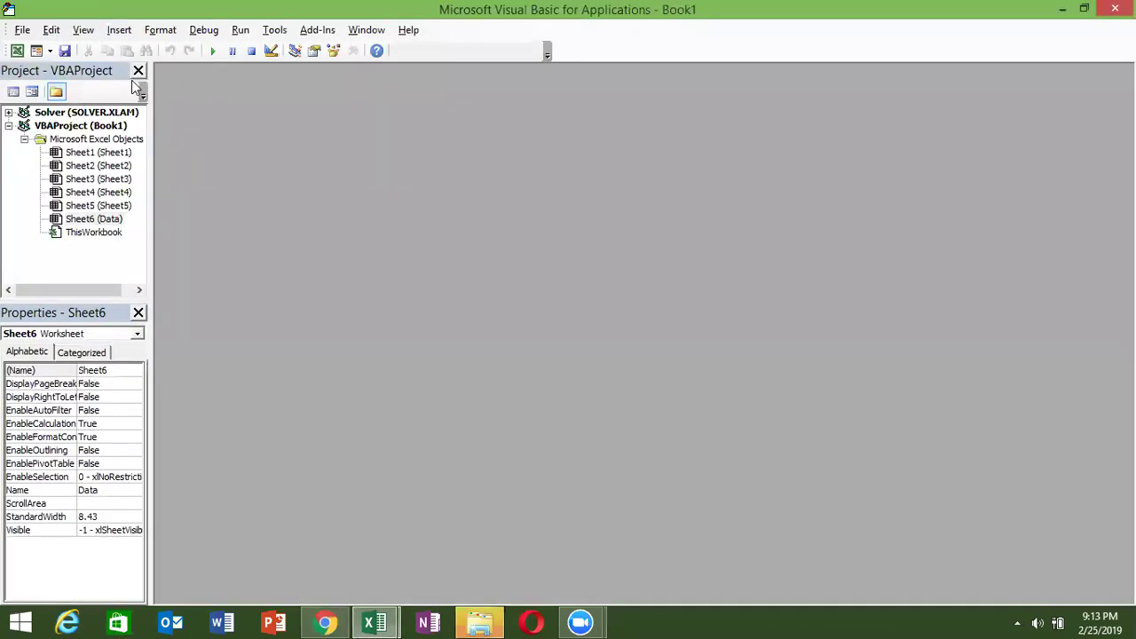
{"action": "left_click", "coordinate": [119, 29]}
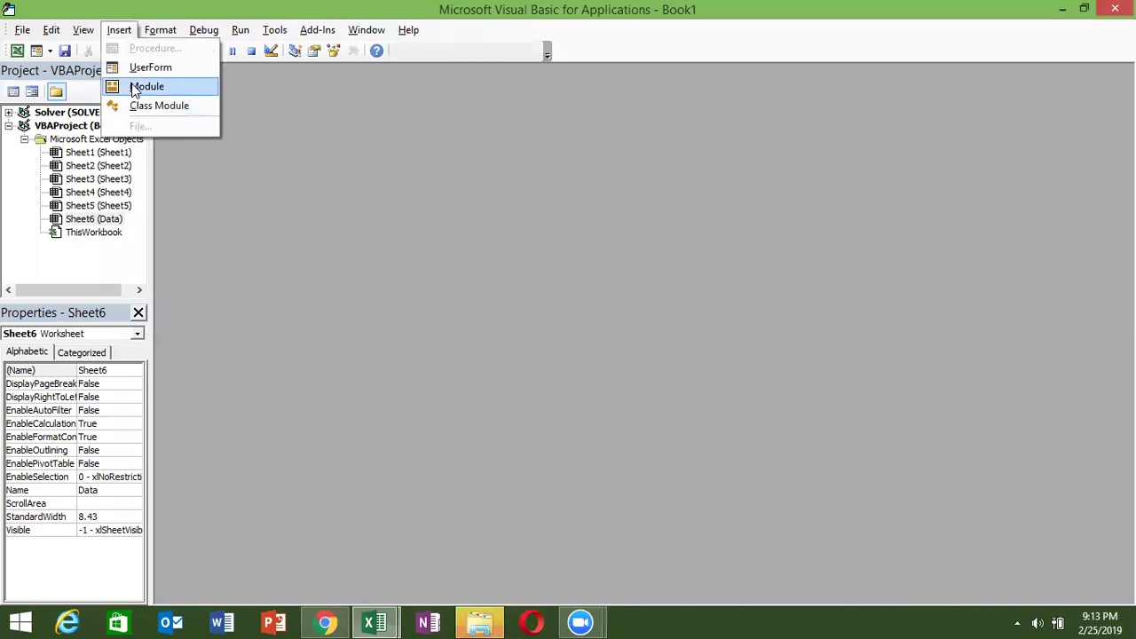
{"action": "left_click", "coordinate": [146, 86]}
Declare an empty Sub copydata() procedure, fixing the 'copudata' typo and adding blank lines.
{"action": "type", "text": "sub "}
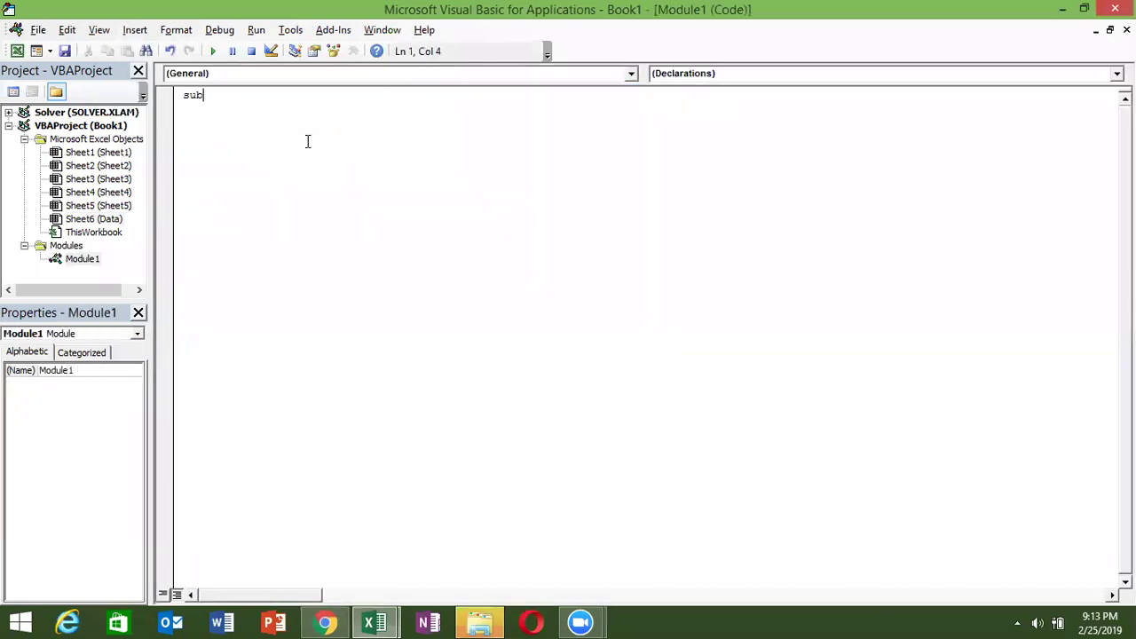
{"action": "type", "text": "copu"}
{"action": "type", "text": "data"}
{"action": "type", "text": "()"}
{"action": "key", "text": "Return"}
{"action": "left_click", "coordinate": [236, 95]}
{"action": "key", "text": "BackSpace"}
{"action": "type", "text": "y"}
{"action": "key", "text": "Down"}
{"action": "key", "text": "Return"}
{"action": "key", "text": "Return"}
{"action": "key", "text": "Return"}
{"action": "key", "text": "Return"}
{"action": "key", "text": "Return"}
{"action": "key", "text": "alt+F11"}
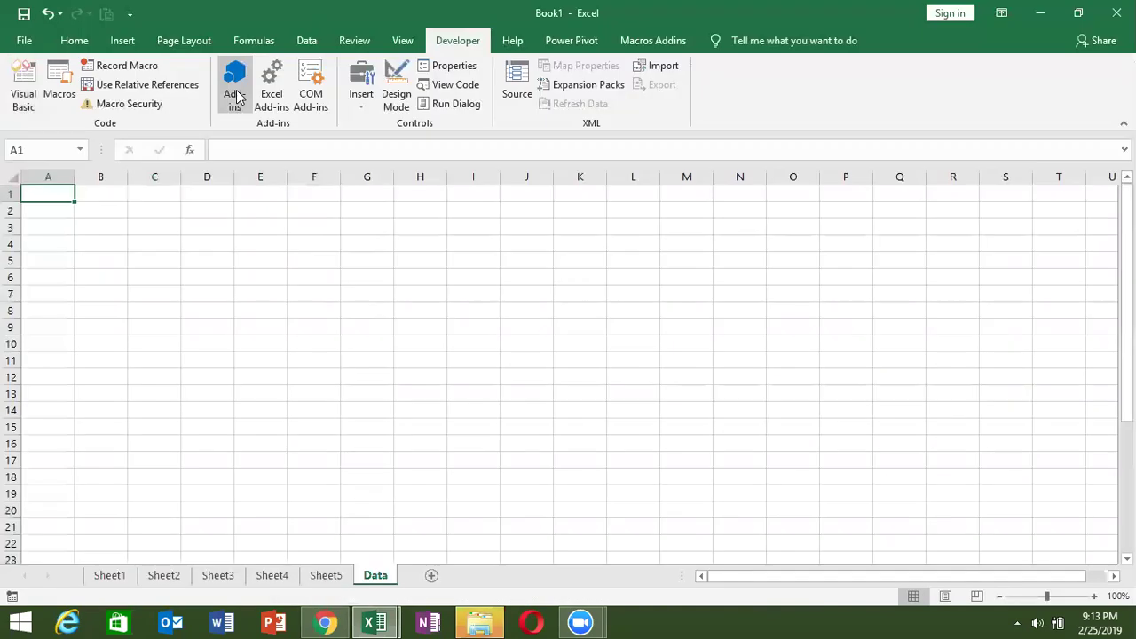
{"action": "key", "text": "alt+F11"}
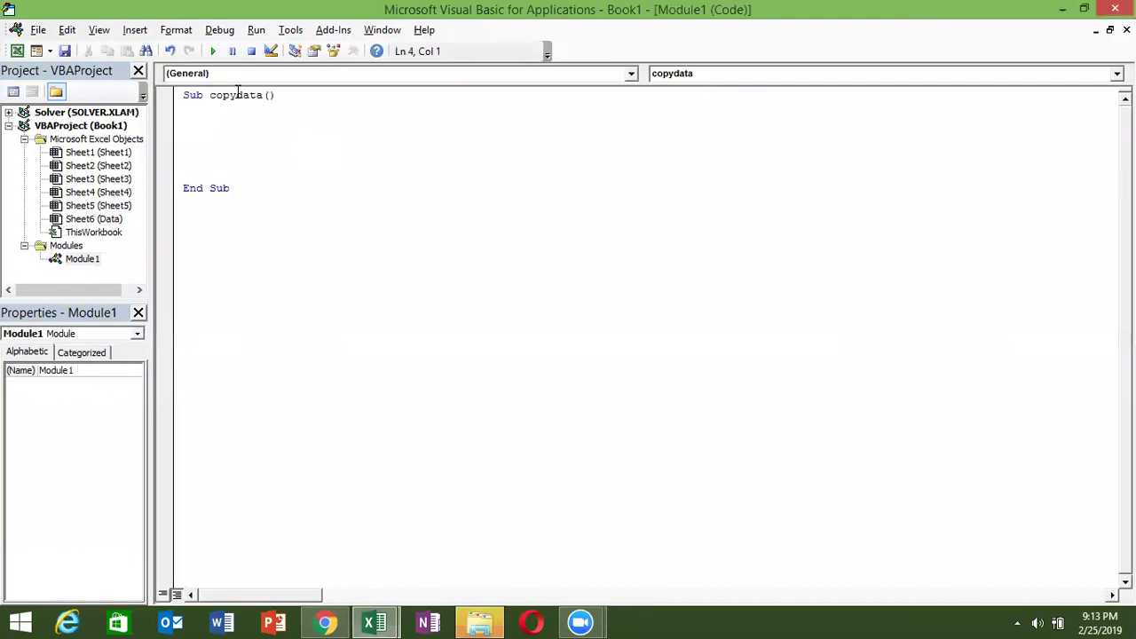
Type the loop header For i = 1 To Sheets.Count inside copydata.
{"action": "type", "text": "fori = 1 to sheets."}
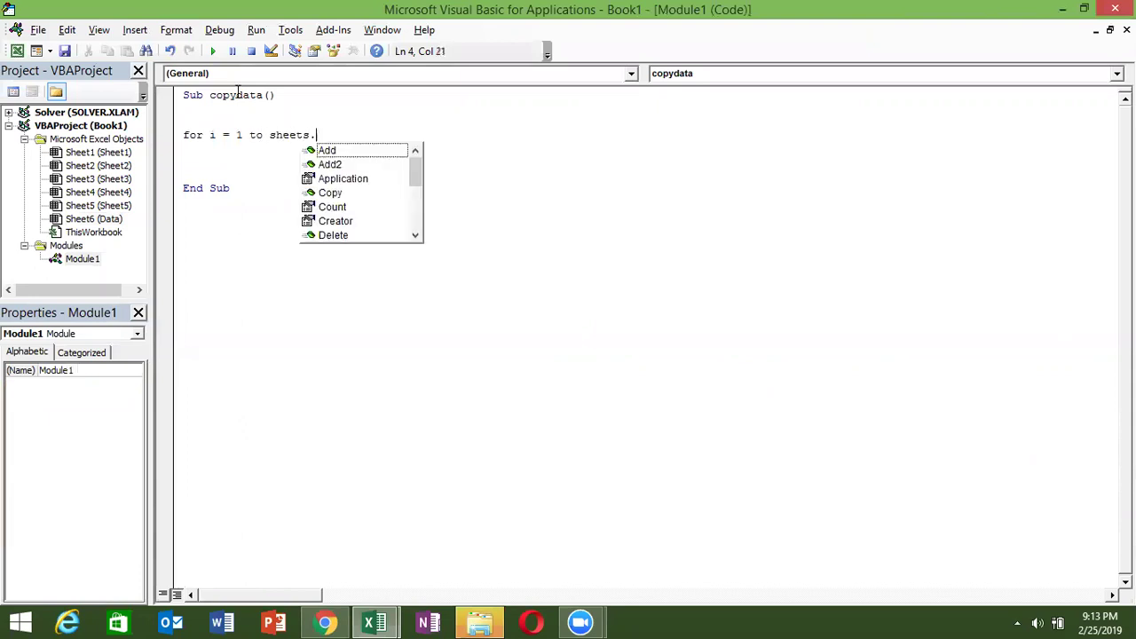
{"action": "type", "text": "cou"}
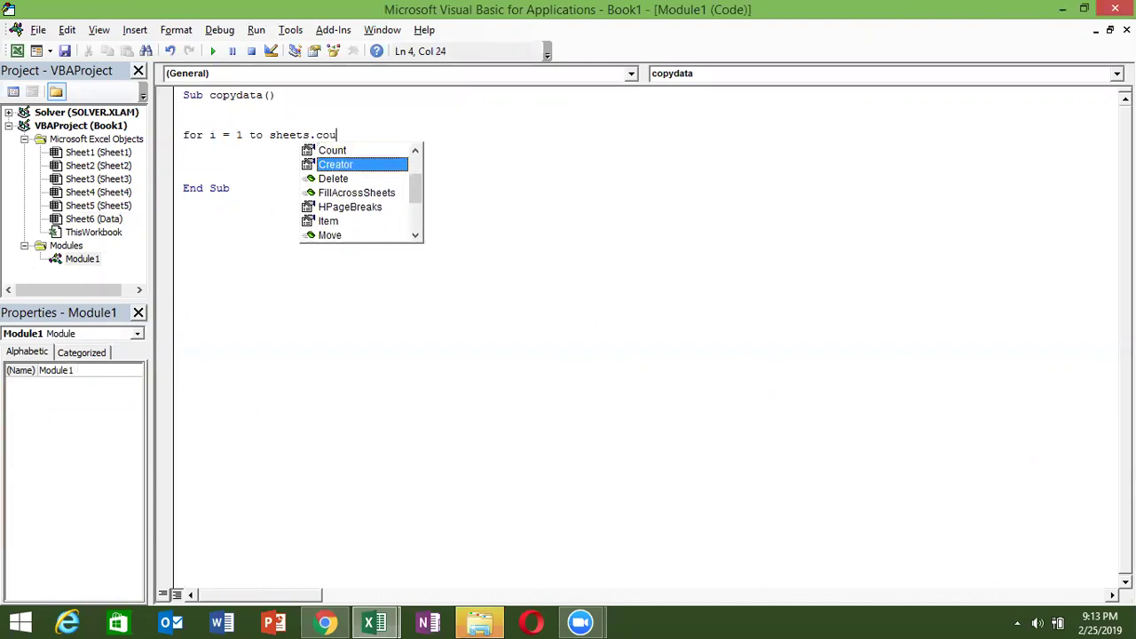
{"action": "key", "text": "Tab"}
{"action": "key", "text": "Return"}
After checking the sheet tabs in Excel, change the loop limit to Sheets.Count - 1.
{"action": "key", "text": "alt+Tab"}
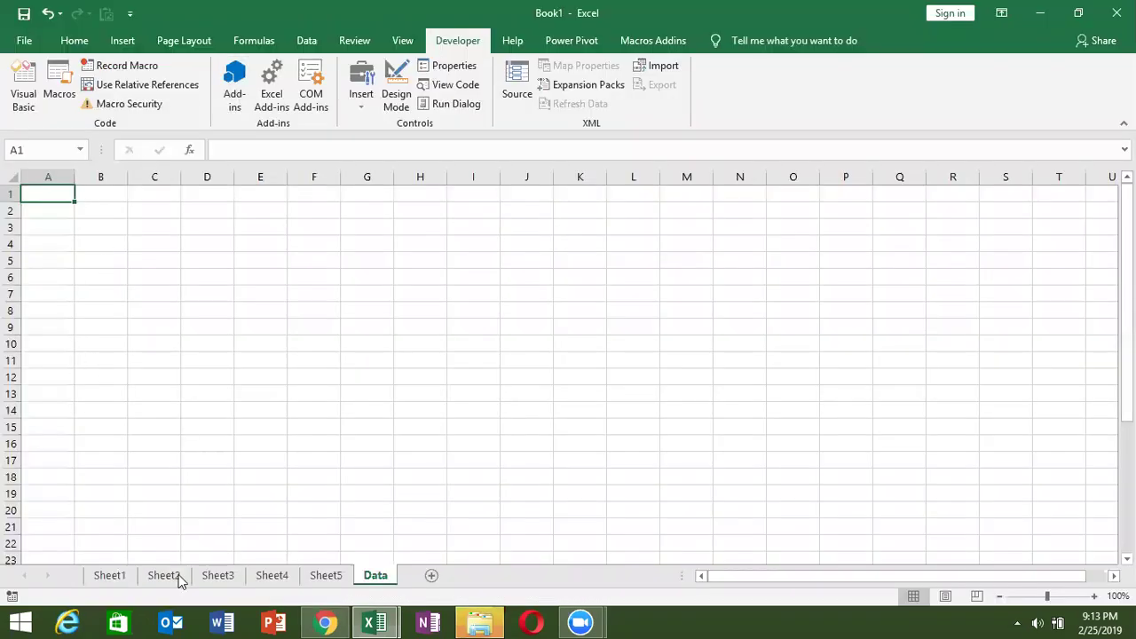
{"action": "left_click", "coordinate": [321, 578]}
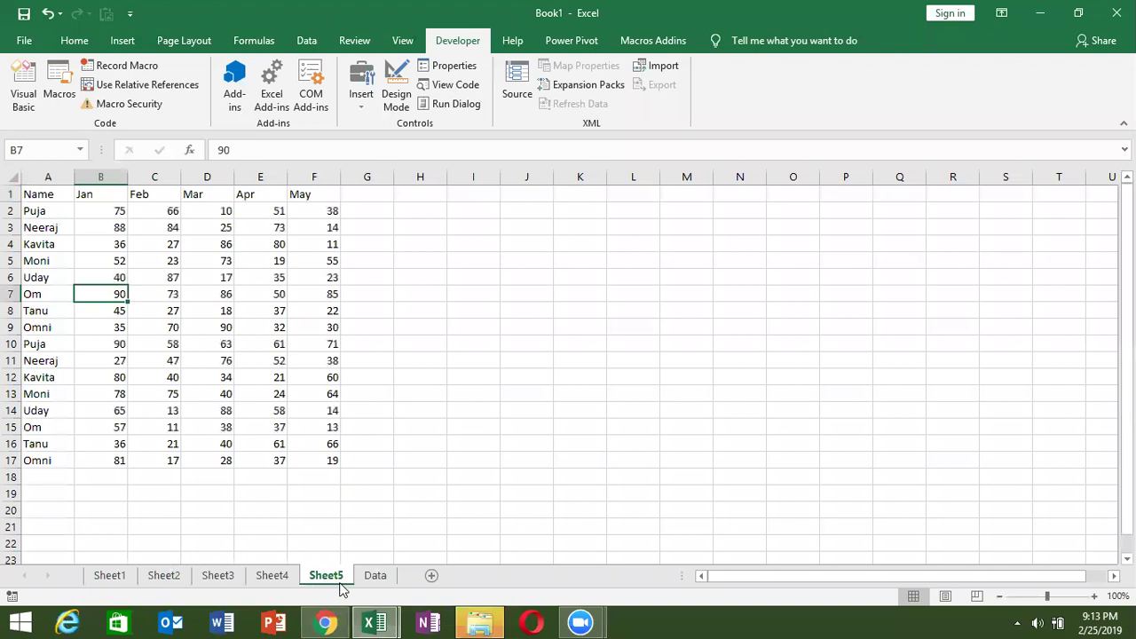
{"action": "left_click", "coordinate": [370, 582]}
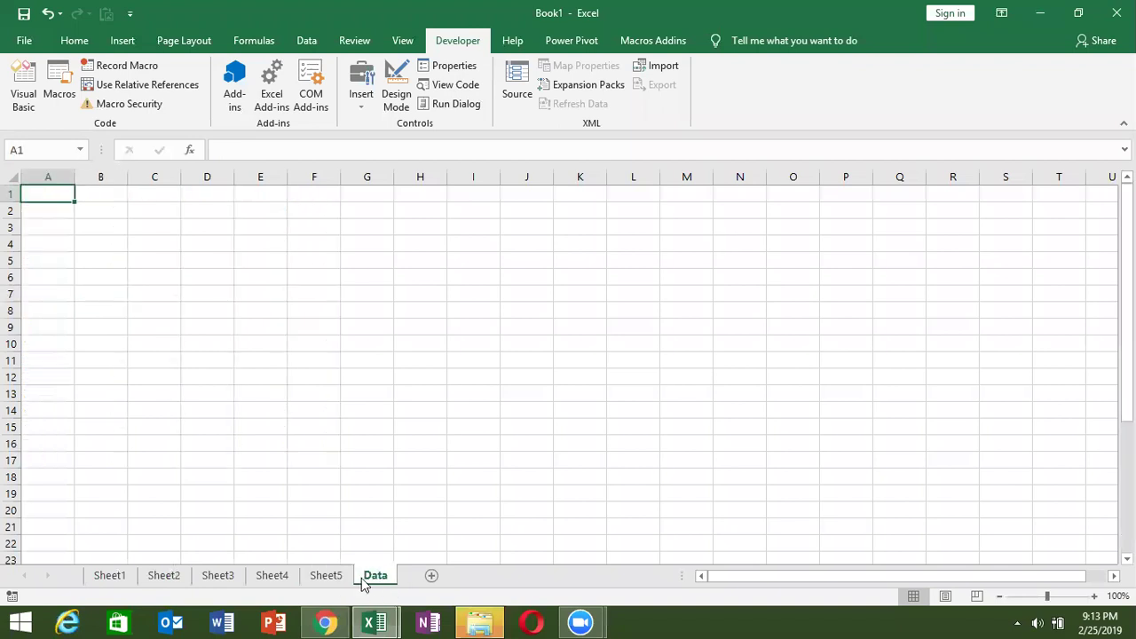
{"action": "key", "text": "alt+Tab"}
{"action": "double_click", "coordinate": [352, 134]}
{"action": "left_click", "coordinate": [375, 134]}
{"action": "type", "text": "-1"}
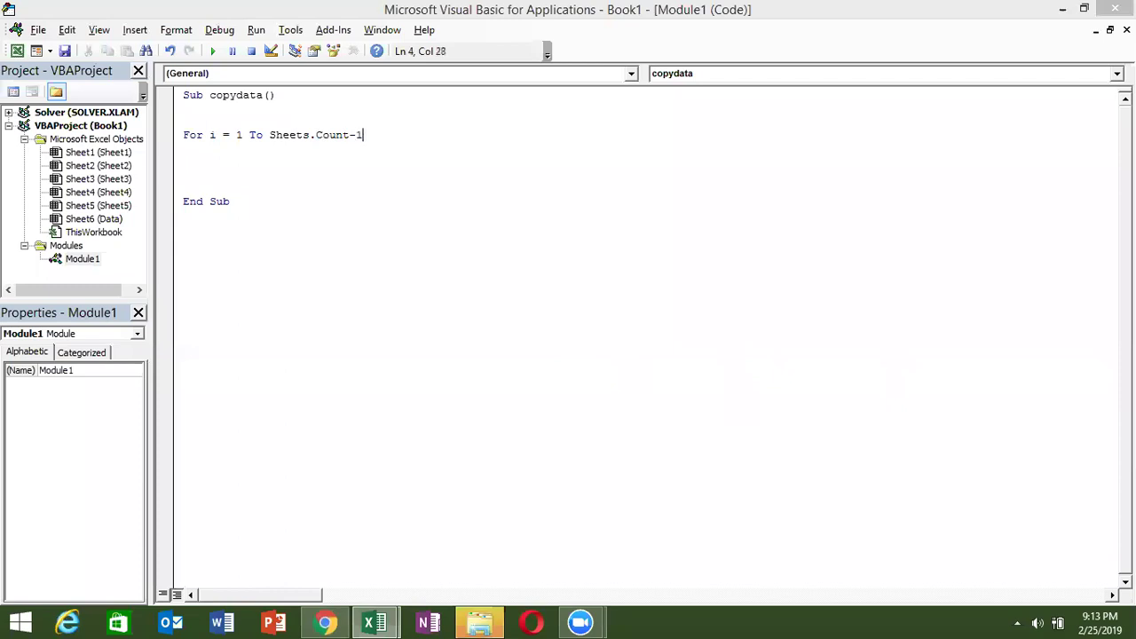
{"action": "left_click", "coordinate": [341, 186]}
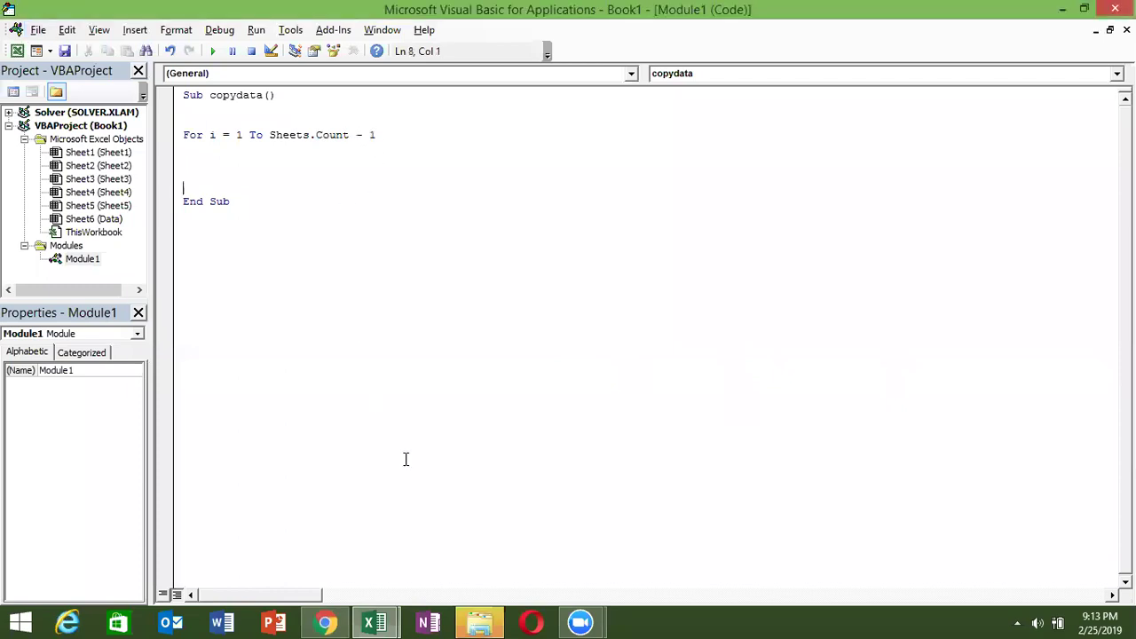
{"action": "key", "text": "alt+Tab"}
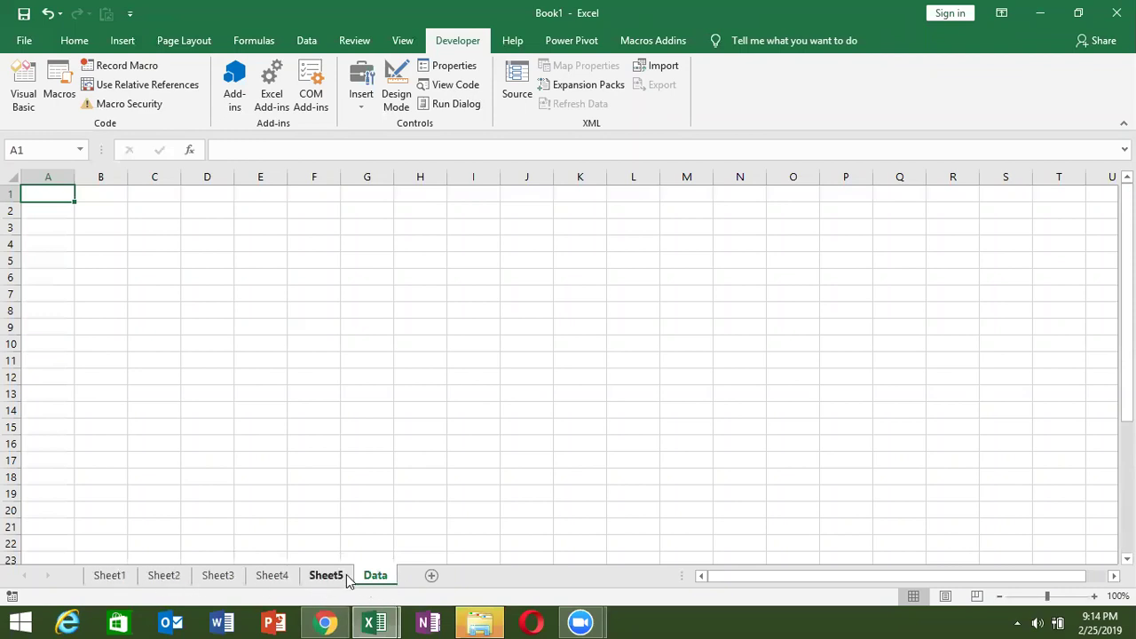
Close the loop with a Next I line and open blank lines inside it.
{"action": "key", "text": "alt+Tab"}
{"action": "key", "text": "Return"}
{"action": "type", "text": "NEXT I"}
{"action": "left_click", "coordinate": [184, 174]}
{"action": "key", "text": "Return"}
{"action": "key", "text": "Return"}
{"action": "key", "text": "Up"}
{"action": "key", "text": "Up"}
{"action": "key", "text": "Up"}
Write Range("A1").CurrentRegion.Copy inside the loop and start prefixing it with Sheets(i).
{"action": "type", "text": "sheets(i"}
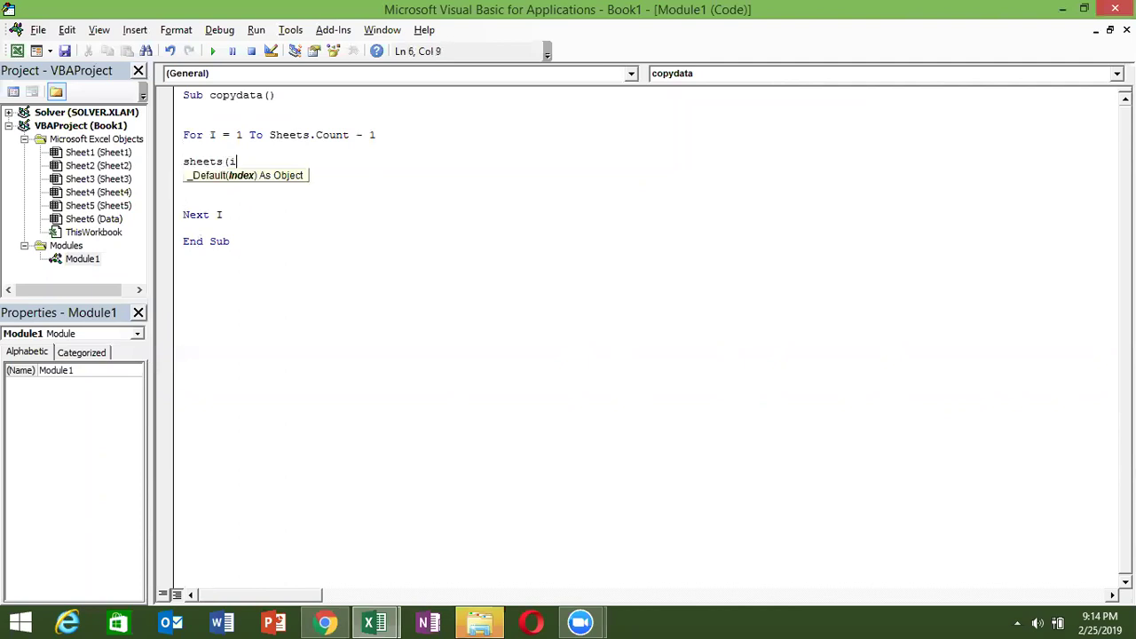
{"action": "type", "text": ")."}
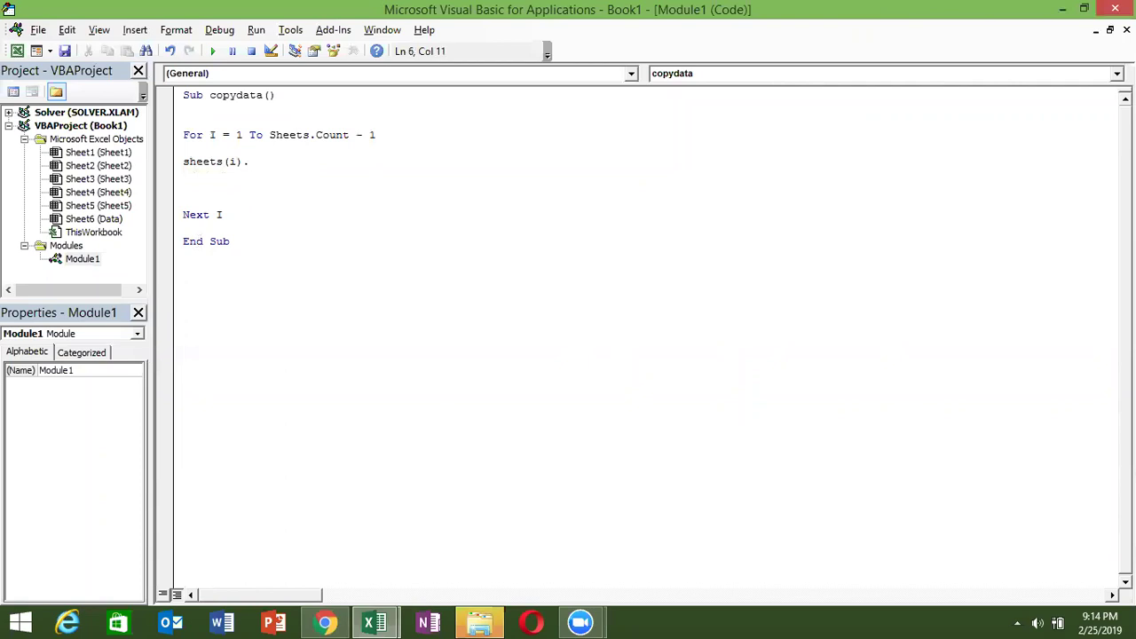
{"action": "type", "text": "sele"}
{"action": "key", "text": "BackSpace"}
{"action": "key", "text": "BackSpace"}
{"action": "key", "text": "BackSpace"}
{"action": "key", "text": "BackSpace"}
{"action": "type", "text": "range"}
{"action": "type", "text": "("}
{"action": "type", "text": "\""}
{"action": "type", "text": "a"}
{"action": "type", "text": "1"}
{"action": "type", "text": "\")."}
{"action": "type", "text": "current"}
{"action": "key", "text": "BackSpace"}
{"action": "key", "text": "BackSpace"}
{"action": "key", "text": "BackSpace"}
{"action": "key", "text": "BackSpace"}
{"action": "key", "text": "BackSpace"}
{"action": "key", "text": "BackSpace"}
{"action": "key", "text": "BackSpace"}
{"action": "key", "text": "BackSpace"}
{"action": "key", "text": "BackSpace"}
{"action": "type", "text": "range"}
{"action": "type", "text": "(\"A1\")"}
{"action": "type", "text": ".cu"}
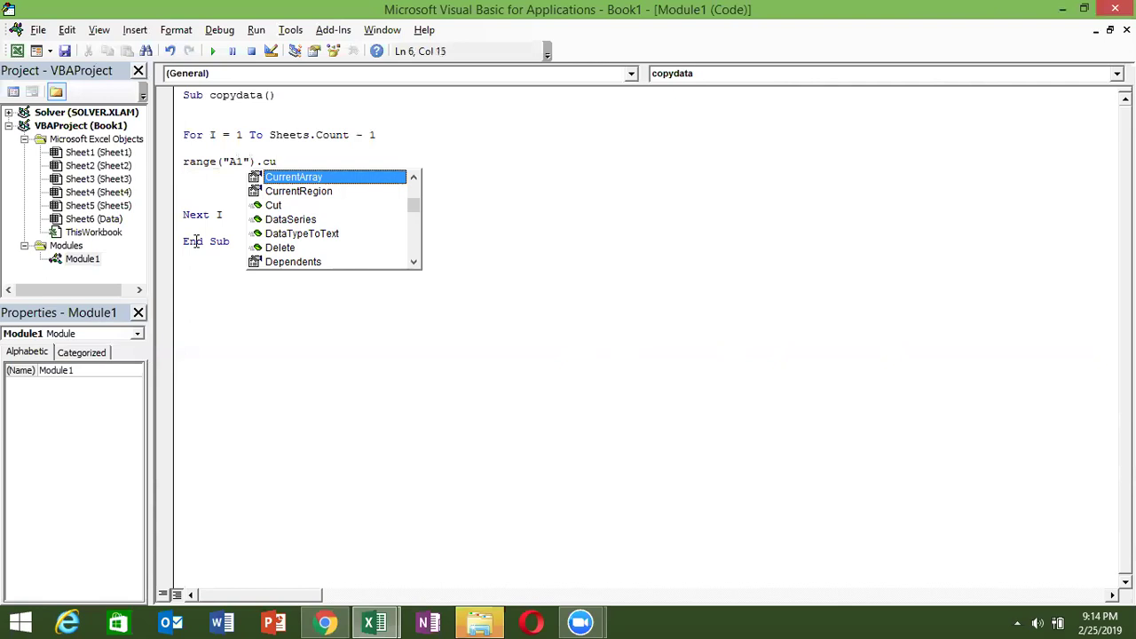
{"action": "key", "text": "Down"}
{"action": "key", "text": "Tab"}
{"action": "type", "text": ".copu"}
{"action": "key", "text": "Return"}
{"action": "key", "text": "Up"}
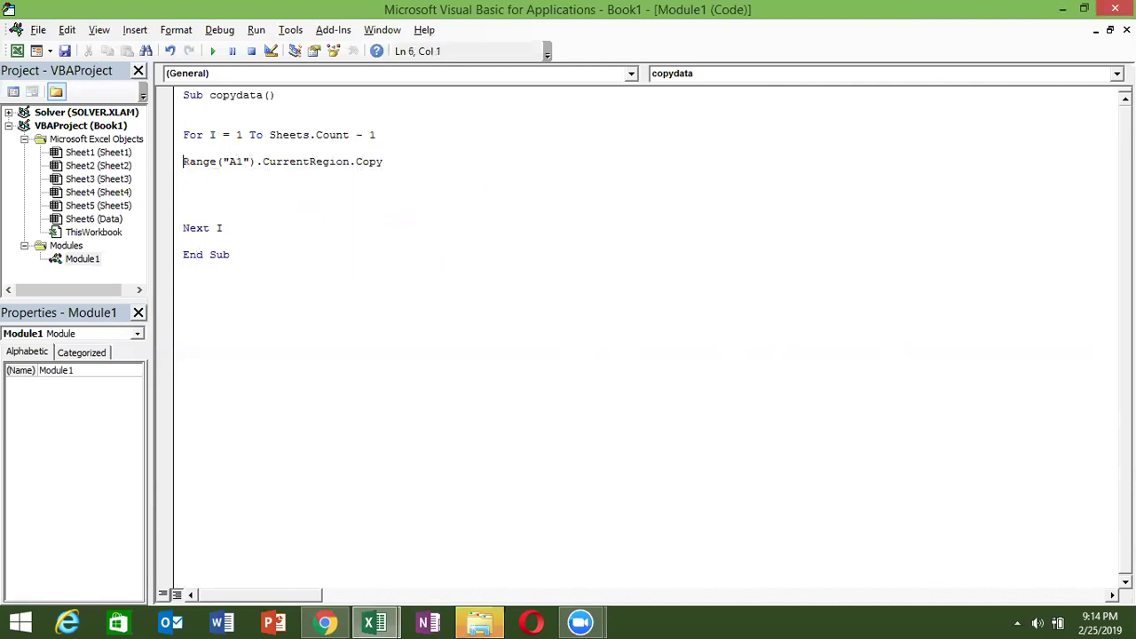
{"action": "type", "text": "sheets"}
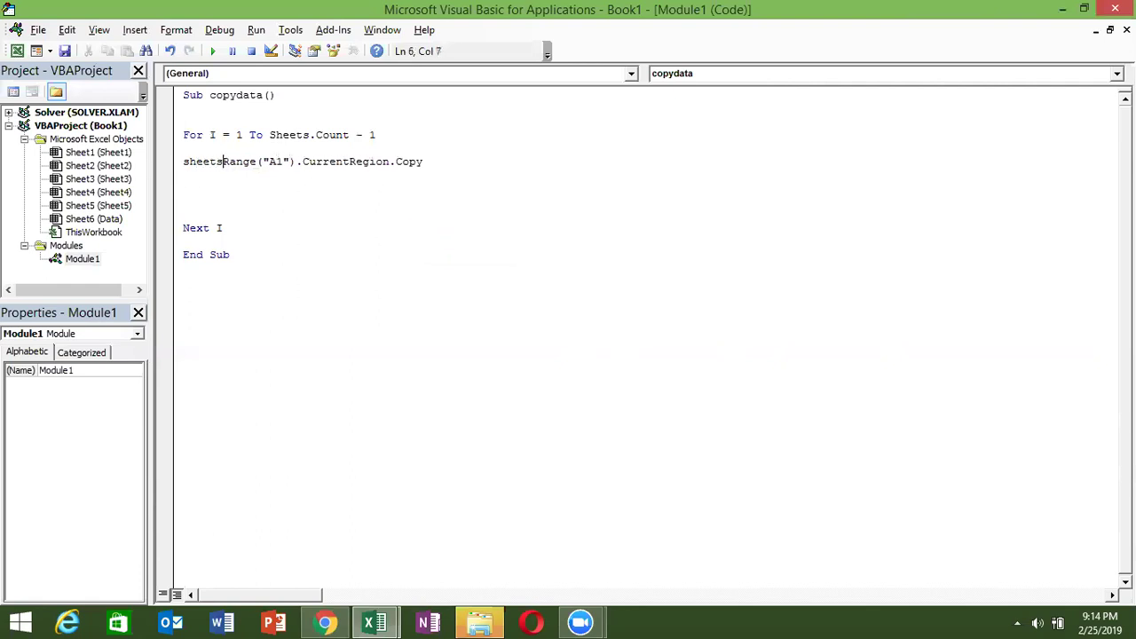
{"action": "type", "text": "(i"}
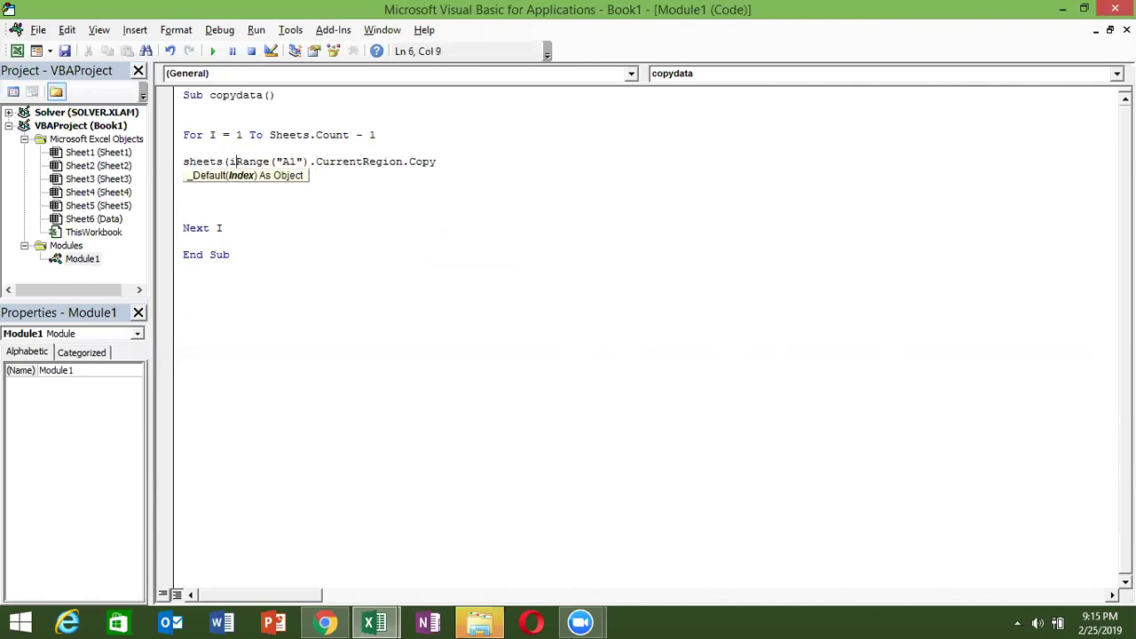
{"action": "type", "text": ")."}
Finalize the Sheets(i) copy line, run copydata, and check Sheet5 and Data in Excel.
{"action": "left_click", "coordinate": [229, 188]}
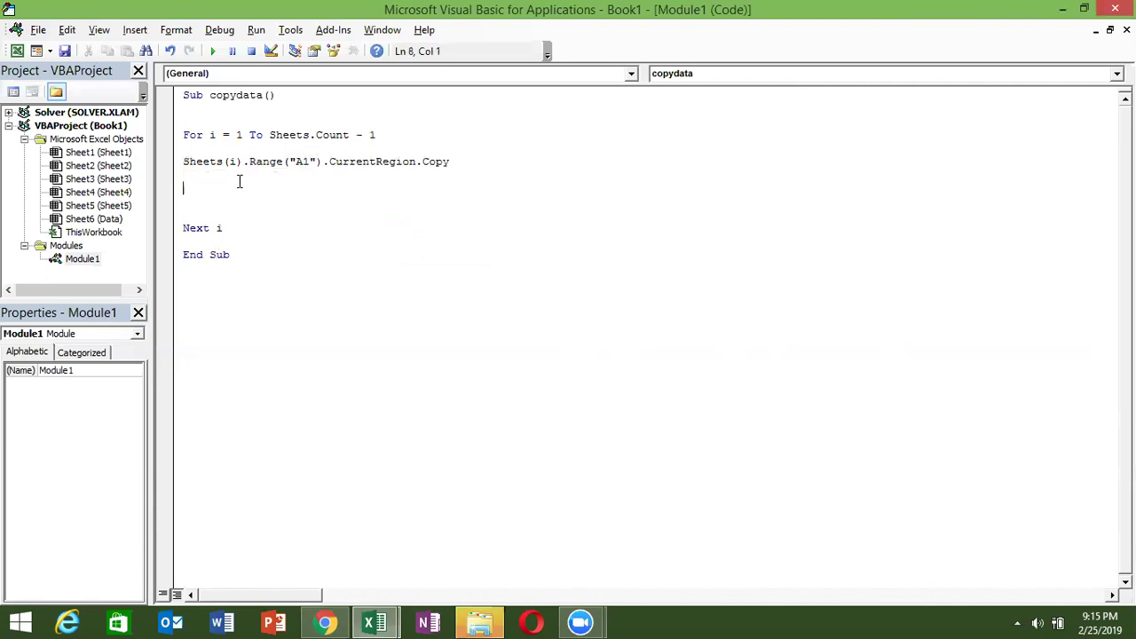
{"action": "left_click", "coordinate": [214, 51]}
{"action": "key", "text": "alt+F11"}
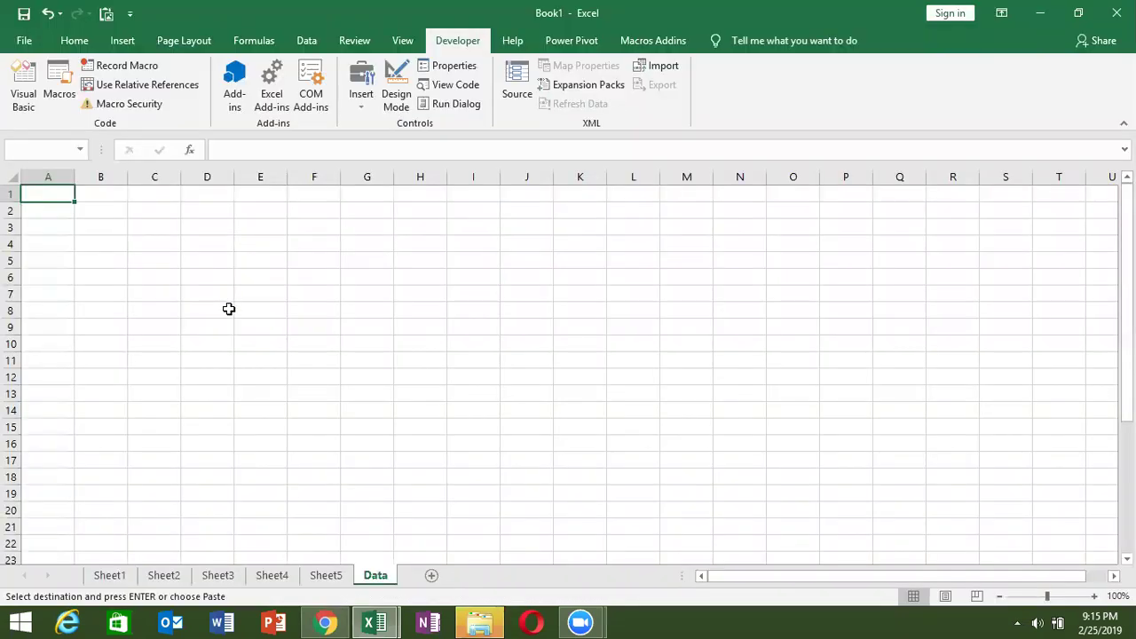
{"action": "key", "text": "alt+F11"}
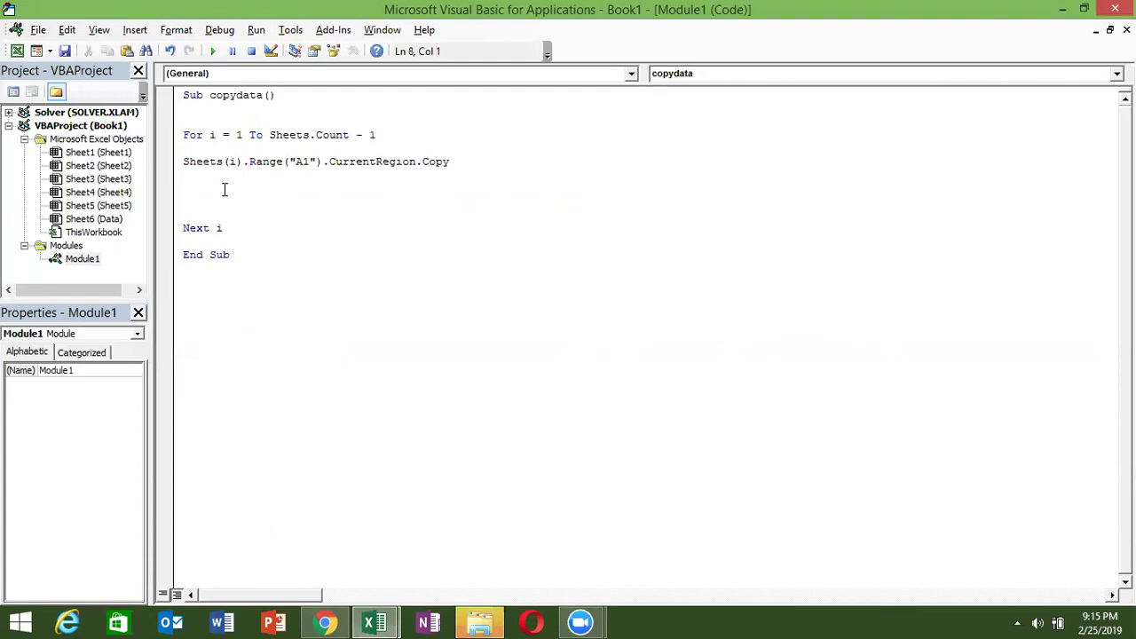
{"action": "key", "text": "alt+F11"}
{"action": "left_click", "coordinate": [321, 578]}
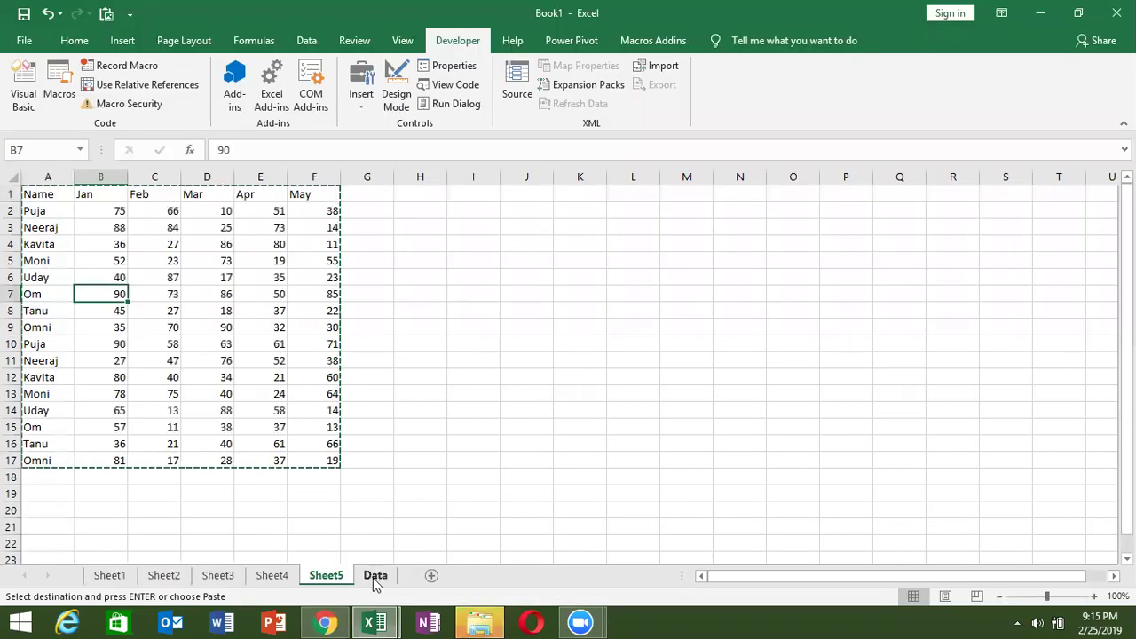
{"action": "left_click", "coordinate": [378, 577]}
{"action": "key", "text": "alt+F11"}
{"action": "key", "text": "Up"}
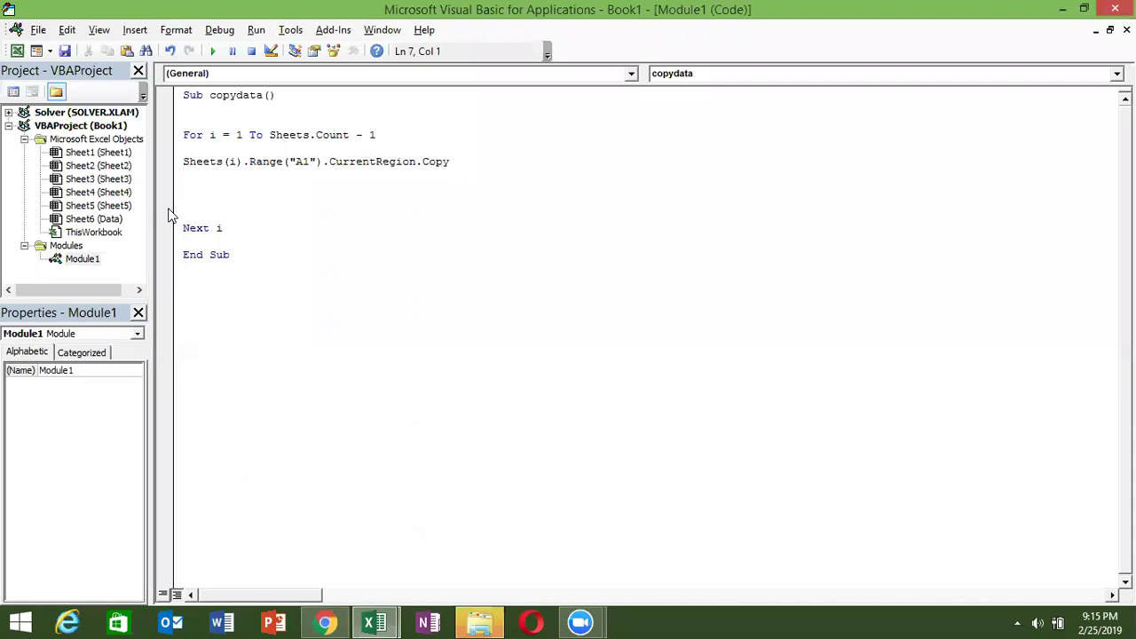
Add the line Sheet("Data").Range("A65000").End(xlUp).Offset(1,0).PasteSpecial below the copy line.
{"action": "type", "text": "range(\"A6500"}
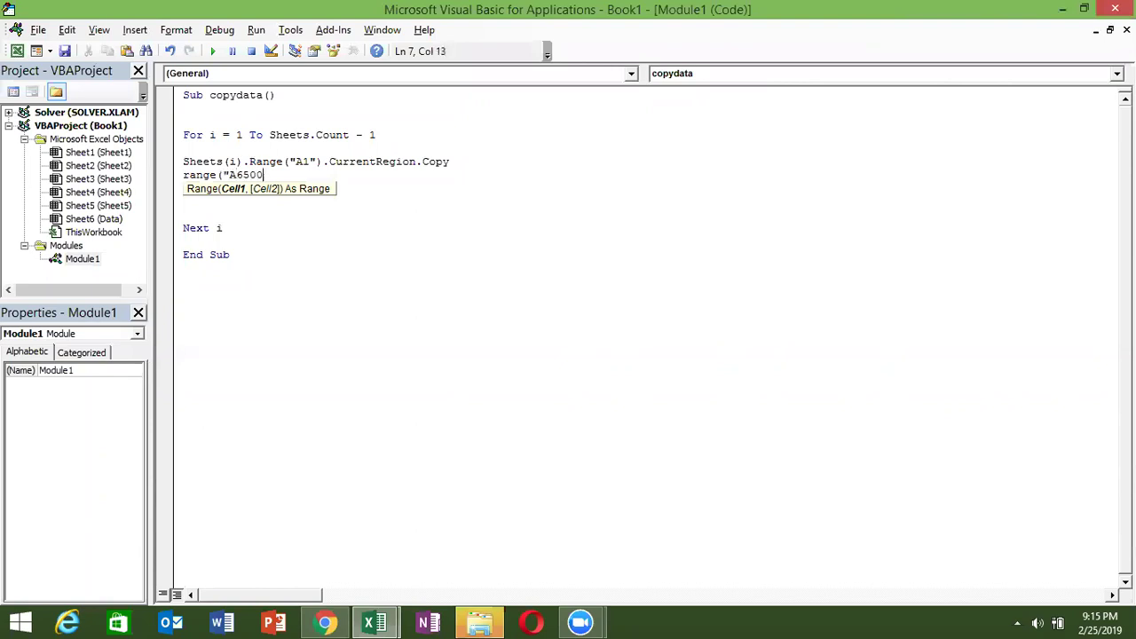
{"action": "type", "text": "0\")"}
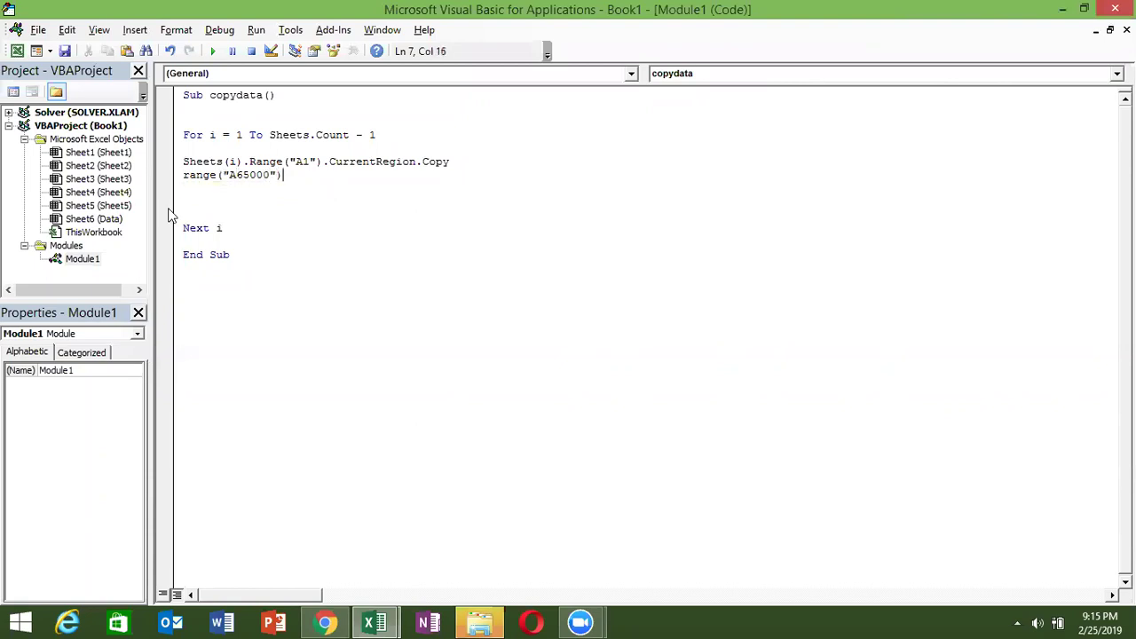
{"action": "type", "text": ".end("}
{"action": "key", "text": "Down"}
{"action": "key", "text": "Down"}
{"action": "key", "text": "Down"}
{"action": "key", "text": "Tab"}
{"action": "type", "text": ")"}
{"action": "type", "text": ".of"}
{"action": "key", "text": "Tab"}
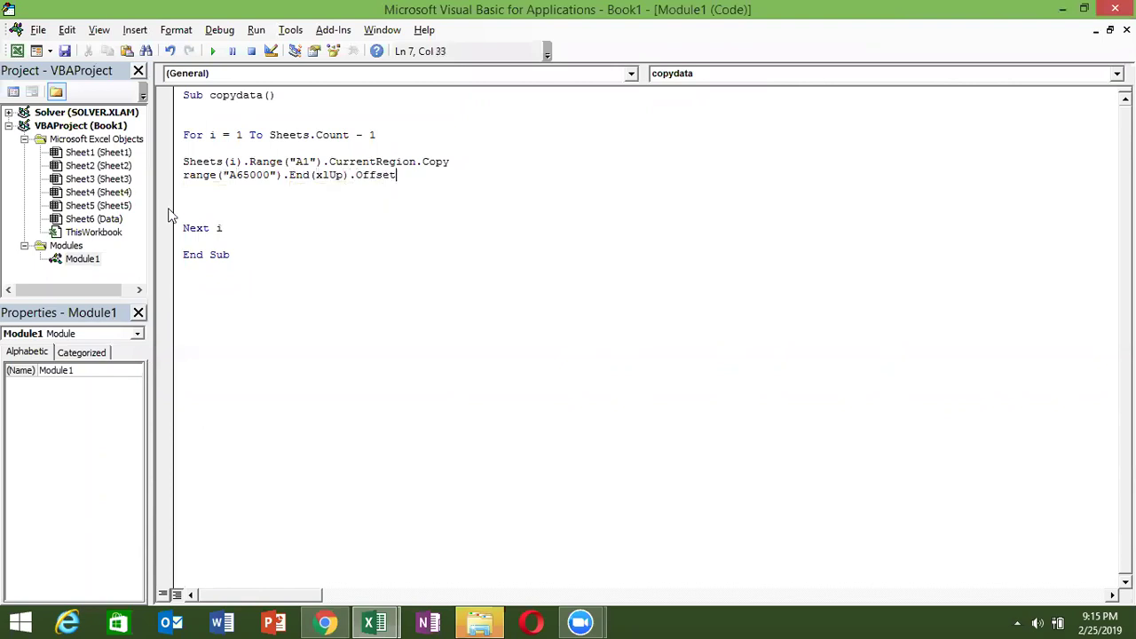
{"action": "type", "text": "(1,0).p"}
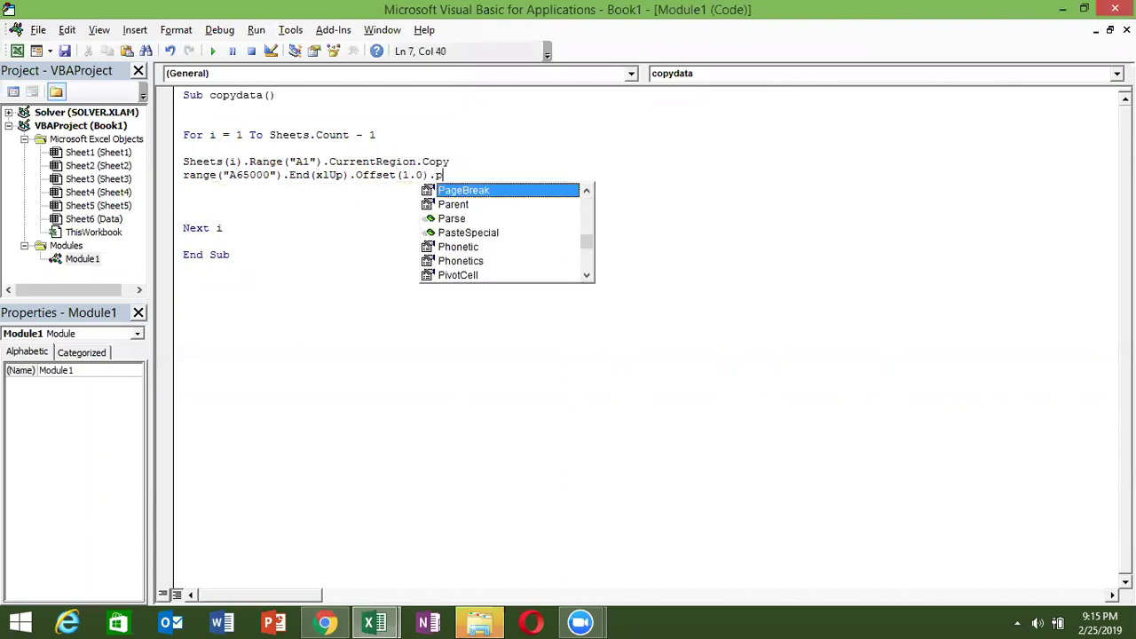
{"action": "key", "text": "Down"}
{"action": "key", "text": "Down"}
{"action": "key", "text": "Down"}
{"action": "key", "text": "Tab"}
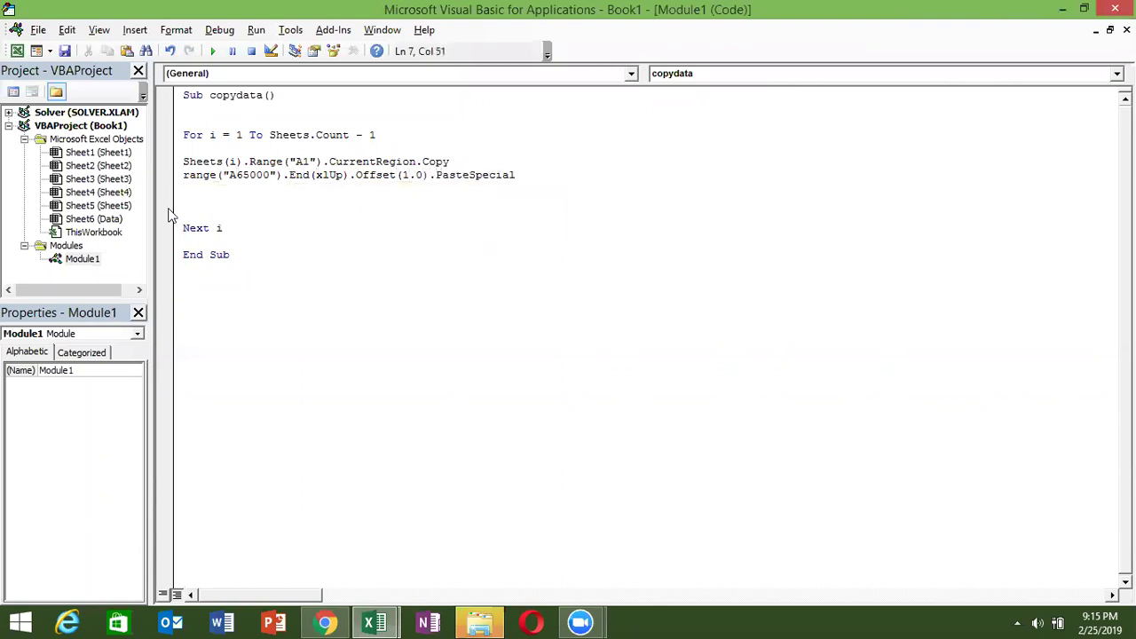
{"action": "key", "text": "Return"}
{"action": "key", "text": "Up"}
{"action": "type", "text": "sheet(\"Data\").R"}
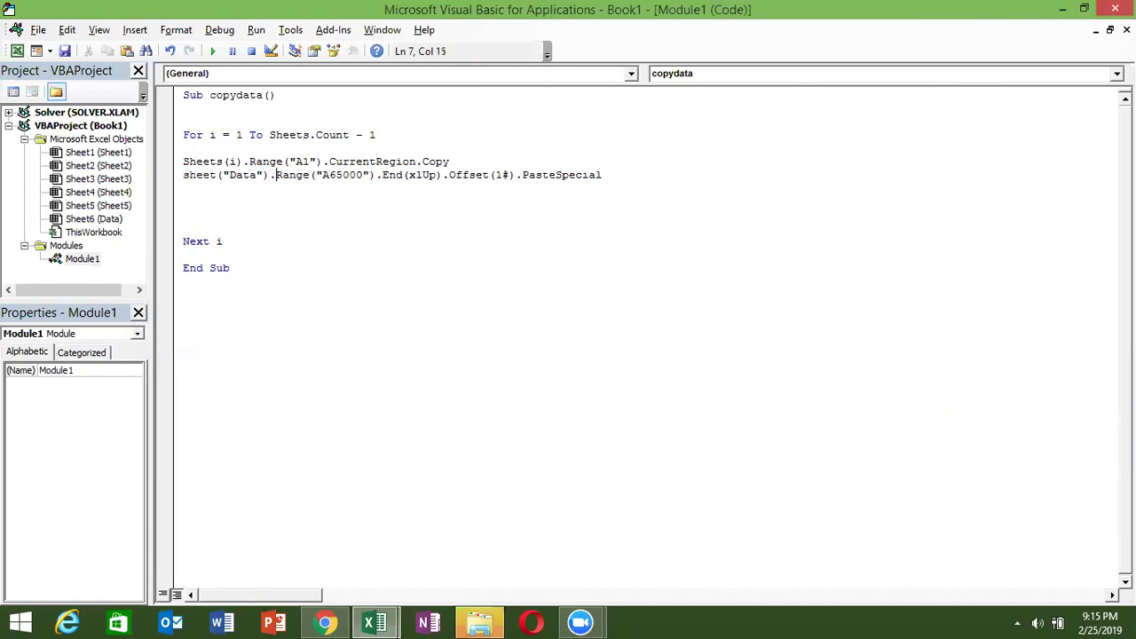
{"action": "left_click", "coordinate": [184, 188]}
Run the macro, fix the compile error by changing Sheet to Sheets, and continue.
{"action": "left_click", "coordinate": [211, 51]}
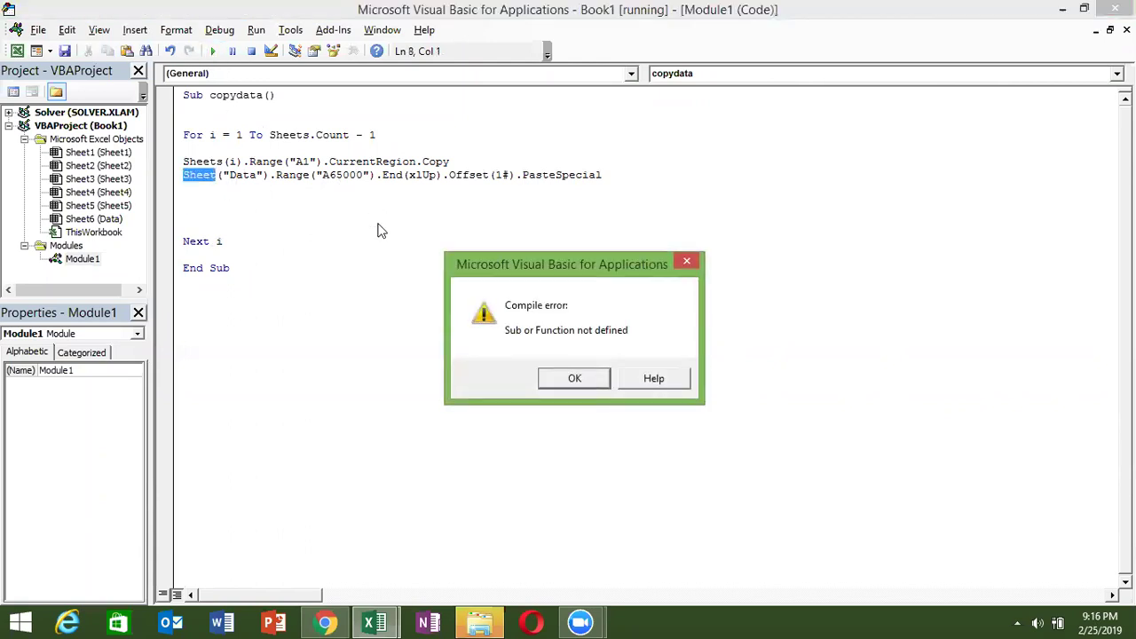
{"action": "key", "text": "Return"}
{"action": "left_click", "coordinate": [217, 175]}
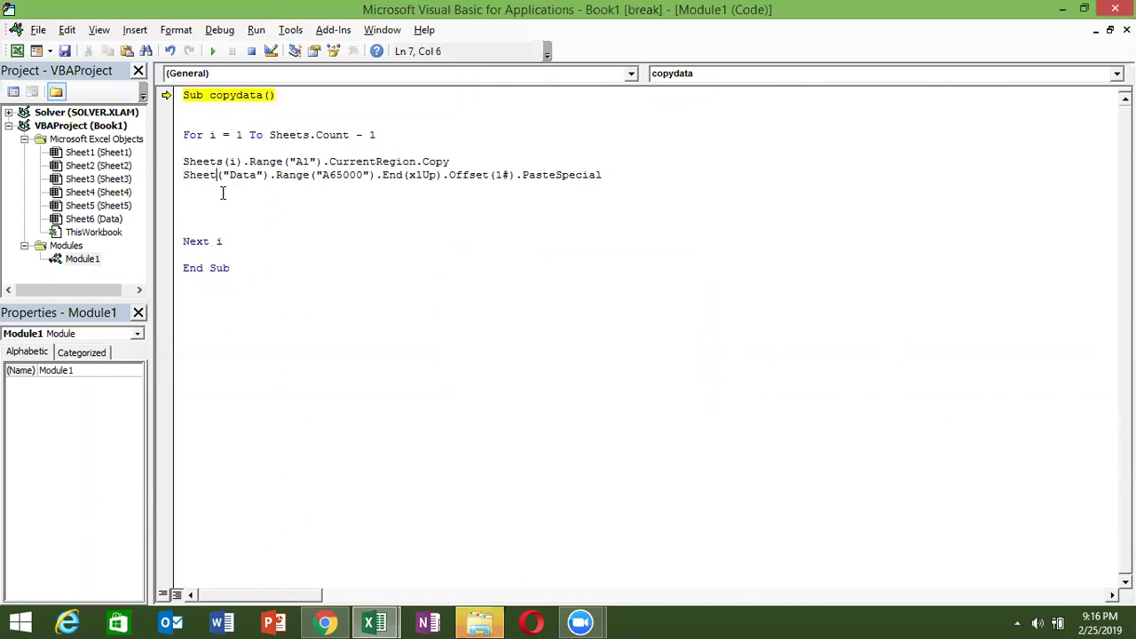
{"action": "type", "text": "s"}
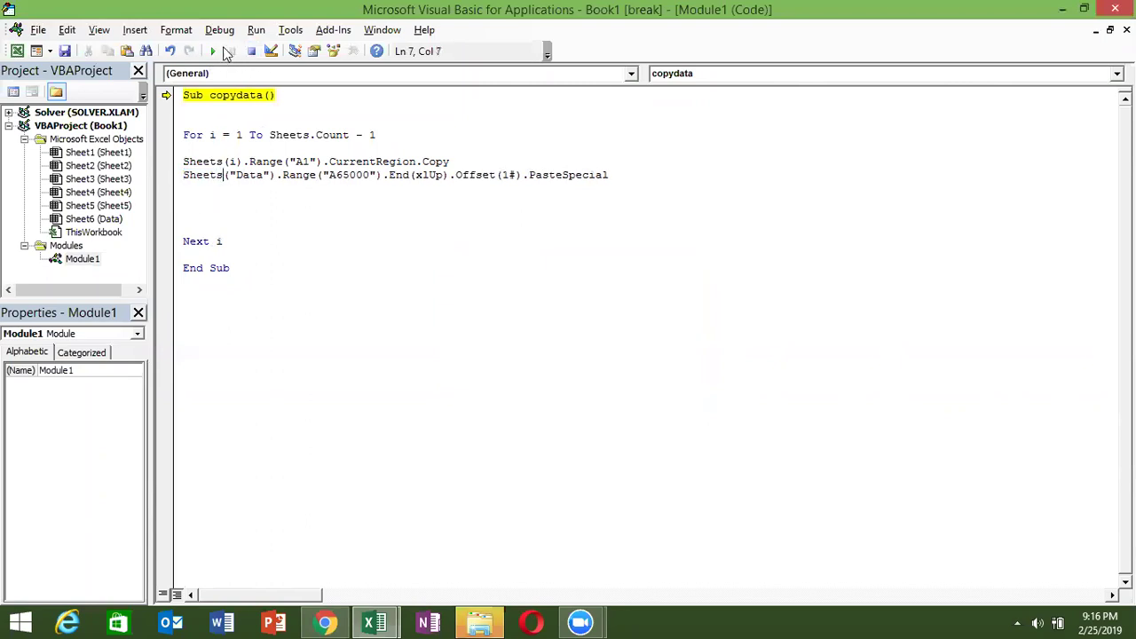
{"action": "left_click", "coordinate": [217, 51]}
Scroll through the Data sheet to review the stacked tables through row 86.
{"action": "key", "text": "alt+F11"}
{"action": "scroll", "coordinate": [182, 375], "scroll_direction": "down", "scroll_amount": 6}
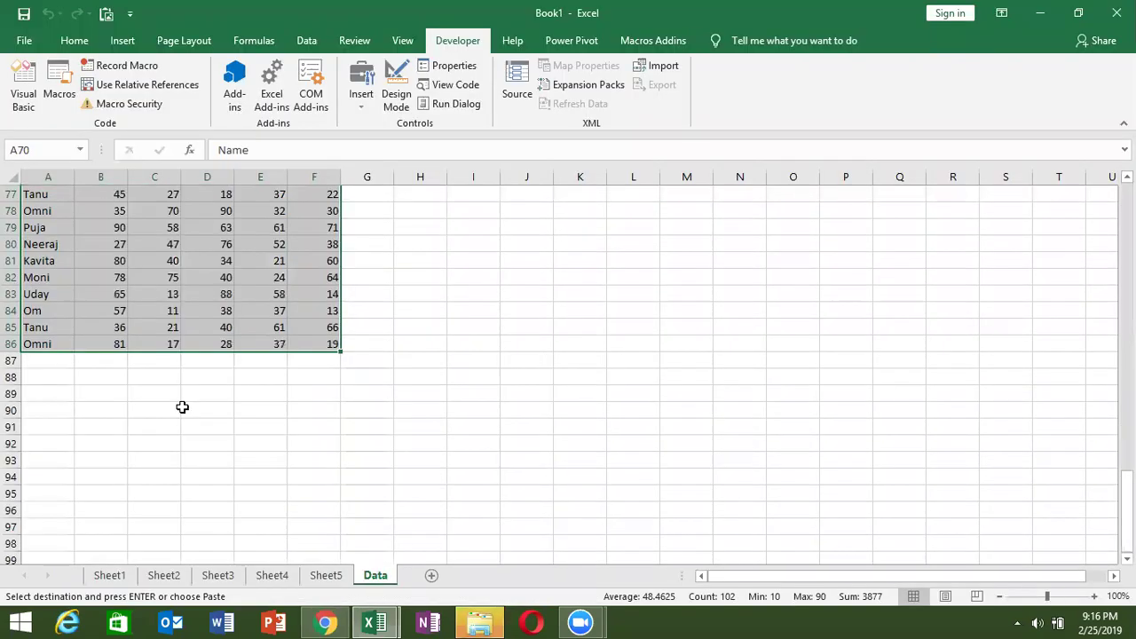
{"action": "scroll", "coordinate": [183, 406], "scroll_direction": "up", "scroll_amount": 13}
{"action": "scroll", "coordinate": [183, 399], "scroll_direction": "up", "scroll_amount": 7}
{"action": "scroll", "coordinate": [180, 397], "scroll_direction": "up", "scroll_amount": 5}
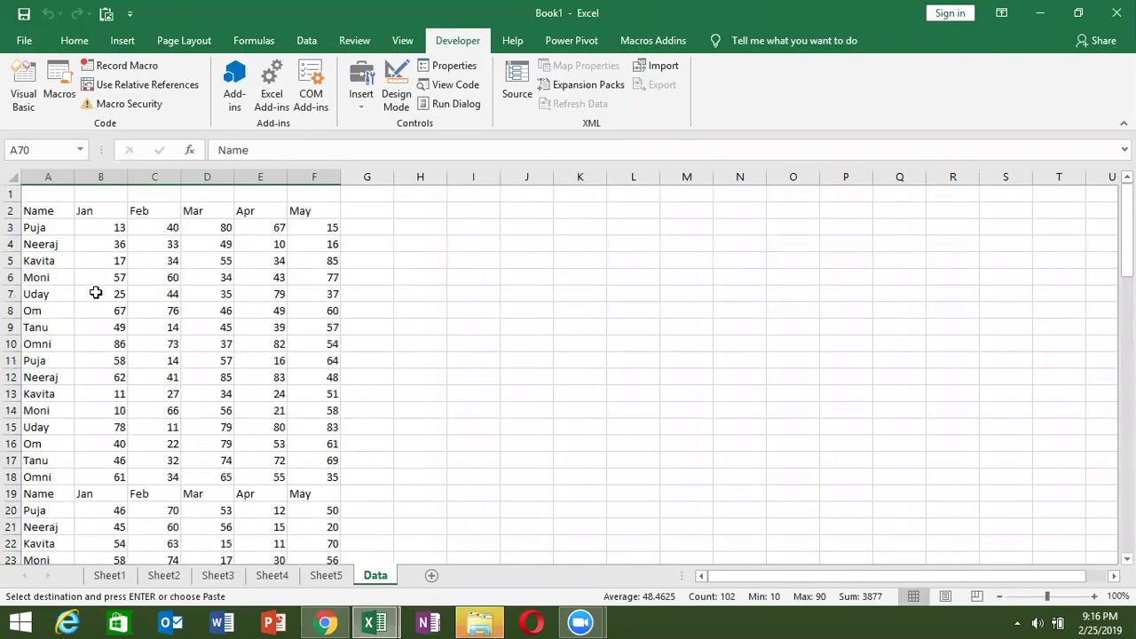
{"action": "scroll", "coordinate": [92, 295], "scroll_direction": "down", "scroll_amount": 3}
{"action": "scroll", "coordinate": [85, 329], "scroll_direction": "down", "scroll_amount": 7}
{"action": "scroll", "coordinate": [83, 333], "scroll_direction": "down", "scroll_amount": 6}
{"action": "scroll", "coordinate": [82, 340], "scroll_direction": "down", "scroll_amount": 6}
{"action": "scroll", "coordinate": [82, 341], "scroll_direction": "down", "scroll_amount": 5}
{"action": "scroll", "coordinate": [81, 340], "scroll_direction": "up", "scroll_amount": 12}
{"action": "scroll", "coordinate": [81, 340], "scroll_direction": "up", "scroll_amount": 8}
{"action": "scroll", "coordinate": [81, 347], "scroll_direction": "up", "scroll_amount": 7}
Duplicate the whole copydata macro below the original.
{"action": "key", "text": "alt+F11"}
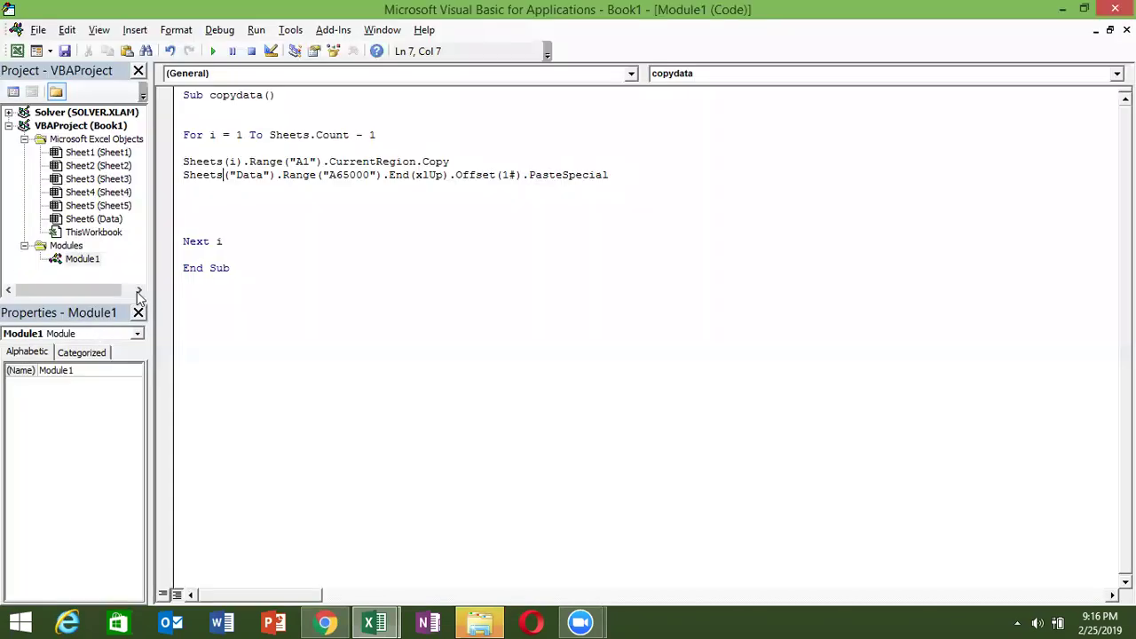
{"action": "left_click", "coordinate": [247, 306]}
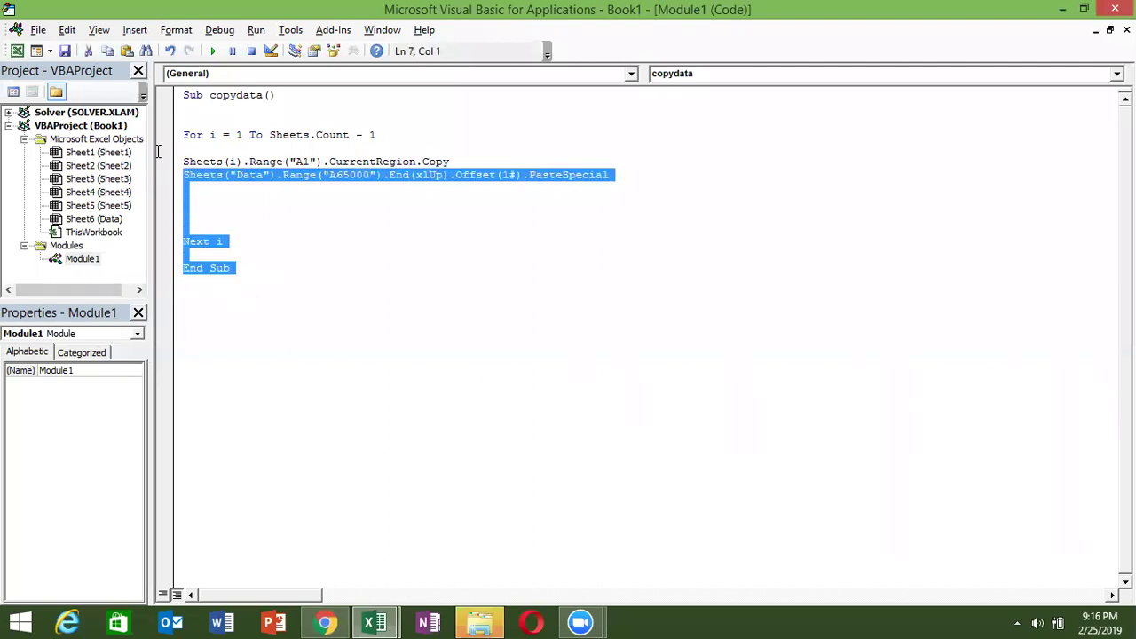
{"action": "left_click_drag", "start_coordinate": [231, 319], "coordinate": [184, 94]}
{"action": "key", "text": "ctrl+c"}
{"action": "left_click", "coordinate": [194, 306]}
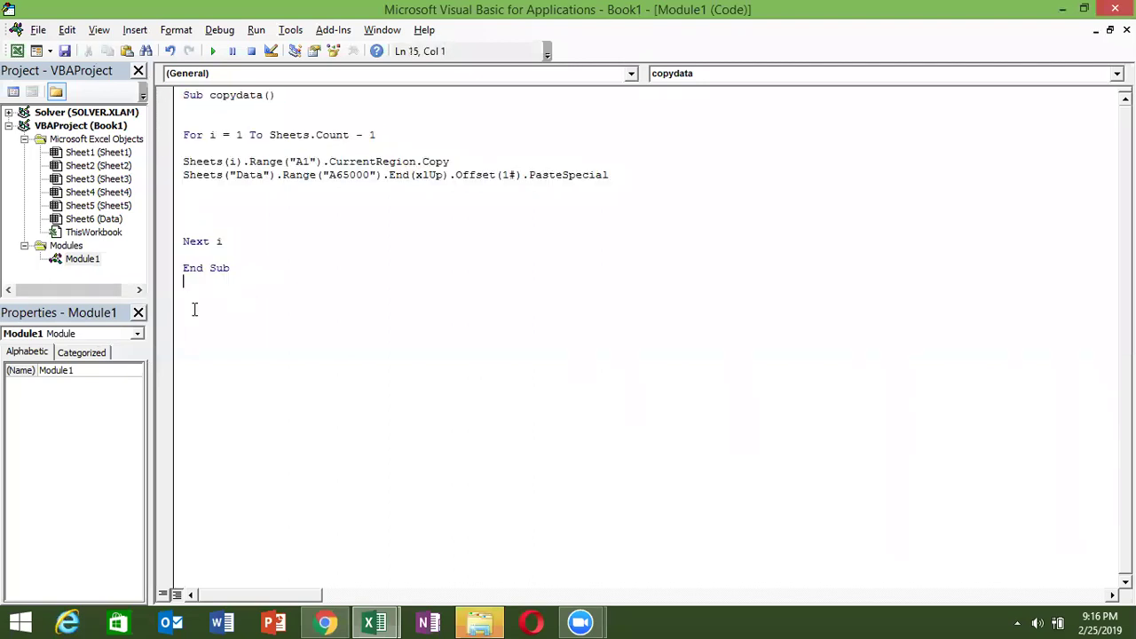
{"action": "key", "text": "ctrl+v"}
Delete the copy and paste lines in the duplicate and start a new sheets(i) line.
{"action": "left_click_drag", "start_coordinate": [172, 349], "coordinate": [182, 377]}
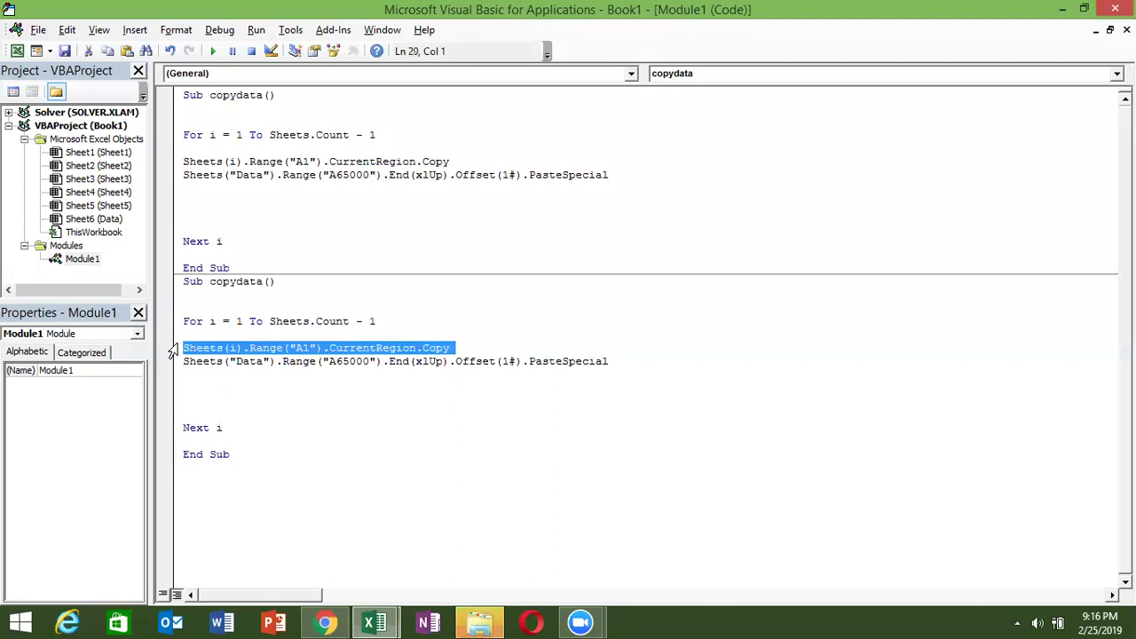
{"action": "key", "text": "Delete"}
{"action": "key", "text": "Return"}
{"action": "type", "text": "sheets(i).d"}
Write Sheets(i).Select and Range("A1").CurrentRegion.Select in the second loop.
{"action": "key", "text": "BackSpace"}
{"action": "type", "text": "s(i).Selec"}
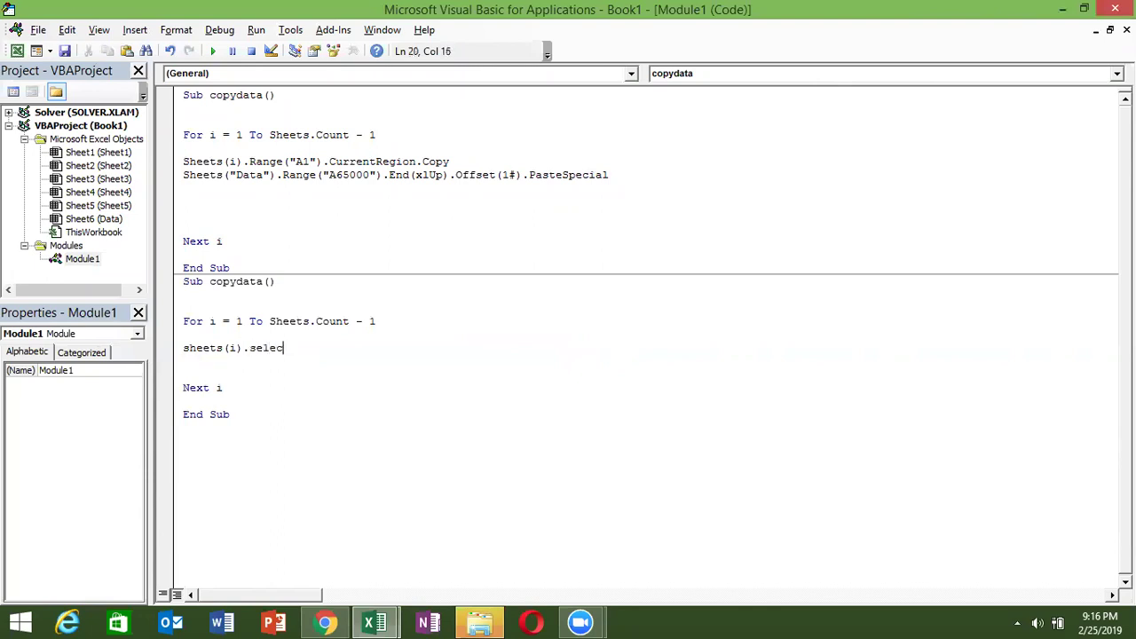
{"action": "type", "text": "t"}
{"action": "key", "text": "Return"}
{"action": "type", "text": "range"}
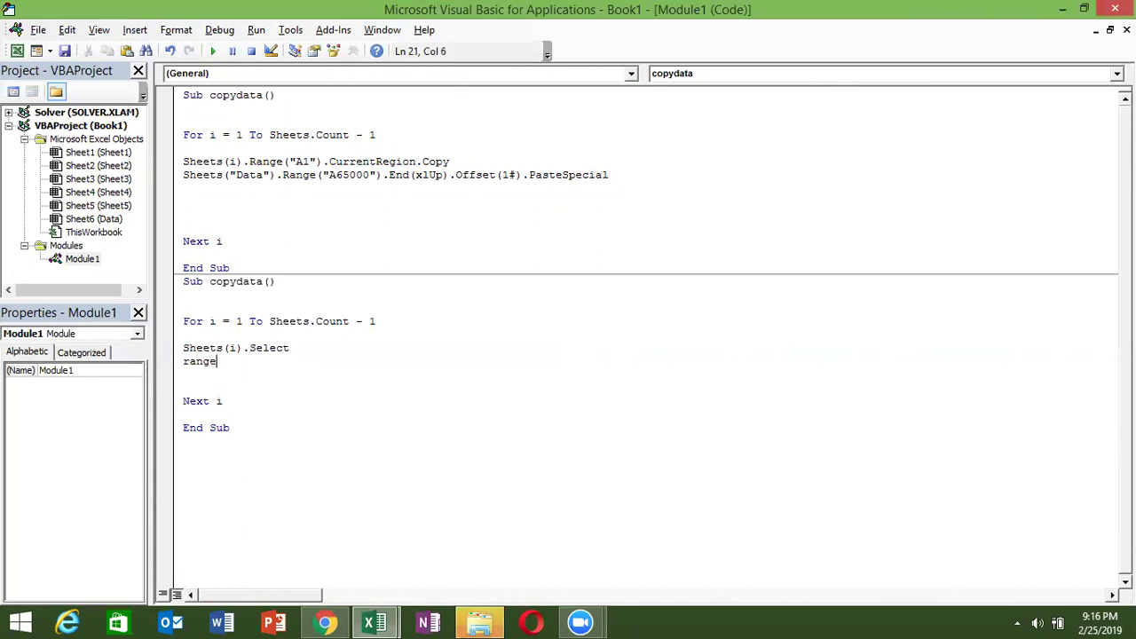
{"action": "type", "text": "(\"A1"}
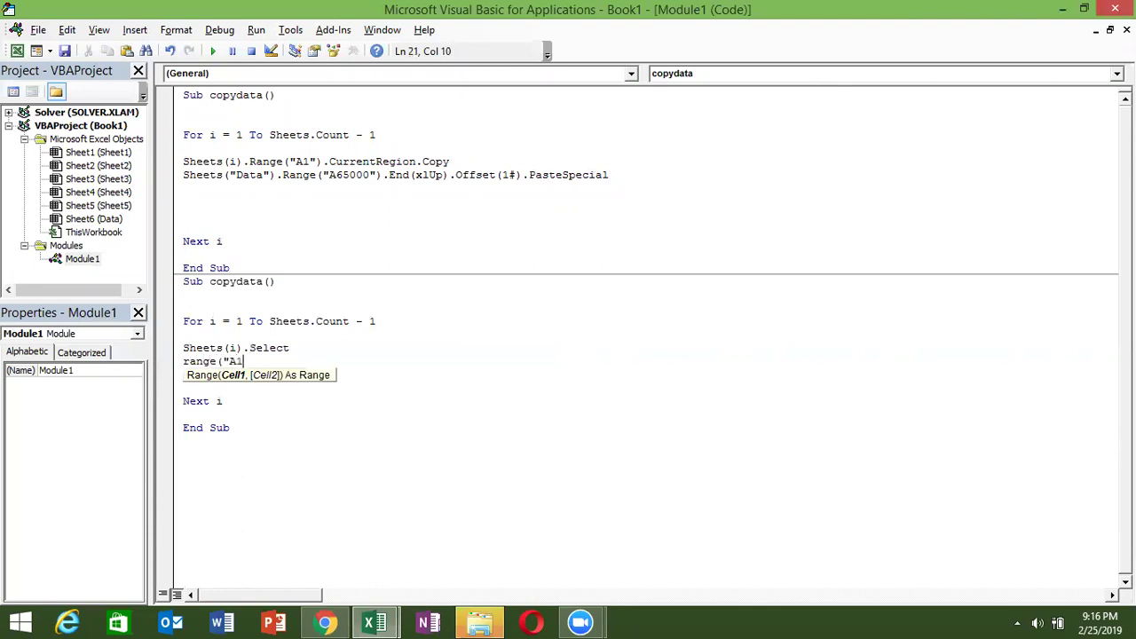
{"action": "type", "text": "\").cu"}
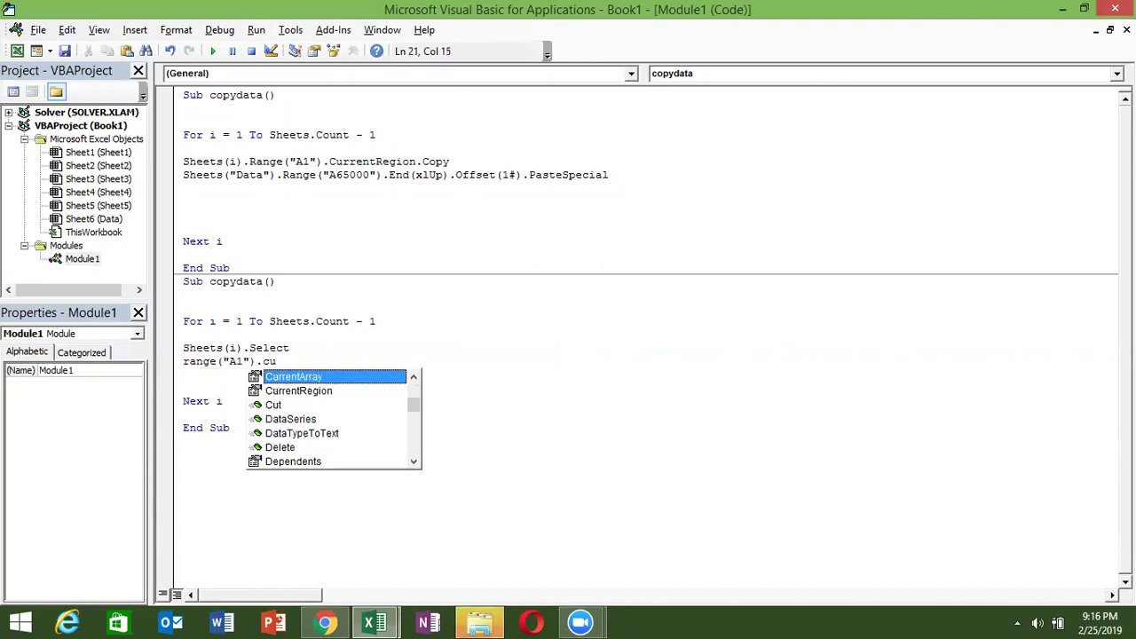
{"action": "key", "text": "Down"}
{"action": "key", "text": "Tab"}
{"action": "type", "text": ".se"}
{"action": "key", "text": "Tab"}
{"action": "key", "text": "Return"}
Add Selection.Copy and Sheets("Data").Select lines, fixing the Data typo.
{"action": "type", "text": "selection.copy"}
{"action": "key", "text": "Return"}
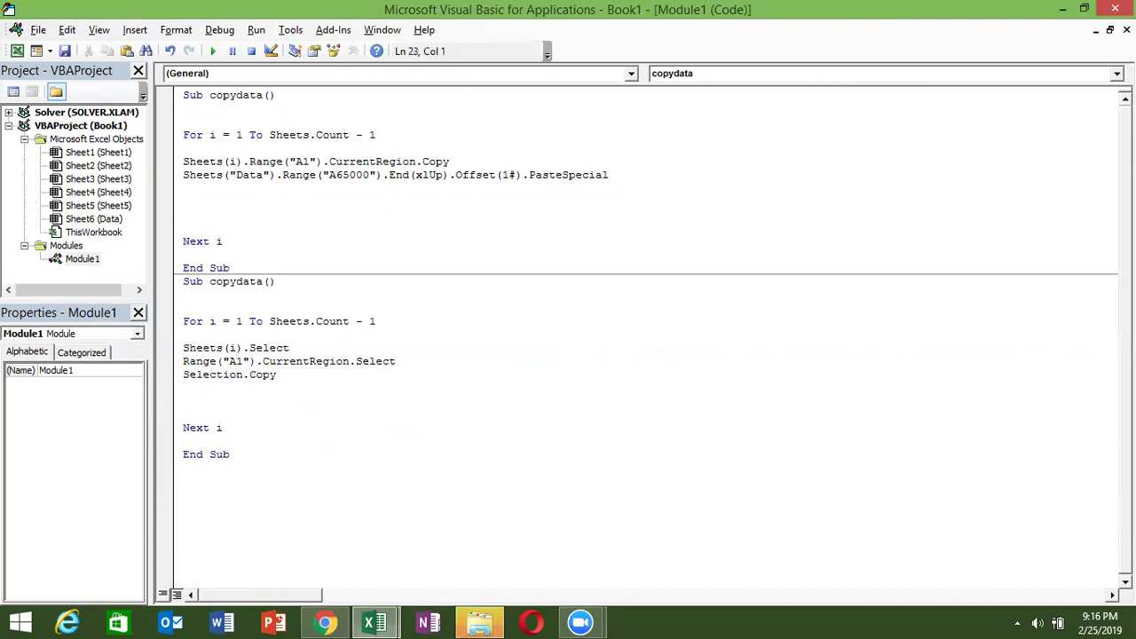
{"action": "type", "text": "sheets"}
{"action": "type", "text": "(\"Datya"}
{"action": "key", "text": "BackSpace"}
{"action": "key", "text": "BackSpace"}
{"action": "type", "text": "a"}
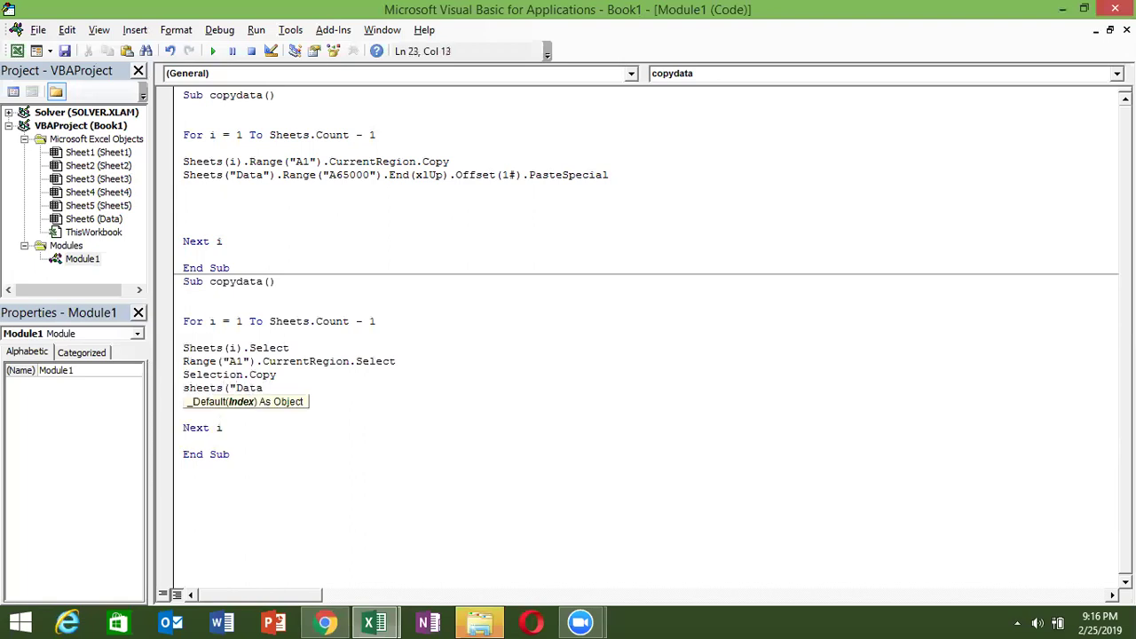
{"action": "type", "text": "\").se"}
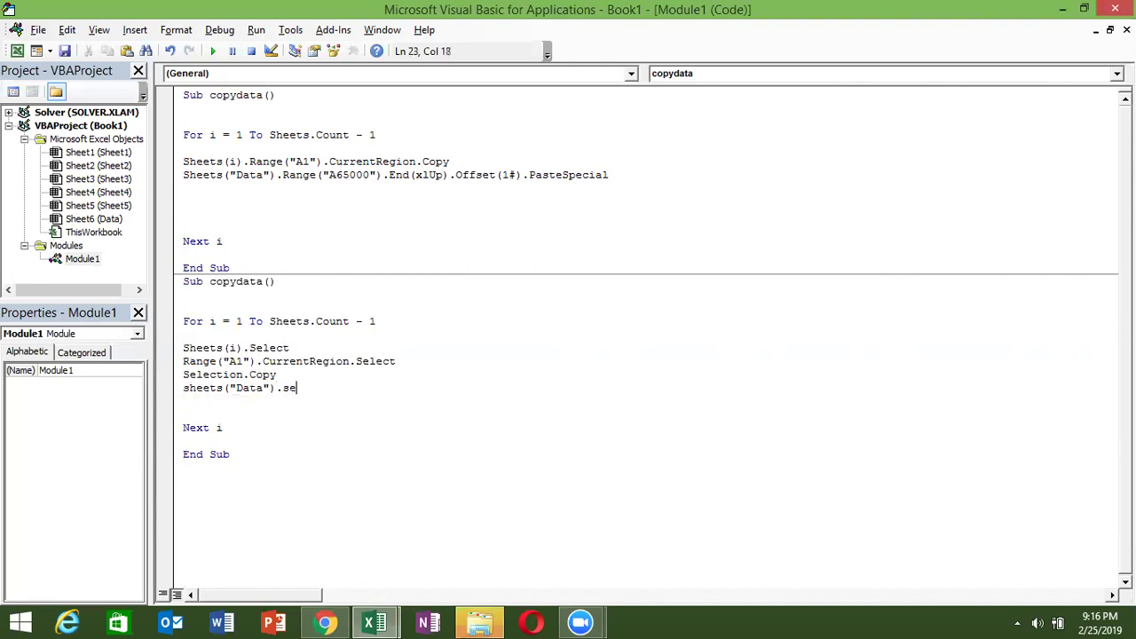
{"action": "type", "text": "lect"}
{"action": "key", "text": "Return"}
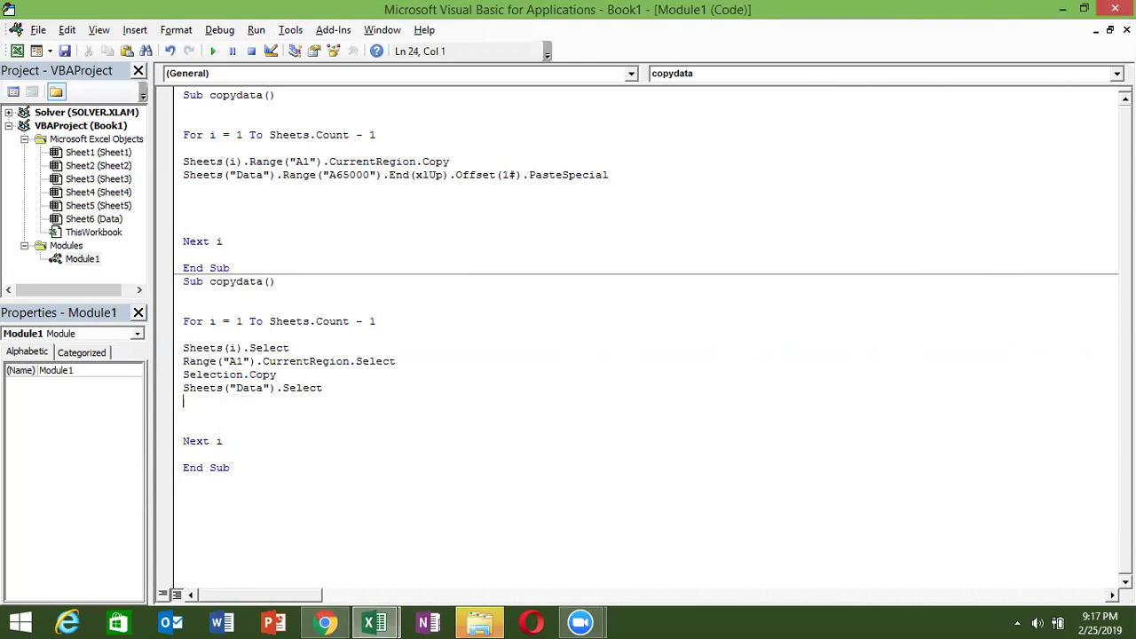
Add Range("A65000").End(xlUp).Offset(1, 0).Select and an ActiveSheet.Paste line to the second loop.
{"action": "type", "text": "range"}
{"action": "type", "text": "(\"A65000\""}
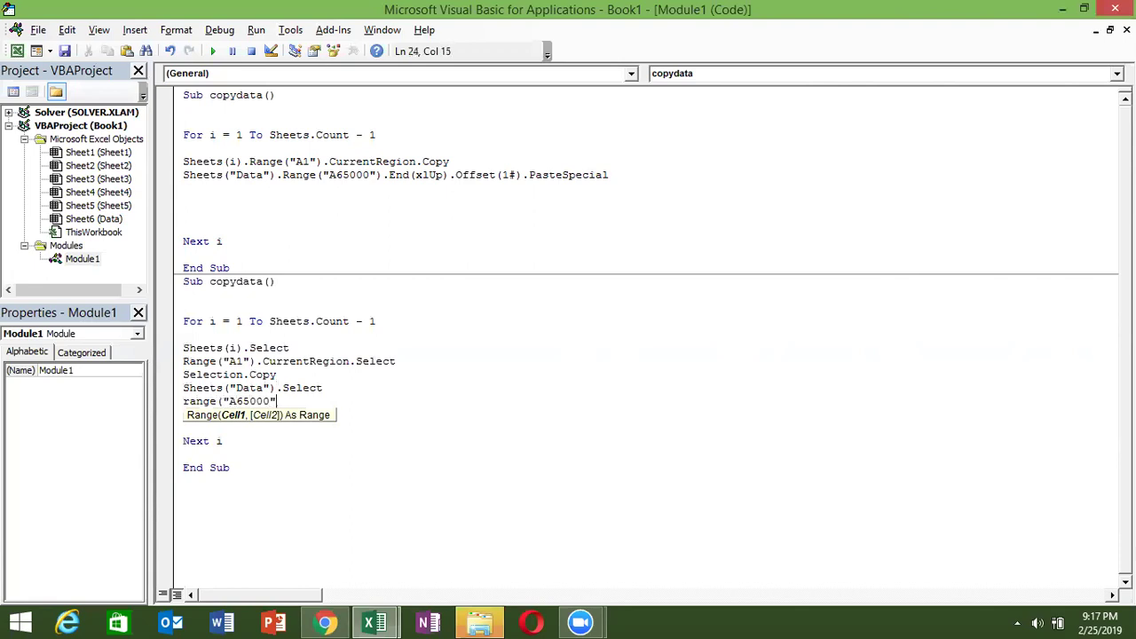
{"action": "type", "text": ").End"}
{"action": "key", "text": "Escape"}
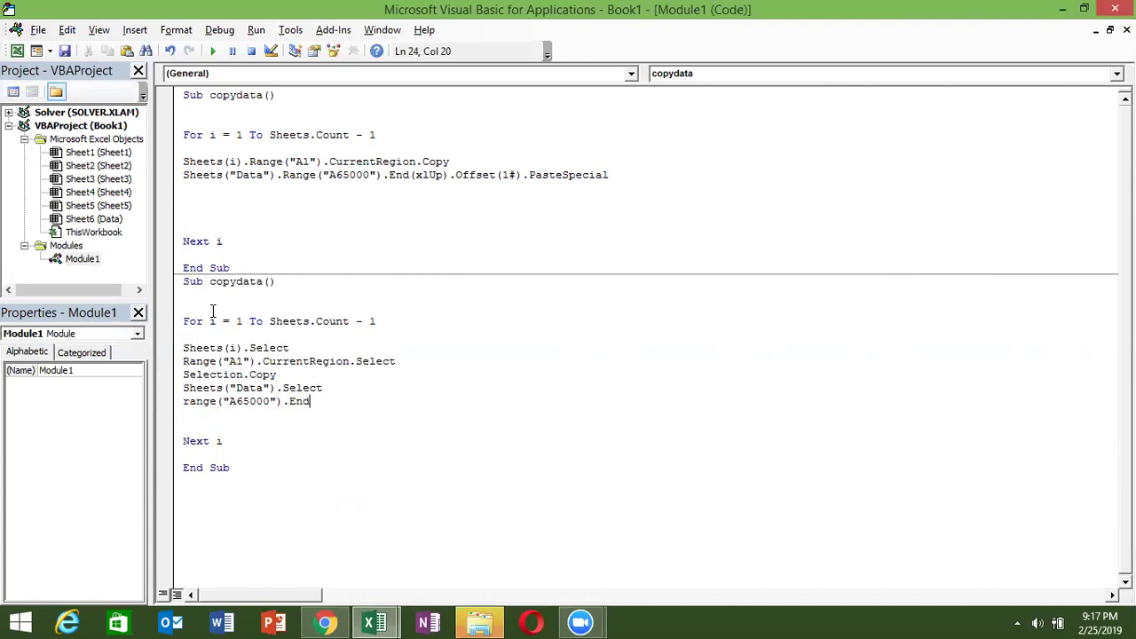
{"action": "type", "text": "(x"}
{"action": "key", "text": "Down"}
{"action": "key", "text": "Down"}
{"action": "key", "text": "Down"}
{"action": "key", "text": "Tab"}
{"action": "type", "text": "1"}
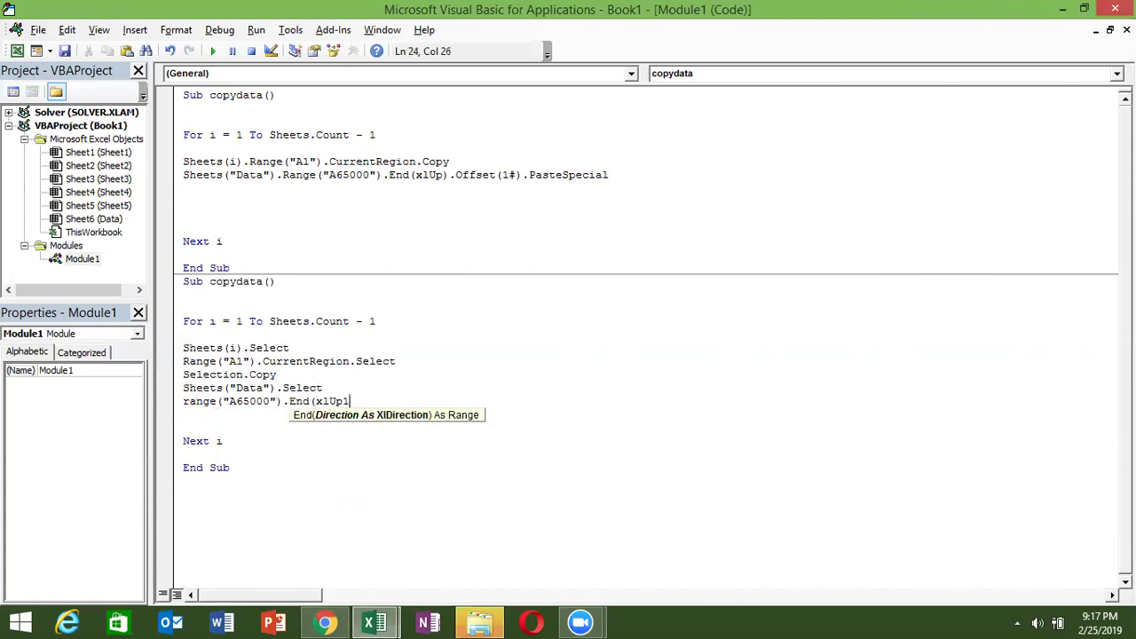
{"action": "type", "text": ").of"}
{"action": "key", "text": "Tab"}
{"action": "type", "text": "("}
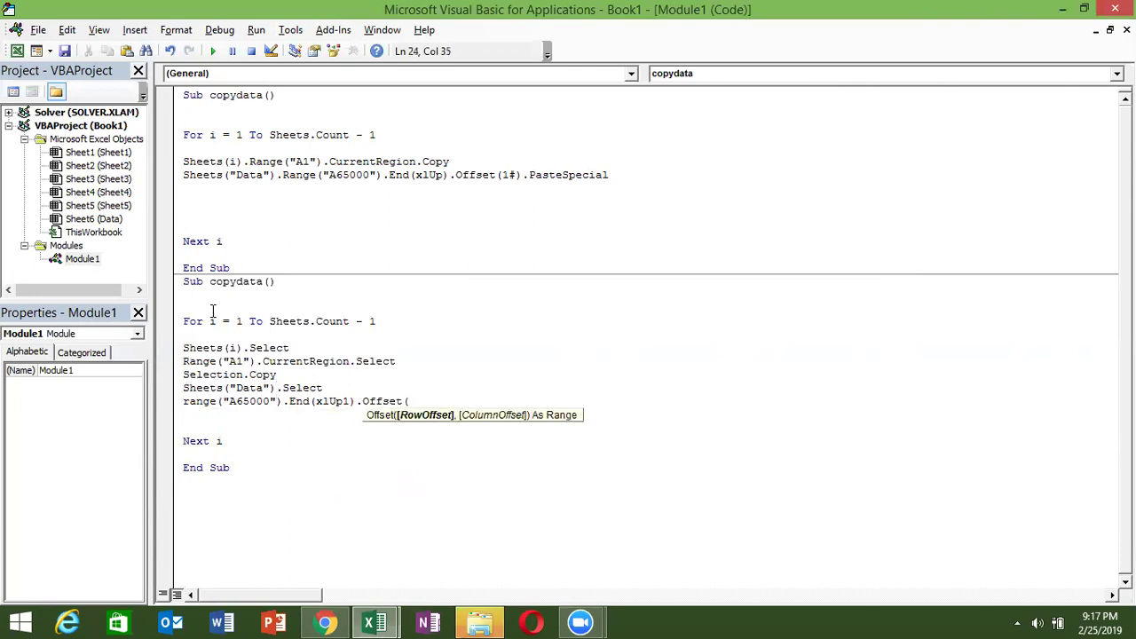
{"action": "type", "text": "1."}
{"action": "key", "text": "Home"}
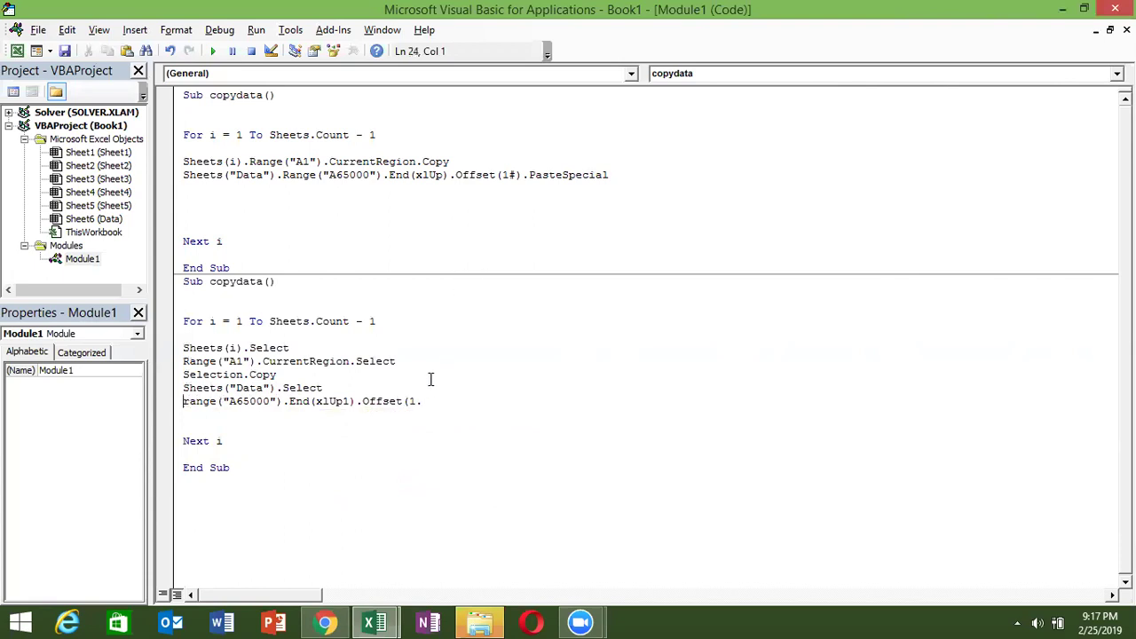
{"action": "left_click", "coordinate": [424, 402]}
{"action": "type", "text": "0"}
{"action": "type", "text": ")"}
{"action": "type", "text": ".selec"}
{"action": "key", "text": "Return"}
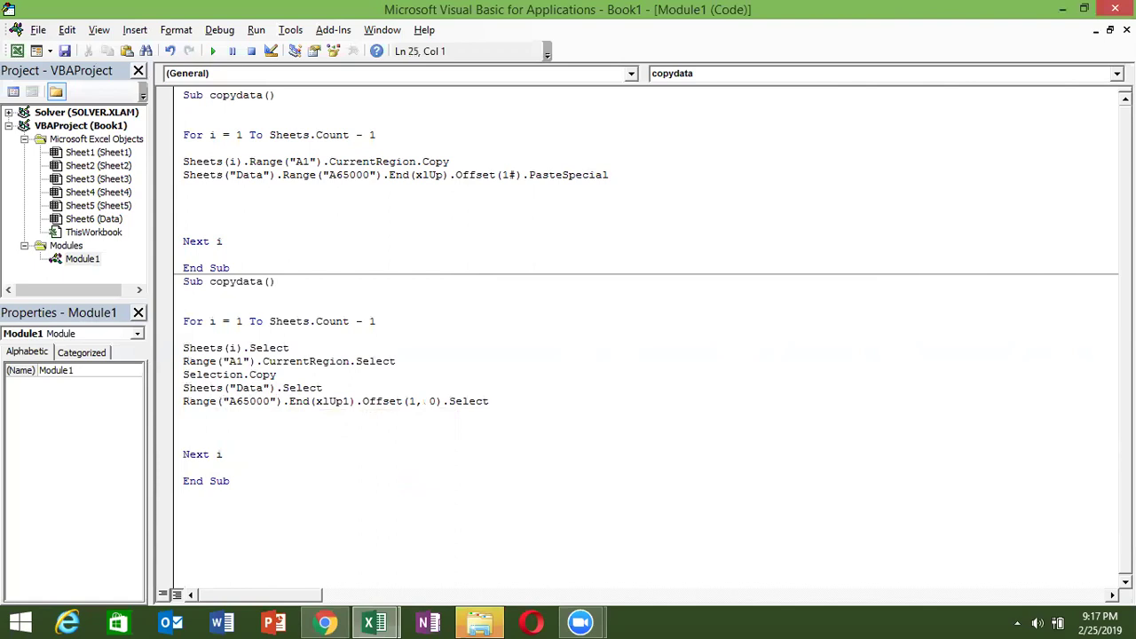
{"action": "type", "text": "activesheet.paste"}
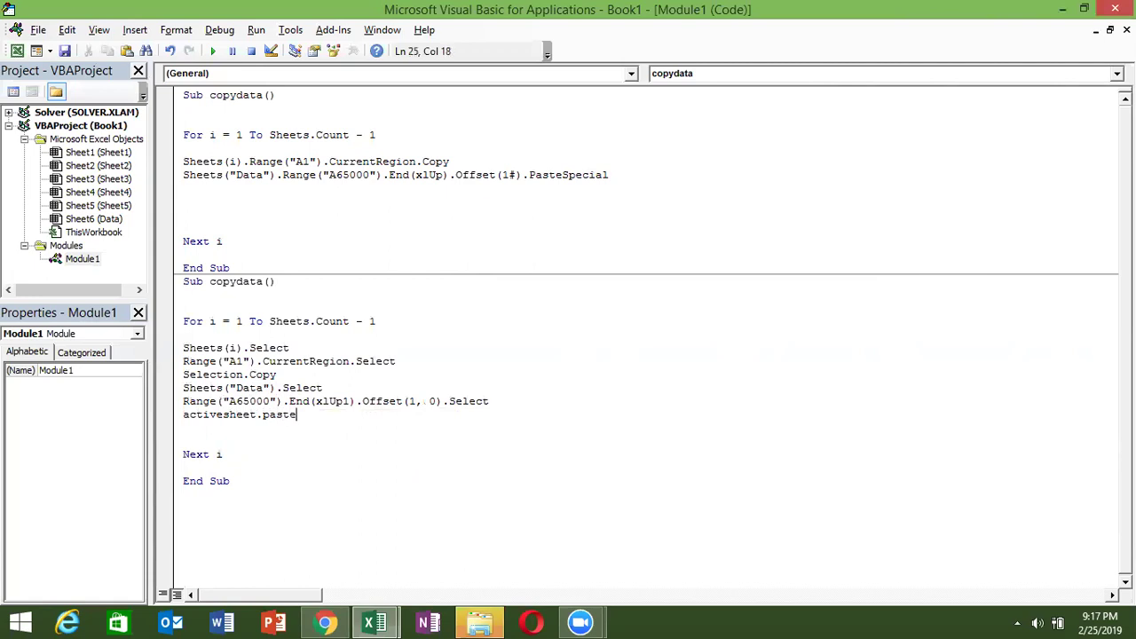
{"action": "key", "text": "Return"}
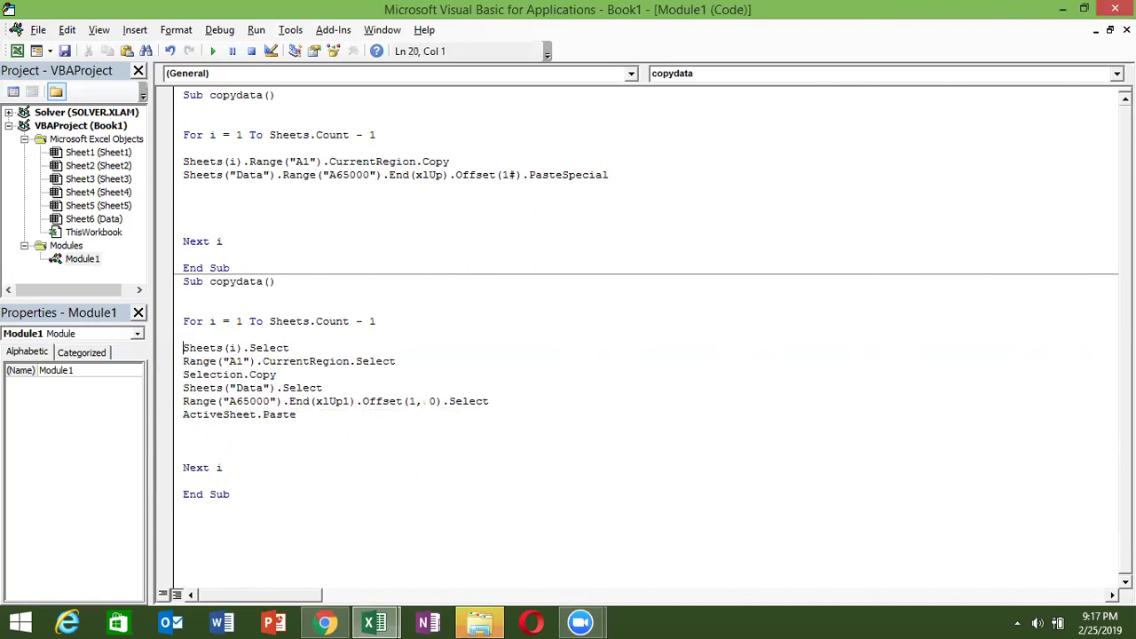
Highlight each line of the second loop in turn, then the first macro's CurrentRegion.Copy line.
{"action": "key", "text": "shift+Down"}
{"action": "key", "text": "Right"}
{"action": "key", "text": "shift+Down"}
{"action": "key", "text": "Right"}
{"action": "key", "text": "shift+Down"}
{"action": "key", "text": "Right"}
{"action": "key", "text": "shift+Down"}
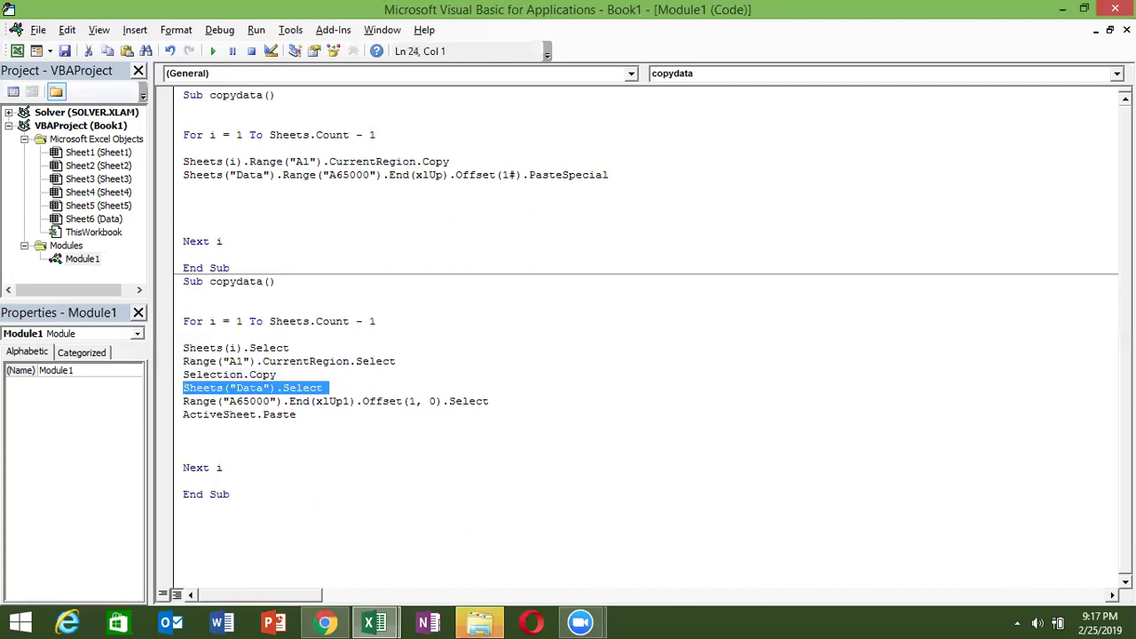
{"action": "key", "text": "Right"}
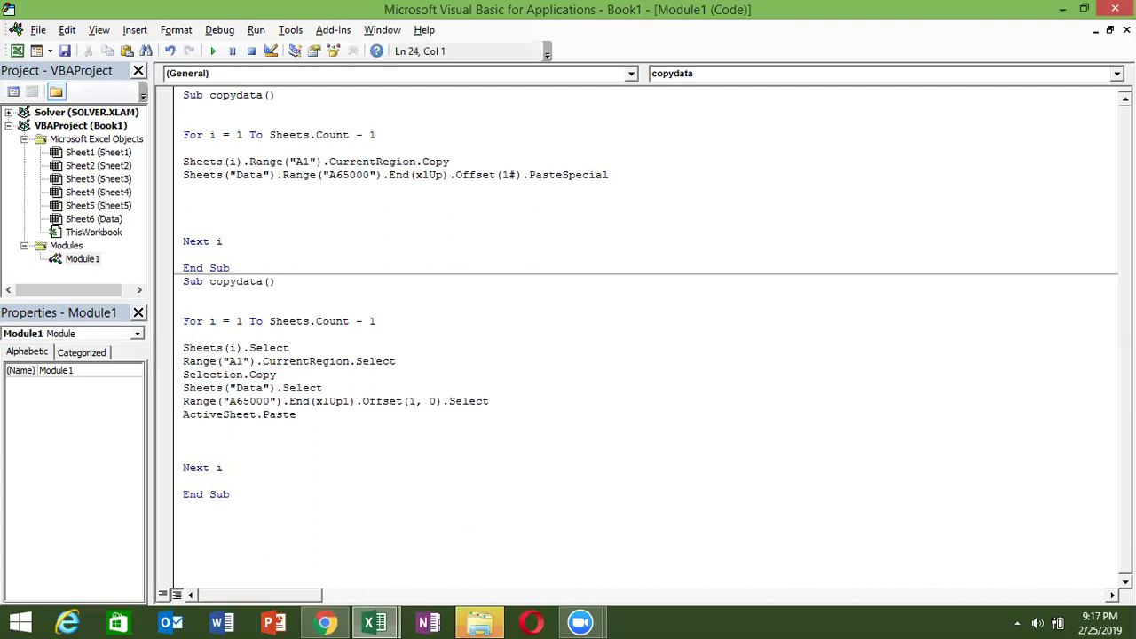
{"action": "key", "text": "shift+Down"}
{"action": "key", "text": "Right"}
{"action": "key", "text": "shift+Down"}
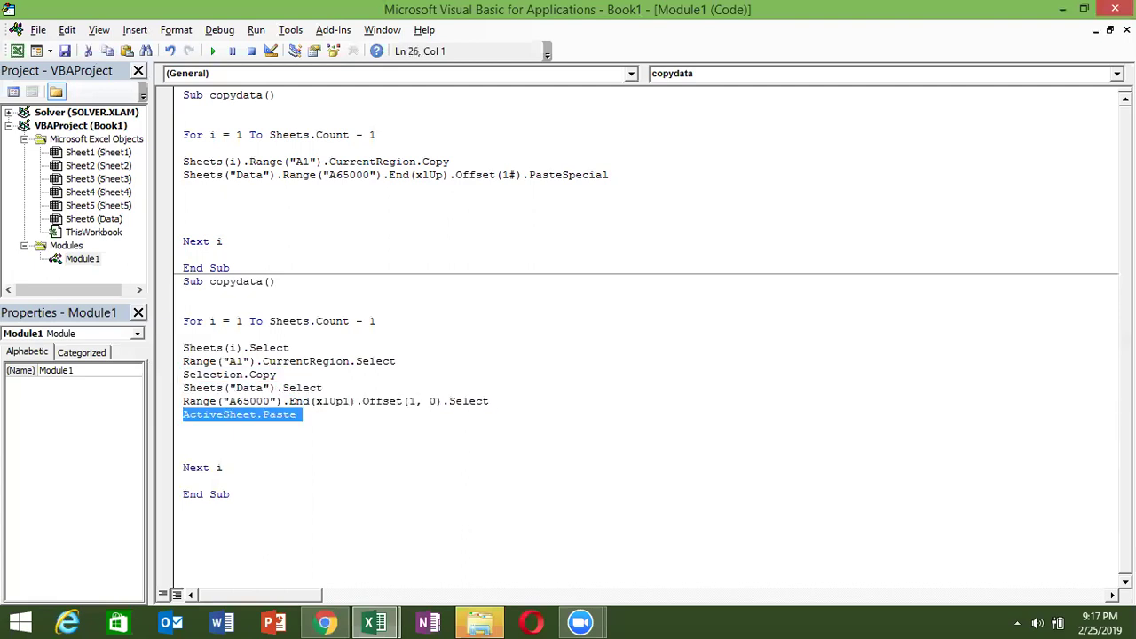
{"action": "left_click", "coordinate": [182, 401]}
{"action": "left_click", "coordinate": [183, 108]}
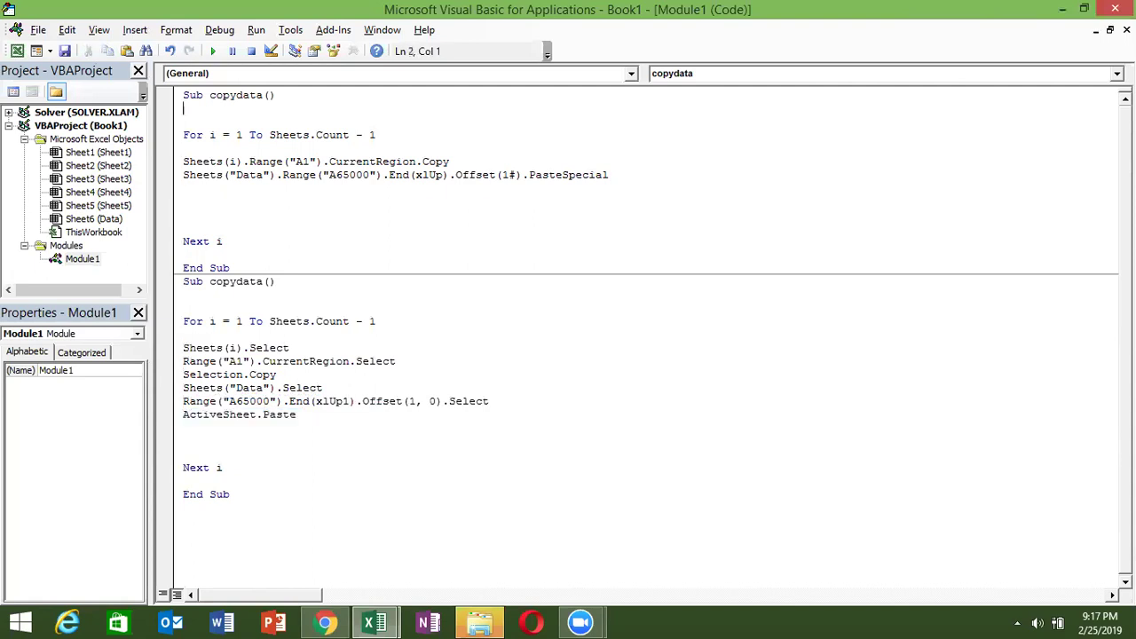
{"action": "key", "text": "shift+Down"}
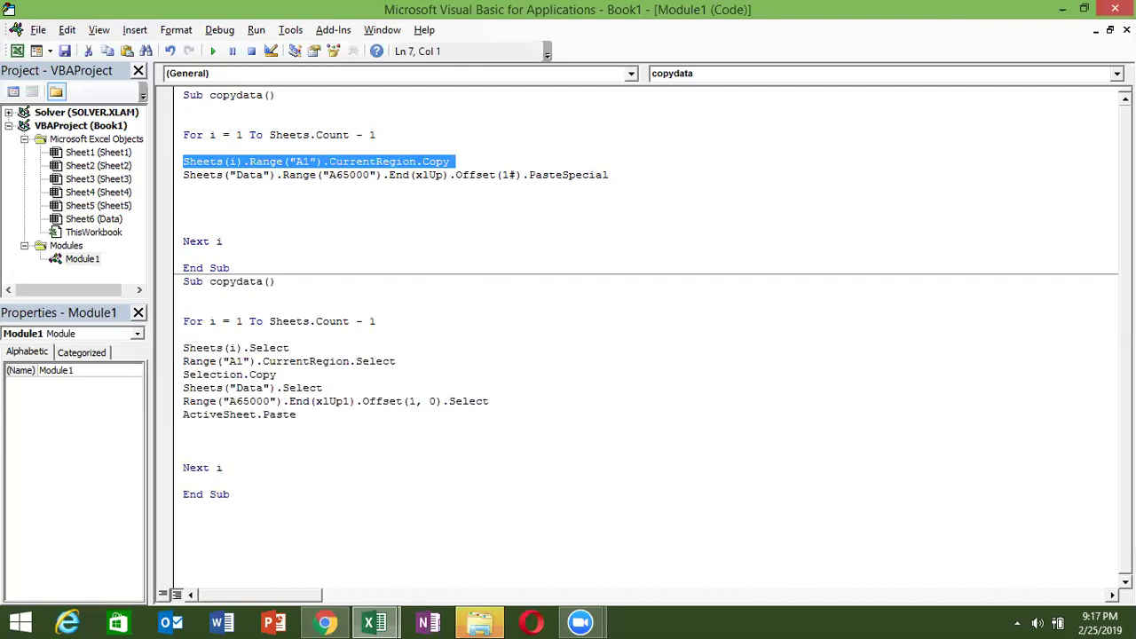
In Excel, view Sheet1's scores, then switch to the Data sheet to compare.
{"action": "key", "text": "alt+F11"}
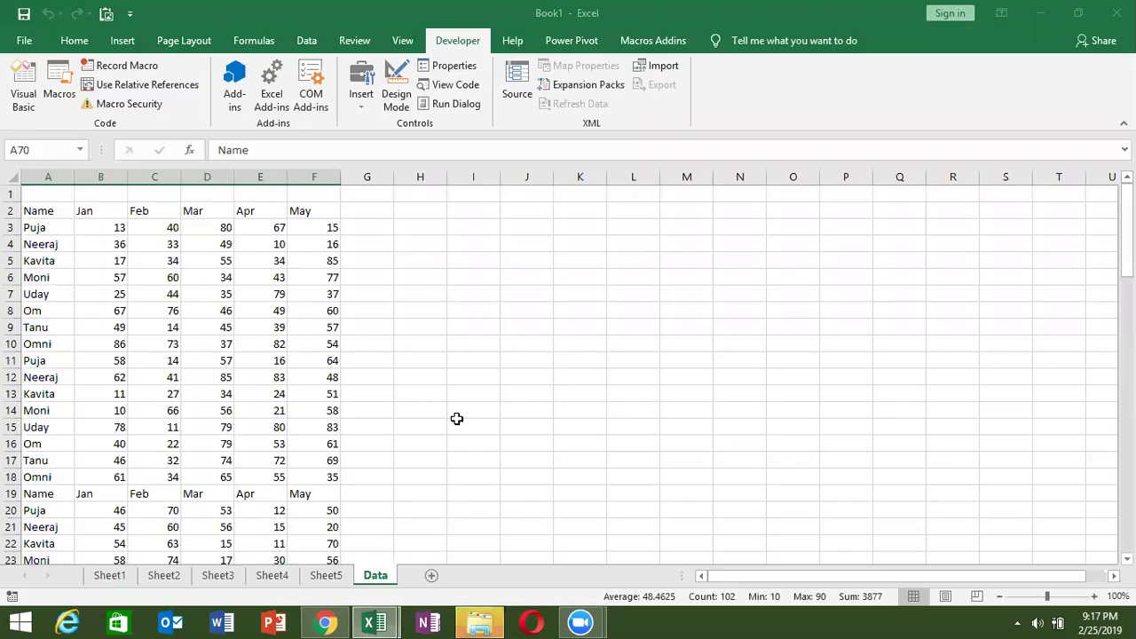
{"action": "left_click", "coordinate": [108, 575]}
{"action": "key", "text": "ctrl+v"}
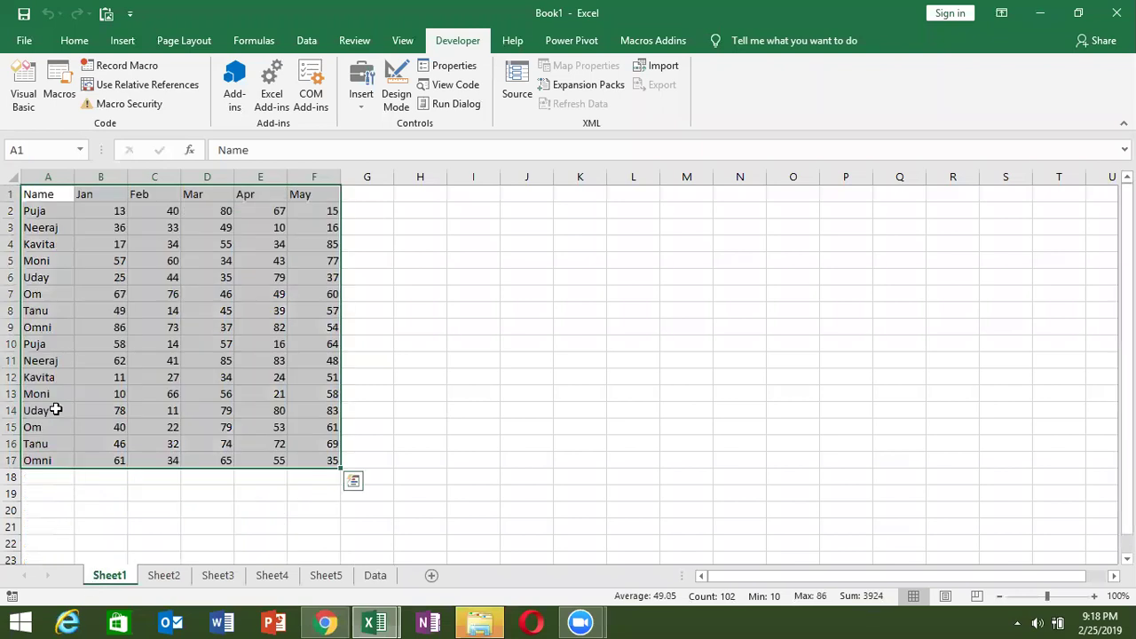
{"action": "left_click", "coordinate": [103, 312]}
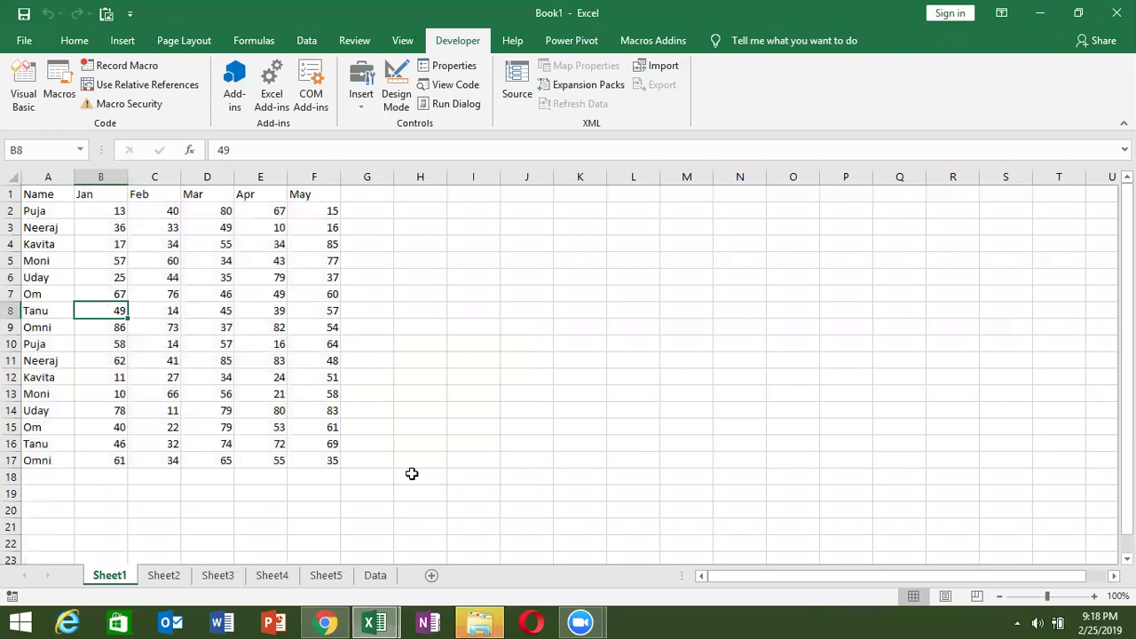
{"action": "left_click", "coordinate": [377, 577]}
Change the first macro's Offset(1) to Offset(1, 0) on the PasteSpecial line.
{"action": "key", "text": "alt+F11"}
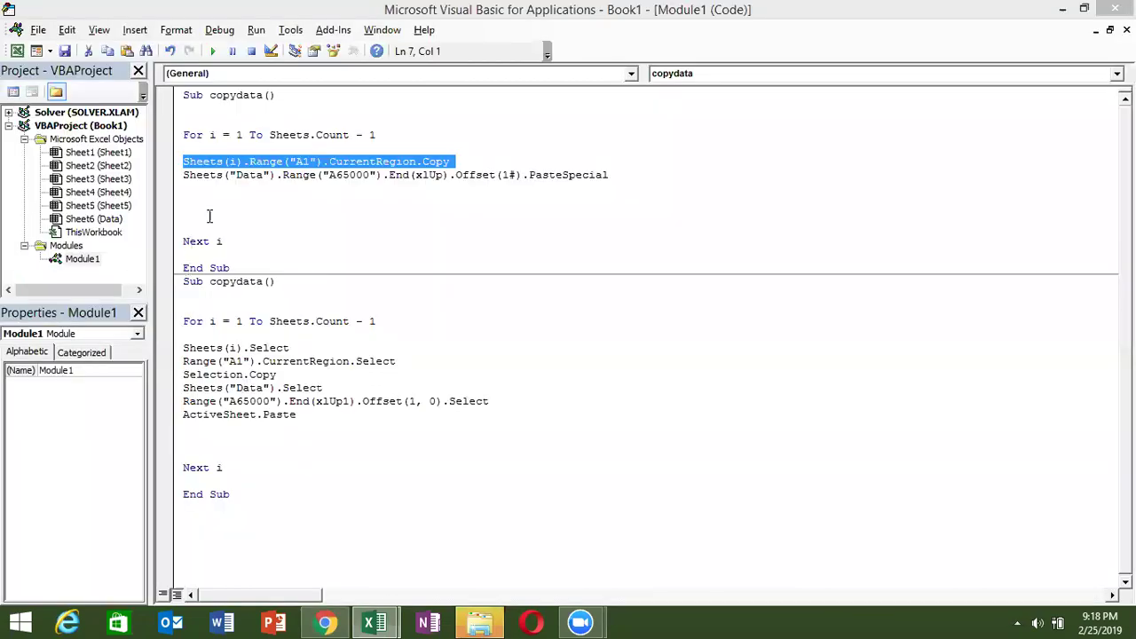
{"action": "left_click", "coordinate": [210, 185]}
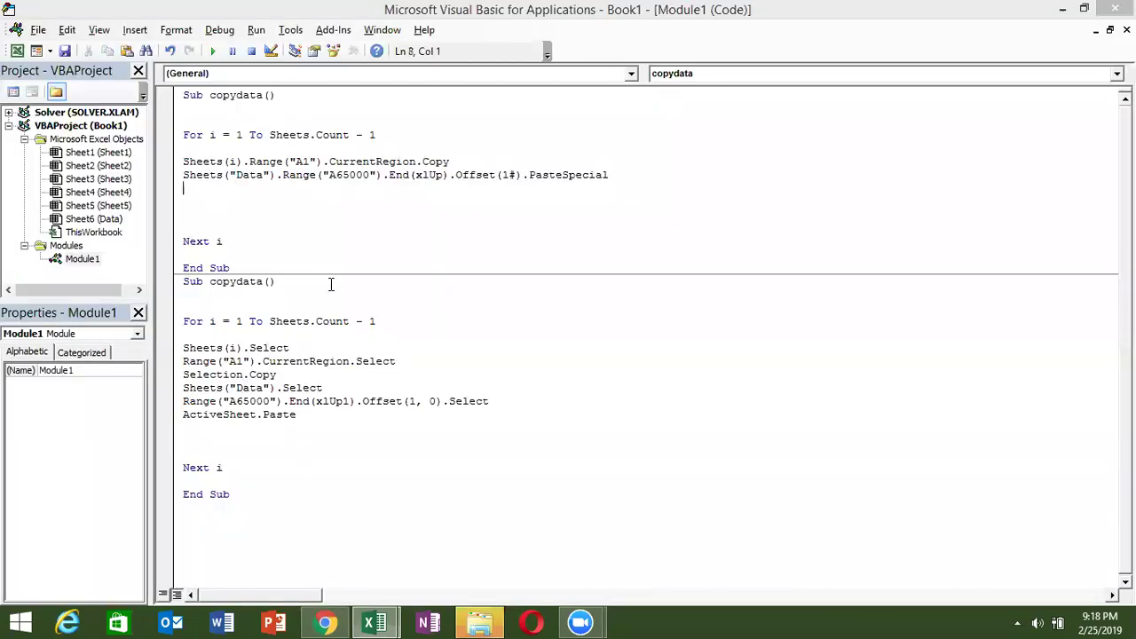
{"action": "left_click", "coordinate": [514, 176]}
{"action": "type", "text": ", 0"}
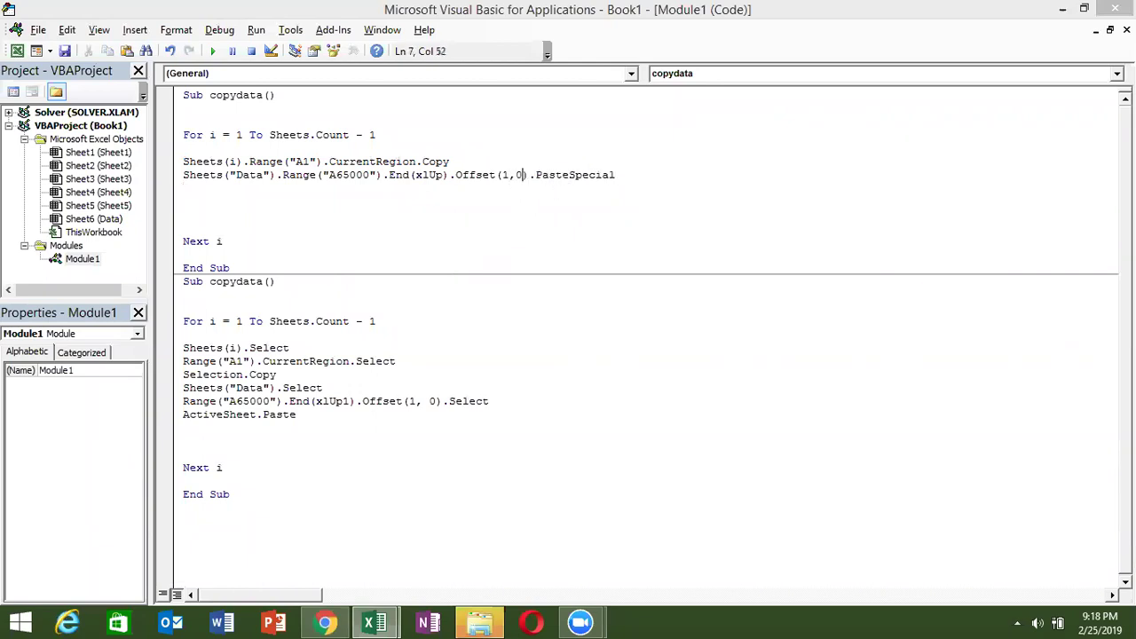
{"action": "left_click", "coordinate": [625, 228]}
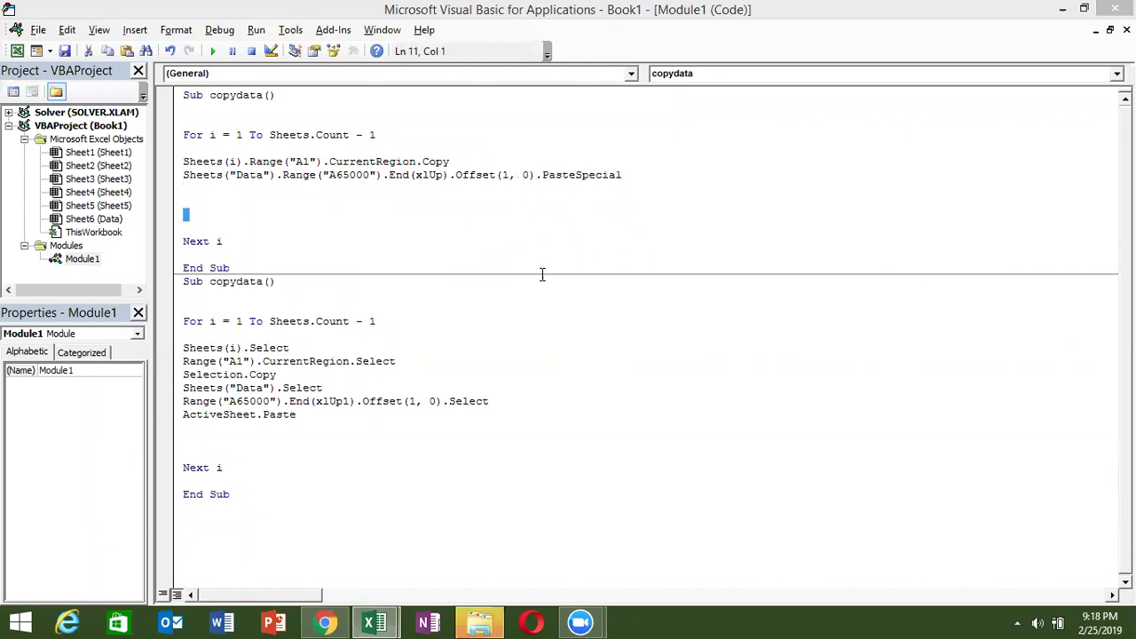
Highlight PasteSpecial, Range and the whole paste line to review them, then return to Excel.
{"action": "left_click", "coordinate": [540, 348]}
{"action": "double_click", "coordinate": [588, 176]}
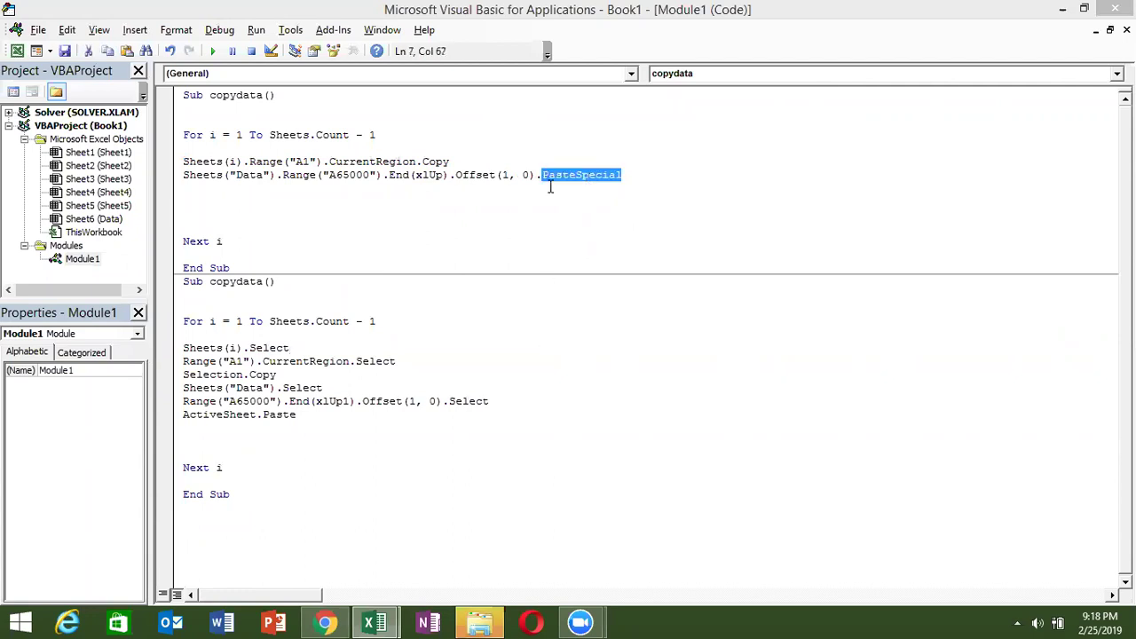
{"action": "double_click", "coordinate": [302, 174]}
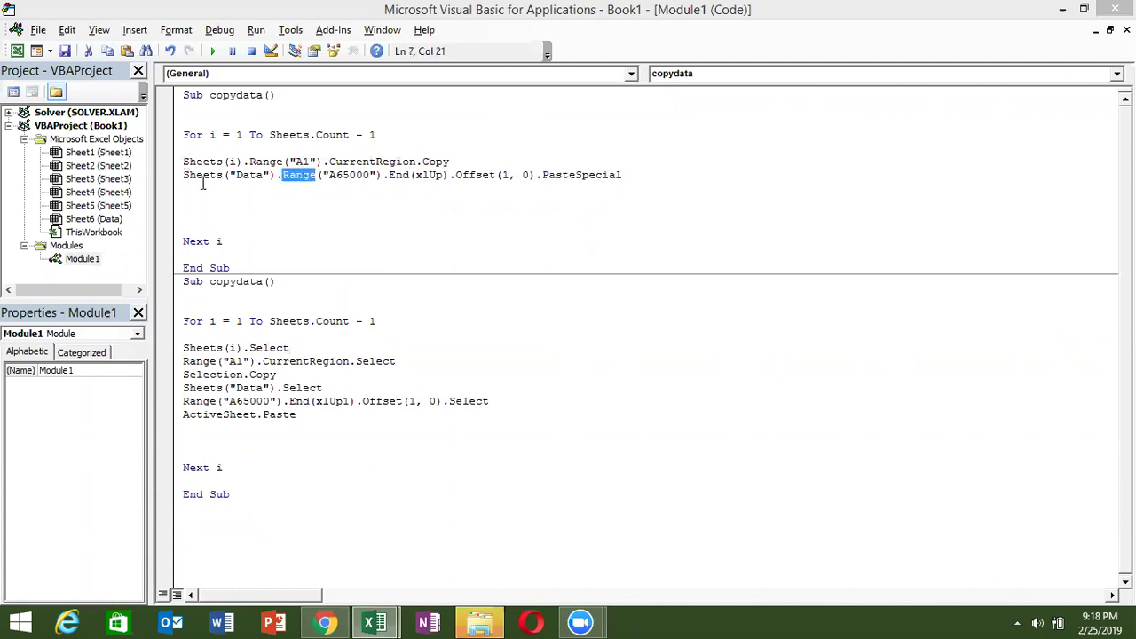
{"action": "left_click_drag", "start_coordinate": [190, 180], "coordinate": [560, 188]}
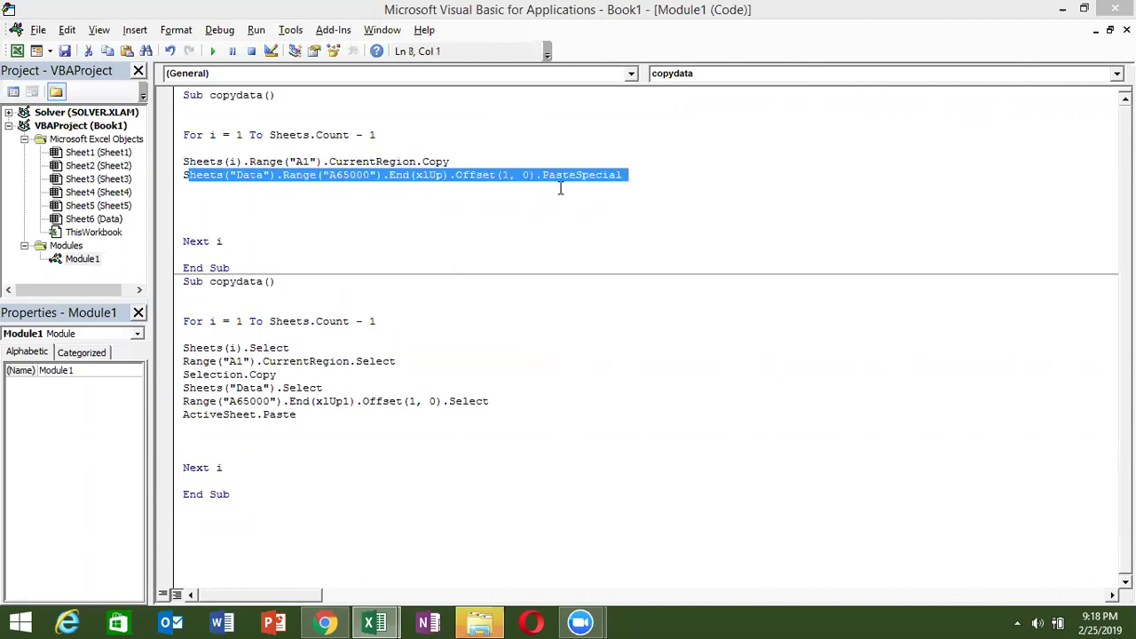
{"action": "double_click", "coordinate": [252, 347]}
{"action": "left_click", "coordinate": [253, 348]}
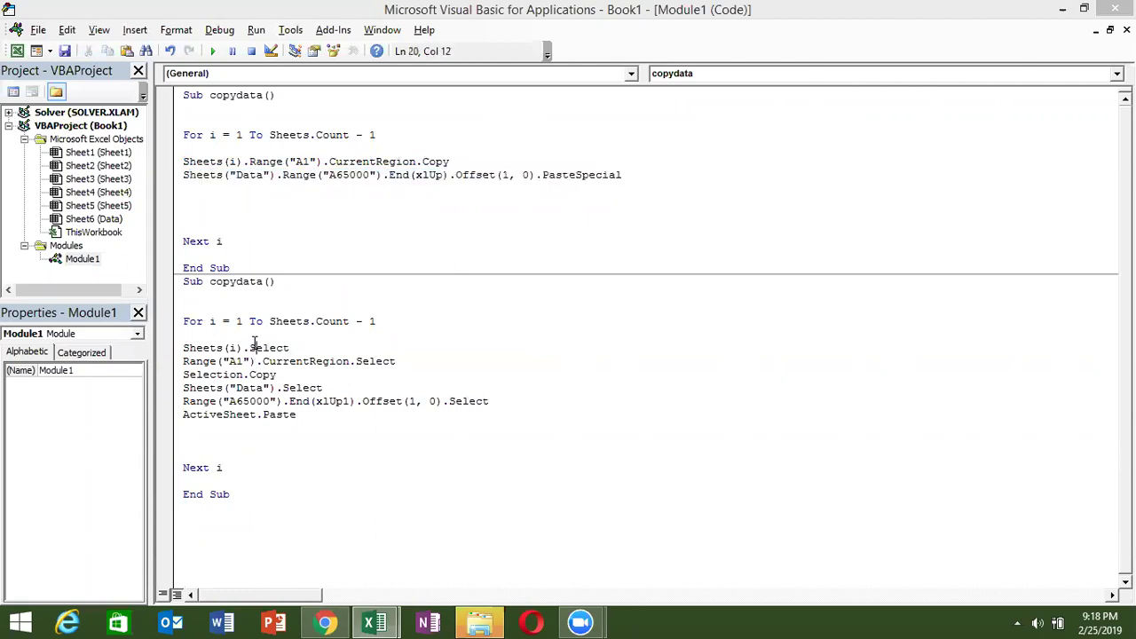
{"action": "left_click", "coordinate": [186, 189]}
{"action": "key", "text": "alt+F11"}
Copy the A2:F2 headers into row 1 on Data and delete rows 2 to 86.
{"action": "scroll", "coordinate": [315, 391], "scroll_direction": "down", "scroll_amount": 4}
{"action": "scroll", "coordinate": [338, 497], "scroll_direction": "up", "scroll_amount": 1}
{"action": "scroll", "coordinate": [343, 525], "scroll_direction": "up", "scroll_amount": 3}
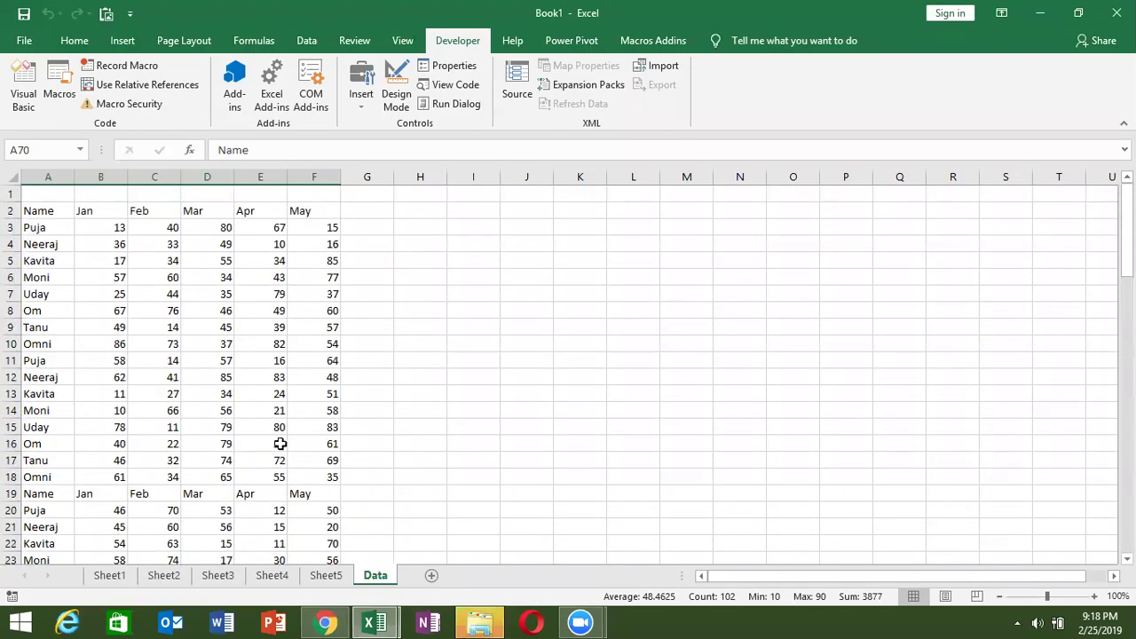
{"action": "left_click_drag", "start_coordinate": [45, 218], "coordinate": [307, 217]}
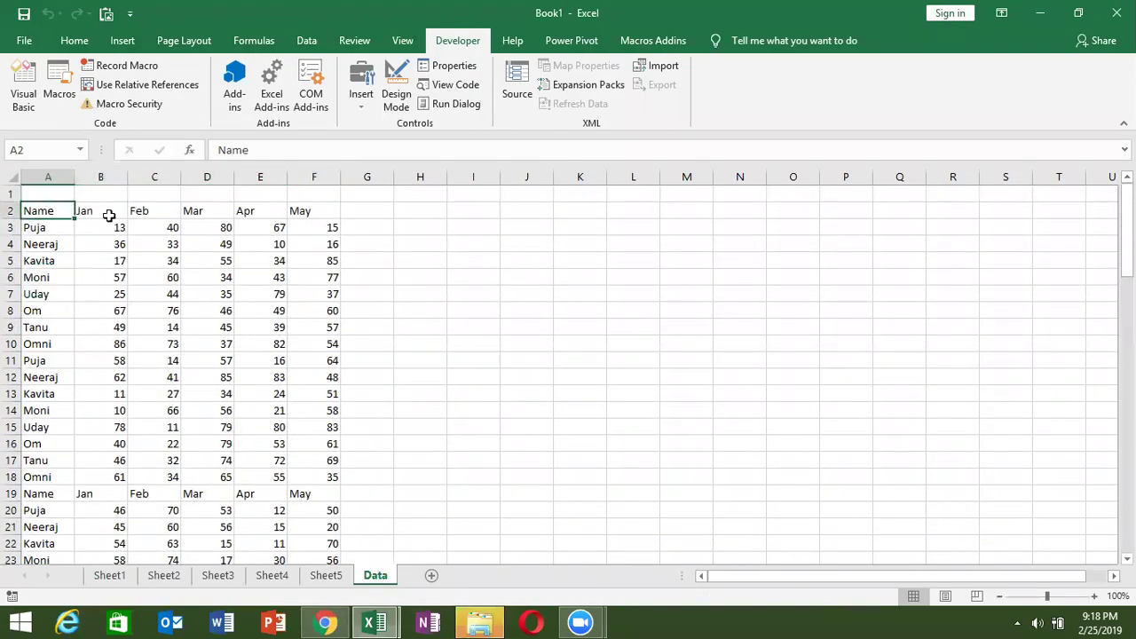
{"action": "key", "text": "ctrl+c"}
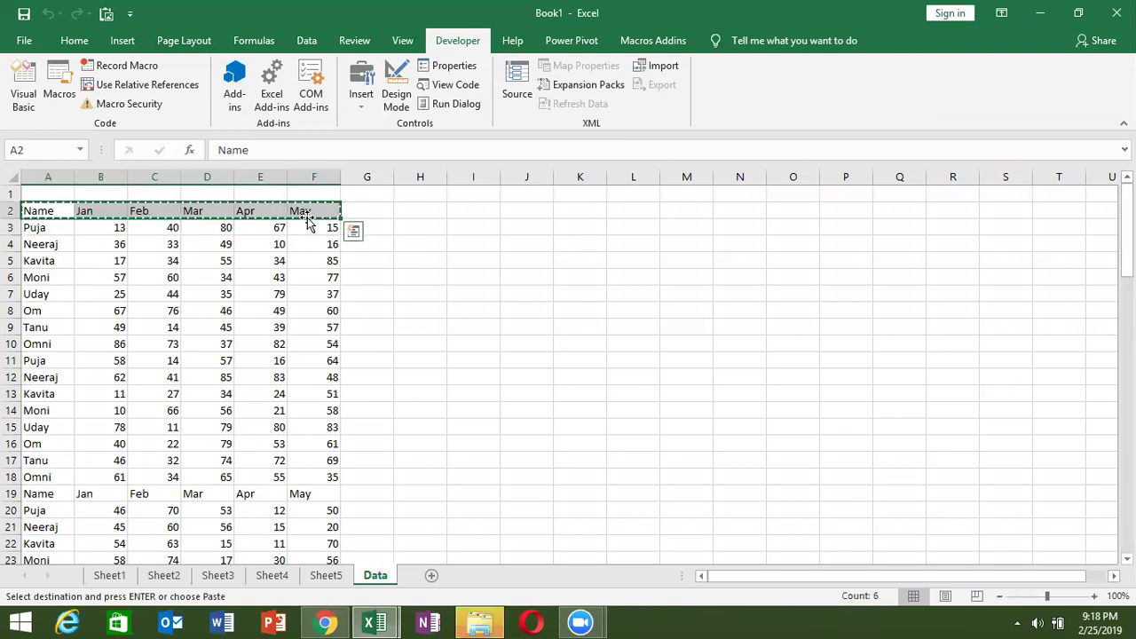
{"action": "key", "text": "Up"}
{"action": "key", "text": "ctrl+v"}
{"action": "key", "text": "Down"}
{"action": "key", "text": "shift+space"}
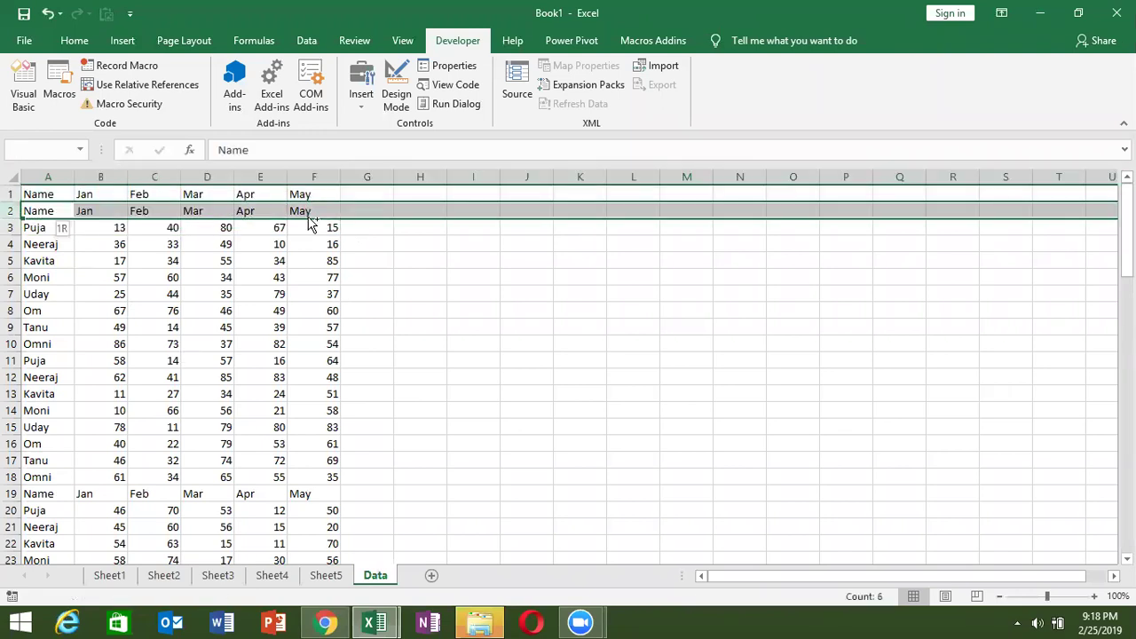
{"action": "key", "text": "ctrl+shift+Down"}
{"action": "key", "text": "ctrl+minus"}
{"action": "key", "text": "ctrl+Home"}
{"action": "key", "text": "Down"}
Copy Sheet1's whole score table and paste it into Data at A2.
{"action": "key", "text": "alt+F11"}
{"action": "key", "text": "alt+Tab"}
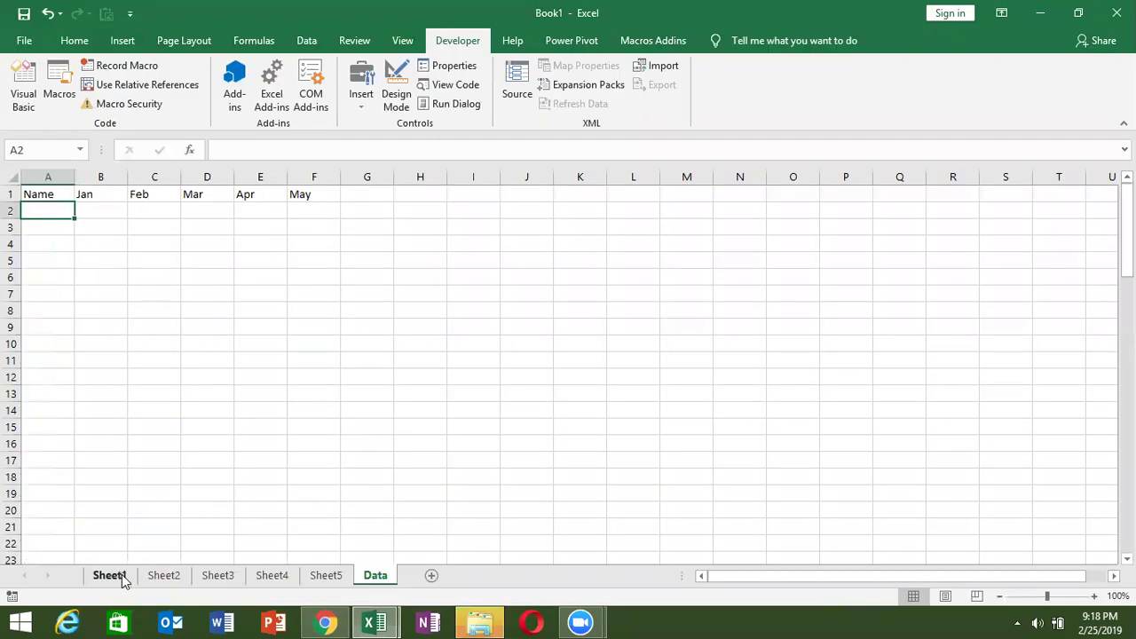
{"action": "left_click", "coordinate": [110, 575]}
{"action": "key", "text": "ctrl+a"}
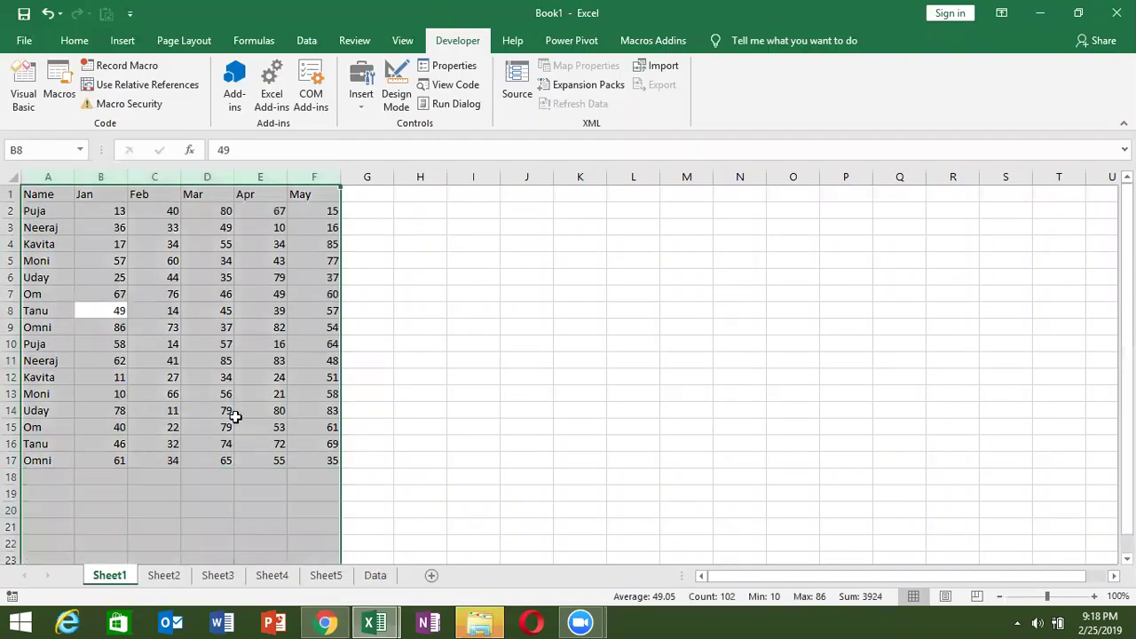
{"action": "left_click", "coordinate": [103, 300]}
{"action": "key", "text": "ctrl+a"}
{"action": "key", "text": "ctrl+c"}
{"action": "left_click", "coordinate": [375, 576]}
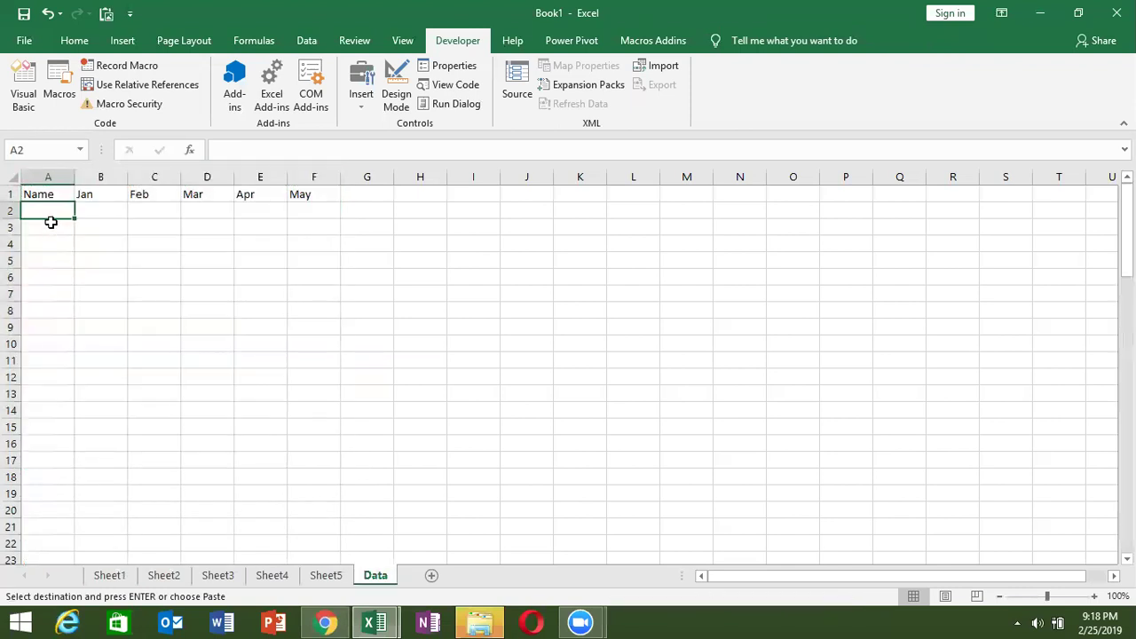
{"action": "key", "text": "ctrl+v"}
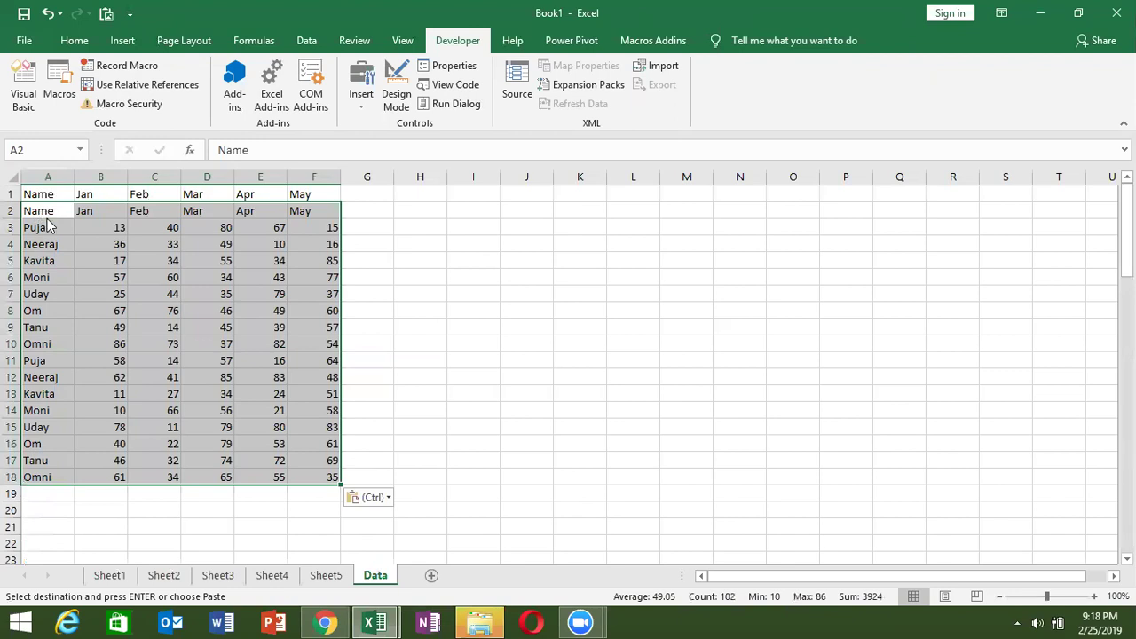
{"action": "key", "text": "alt+F11"}
Type Sheets("Data").ActiveCell.EntireRow.Delete on the line after PasteSpecial, correcting typos.
{"action": "type", "text": "sheets"}
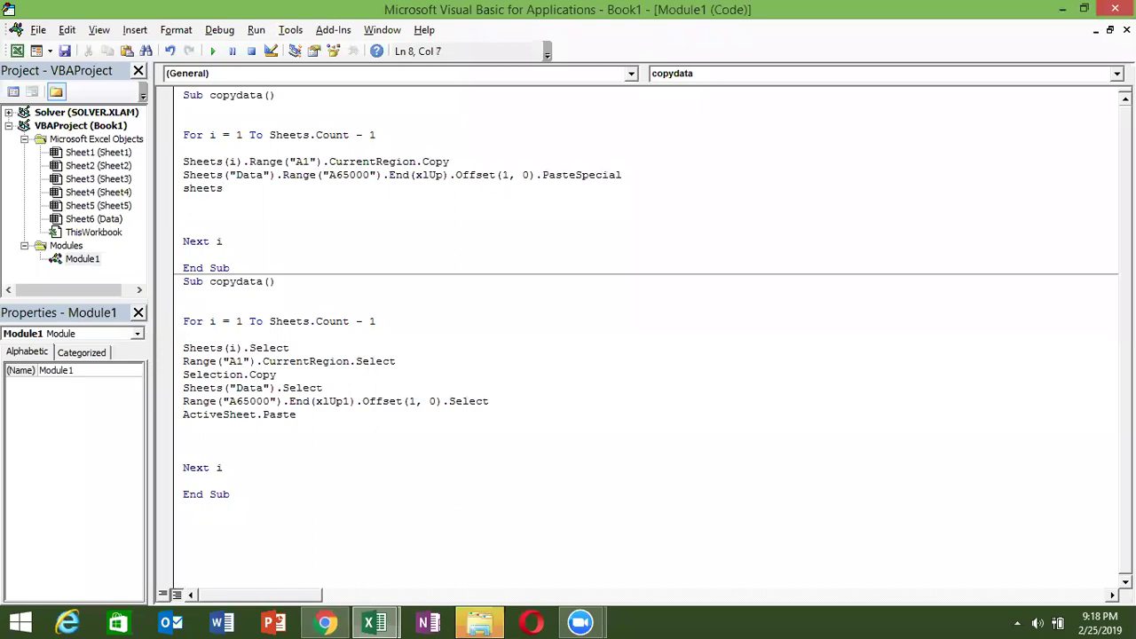
{"action": "type", "text": "(\"Data"}
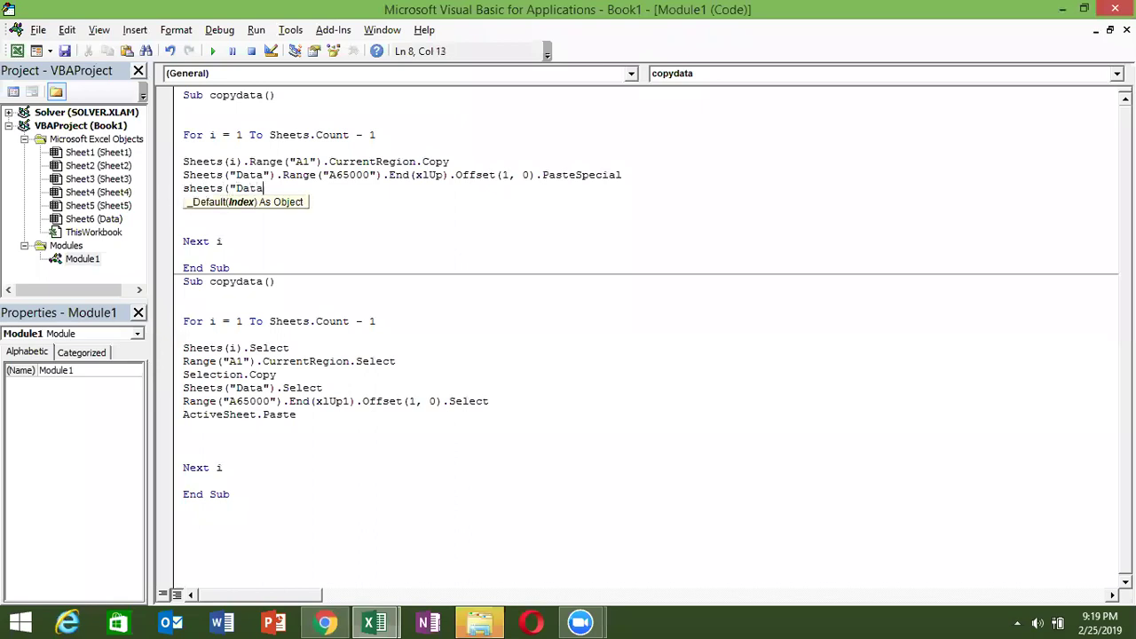
{"action": "type", "text": "\"?)"}
{"action": "key", "text": "BackSpace"}
{"action": "key", "text": "BackSpace"}
{"action": "type", "text": "activecell.en"}
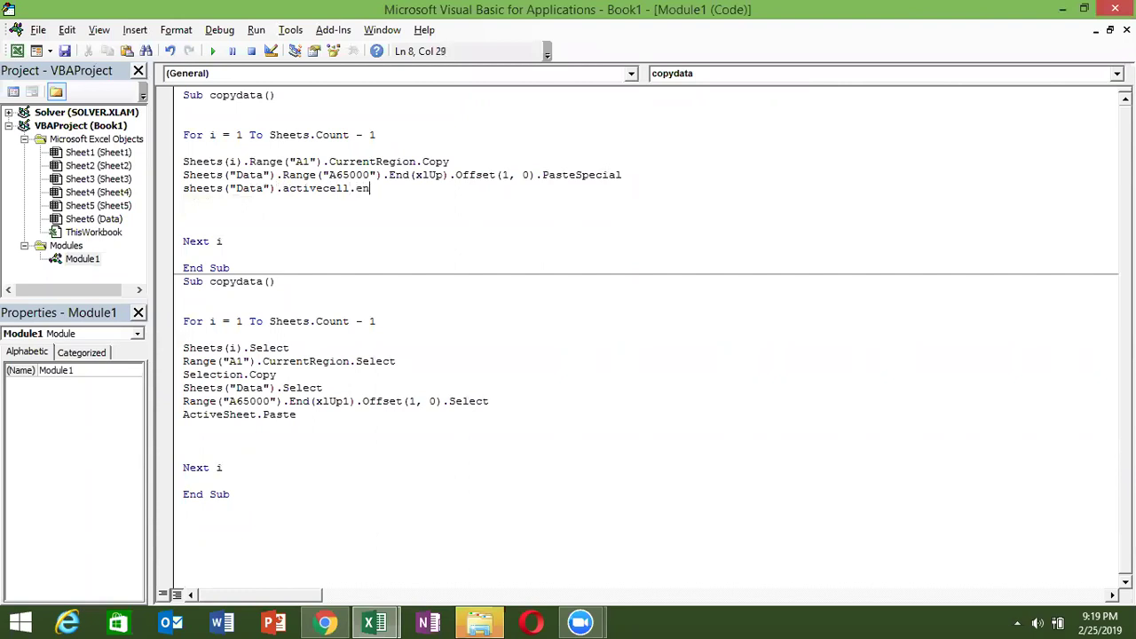
{"action": "type", "text": "ti"}
{"action": "type", "text": "re"}
{"action": "type", "text": "row."}
{"action": "type", "text": "dete"}
{"action": "type", "text": "\\"}
{"action": "key", "text": "BackSpace"}
{"action": "key", "text": "BackSpace"}
{"action": "key", "text": "BackSpace"}
{"action": "type", "text": "lete"}
{"action": "key", "text": "Return"}
{"action": "left_click", "coordinate": [234, 212]}
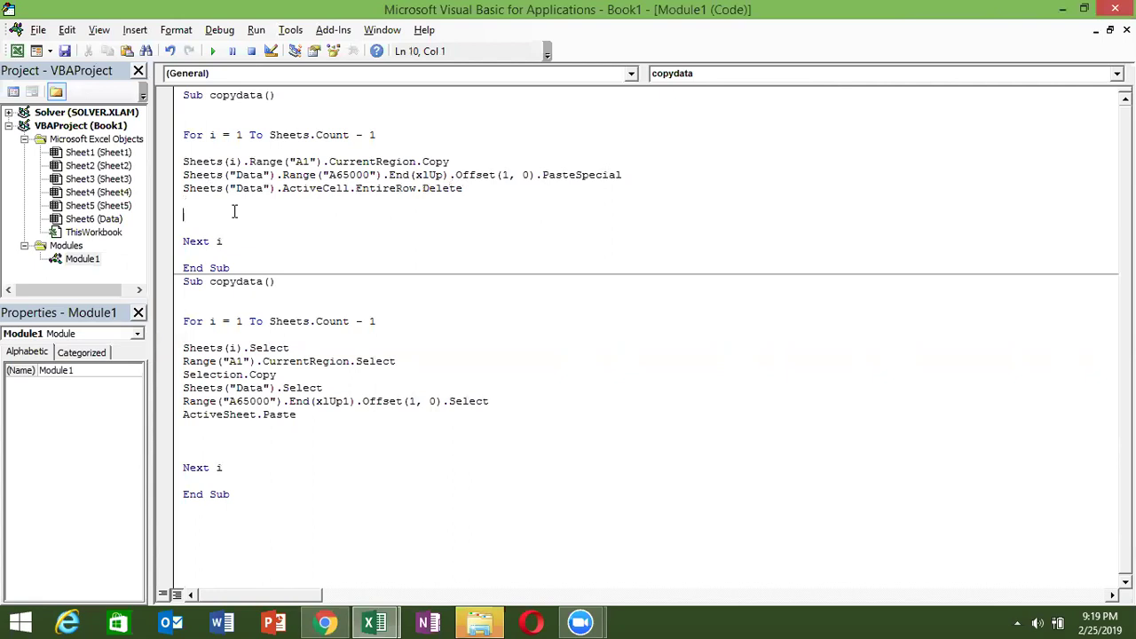
Check the Data sheet and the list of available macros, then return to the code.
{"action": "key", "text": "F5"}
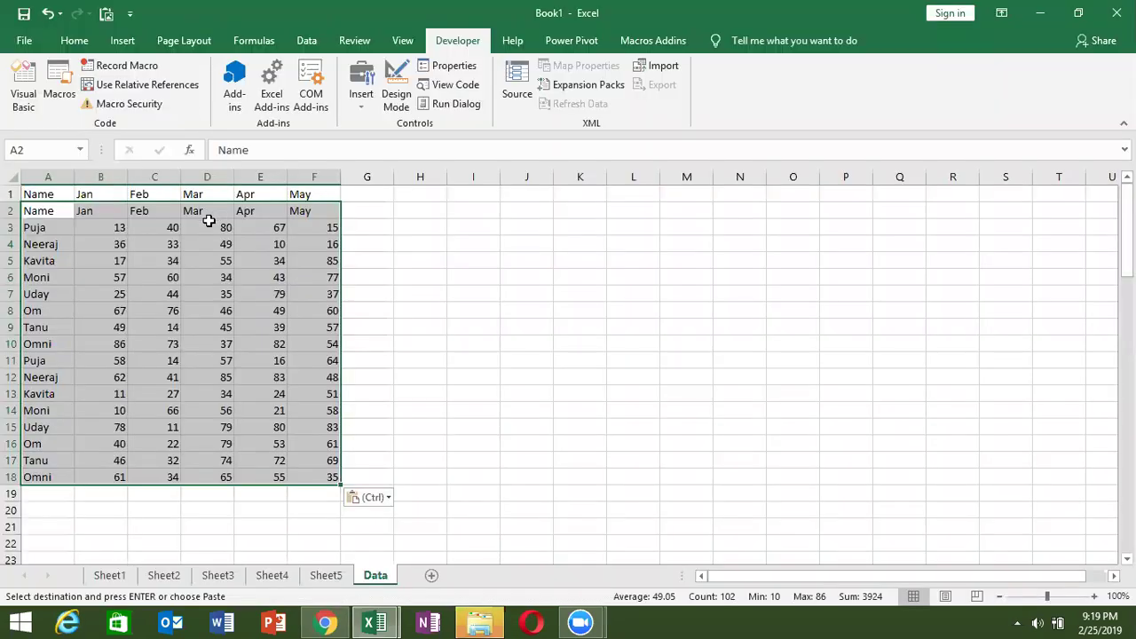
{"action": "left_click", "coordinate": [59, 87]}
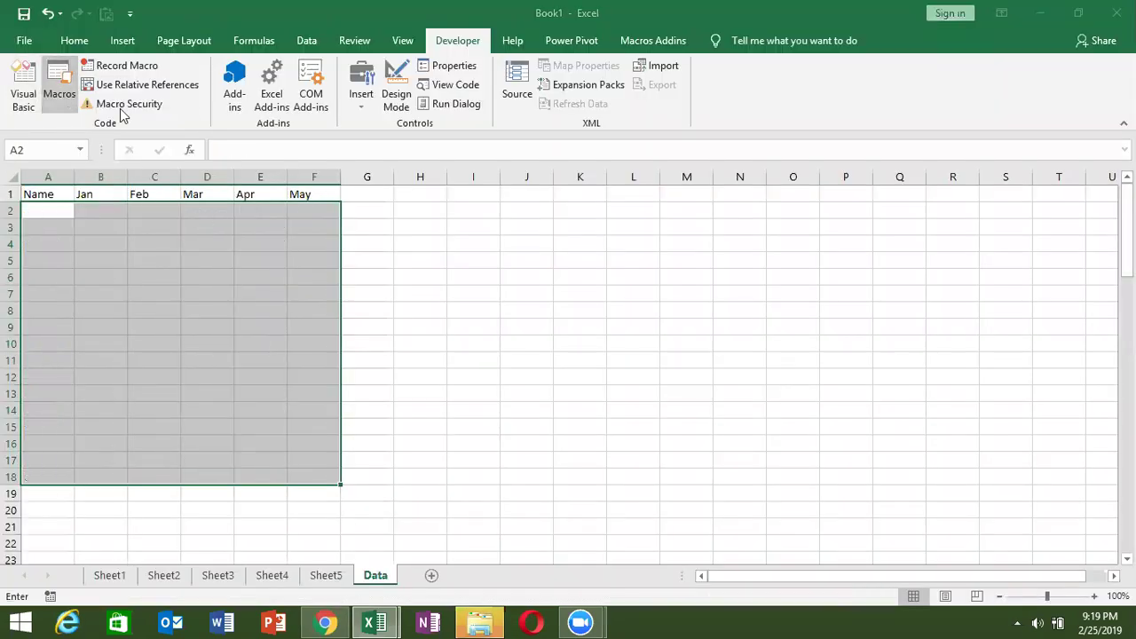
{"action": "key", "text": "Escape"}
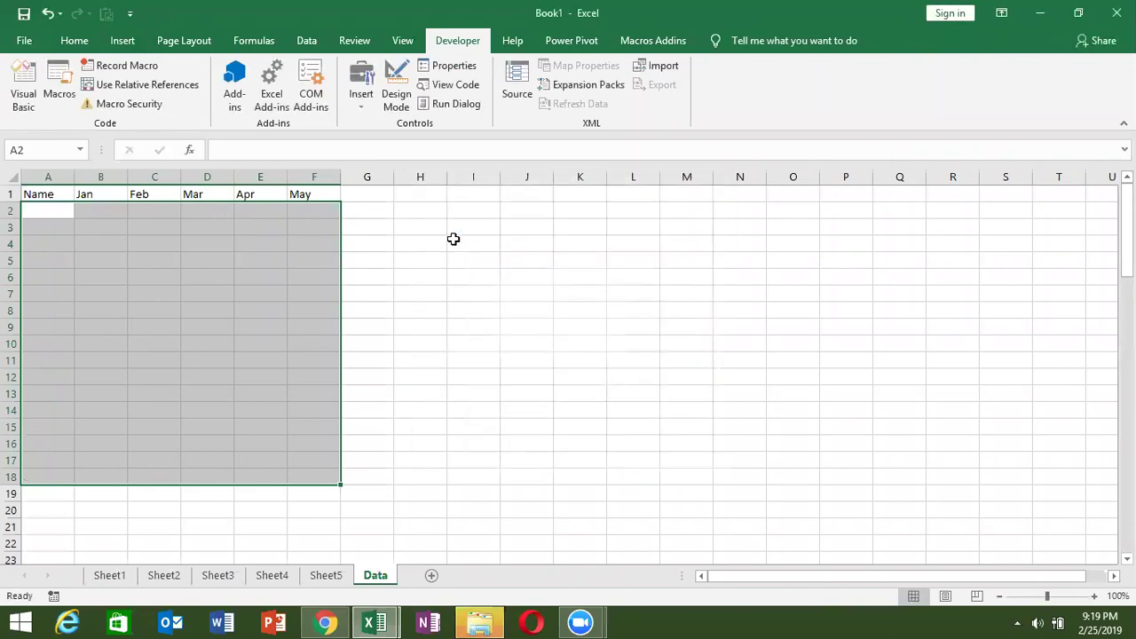
{"action": "key", "text": "alt+F11"}
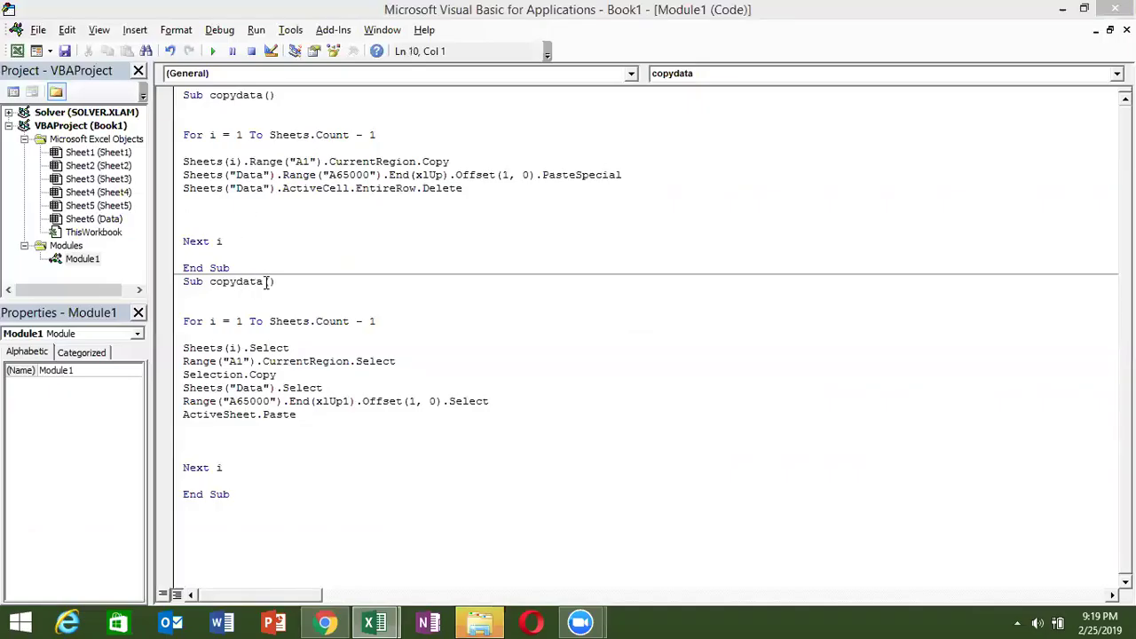
Rename the second macro copydata1 and run copydata until error 438 stops it.
{"action": "type", "text": "1"}
{"action": "left_click", "coordinate": [276, 213]}
{"action": "key", "text": "alt+F11"}
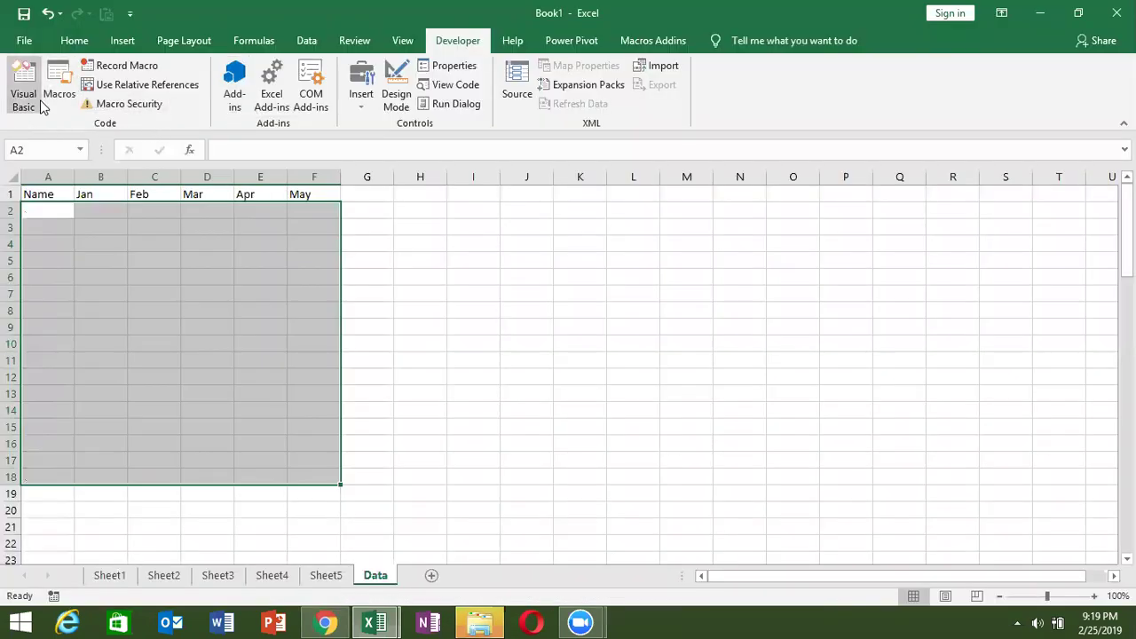
{"action": "left_click", "coordinate": [40, 105]}
{"action": "left_click", "coordinate": [214, 52]}
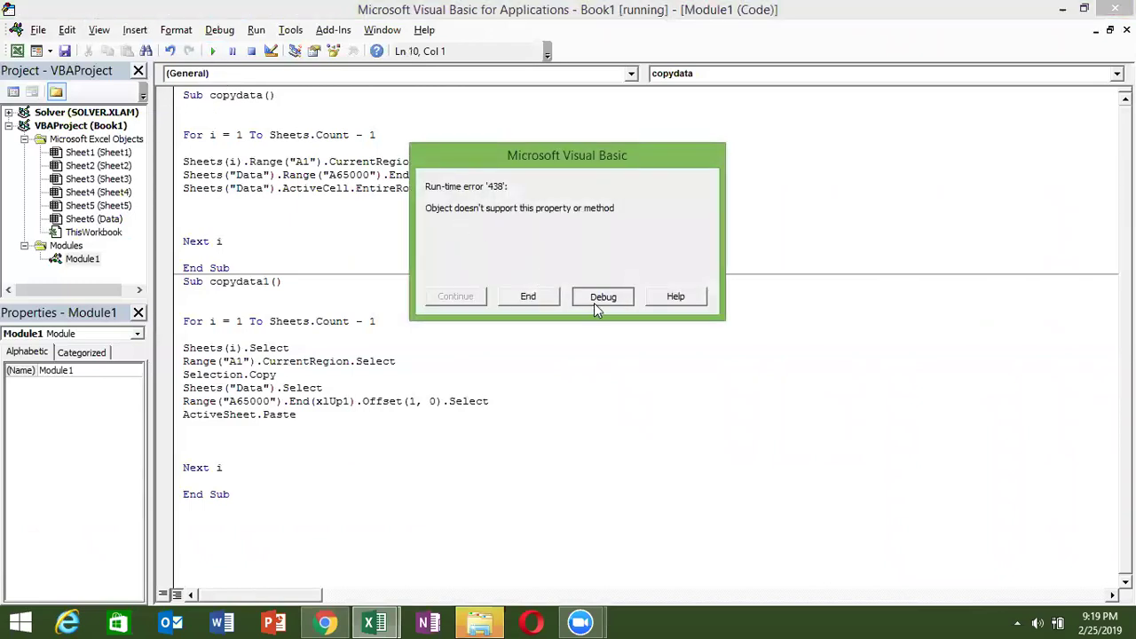
{"action": "left_click", "coordinate": [596, 300]}
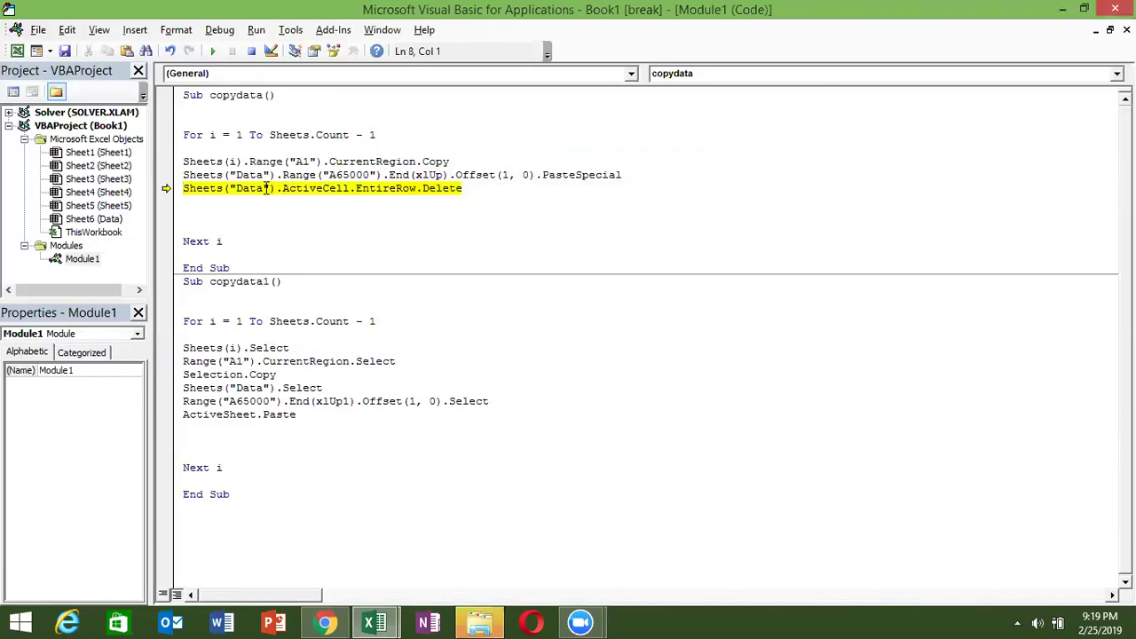
Check the Data sheet and inspect the copy, paste and delete lines of copydata.
{"action": "left_click", "coordinate": [464, 190]}
{"action": "key", "text": "alt+Tab"}
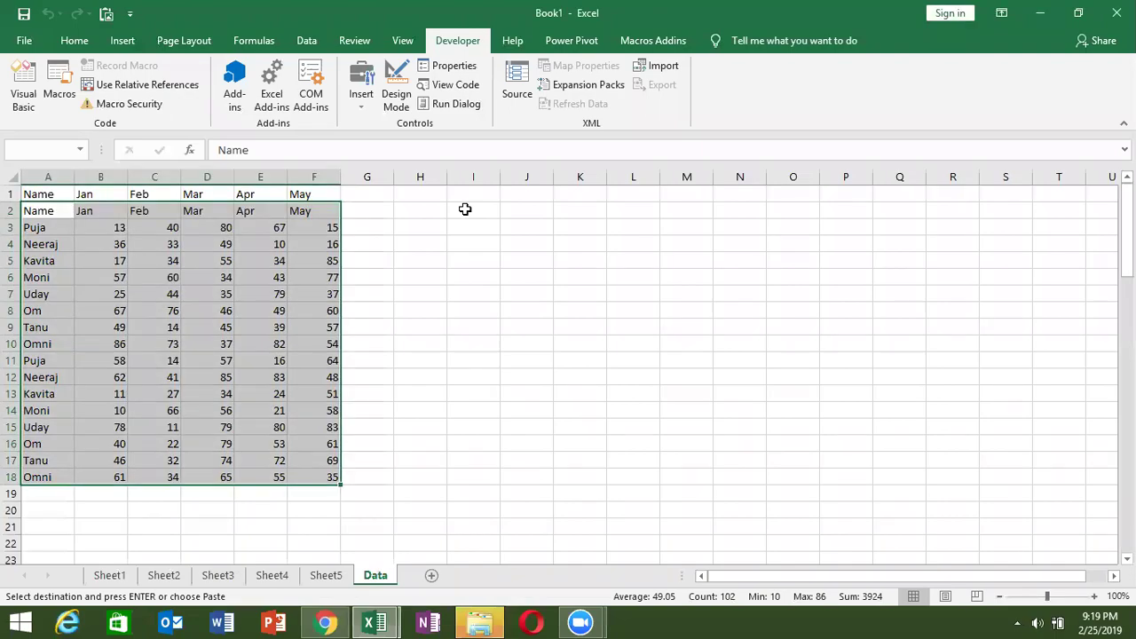
{"action": "key", "text": "alt+Tab"}
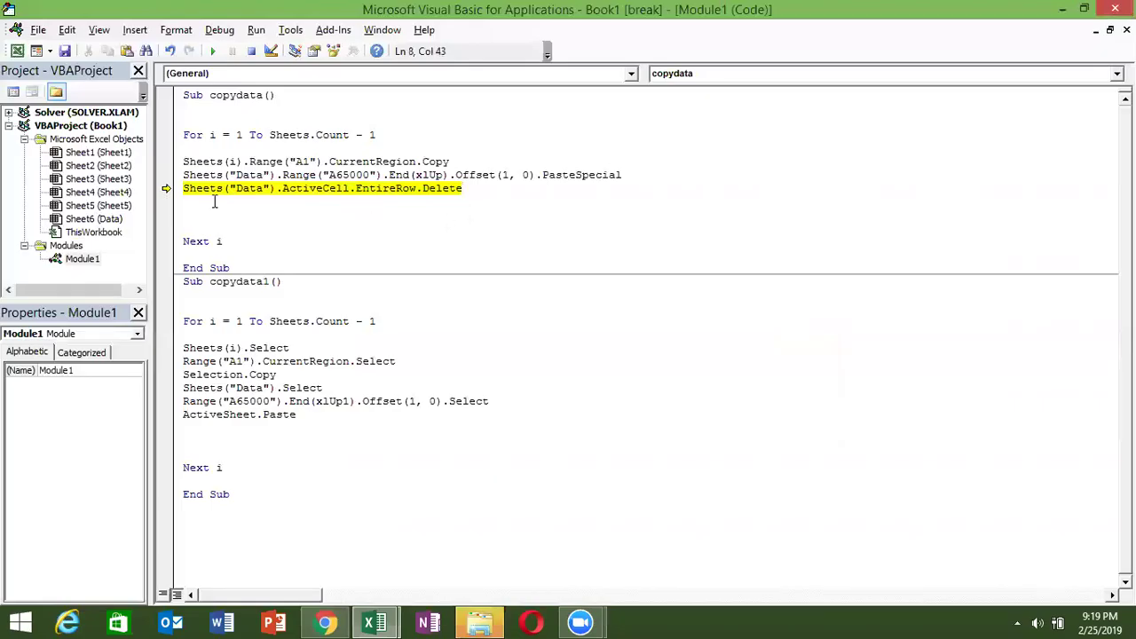
{"action": "left_click_drag", "start_coordinate": [272, 191], "coordinate": [285, 178]}
{"action": "double_click", "coordinate": [289, 178]}
{"action": "left_click", "coordinate": [289, 178]}
{"action": "double_click", "coordinate": [289, 177]}
{"action": "double_click", "coordinate": [295, 189]}
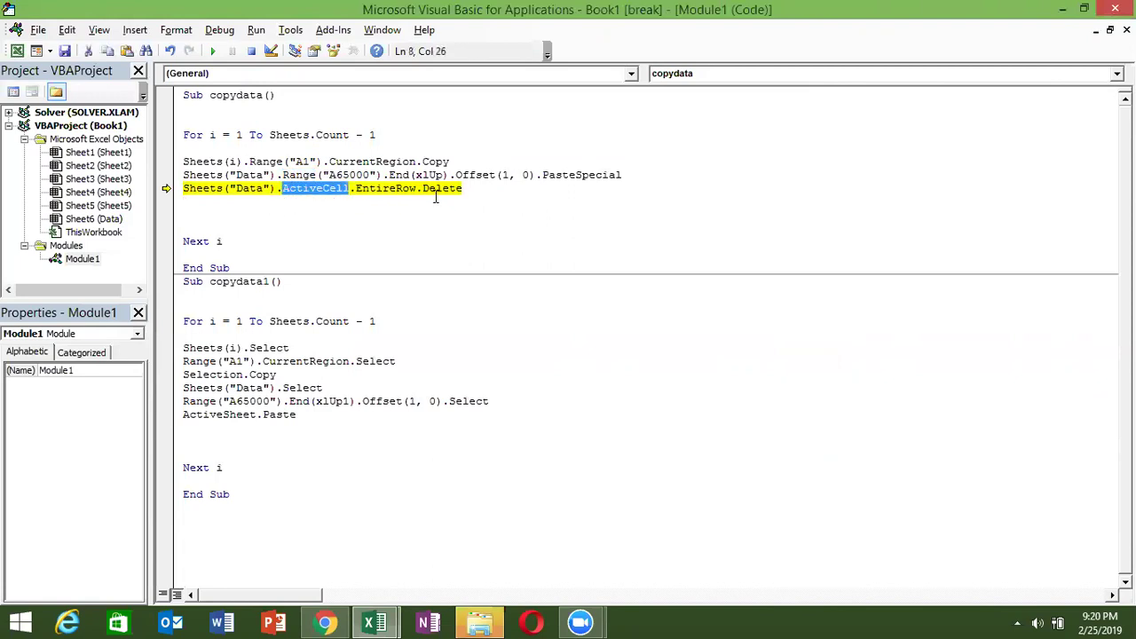
{"action": "left_click_drag", "start_coordinate": [468, 190], "coordinate": [168, 186]}
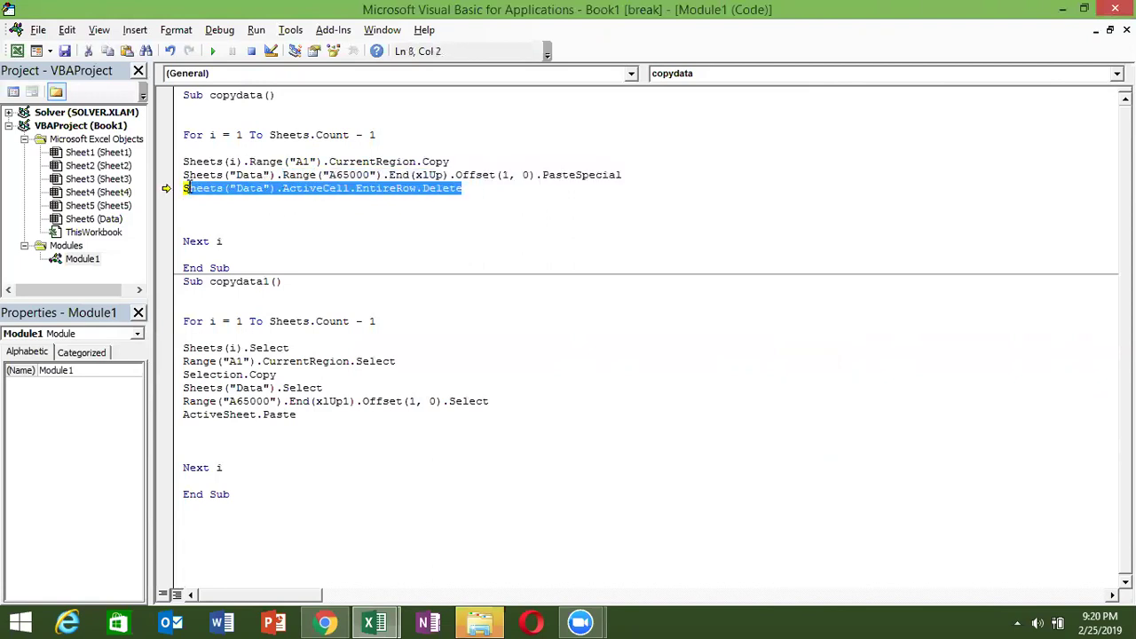
{"action": "key", "text": "Delete"}
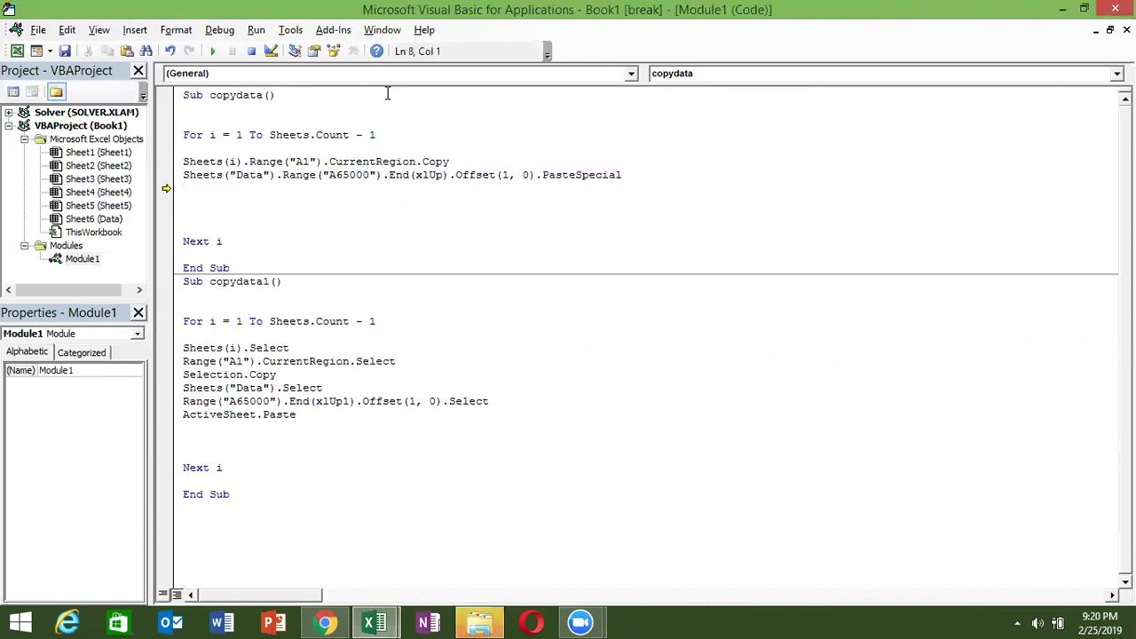
{"action": "key", "text": "ctrl+z"}
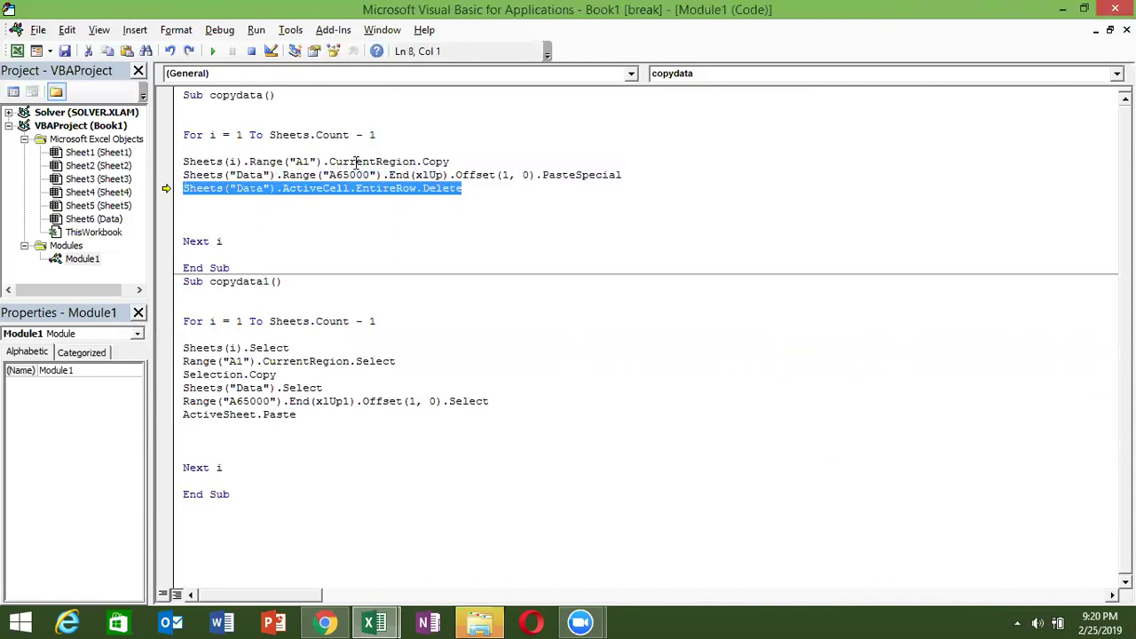
Trim the delete line to ActiveCell.EntireRow.Delete, reset, and rerun copydata.
{"action": "left_click_drag", "start_coordinate": [284, 191], "coordinate": [124, 186]}
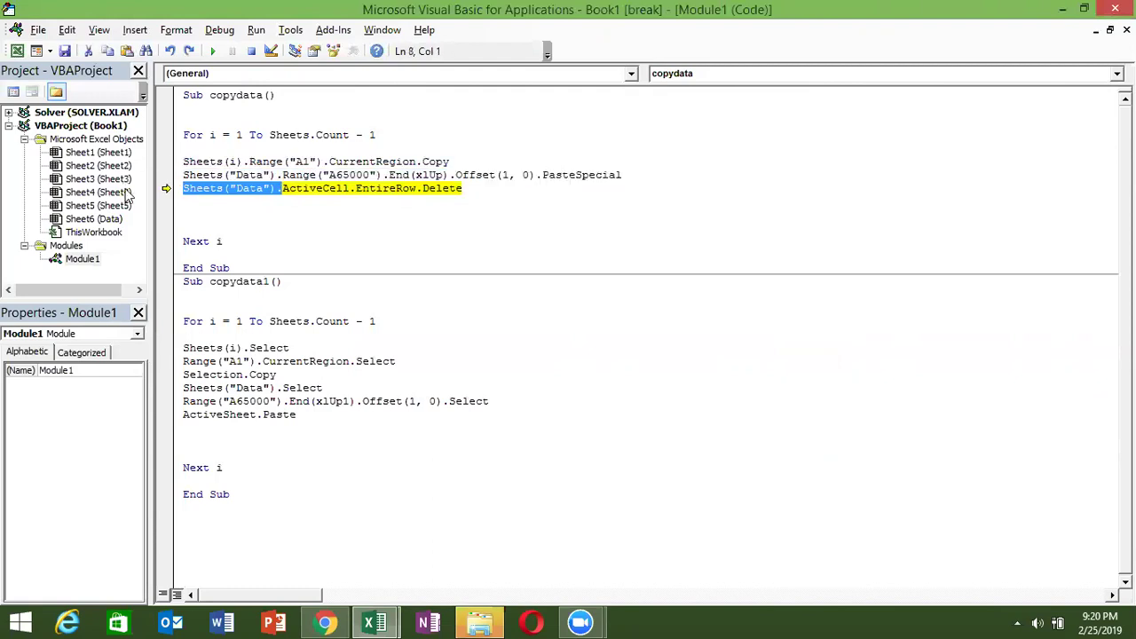
{"action": "key", "text": "Delete"}
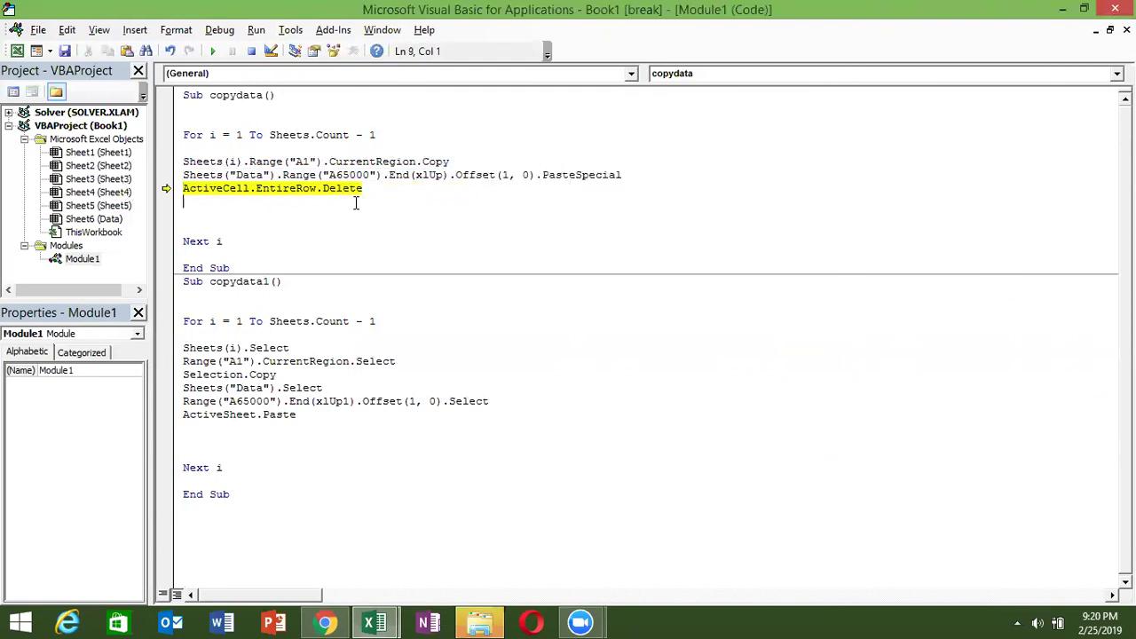
{"action": "left_click", "coordinate": [213, 52]}
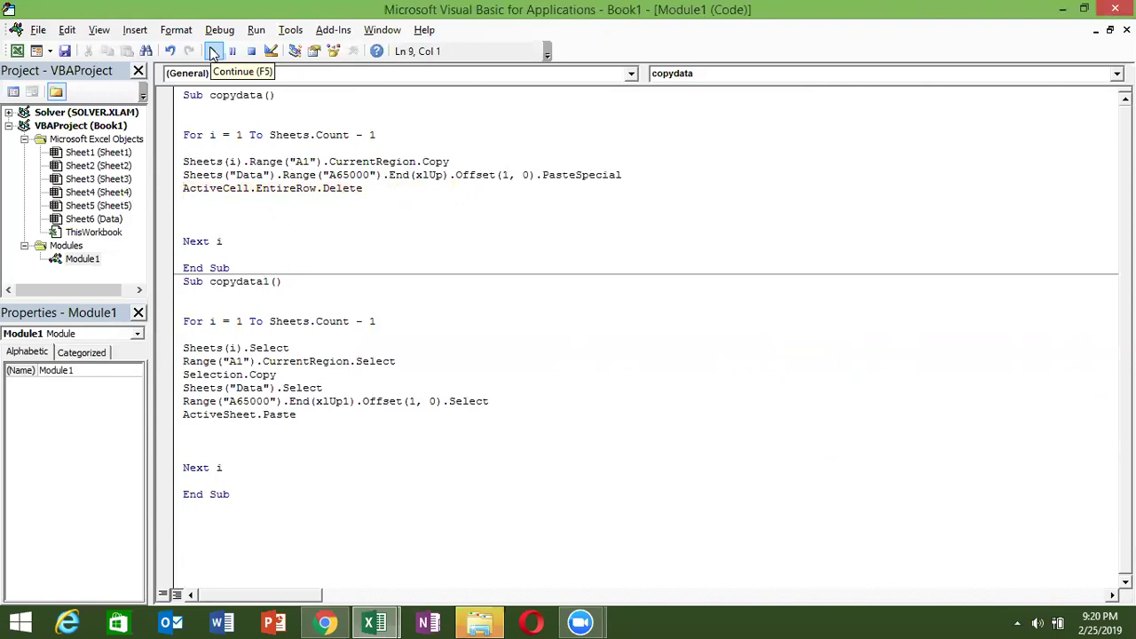
{"action": "key", "text": "alt+F11"}
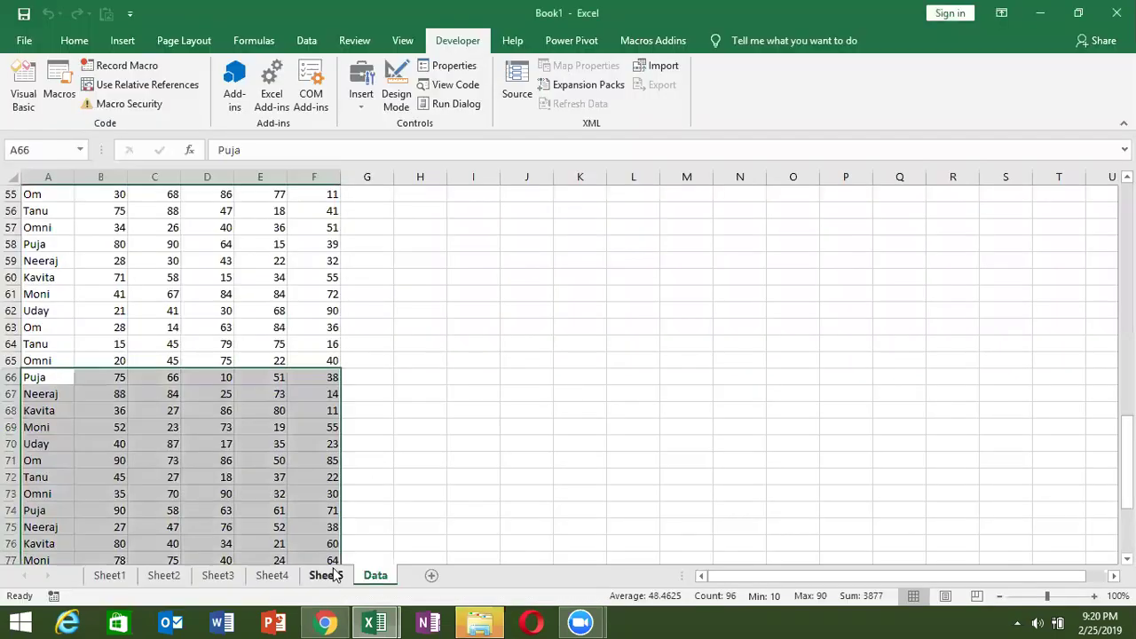
Add a Sheets("Data").Select line above the For loop in copydata.
{"action": "scroll", "coordinate": [362, 530], "scroll_direction": "up", "scroll_amount": 15}
{"action": "scroll", "coordinate": [362, 530], "scroll_direction": "up", "scroll_amount": 3}
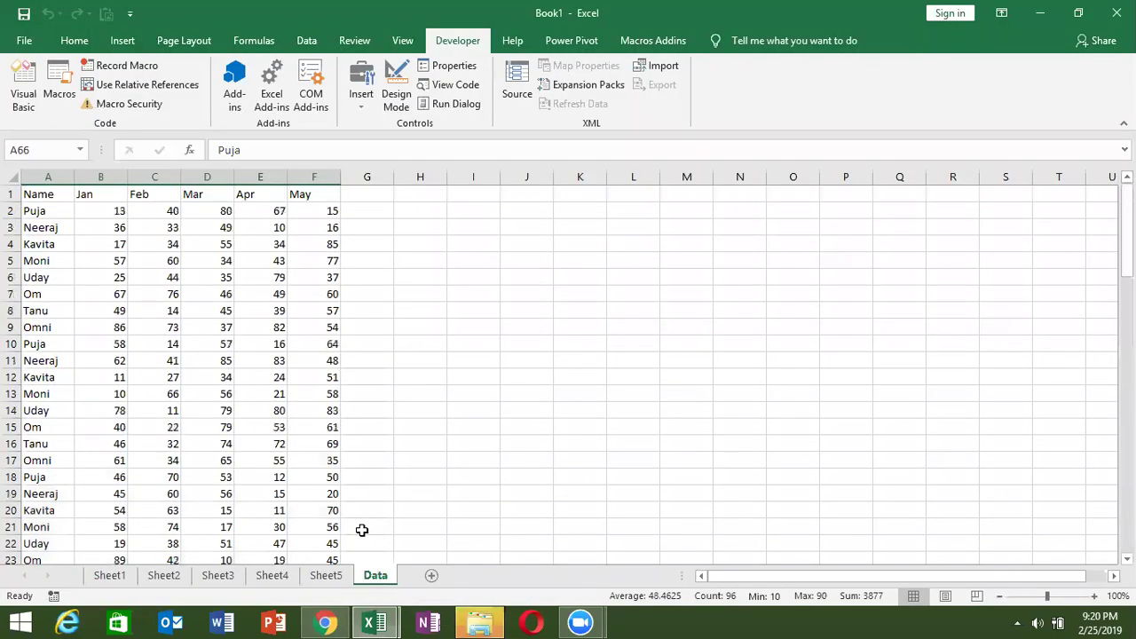
{"action": "scroll", "coordinate": [363, 530], "scroll_direction": "down", "scroll_amount": 5}
{"action": "scroll", "coordinate": [362, 530], "scroll_direction": "down", "scroll_amount": 14}
{"action": "scroll", "coordinate": [363, 530], "scroll_direction": "down", "scroll_amount": 4}
{"action": "scroll", "coordinate": [358, 527], "scroll_direction": "up", "scroll_amount": 6}
{"action": "key", "text": "alt+Tab"}
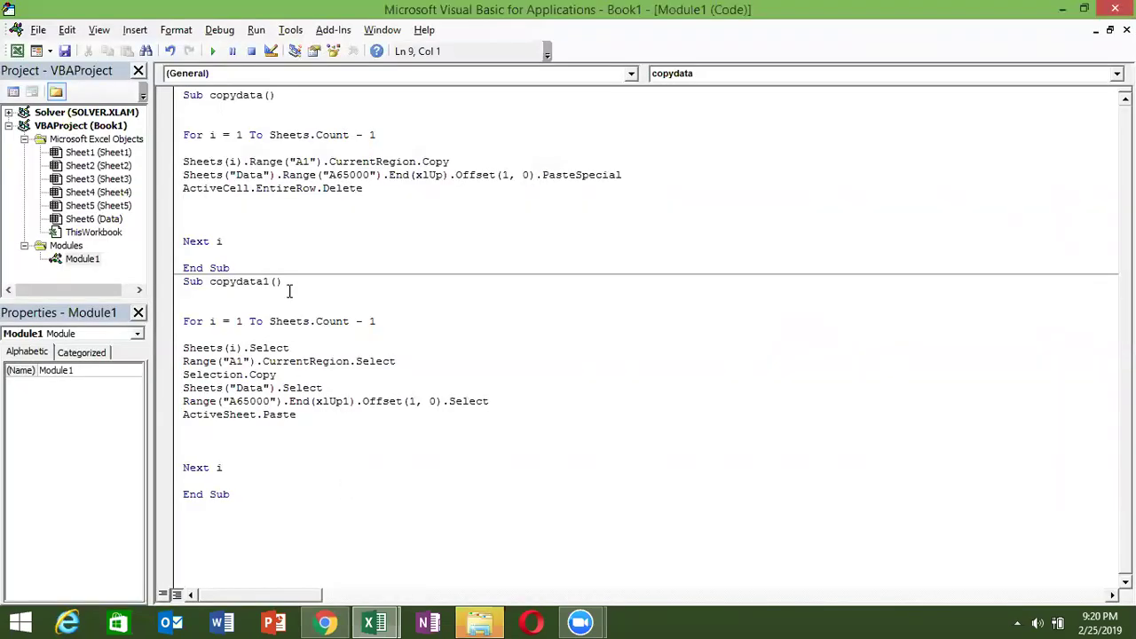
{"action": "left_click", "coordinate": [219, 147]}
{"action": "key", "text": "Return"}
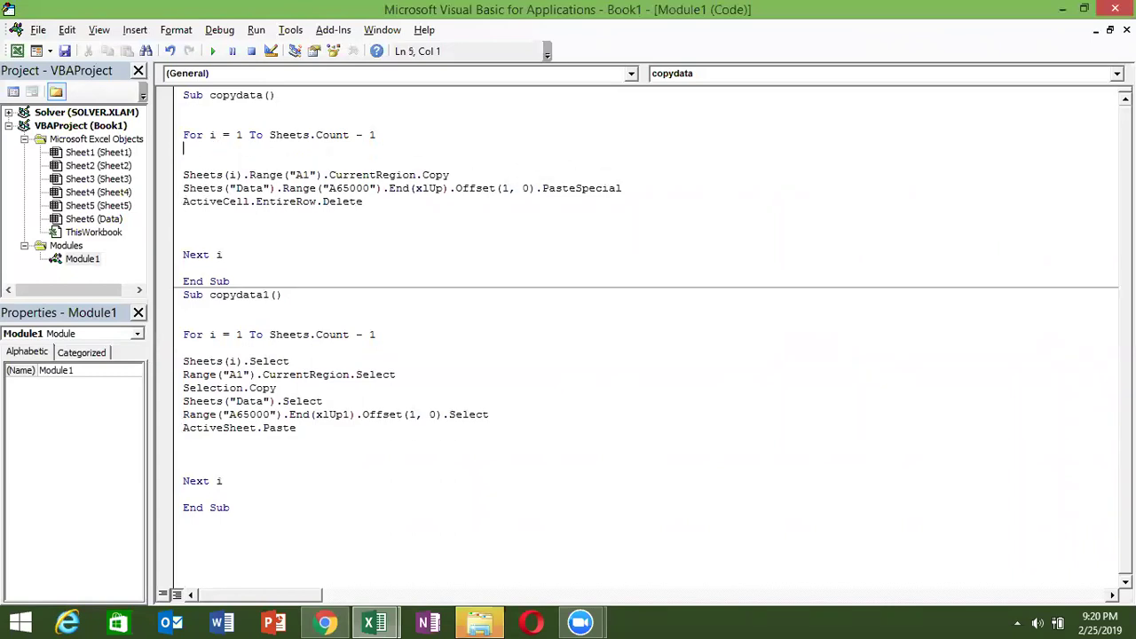
{"action": "key", "text": "Return"}
{"action": "type", "text": "sheets("}
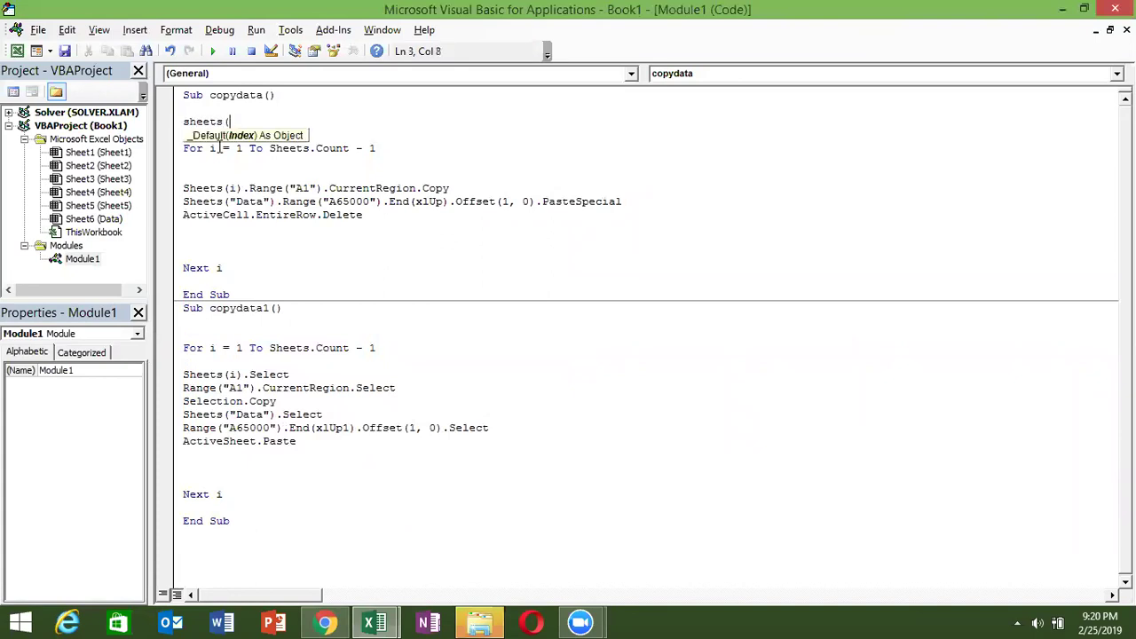
{"action": "type", "text": "Dat"}
{"action": "type", "text": "a\").se"}
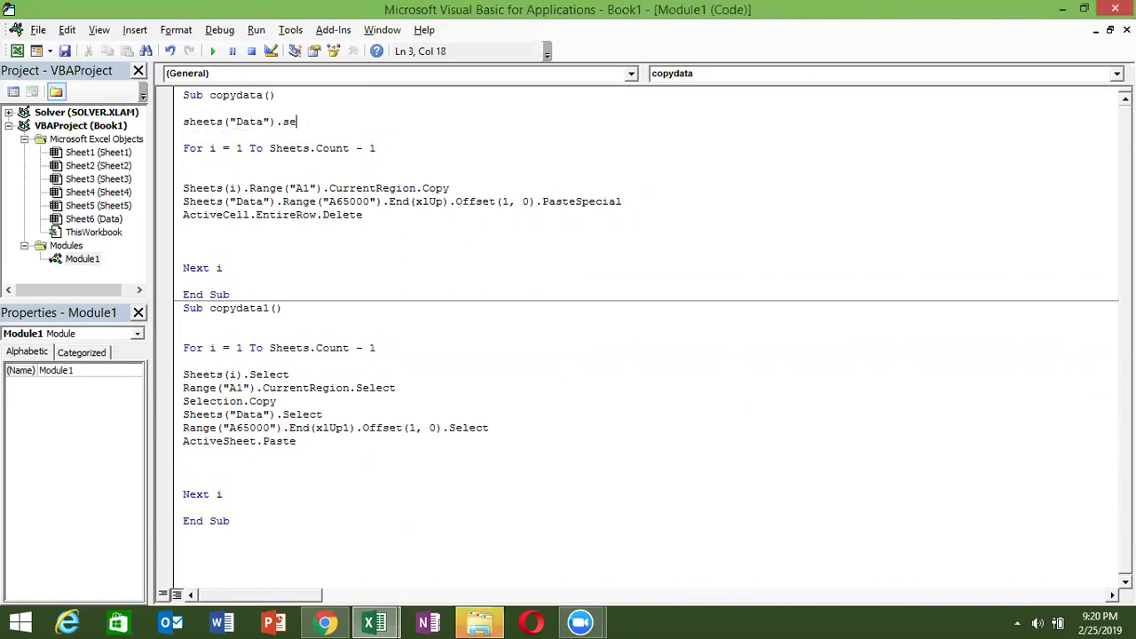
{"action": "type", "text": "lect"}
{"action": "left_click", "coordinate": [477, 251]}
{"action": "double_click", "coordinate": [330, 218]}
Scroll through the Data sheet in the workbook to check its contents.
{"action": "key", "text": "alt+Tab"}
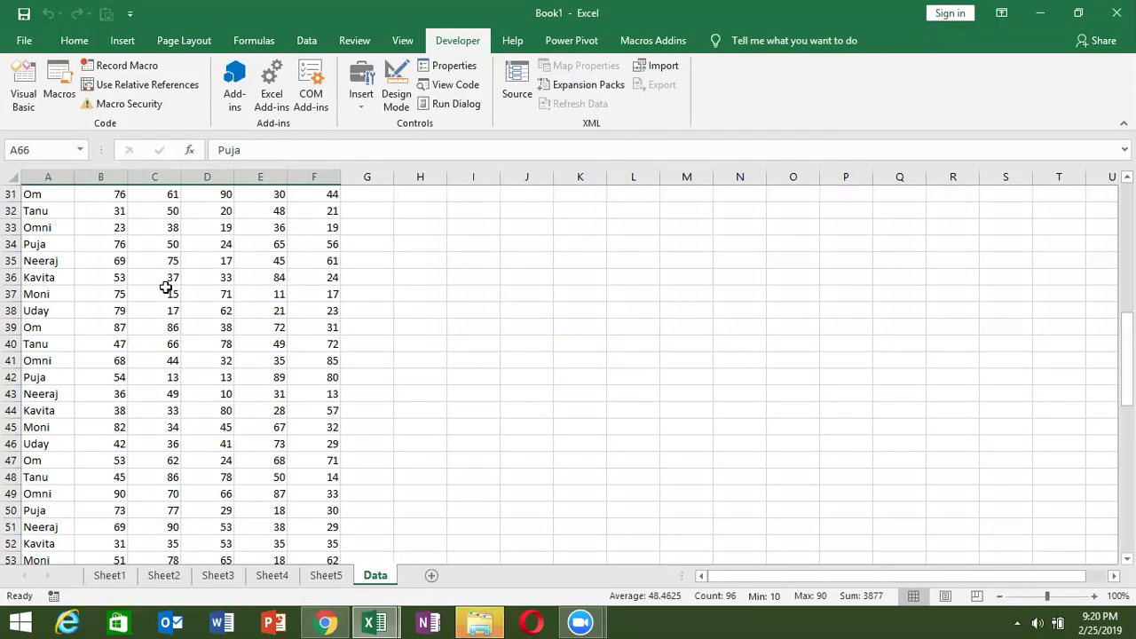
{"action": "scroll", "coordinate": [166, 286], "scroll_direction": "up", "scroll_amount": 10}
{"action": "scroll", "coordinate": [144, 294], "scroll_direction": "down", "scroll_amount": 12}
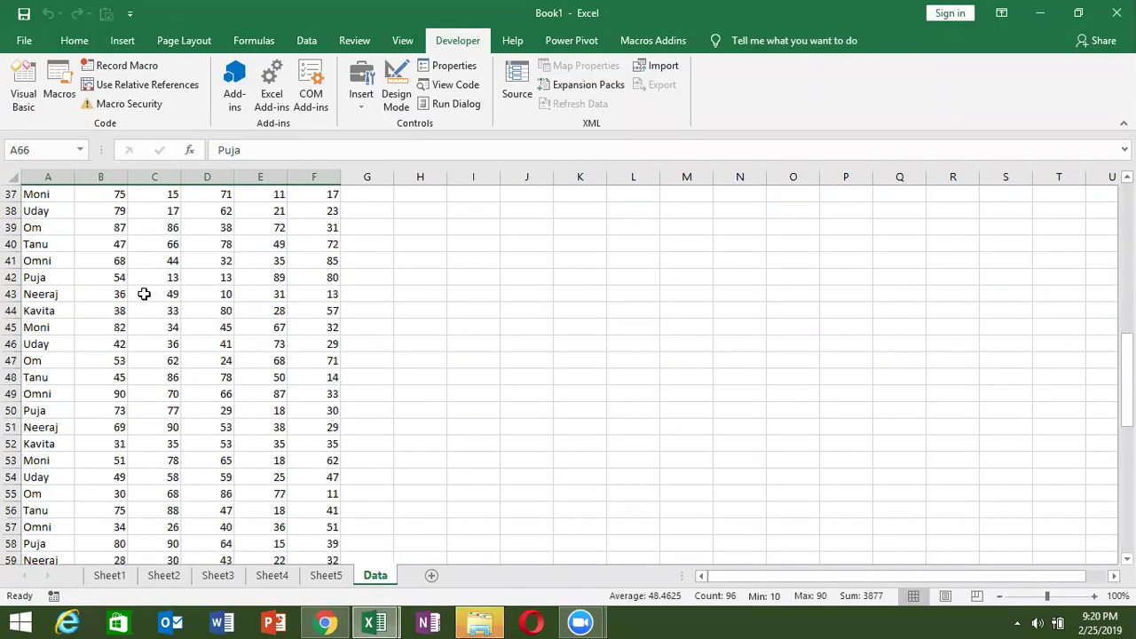
{"action": "scroll", "coordinate": [143, 294], "scroll_direction": "down", "scroll_amount": 13}
{"action": "scroll", "coordinate": [145, 284], "scroll_direction": "up", "scroll_amount": 4}
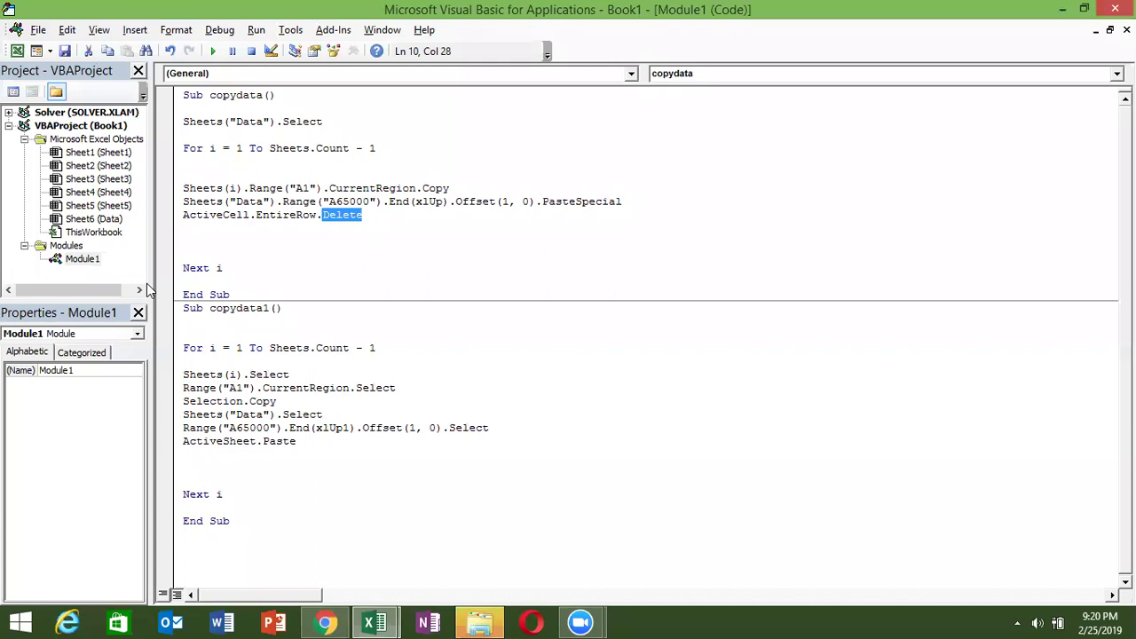
Drag the Data sheet tab between Sheet3 and Sheet4, then between Sheet2 and Sheet3.
{"action": "left_click", "coordinate": [395, 148]}
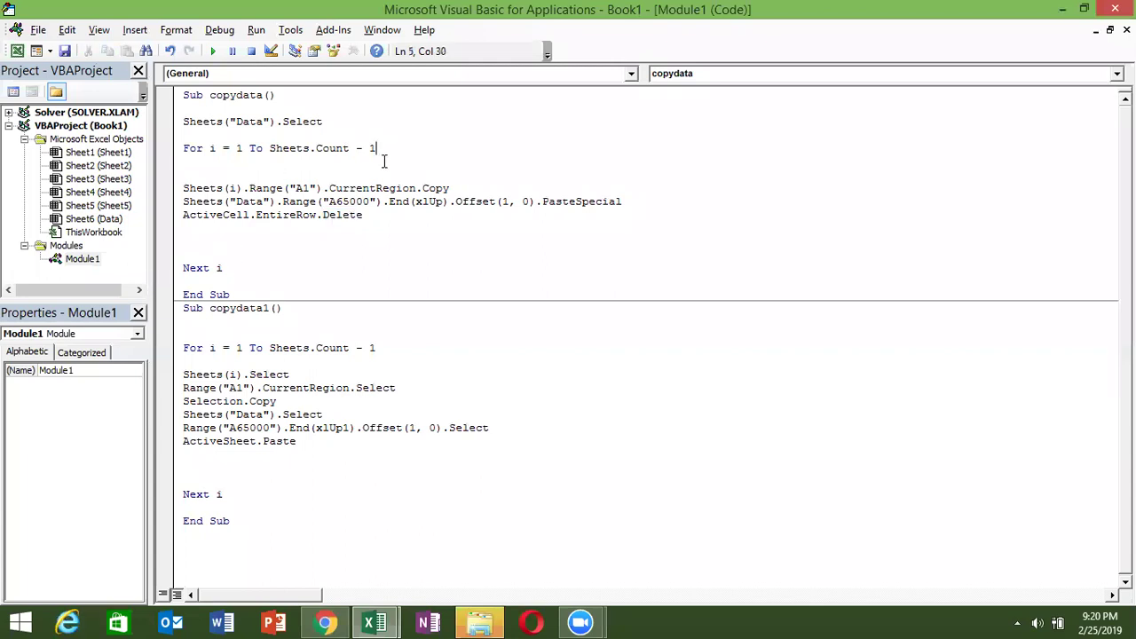
{"action": "key", "text": "alt+F11"}
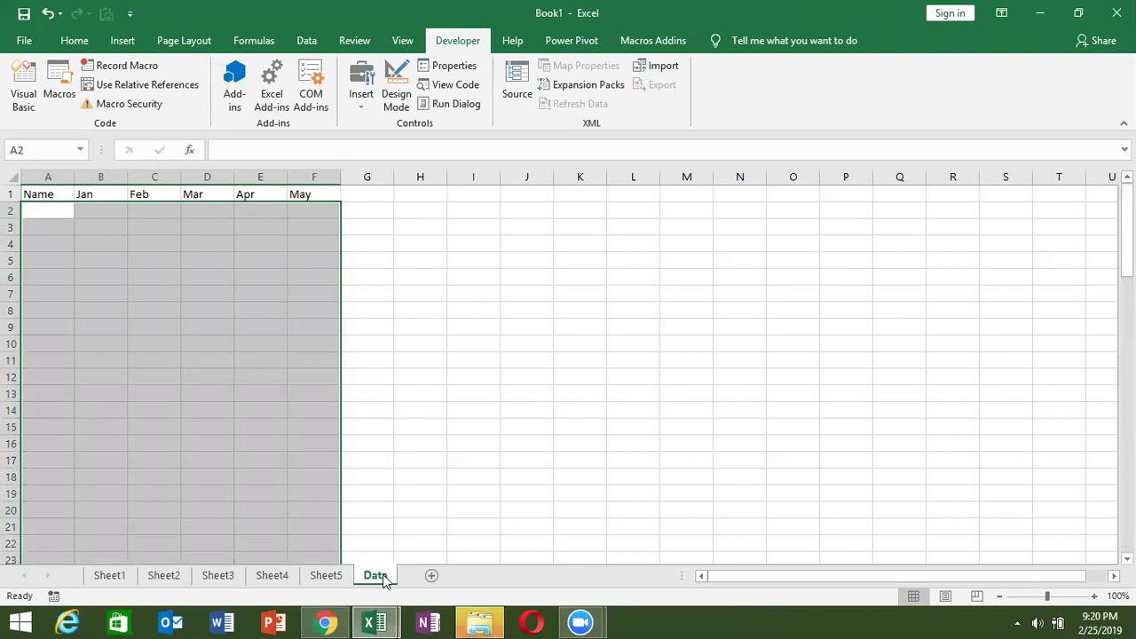
{"action": "left_click_drag", "start_coordinate": [382, 575], "coordinate": [249, 553]}
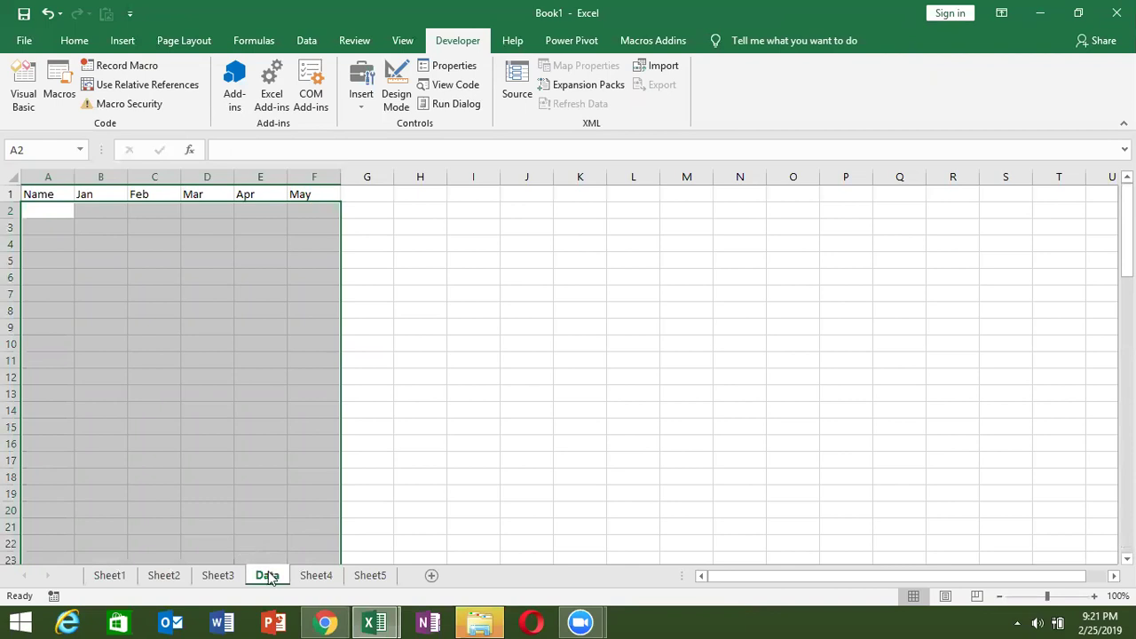
{"action": "left_click_drag", "start_coordinate": [269, 577], "coordinate": [237, 561]}
{"action": "key", "text": "alt+Tab"}
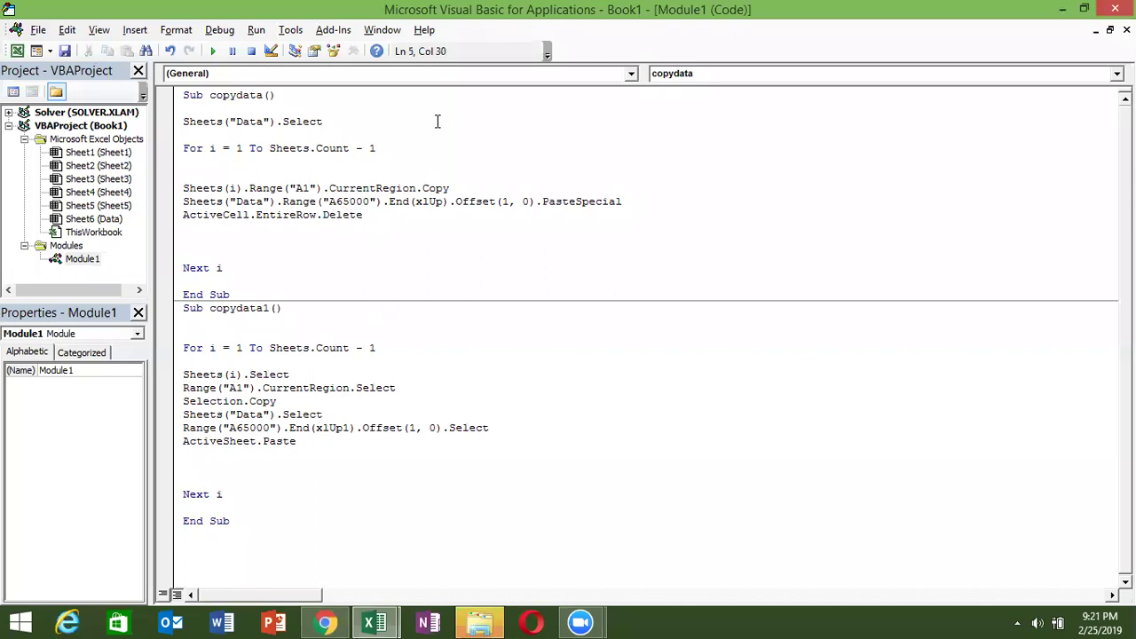
Remove '- 1' from the For limit and add If Sheets(i).Name <> "Data" Then.
{"action": "key", "text": "BackSpace"}
{"action": "key", "text": "BackSpace"}
{"action": "key", "text": "Down"}
{"action": "key", "text": "Return"}
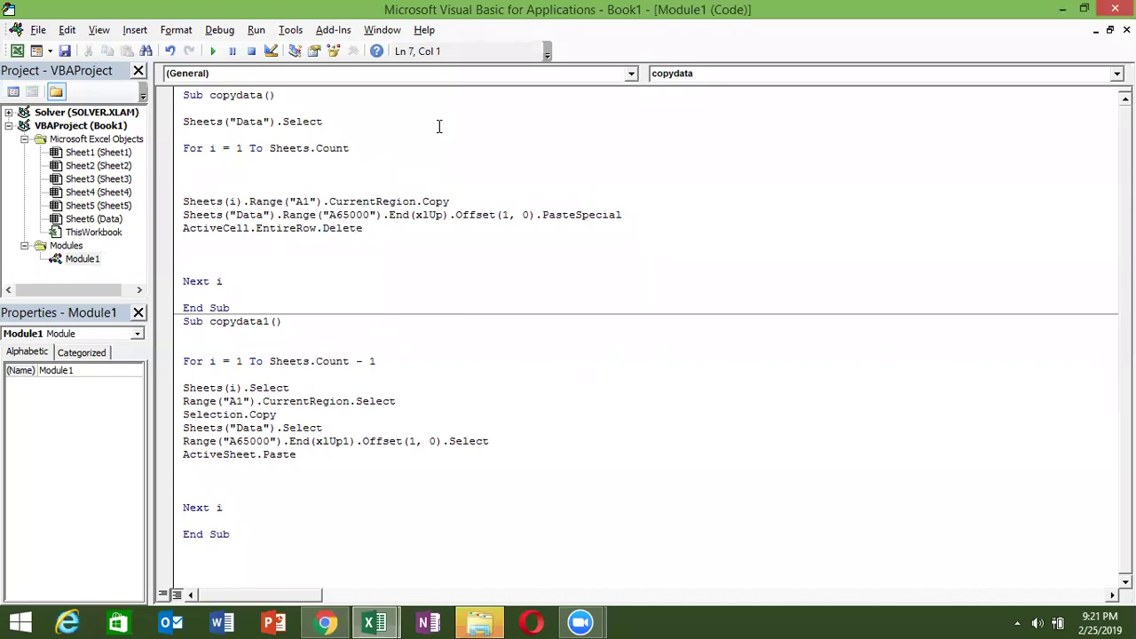
{"action": "type", "text": "if "}
{"action": "type", "text": "sheety"}
{"action": "key", "text": "BackSpace"}
{"action": "type", "text": "s"}
{"action": "type", "text": "(i"}
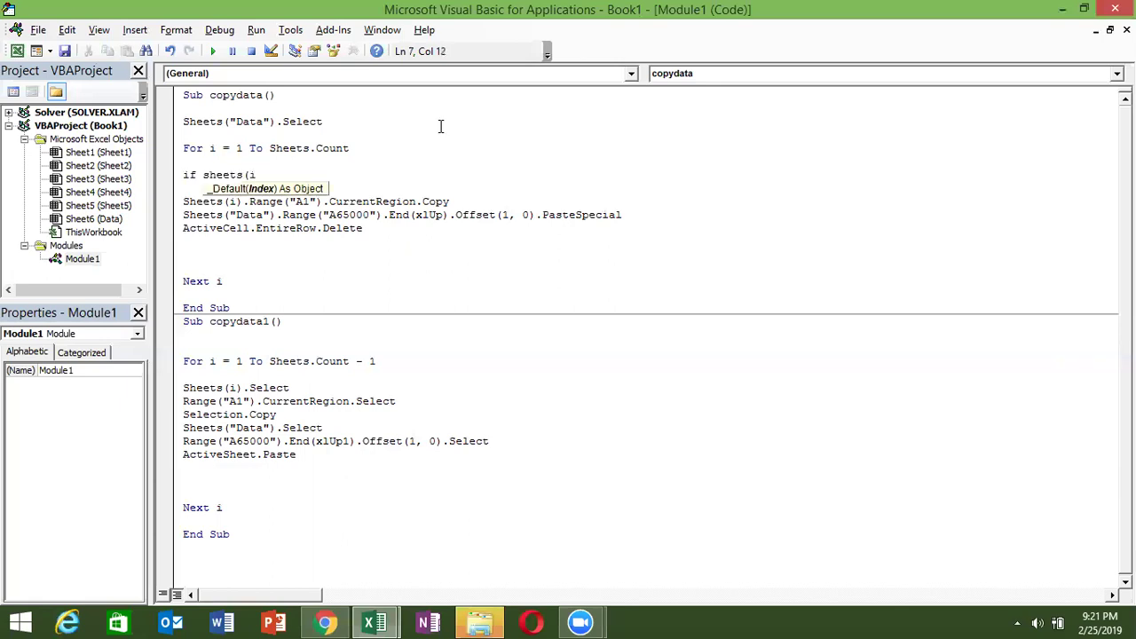
{"action": "type", "text": ").name <> \"Data\" then"}
Add End If after the copy lines and delete the blank line under the If.
{"action": "left_click", "coordinate": [216, 246]}
{"action": "type", "text": "end if"}
{"action": "left_click", "coordinate": [269, 255]}
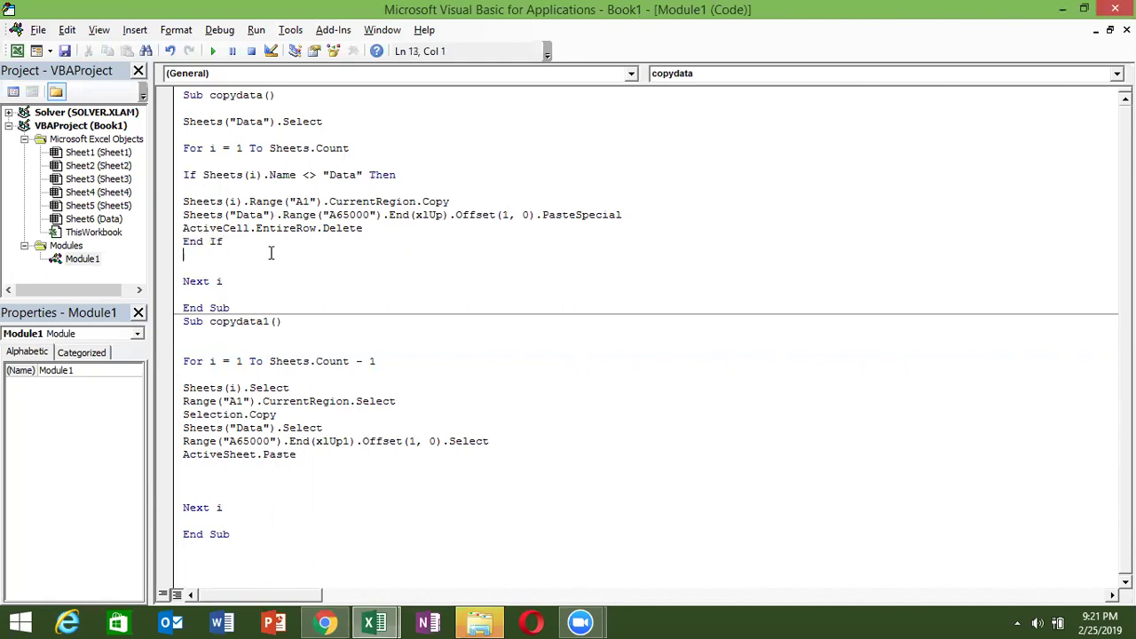
{"action": "left_click", "coordinate": [238, 190]}
{"action": "key", "text": "Delete"}
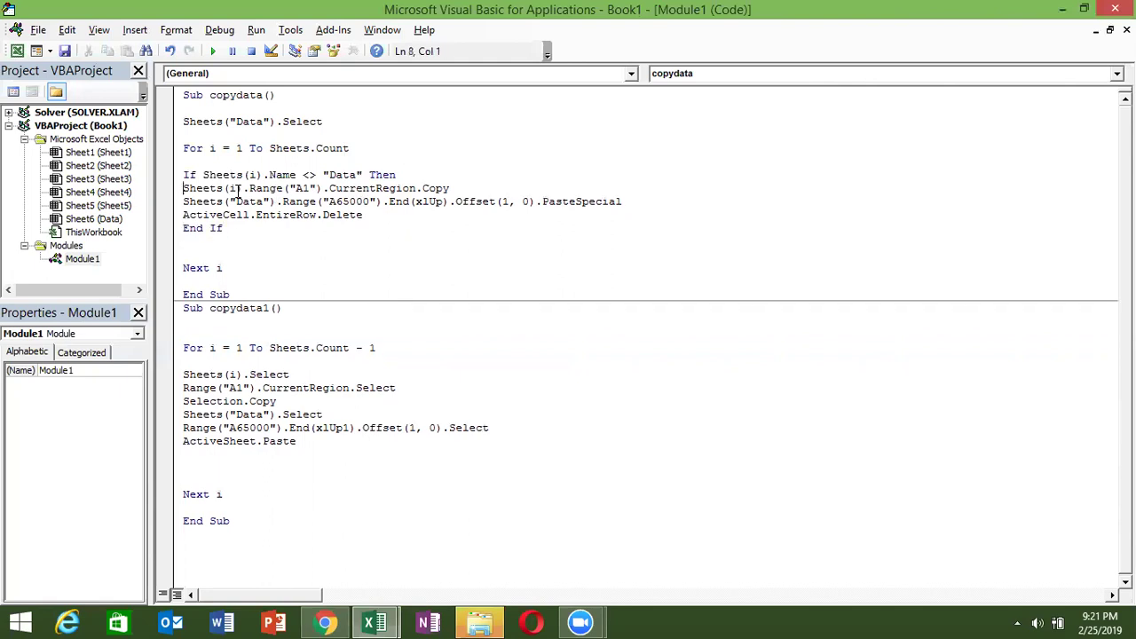
{"action": "double_click", "coordinate": [262, 176]}
{"action": "double_click", "coordinate": [309, 175]}
{"action": "double_click", "coordinate": [341, 175]}
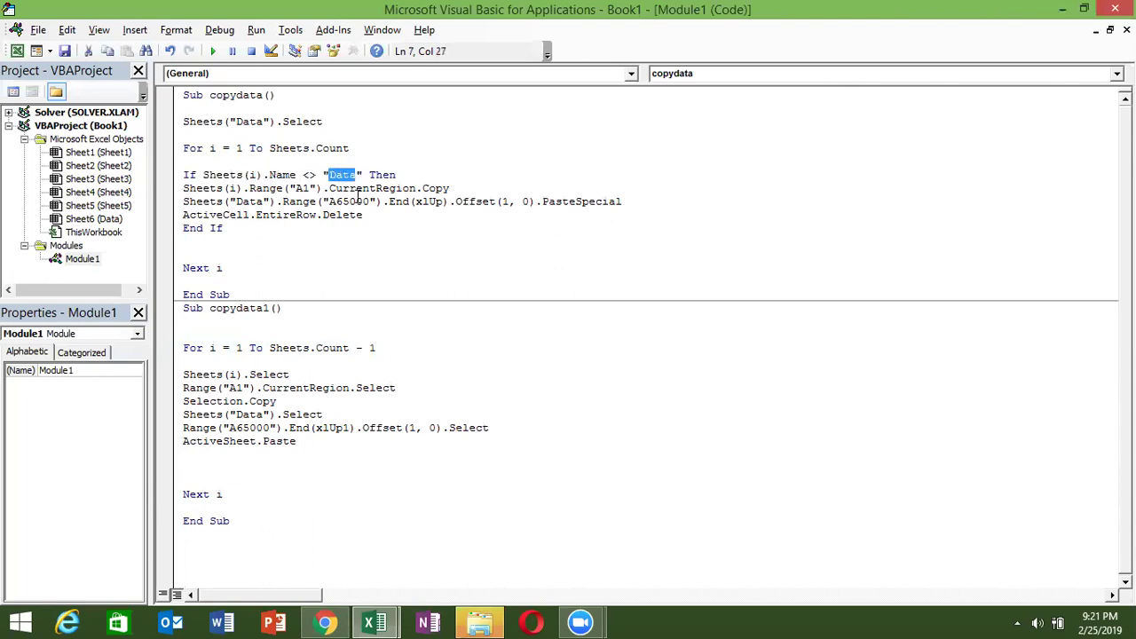
Run copydata and scroll the Data sheet to confirm score rows stacked past row 50.
{"action": "key", "text": "alt+F11"}
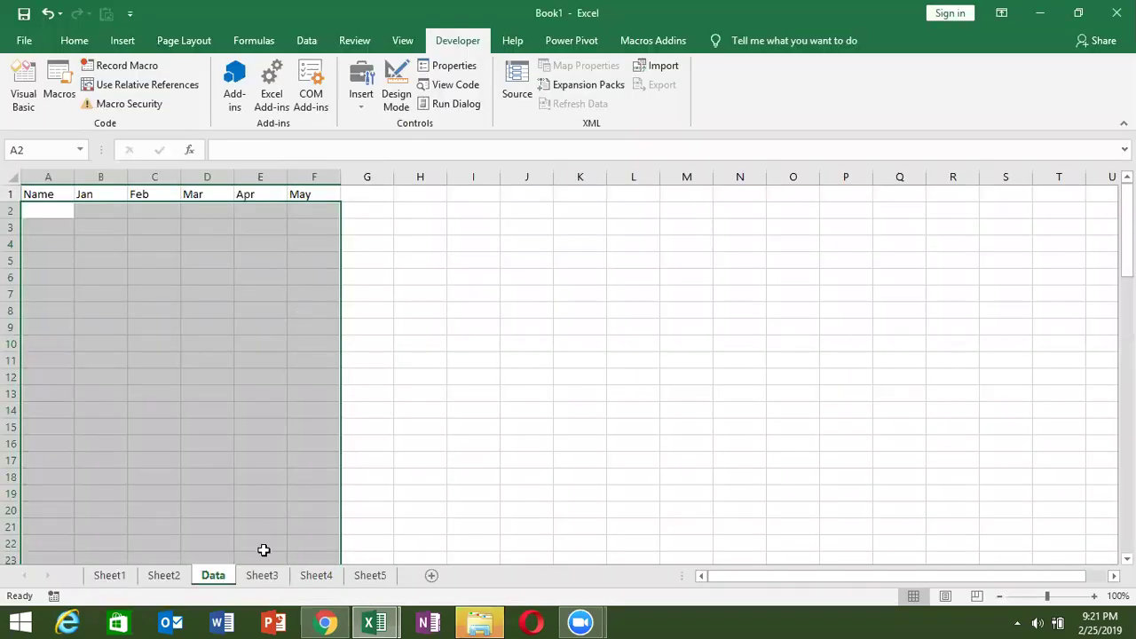
{"action": "key", "text": "alt+F11"}
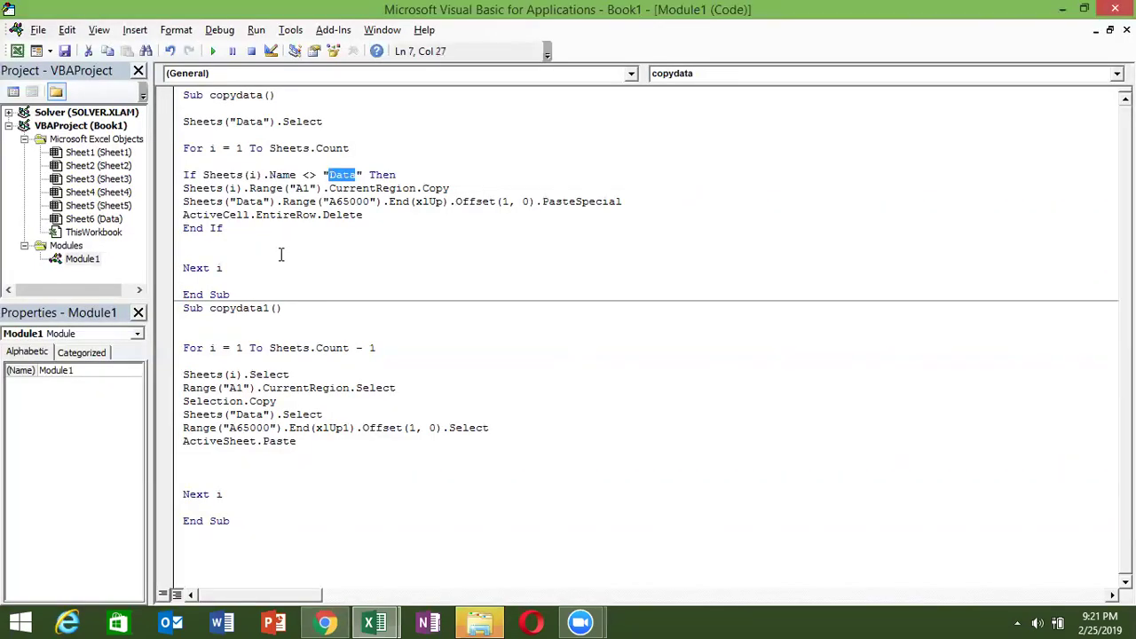
{"action": "left_click", "coordinate": [281, 255]}
{"action": "left_click", "coordinate": [213, 50]}
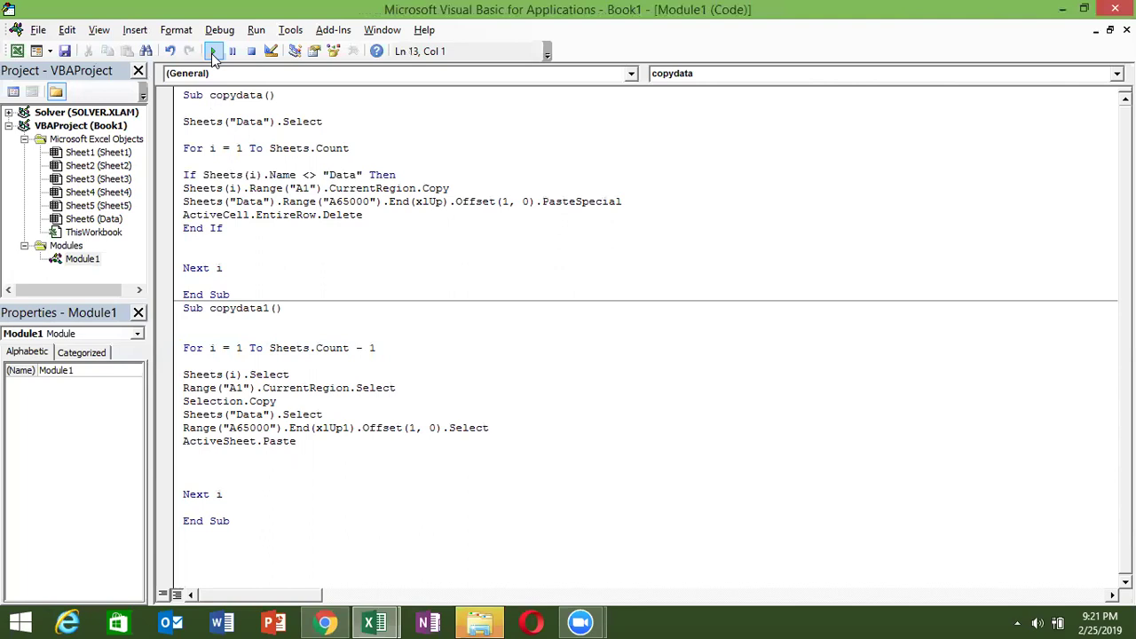
{"action": "key", "text": "alt+F11"}
{"action": "scroll", "coordinate": [180, 327], "scroll_direction": "down", "scroll_amount": 5}
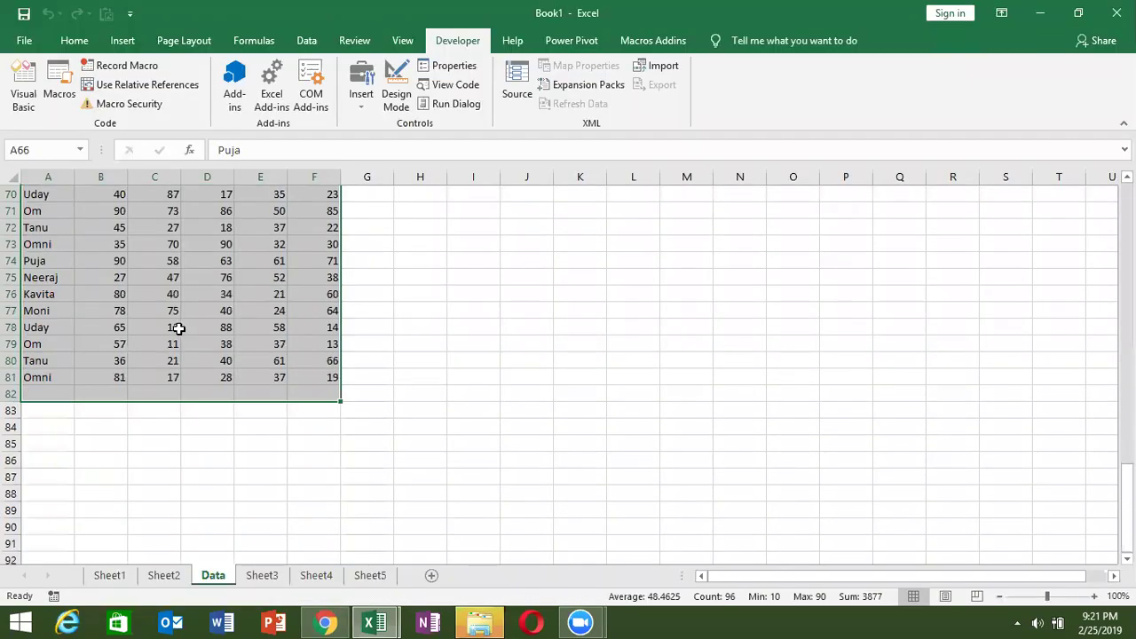
{"action": "scroll", "coordinate": [180, 327], "scroll_direction": "up", "scroll_amount": 6}
{"action": "scroll", "coordinate": [423, 258], "scroll_direction": "up", "scroll_amount": 8}
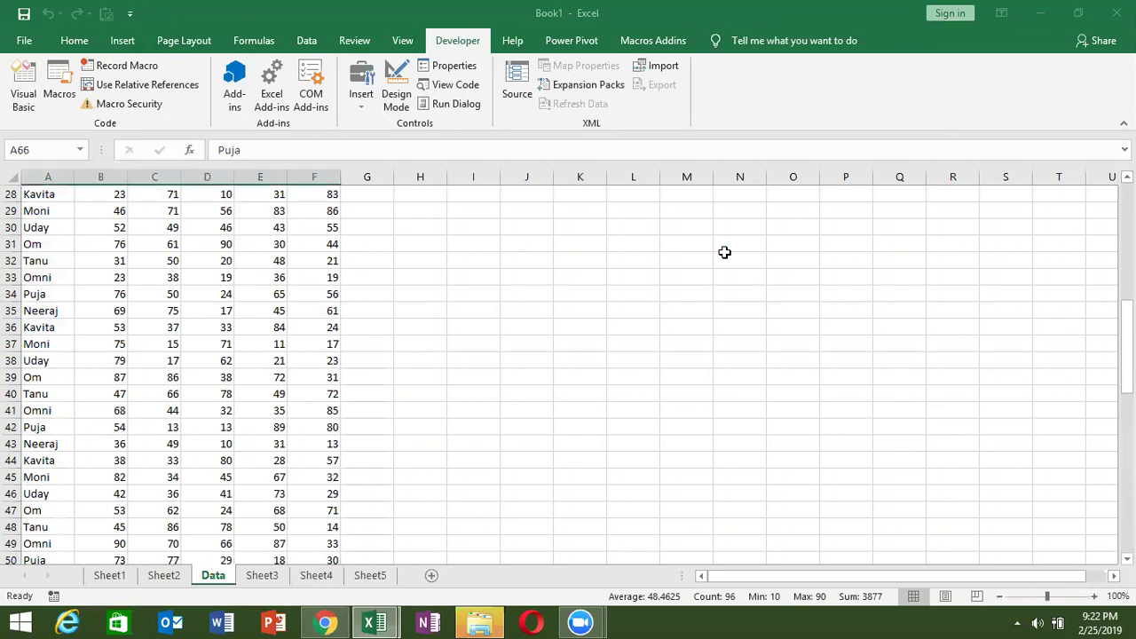
{"action": "key", "text": "alt+Tab"}
{"action": "key", "text": "alt+Tab"}
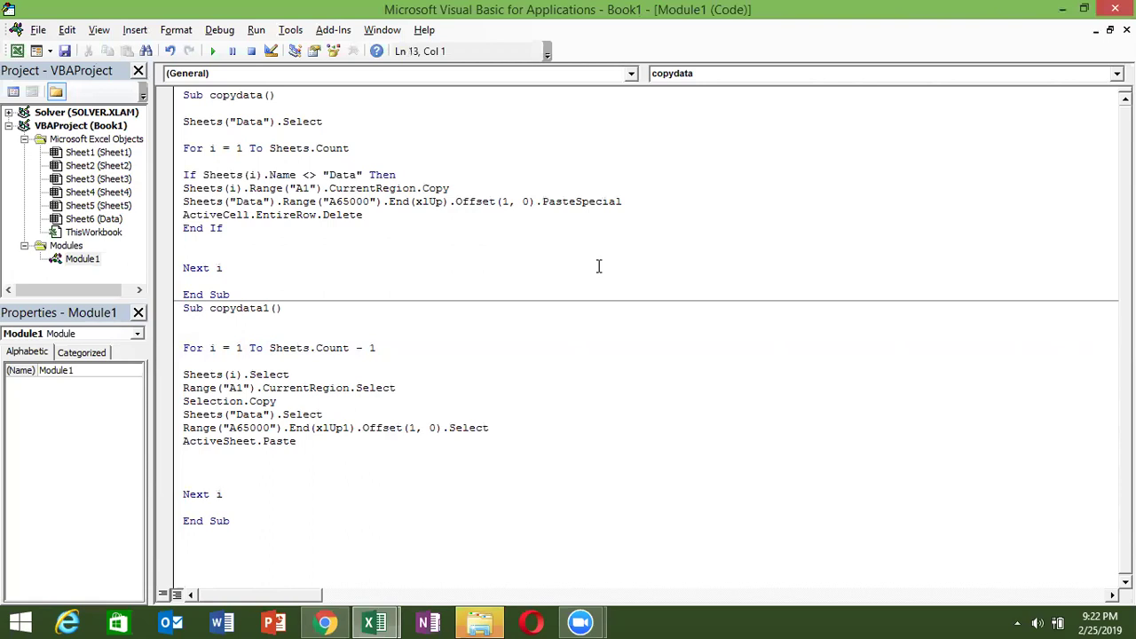
Compare the CurrentRegion line with Sheet1's score table by clicking cells inside it.
{"action": "left_click", "coordinate": [404, 188]}
{"action": "double_click", "coordinate": [404, 189]}
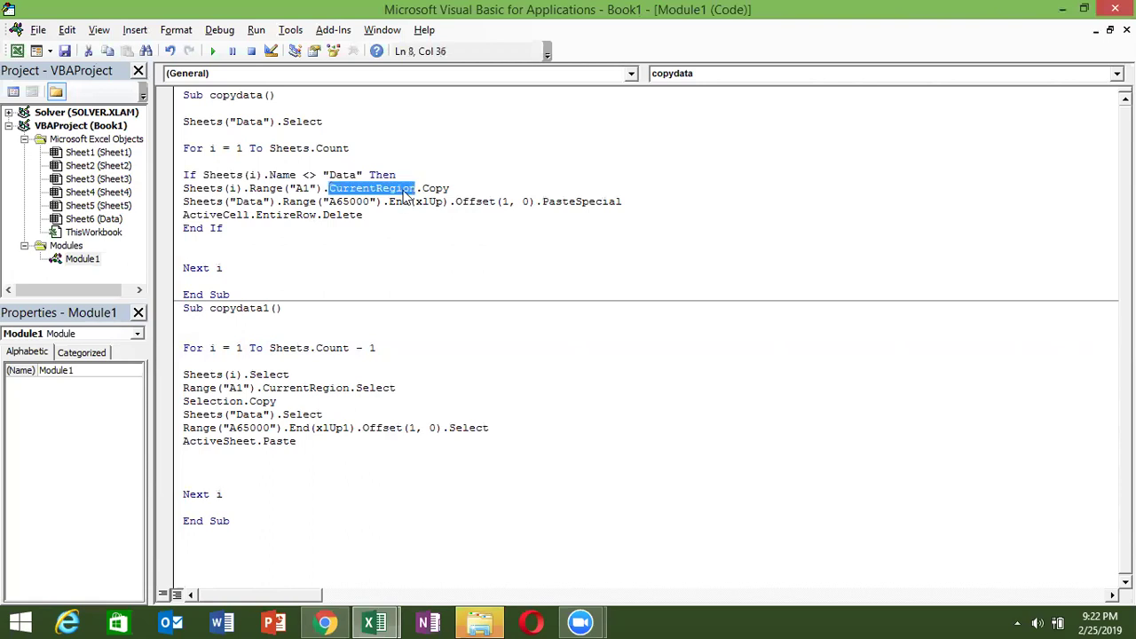
{"action": "key", "text": "alt+Tab"}
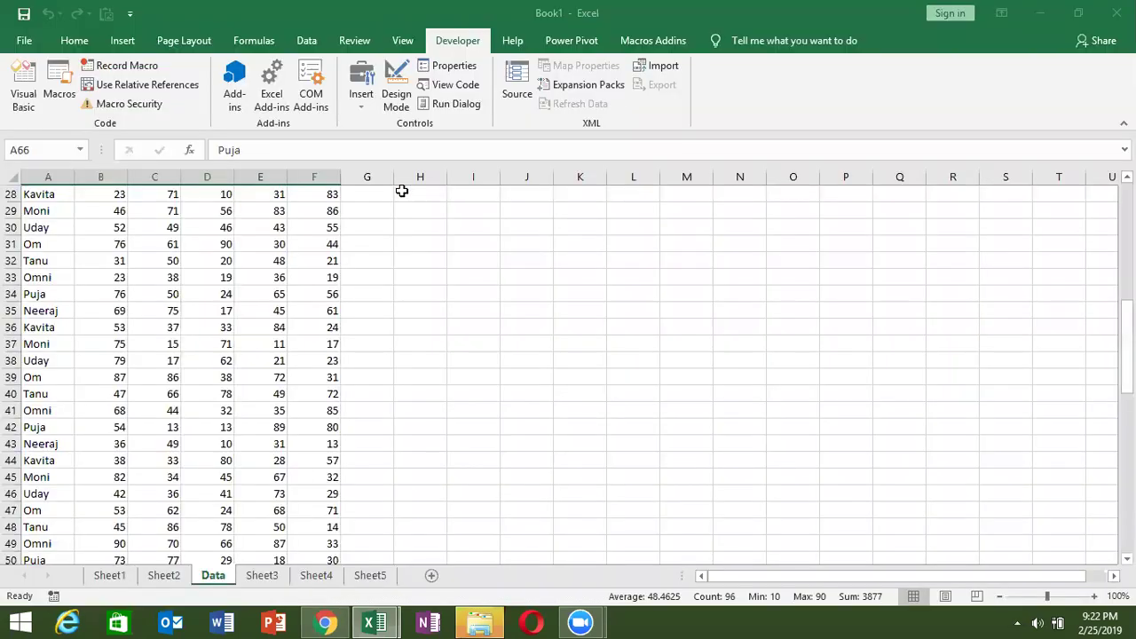
{"action": "scroll", "coordinate": [266, 364], "scroll_direction": "up", "scroll_amount": 3}
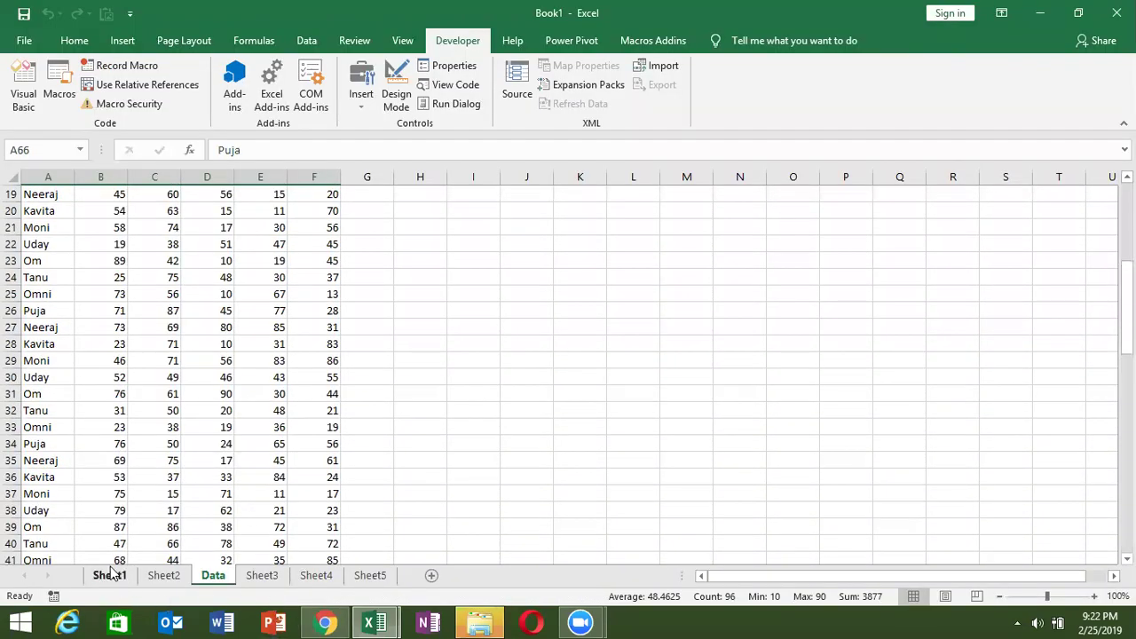
{"action": "left_click", "coordinate": [109, 575]}
{"action": "left_click", "coordinate": [116, 312]}
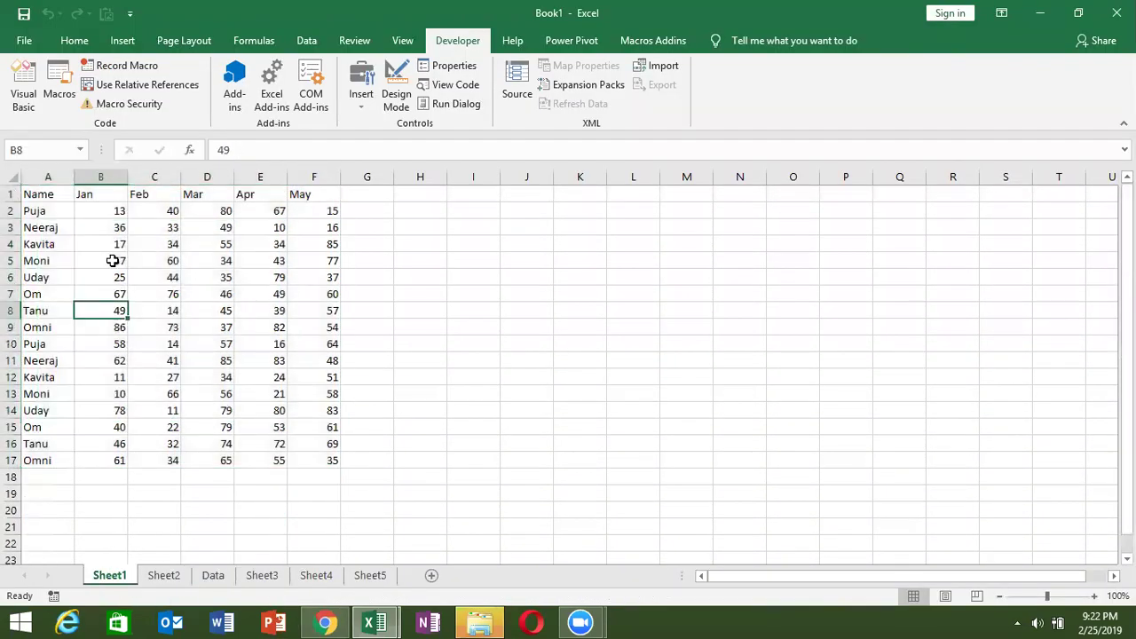
{"action": "left_click", "coordinate": [49, 208]}
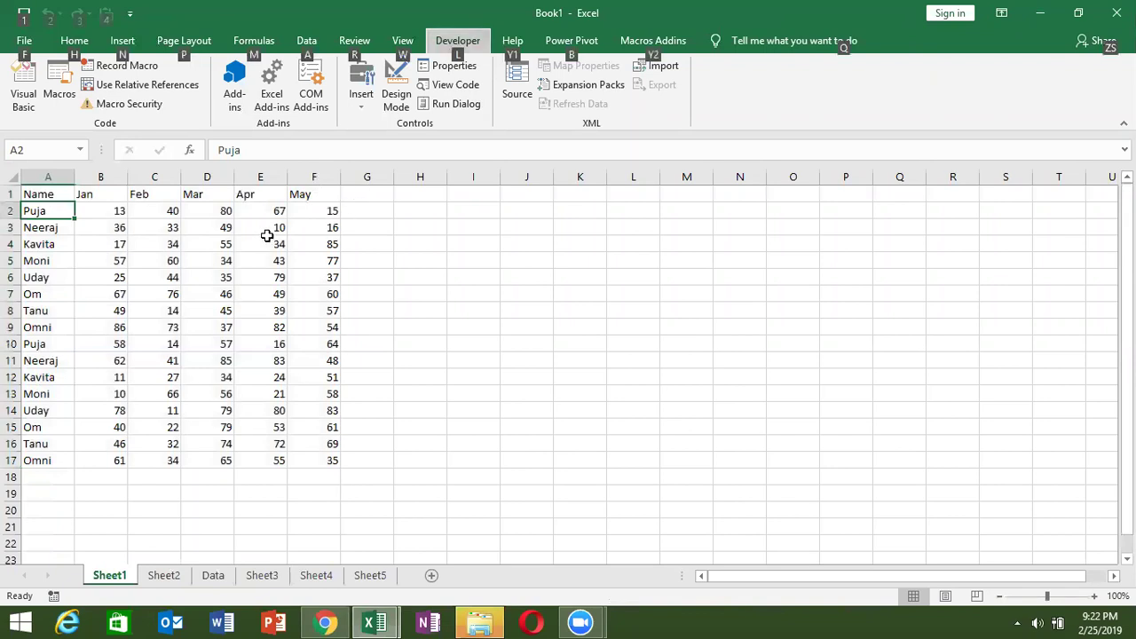
{"action": "left_click_drag", "start_coordinate": [270, 244], "coordinate": [270, 227]}
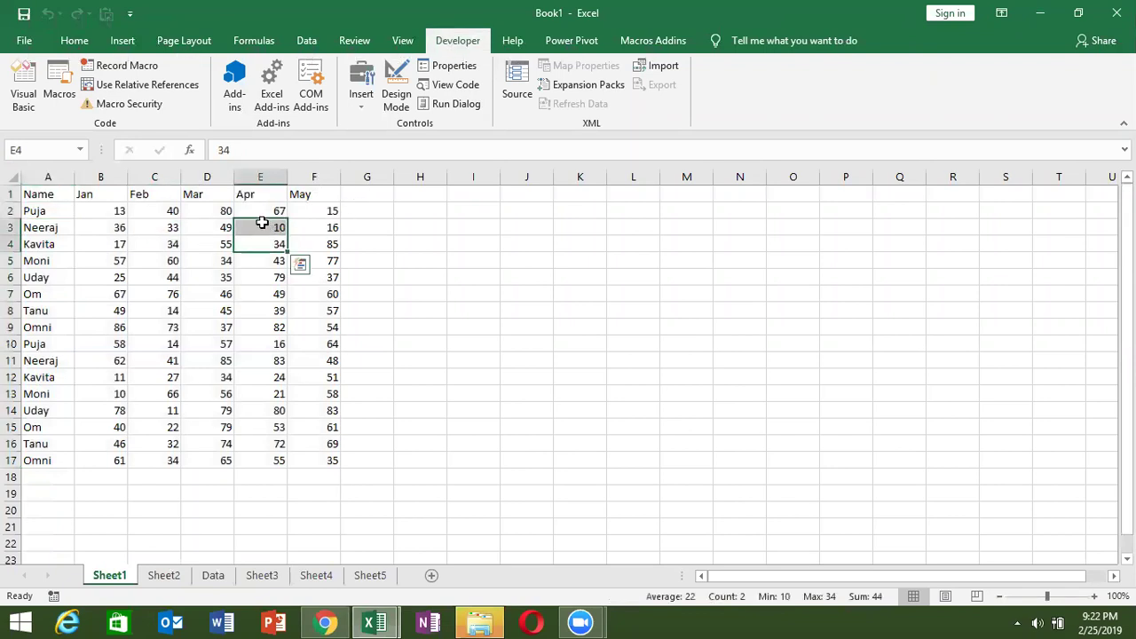
{"action": "key", "text": "alt+F11"}
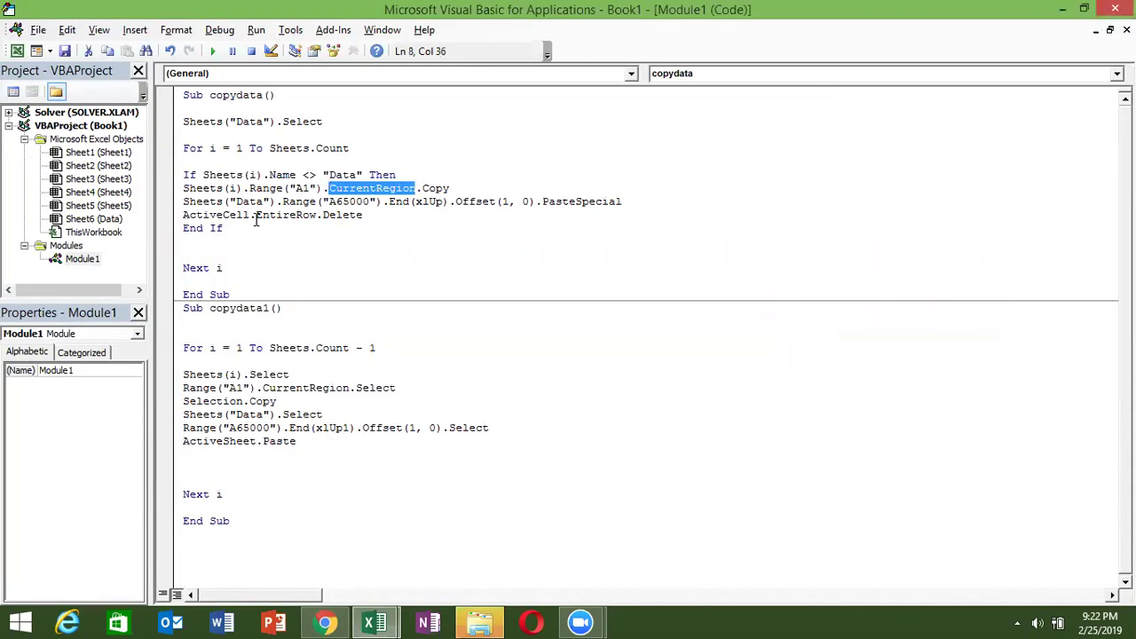
{"action": "left_click", "coordinate": [245, 220]}
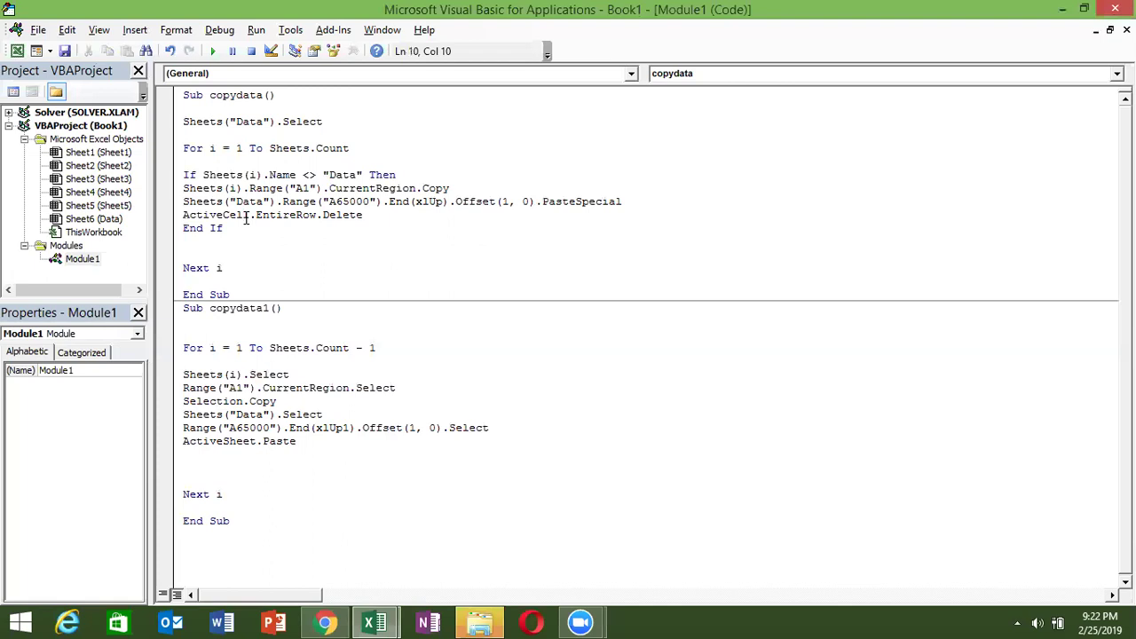
Select Sheet1's whole table from A2 with Ctrl+Shift+Right and Down, then return to code.
{"action": "key", "text": "alt+Tab"}
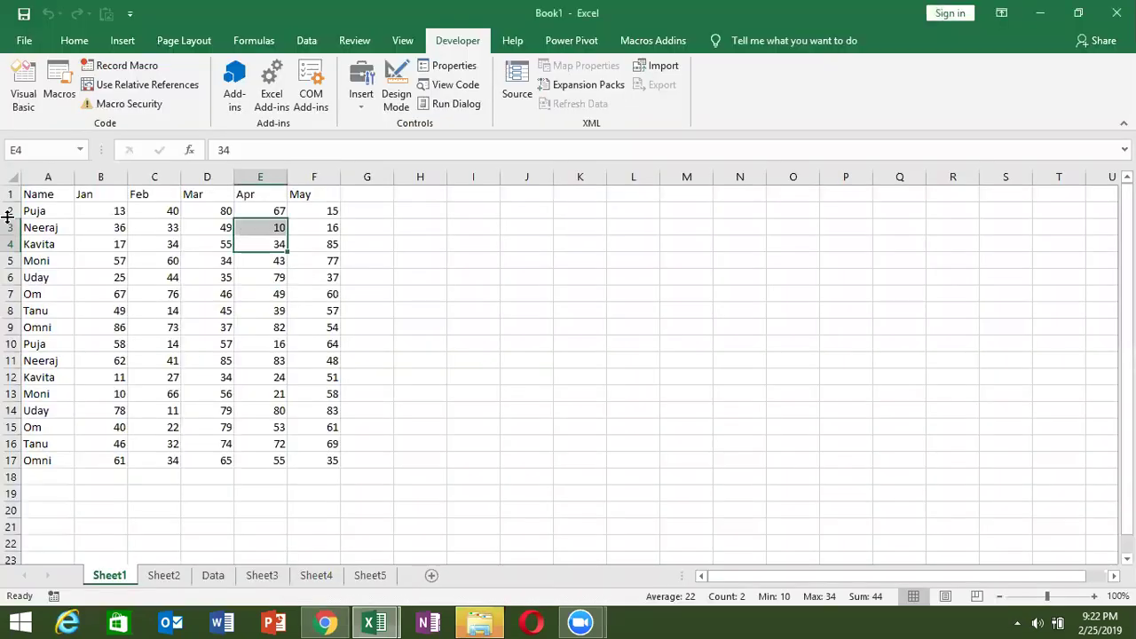
{"action": "left_click", "coordinate": [40, 227]}
{"action": "left_click", "coordinate": [43, 211]}
{"action": "key", "text": "ctrl+shift+Right"}
{"action": "key", "text": "ctrl+shift+Down"}
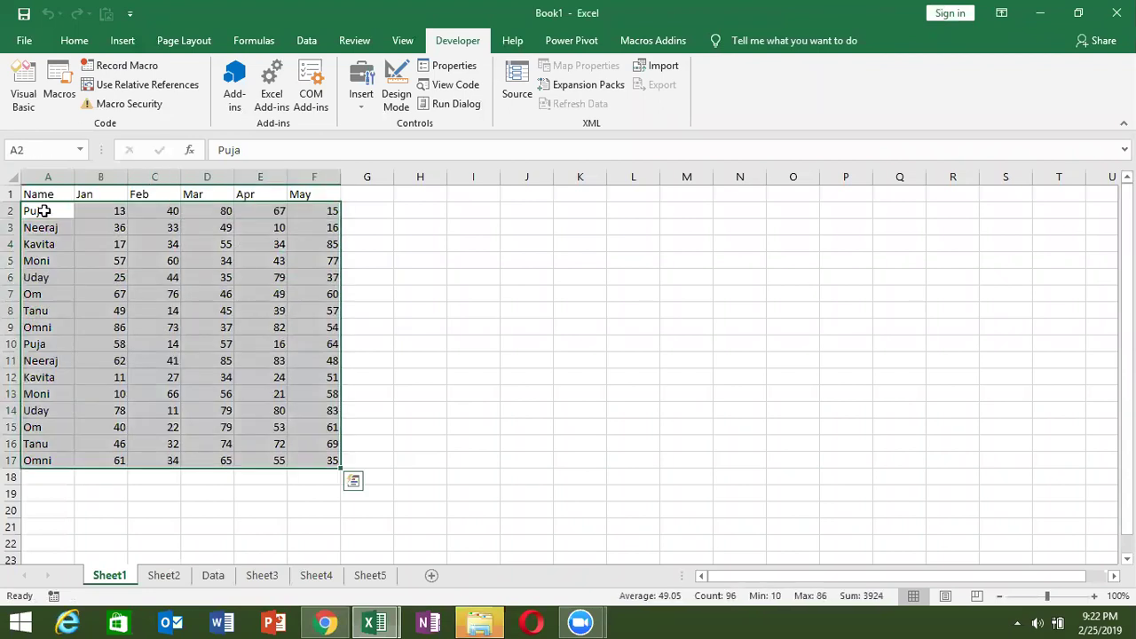
{"action": "key", "text": "ctrl+Home"}
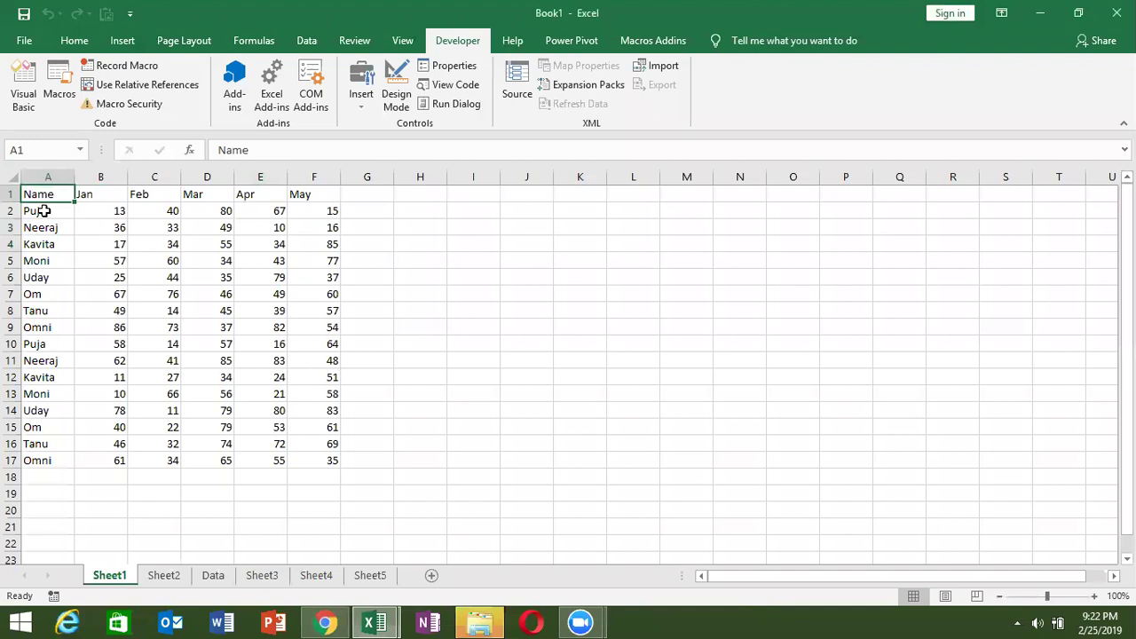
{"action": "key", "text": "Right"}
{"action": "key", "text": "Right"}
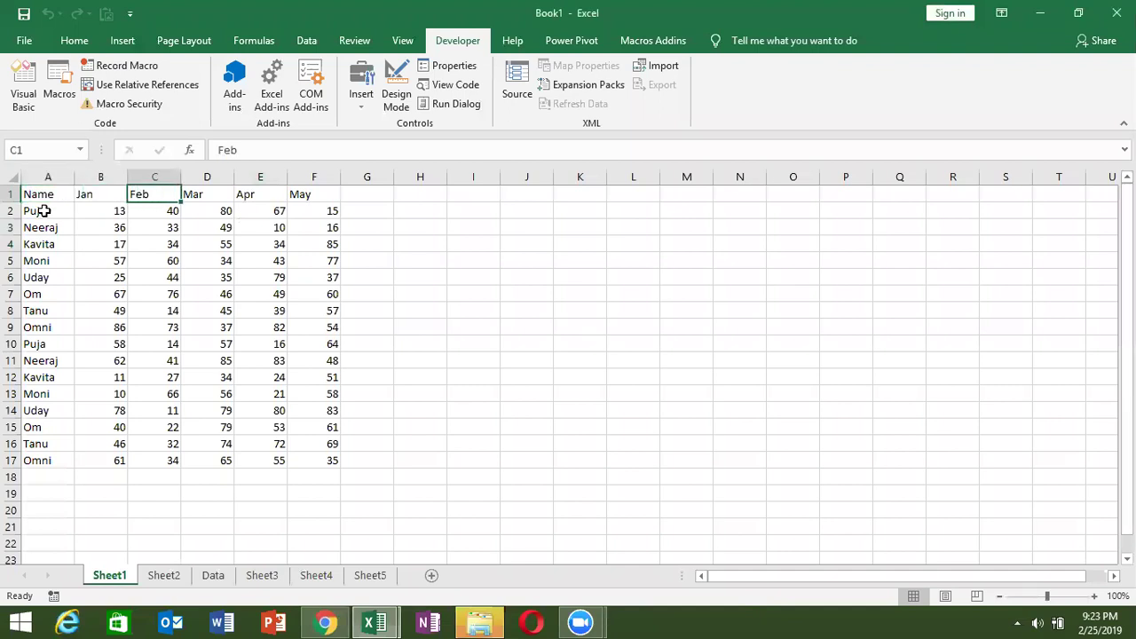
{"action": "key", "text": "Left"}
{"action": "key", "text": "Left"}
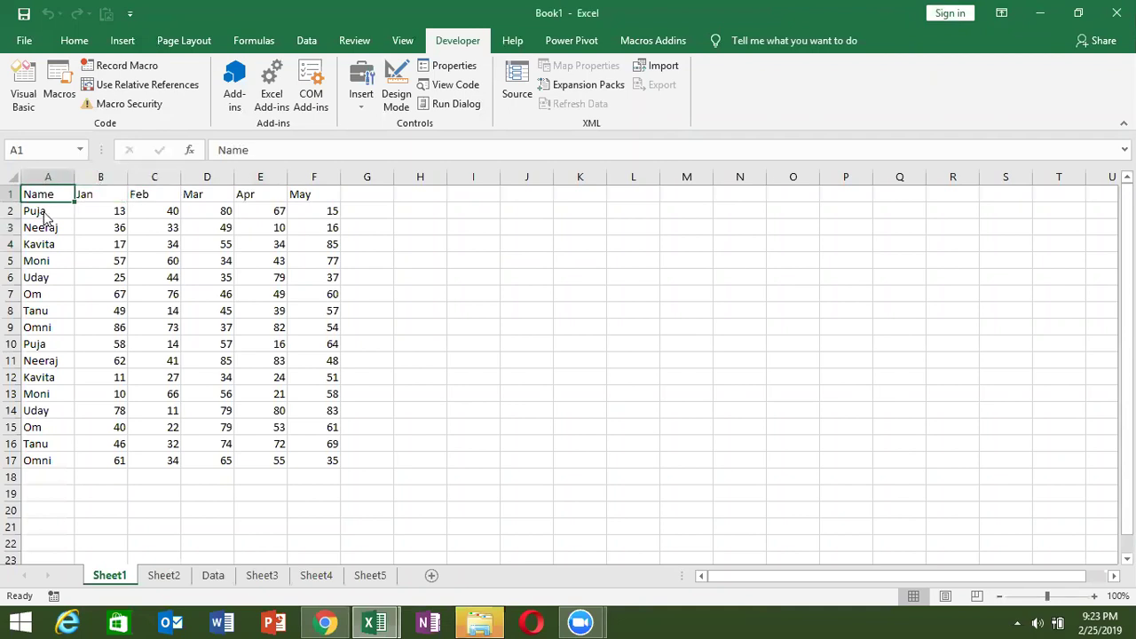
{"action": "key", "text": "alt+F11"}
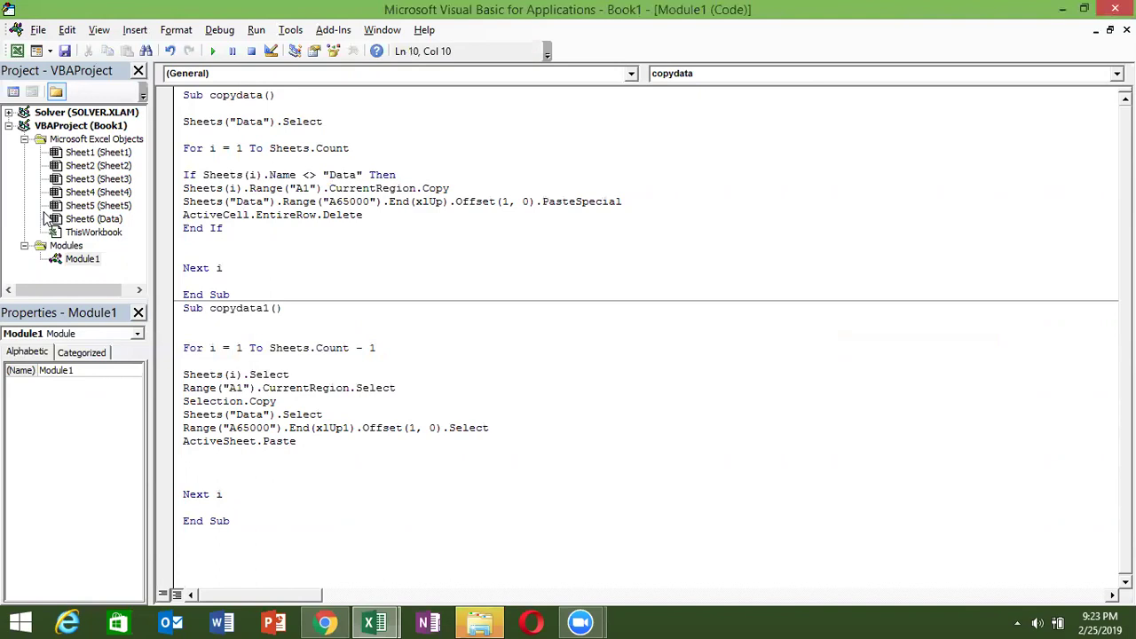
{"action": "key", "text": "Down"}
{"action": "key", "text": "Down"}
{"action": "key", "text": "Down"}
{"action": "key", "text": "Down"}
{"action": "key", "text": "Down"}
{"action": "key", "text": "Down"}
{"action": "key", "text": "Down"}
{"action": "key", "text": "Down"}
{"action": "key", "text": "Down"}
{"action": "key", "text": "Down"}
{"action": "key", "text": "Down"}
{"action": "key", "text": "Down"}
{"action": "key", "text": "Down"}
{"action": "key", "text": "Down"}
{"action": "left_click_drag", "start_coordinate": [183, 375], "coordinate": [239, 452]}
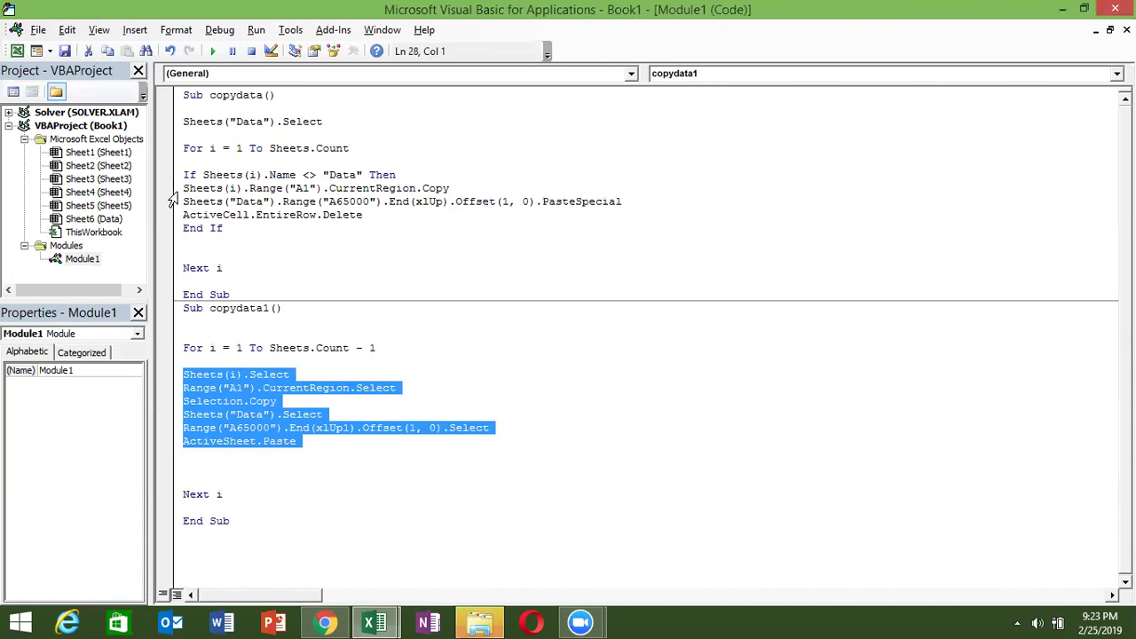
{"action": "left_click_drag", "start_coordinate": [184, 187], "coordinate": [631, 213]}
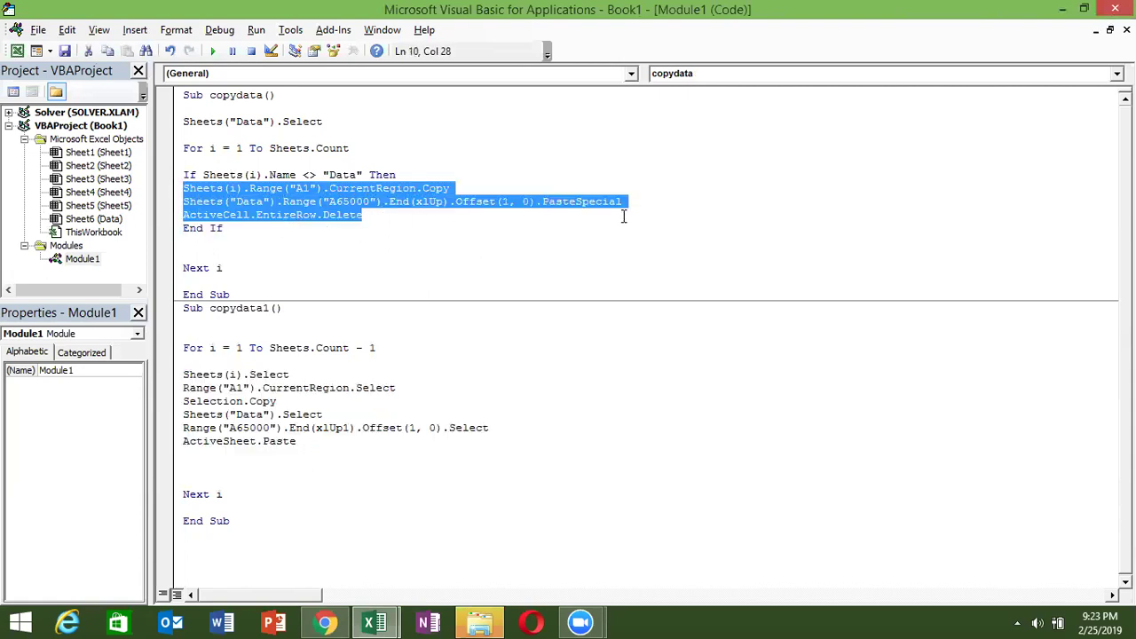
{"action": "left_click_drag", "start_coordinate": [301, 443], "coordinate": [190, 374]}
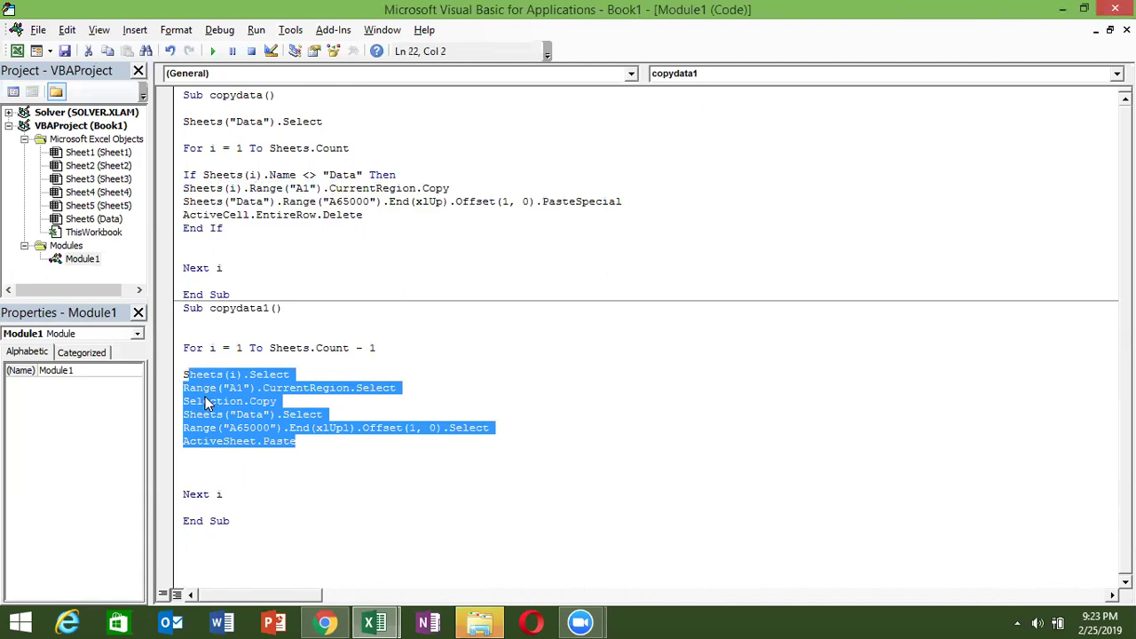
{"action": "left_click", "coordinate": [293, 456]}
{"action": "left_click", "coordinate": [303, 483]}
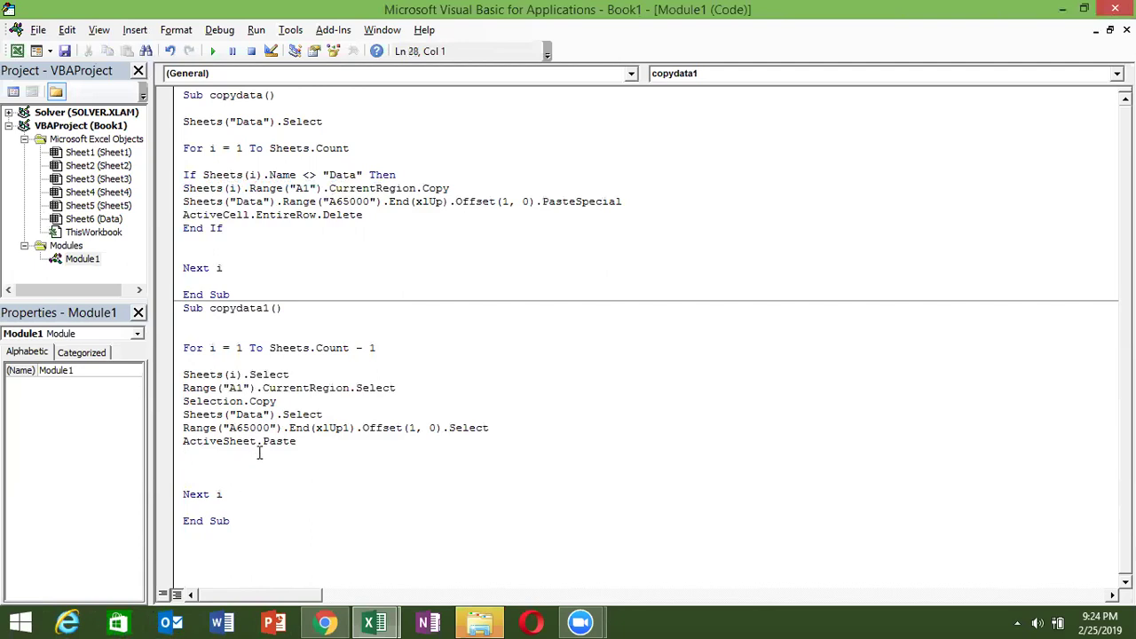
{"action": "key", "text": "alt+F11"}
Browse Sheet1 through Sheet5 and scroll the merged Data sheet.
{"action": "left_click", "coordinate": [160, 577]}
{"action": "left_click", "coordinate": [212, 577]}
{"action": "left_click", "coordinate": [267, 577]}
{"action": "left_click", "coordinate": [318, 577]}
{"action": "left_click", "coordinate": [369, 577]}
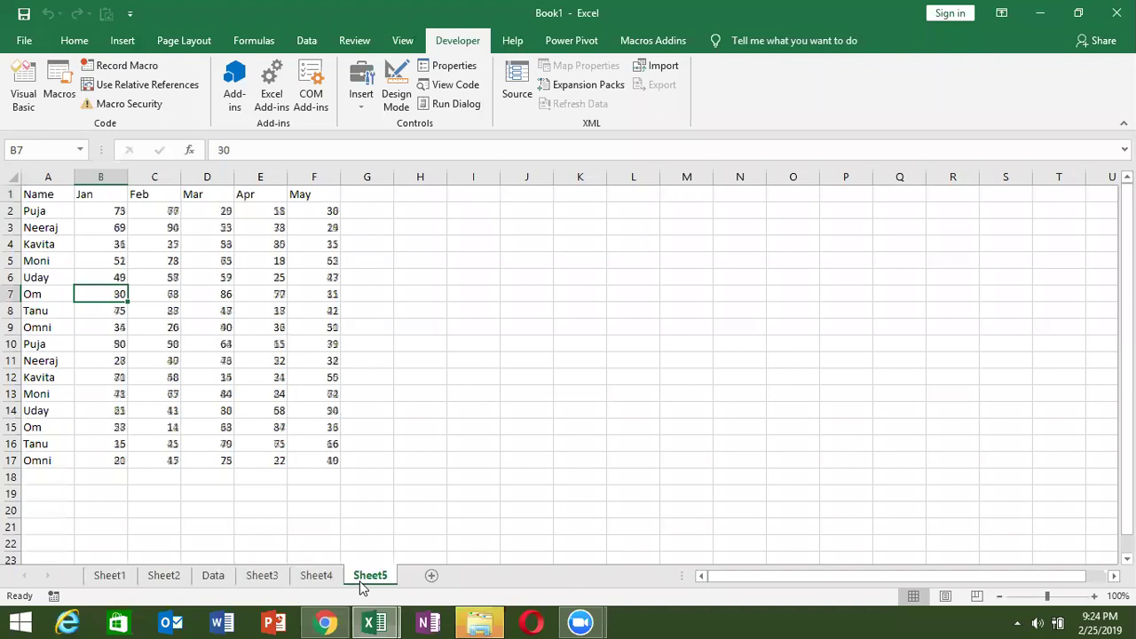
{"action": "left_click", "coordinate": [204, 577]}
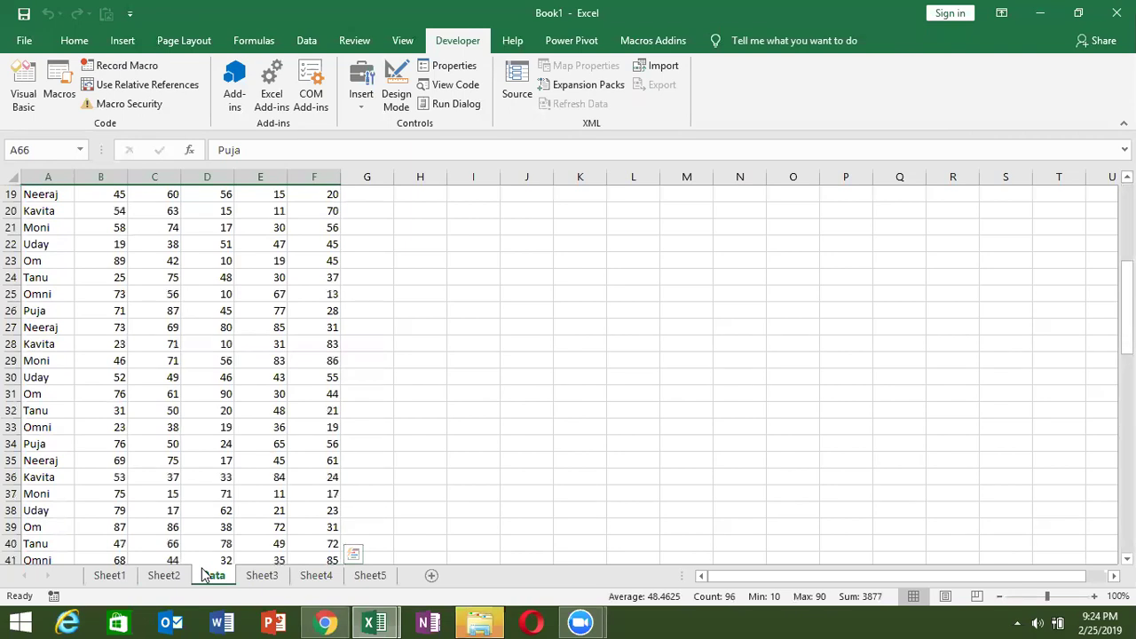
{"action": "scroll", "coordinate": [263, 474], "scroll_direction": "up", "scroll_amount": 1}
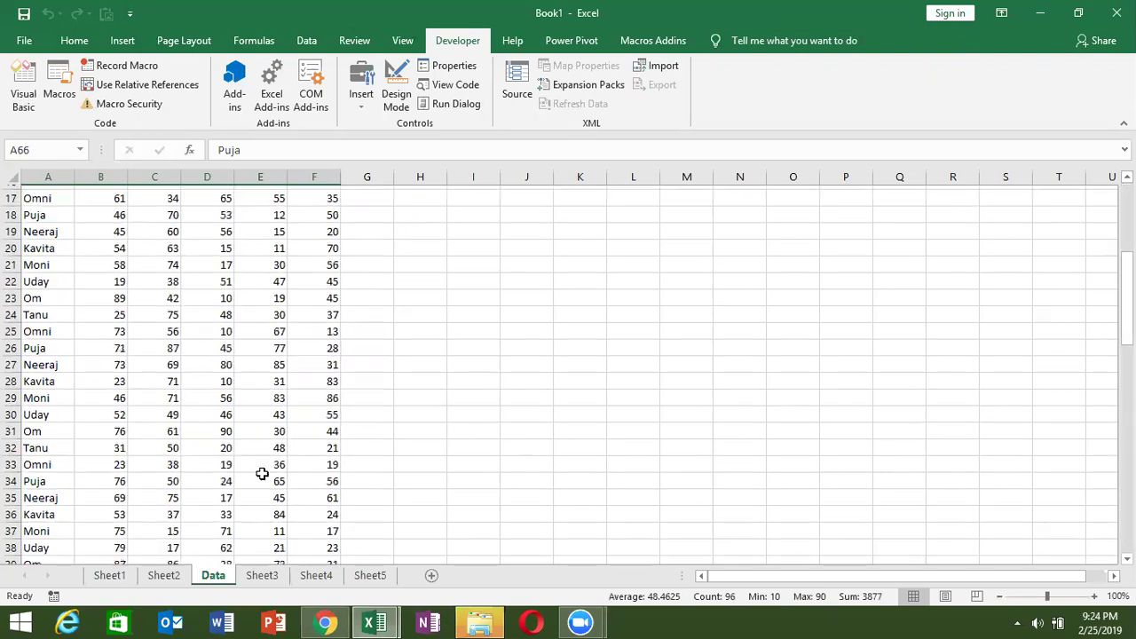
{"action": "scroll", "coordinate": [272, 440], "scroll_direction": "up", "scroll_amount": 3}
{"action": "scroll", "coordinate": [272, 444], "scroll_direction": "up", "scroll_amount": 2}
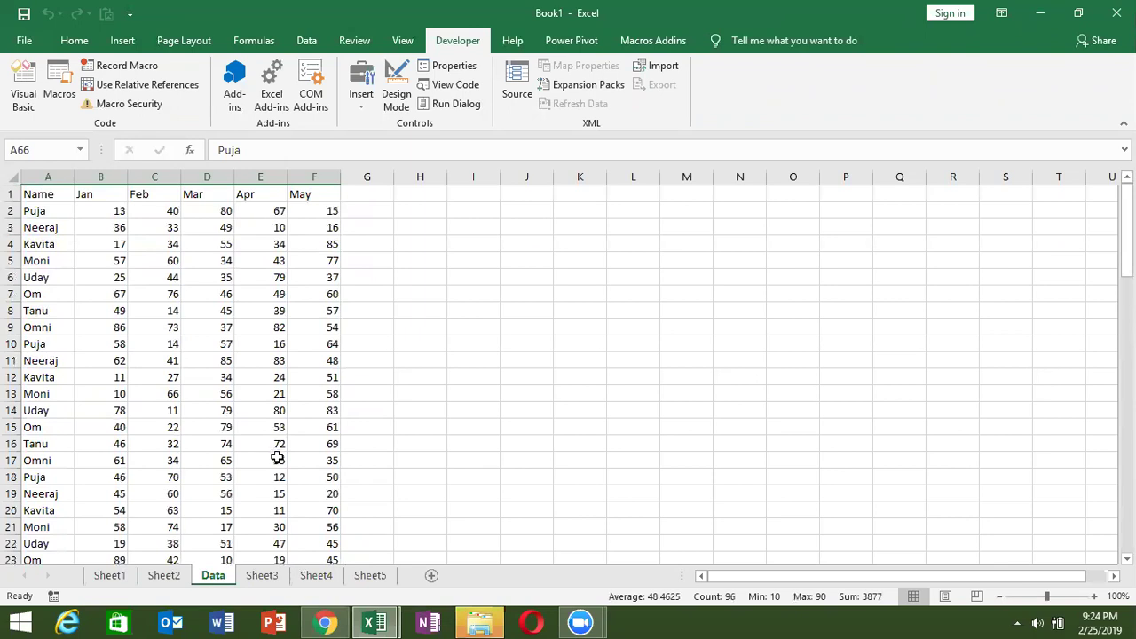
Look over Sheet1's Jan to Apr columns for comparison.
{"action": "left_click", "coordinate": [110, 575]}
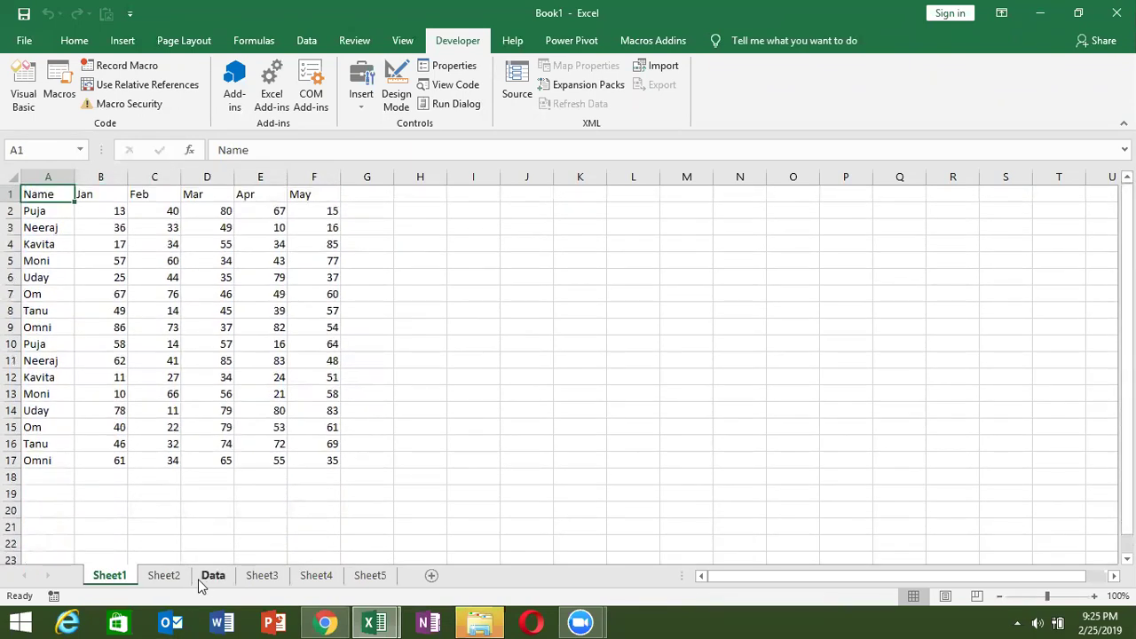
{"action": "left_click", "coordinate": [182, 576]}
{"action": "left_click", "coordinate": [109, 575]}
{"action": "left_click", "coordinate": [111, 179]}
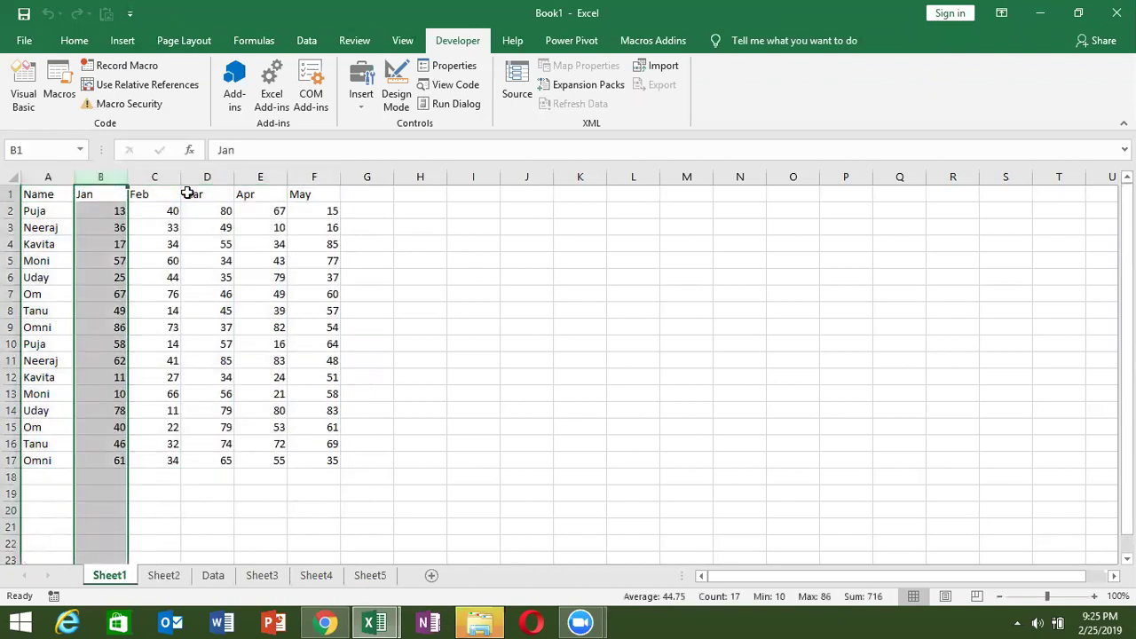
{"action": "left_click_drag", "start_coordinate": [154, 177], "coordinate": [260, 177]}
{"action": "left_click", "coordinate": [275, 264]}
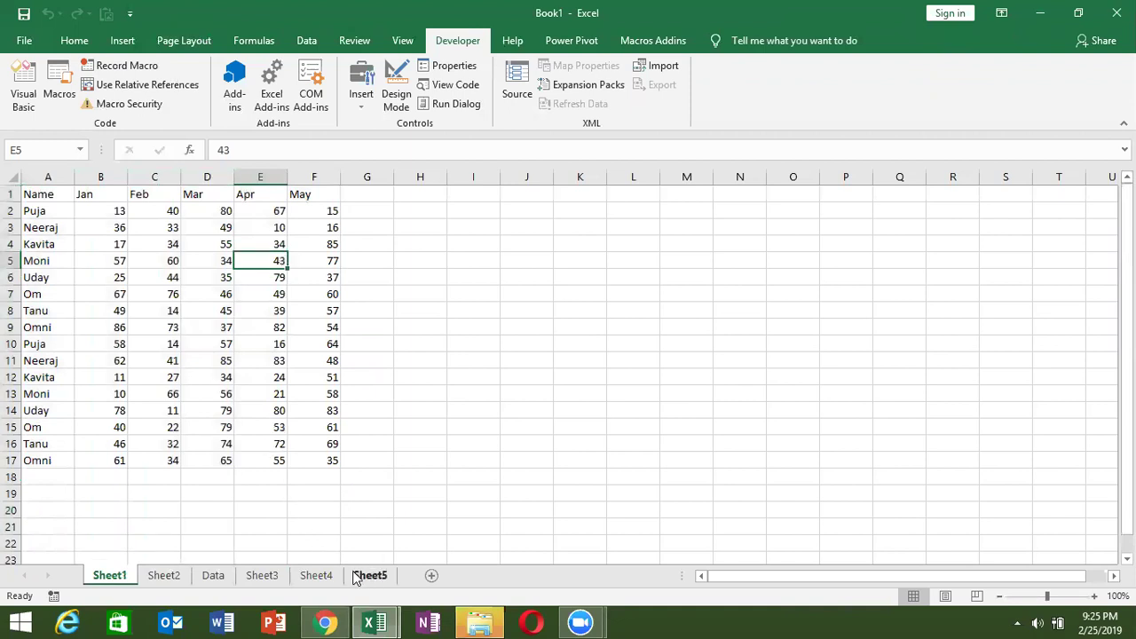
Select the Data sheet's A1:E1 header and move the Data sheet to after Sheet5.
{"action": "left_click", "coordinate": [216, 575]}
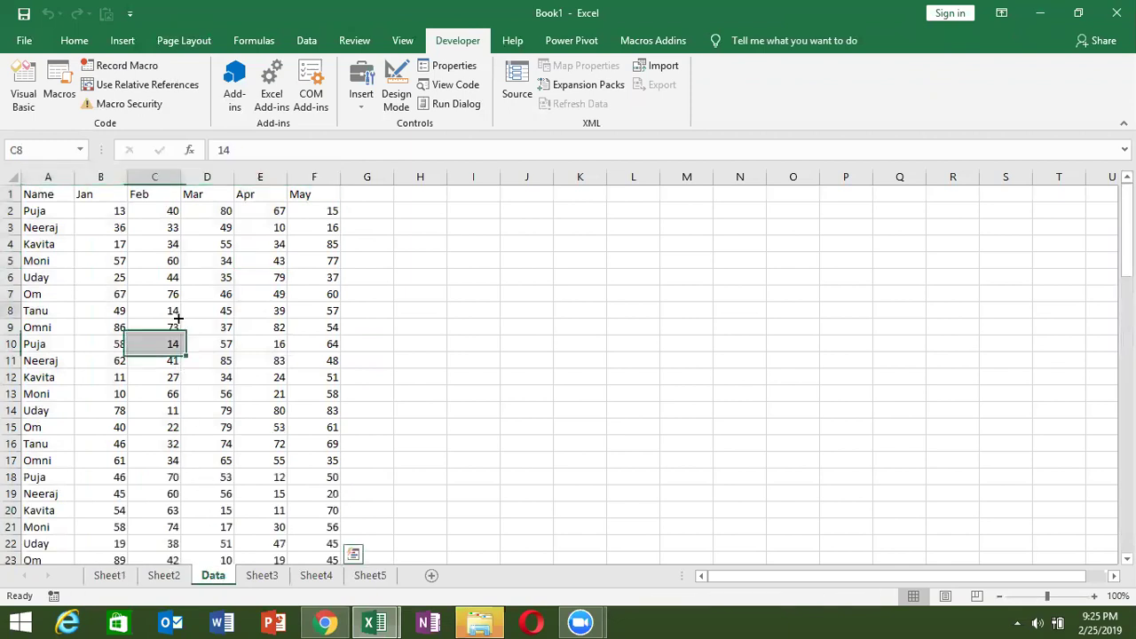
{"action": "left_click", "coordinate": [63, 195]}
{"action": "left_click_drag", "start_coordinate": [98, 195], "coordinate": [272, 193]}
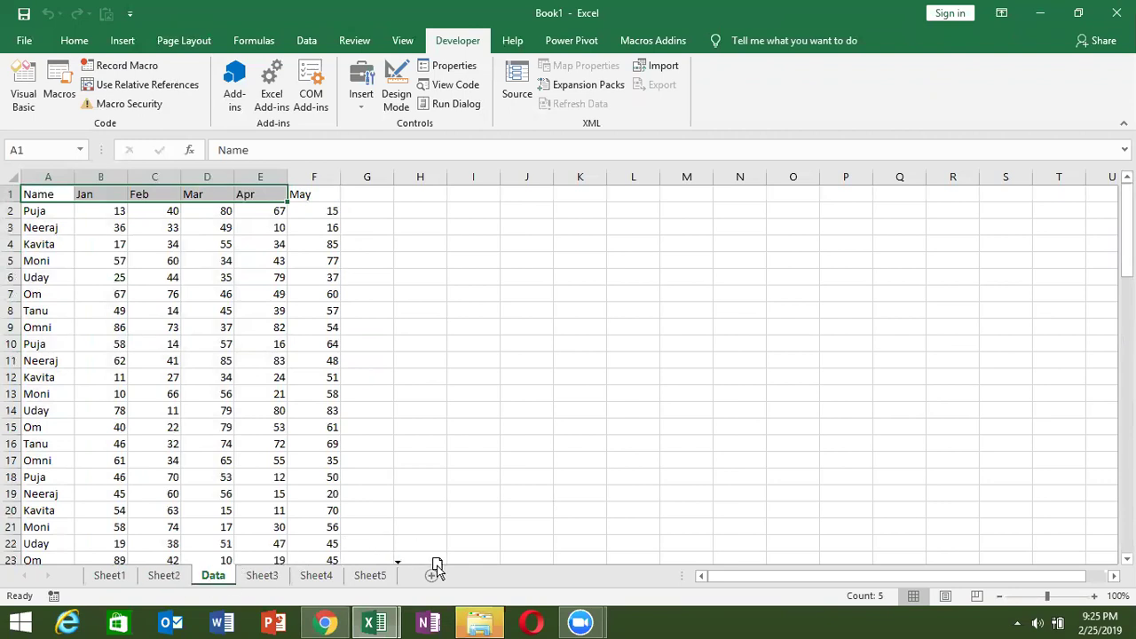
{"action": "left_click_drag", "start_coordinate": [220, 581], "coordinate": [435, 562]}
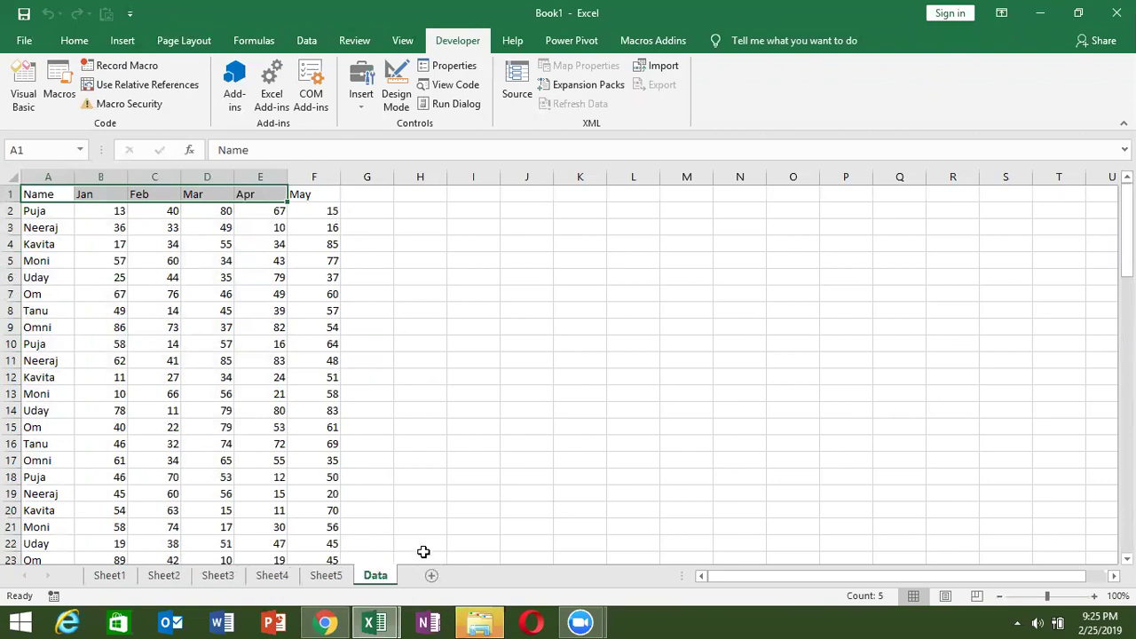
Select the Jan–Mar columns, then columns A to F, on the Data sheet.
{"action": "left_click", "coordinate": [279, 411]}
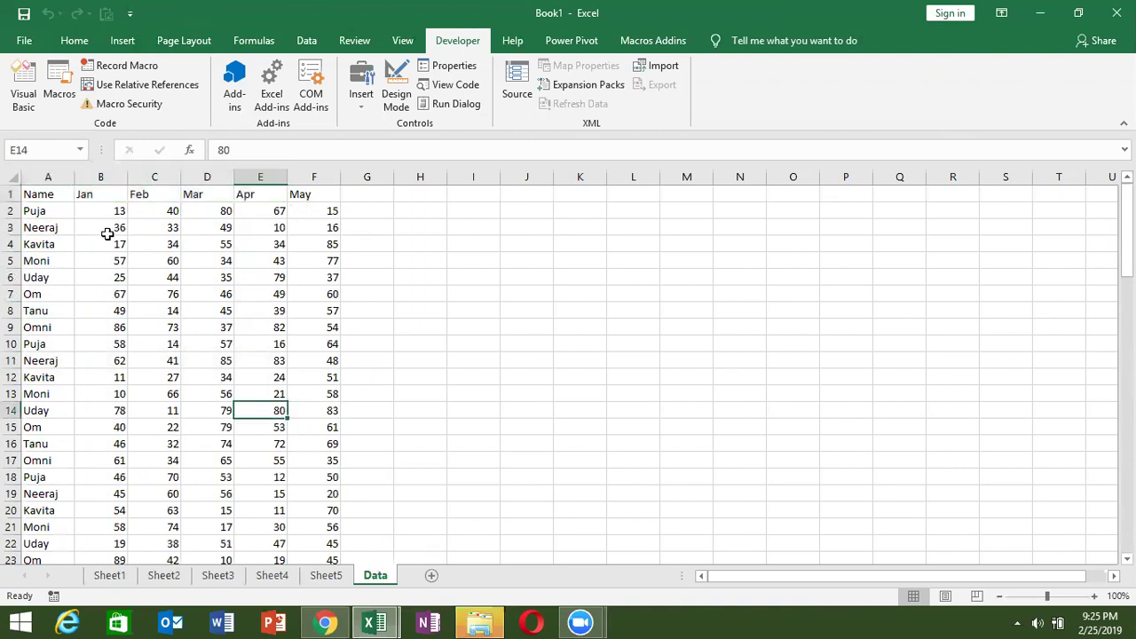
{"action": "left_click", "coordinate": [105, 177]}
{"action": "left_click_drag", "start_coordinate": [104, 176], "coordinate": [226, 182]}
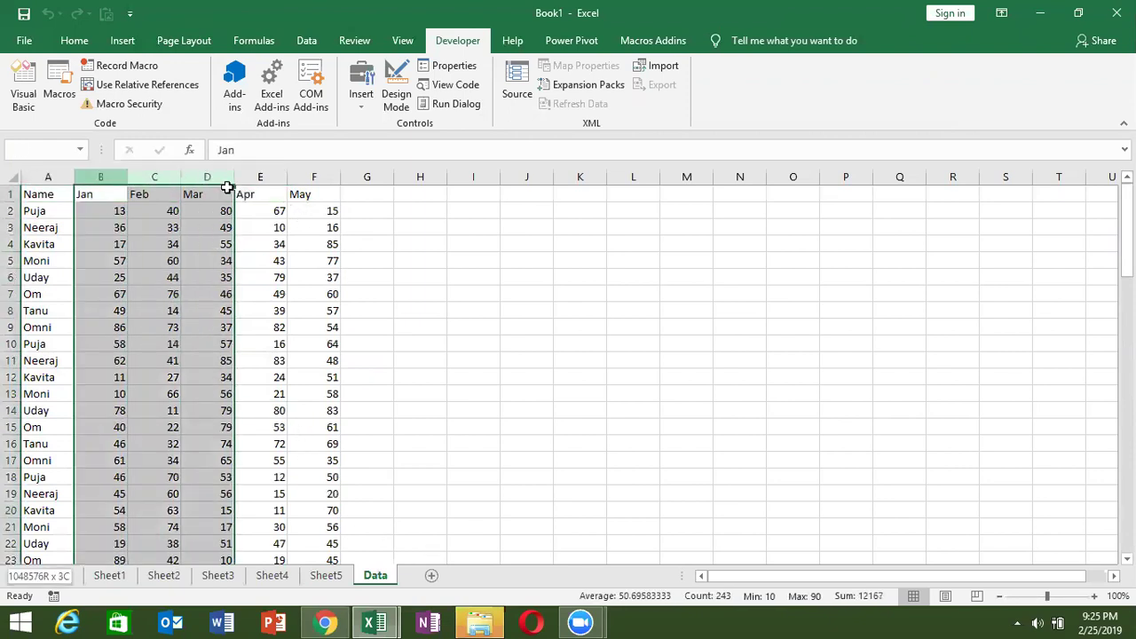
{"action": "left_click", "coordinate": [49, 177]}
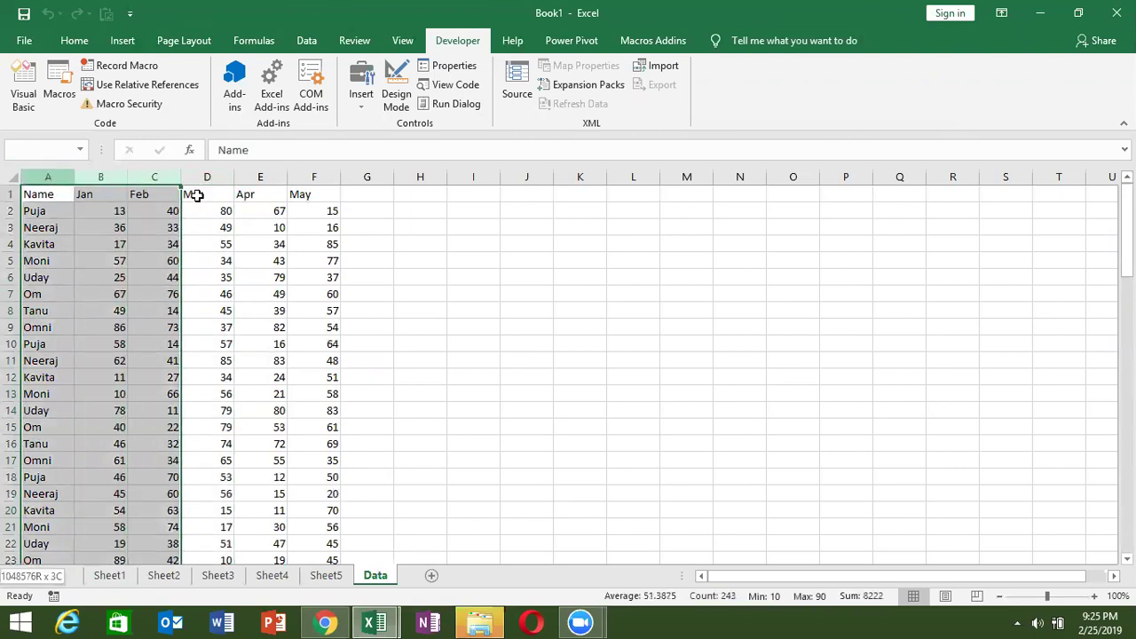
{"action": "left_click_drag", "start_coordinate": [52, 182], "coordinate": [310, 223]}
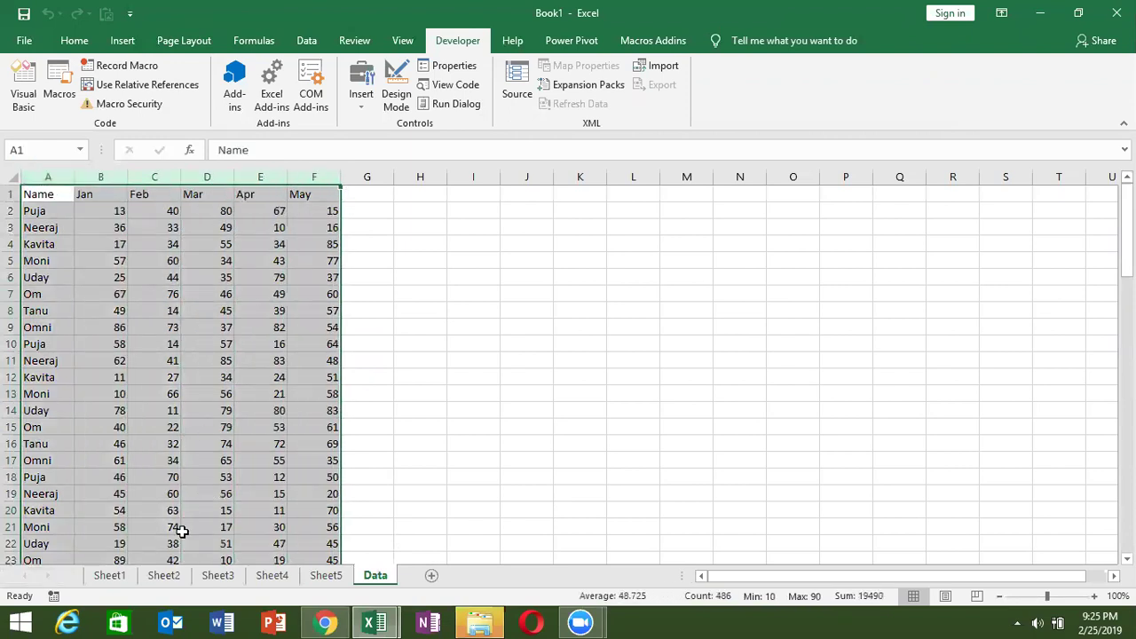
Step through Sheet2 and Sheet3 to Sheet4 and select its Jan column.
{"action": "left_click", "coordinate": [163, 575]}
{"action": "left_click", "coordinate": [102, 581]}
{"action": "left_click", "coordinate": [163, 575]}
{"action": "left_click", "coordinate": [217, 575]}
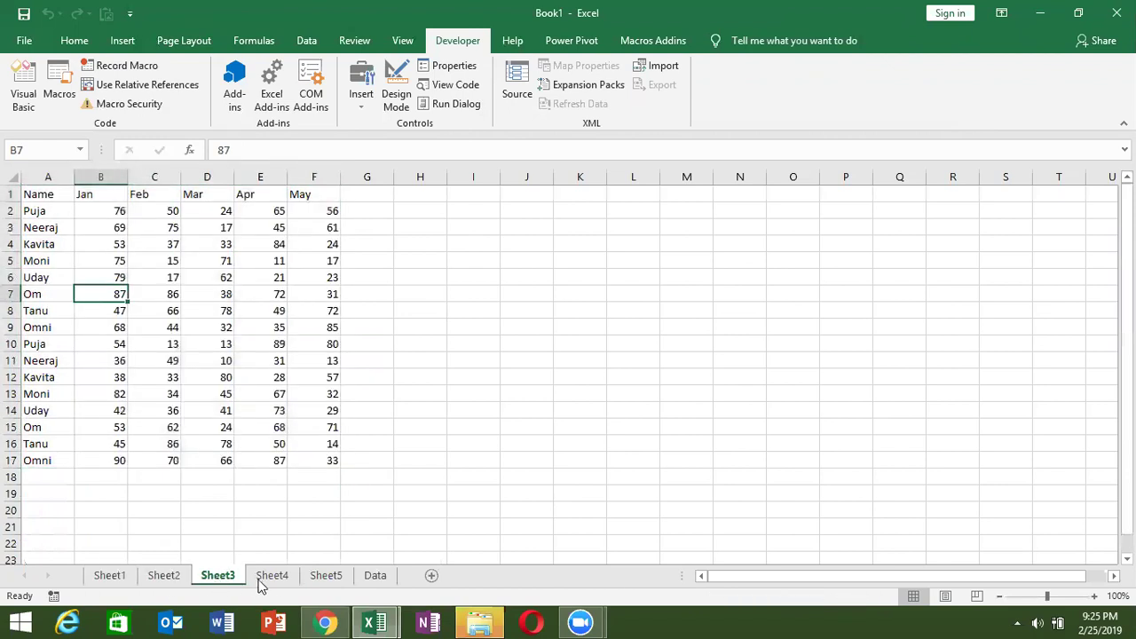
{"action": "left_click", "coordinate": [272, 575]}
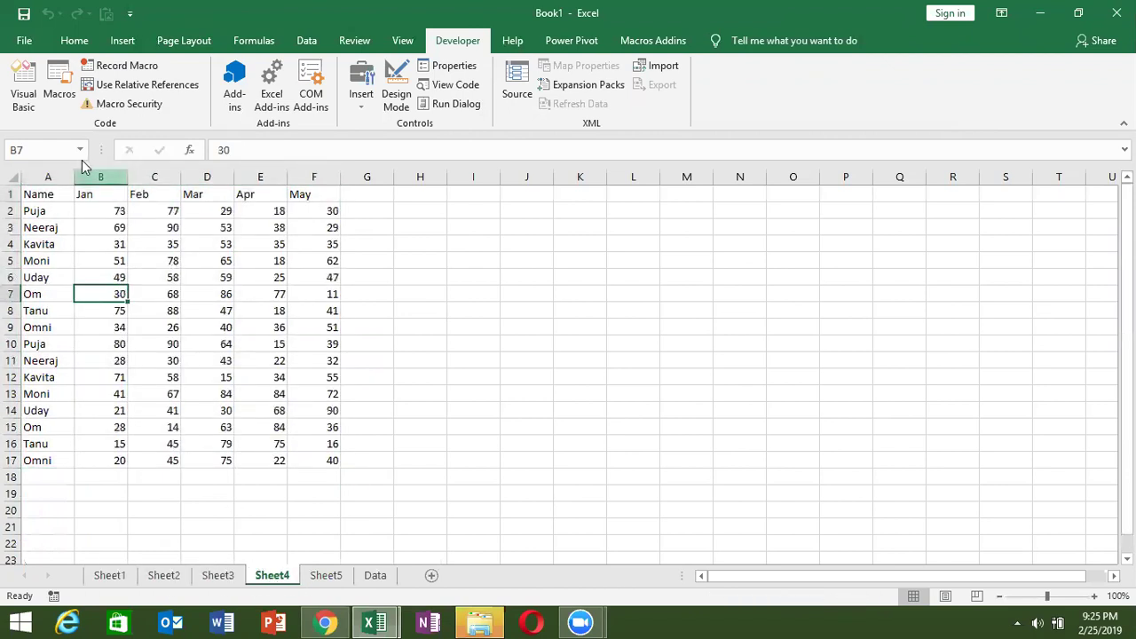
{"action": "left_click", "coordinate": [103, 170]}
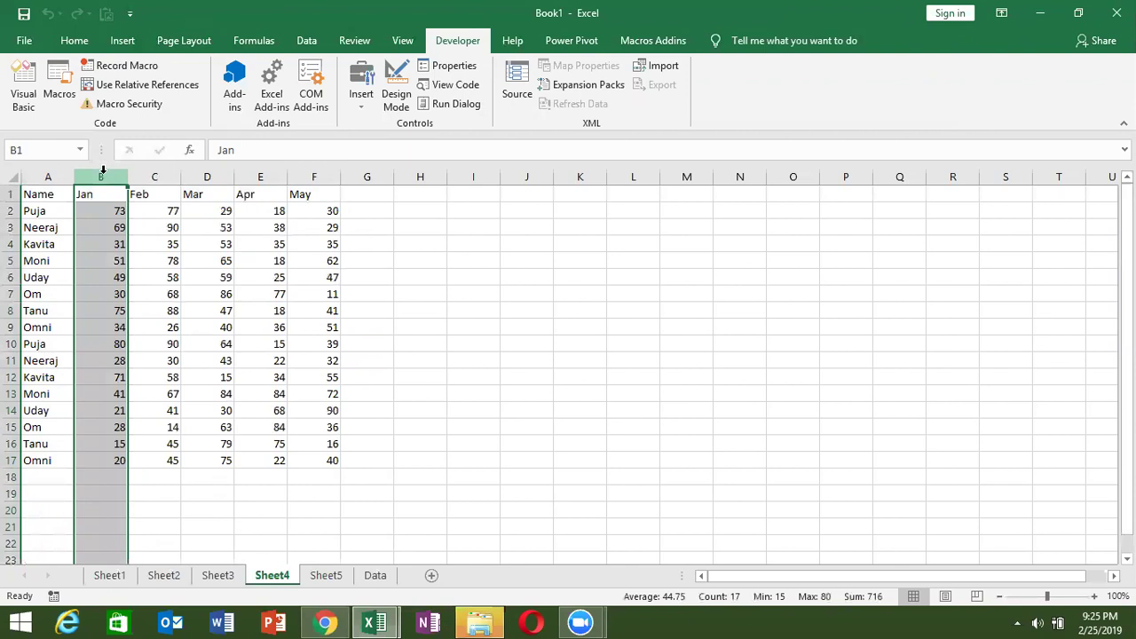
On the Data sheet, add the headers Total in G1 and Sheet_Name in H1.
{"action": "left_click", "coordinate": [154, 206]}
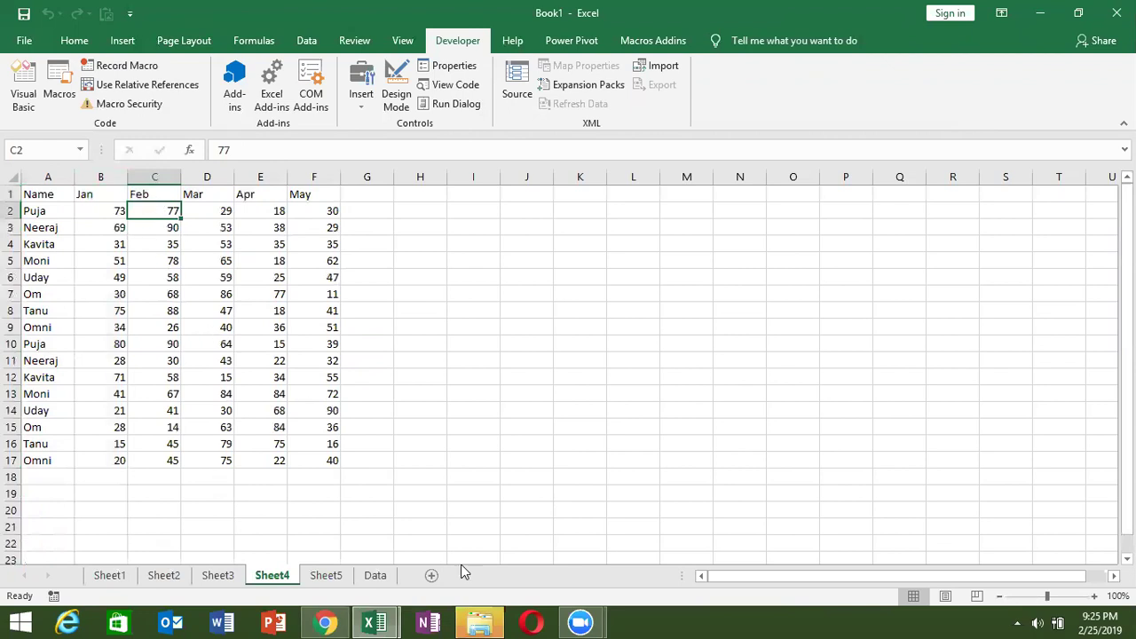
{"action": "left_click", "coordinate": [327, 578]}
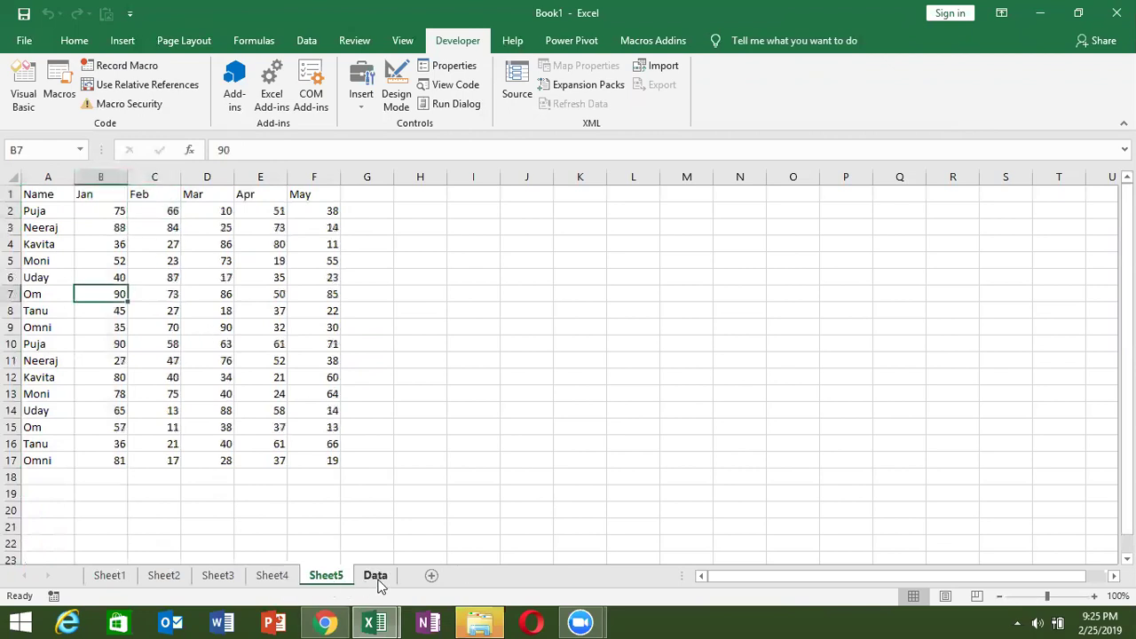
{"action": "left_click", "coordinate": [378, 577]}
{"action": "left_click", "coordinate": [375, 201]}
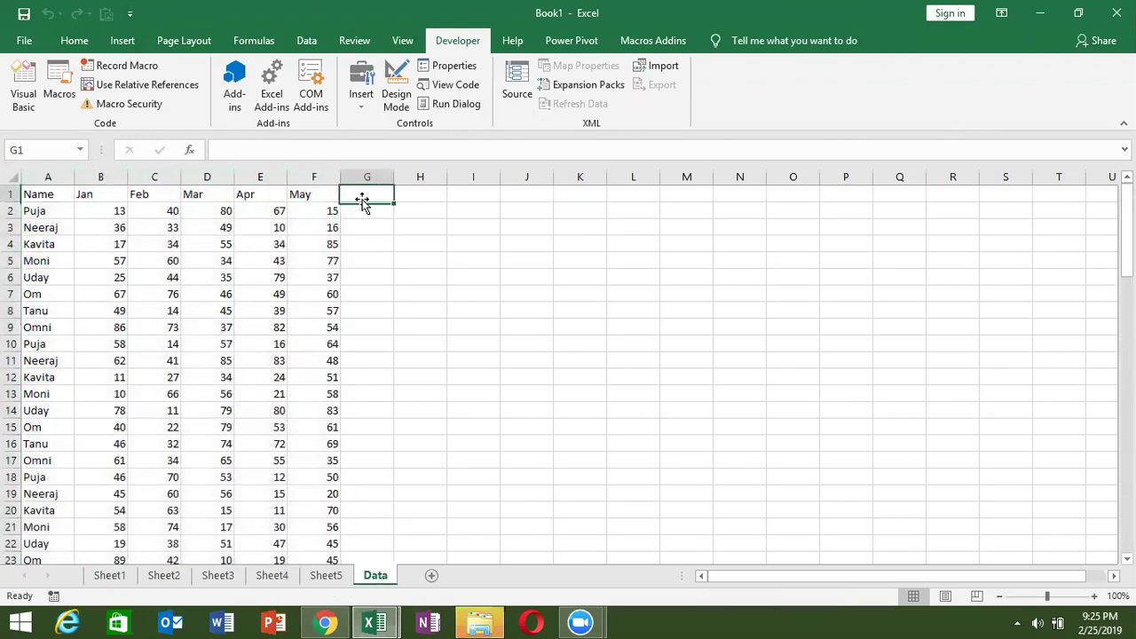
{"action": "scroll", "coordinate": [13, 360], "scroll_direction": "down", "scroll_amount": 5}
{"action": "scroll", "coordinate": [13, 361], "scroll_direction": "up", "scroll_amount": 5}
{"action": "type", "text": "Total"}
{"action": "key", "text": "Return"}
{"action": "key", "text": "Up"}
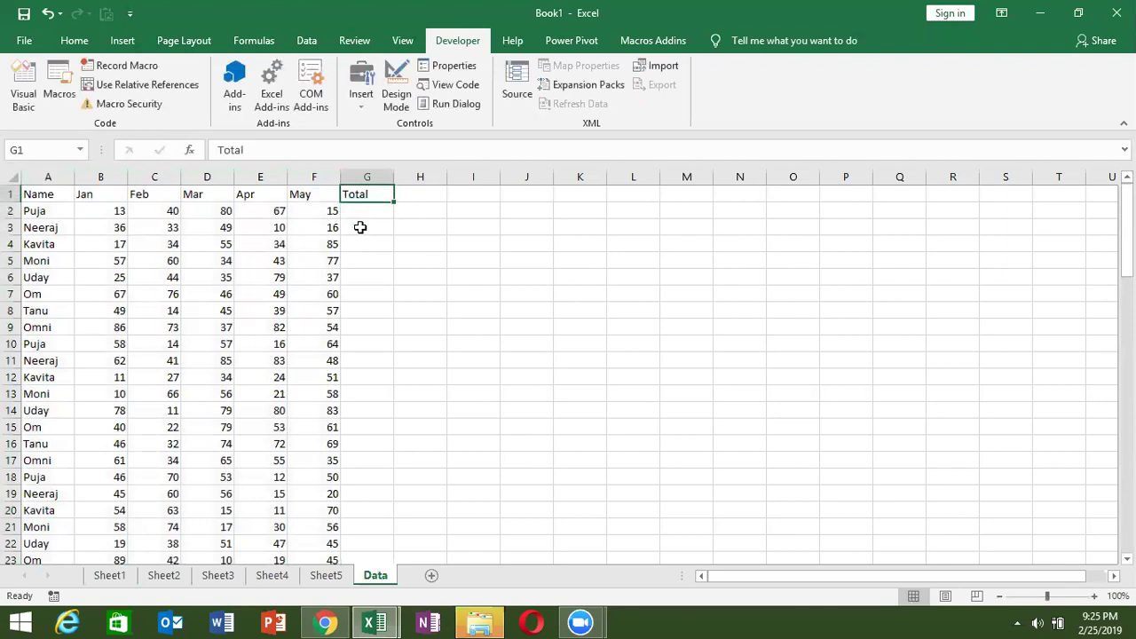
{"action": "key", "text": "Right"}
{"action": "type", "text": "Sheet_Name"}
{"action": "key", "text": "Return"}
Start a formula in G2, cancel it, and switch to the VBA macro editor.
{"action": "key", "text": "Left"}
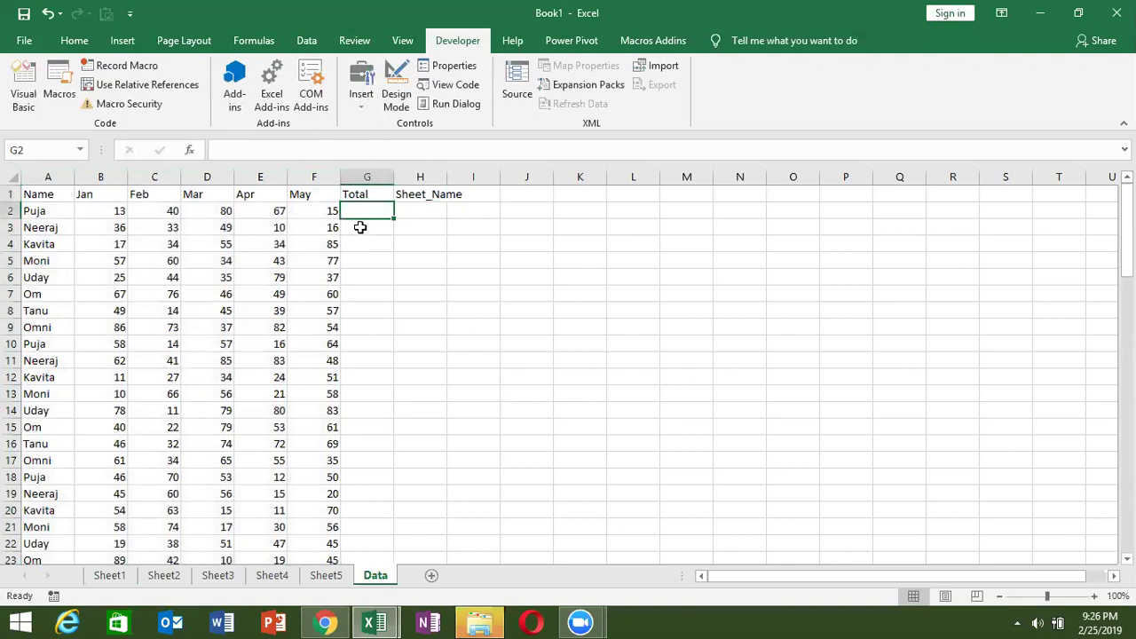
{"action": "type", "text": "="}
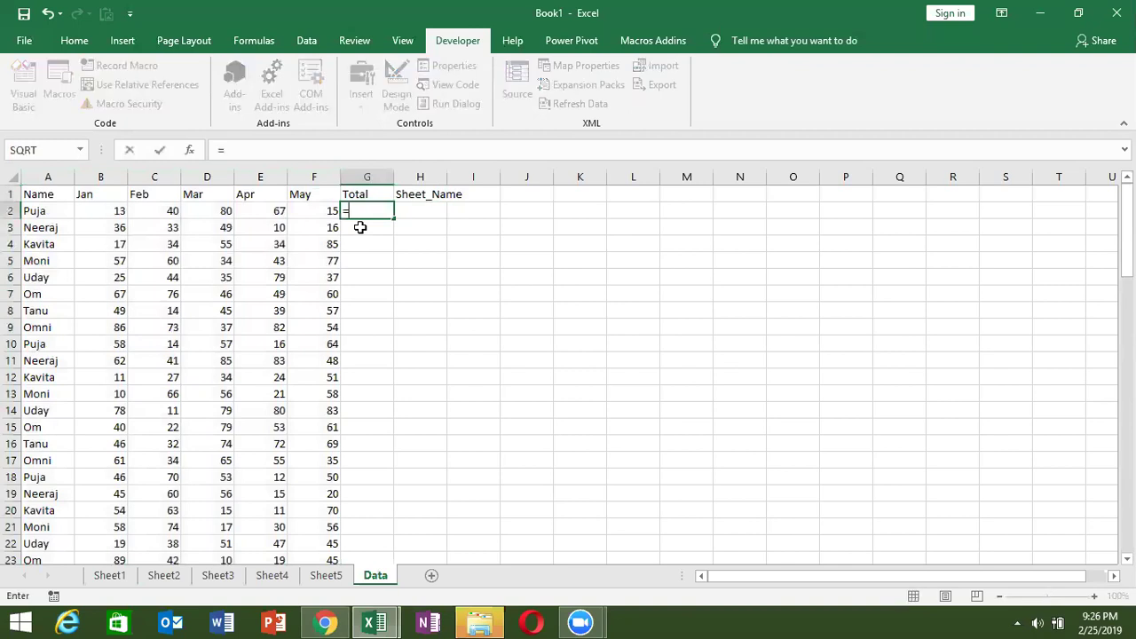
{"action": "key", "text": "Escape"}
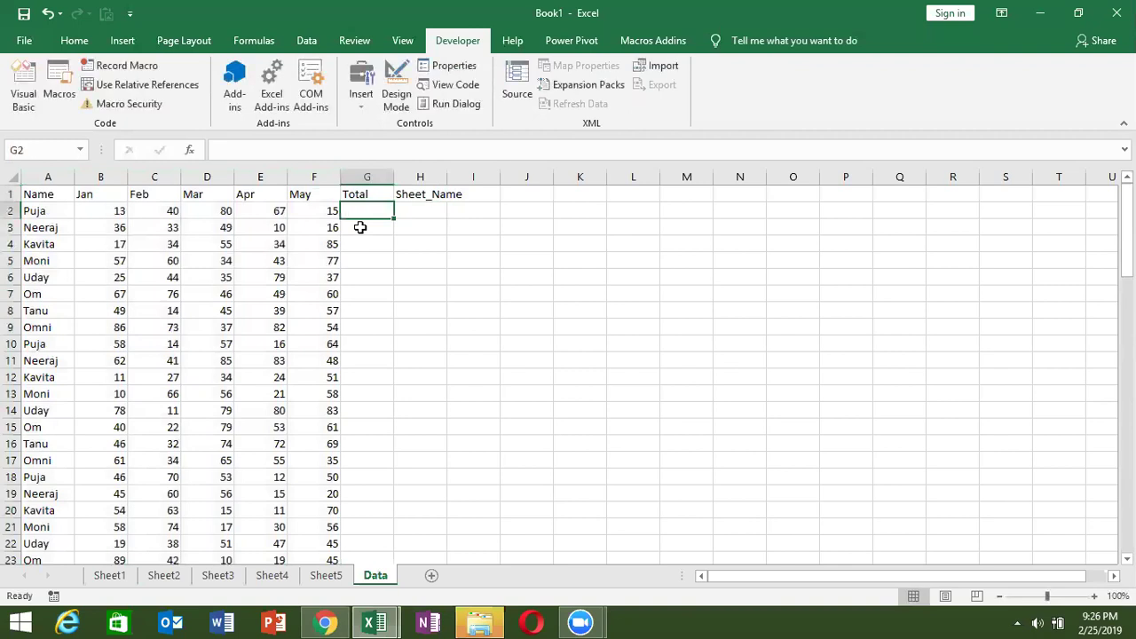
{"action": "key", "text": "alt+F11"}
Insert a blank line above End If in the macro.
{"action": "left_click", "coordinate": [190, 232]}
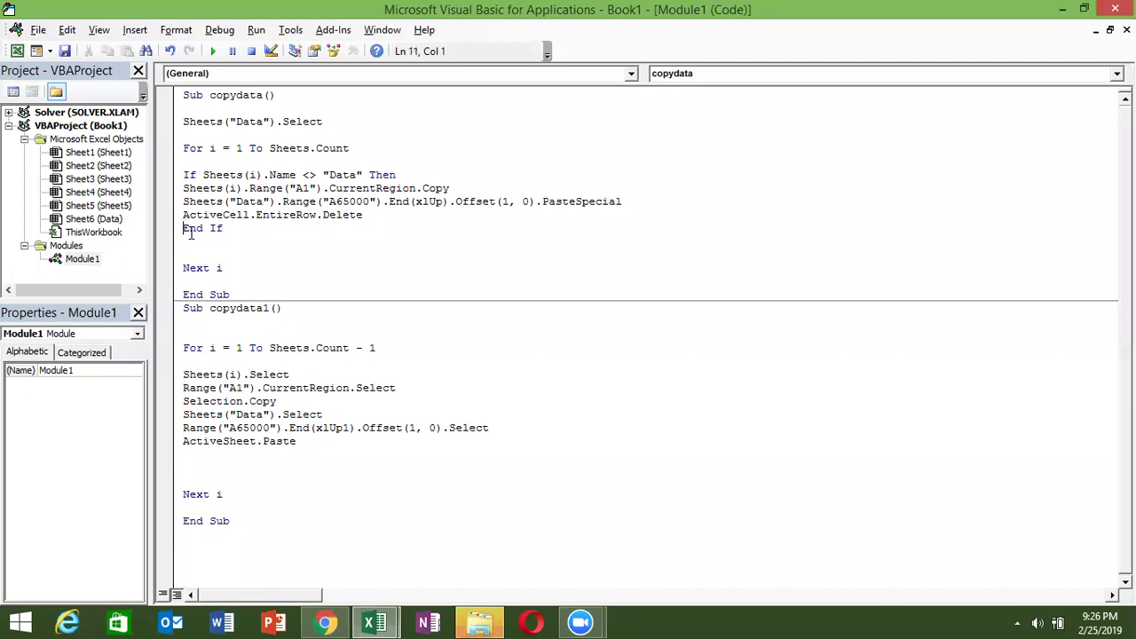
{"action": "key", "text": "Return"}
{"action": "key", "text": "Up"}
{"action": "key", "text": "alt+Tab"}
{"action": "key", "text": "alt+F11"}
Type Range("G65000").End(xlUp).Offset(1,0).Value on the new line.
{"action": "type", "text": "ra"}
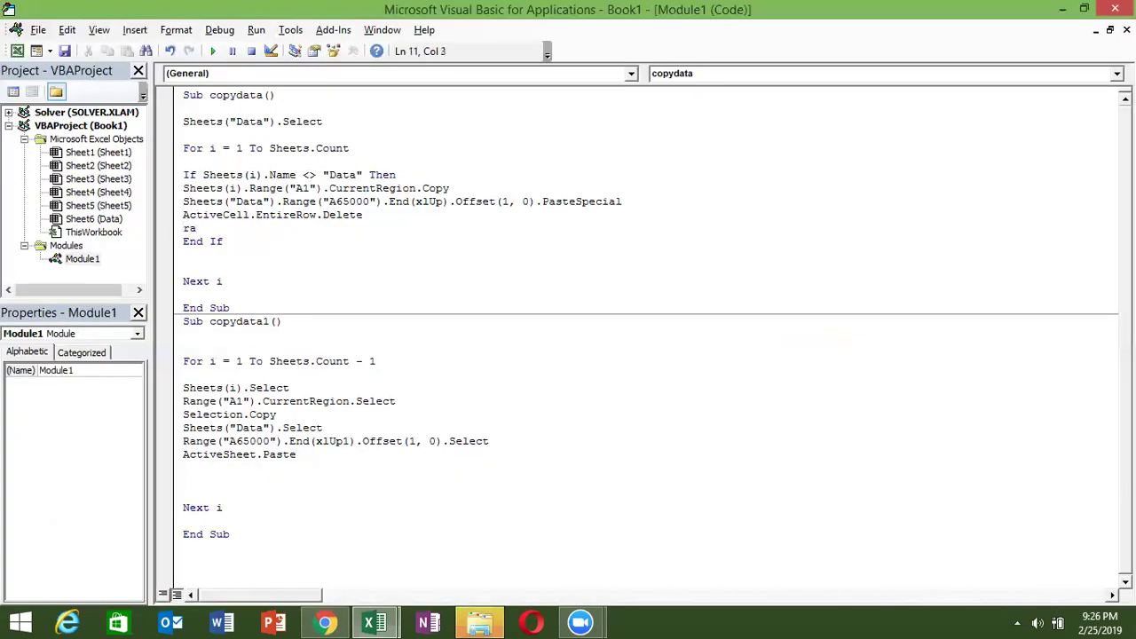
{"action": "type", "text": "nge"}
{"action": "type", "text": "(\""}
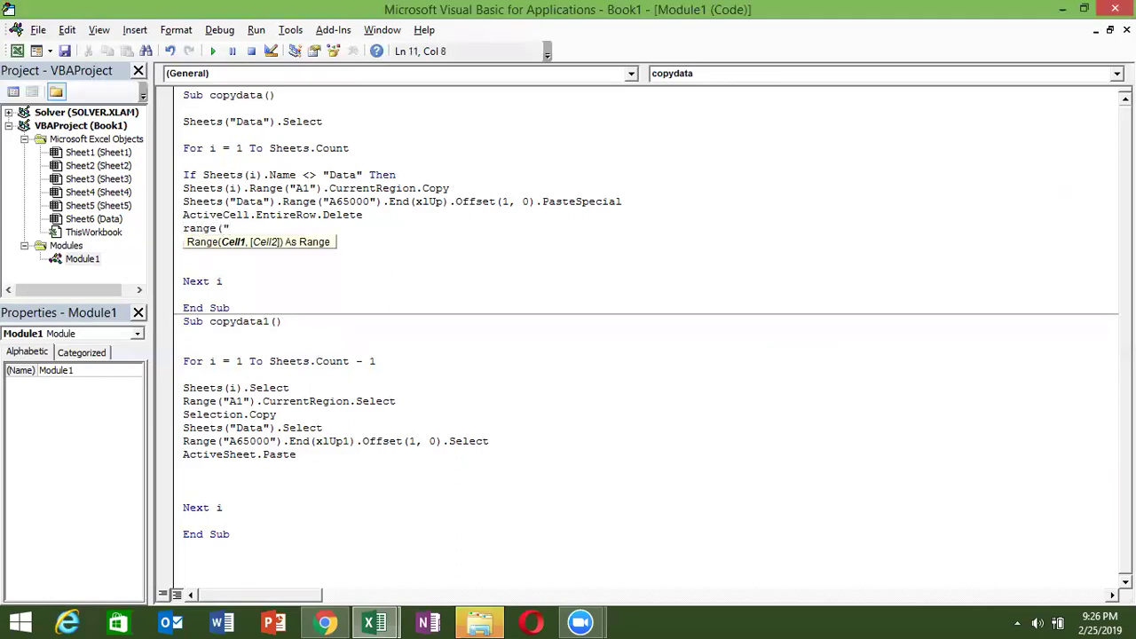
{"action": "type", "text": "G65000\")"}
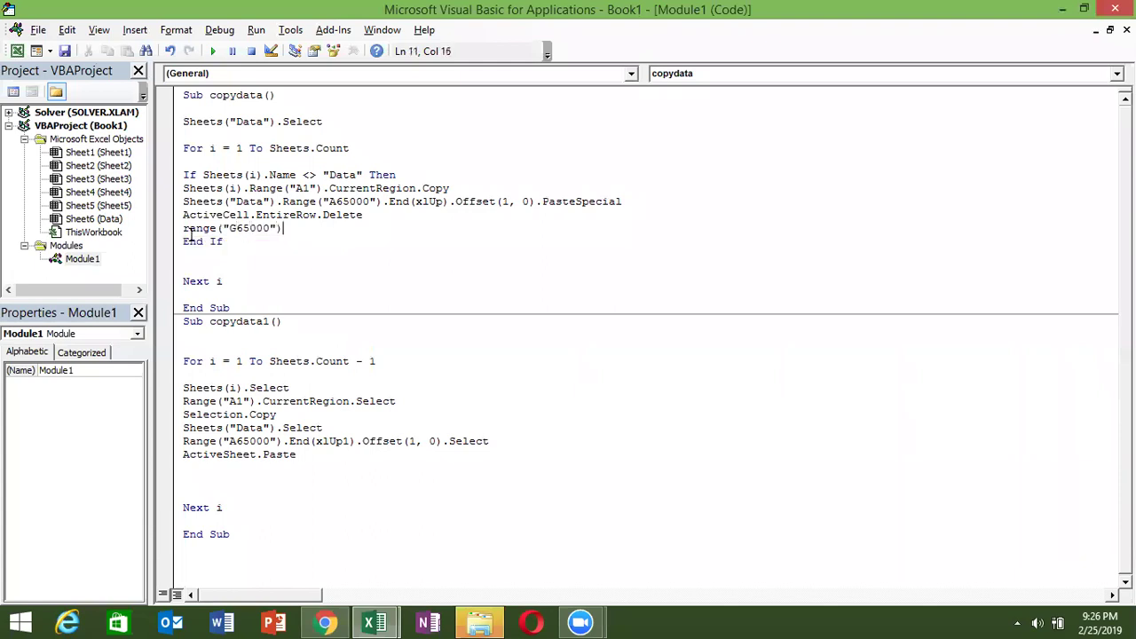
{"action": "type", "text": ".in"}
{"action": "key", "text": "BackSpace"}
{"action": "key", "text": "BackSpace"}
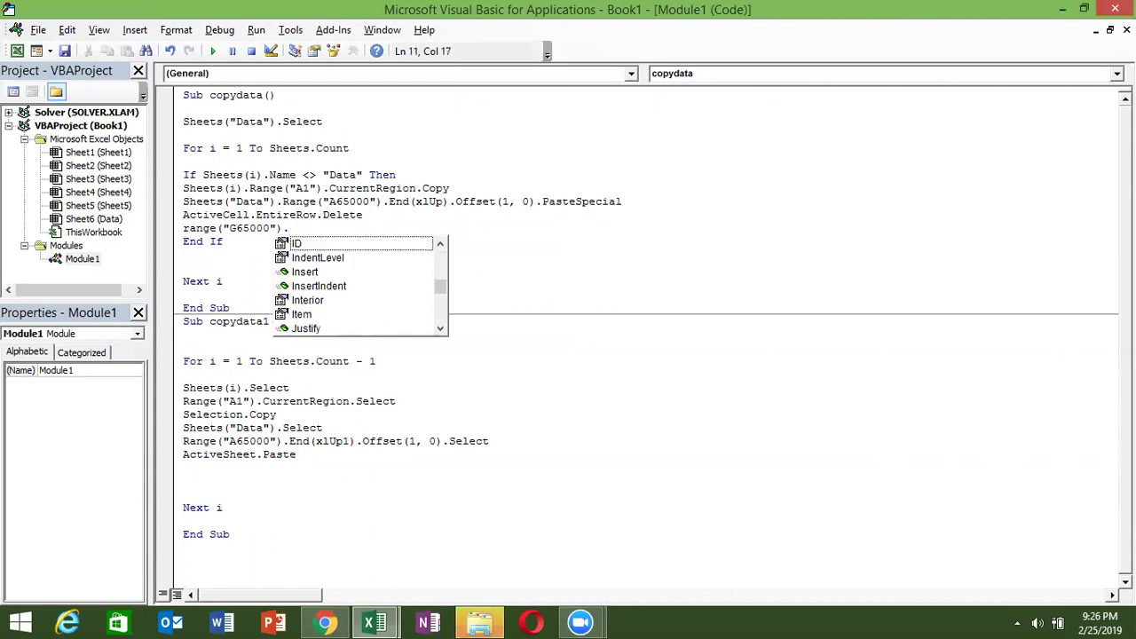
{"action": "type", "text": "e"}
{"action": "key", "text": "Down"}
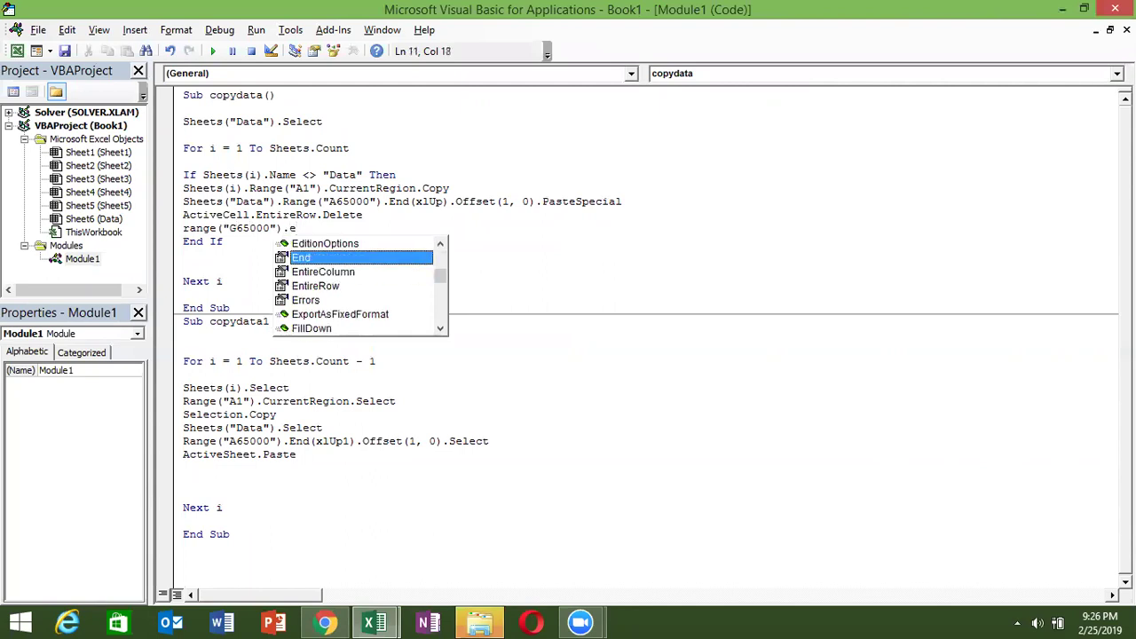
{"action": "key", "text": "Tab"}
{"action": "type", "text": "("}
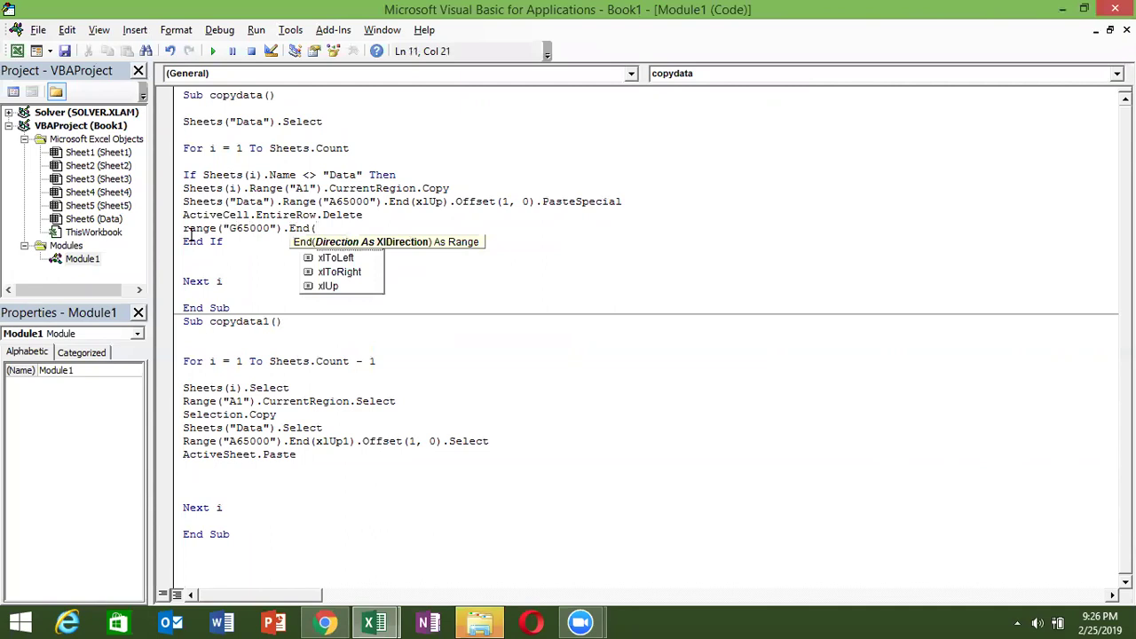
{"action": "key", "text": "Down"}
{"action": "key", "text": "Down"}
{"action": "key", "text": "Down"}
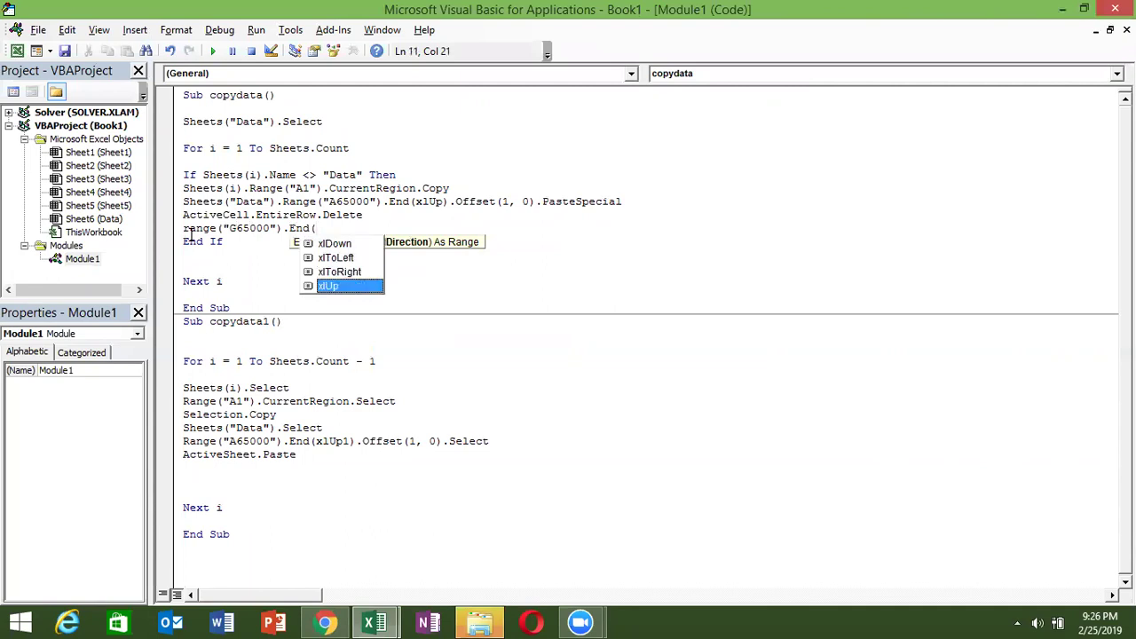
{"action": "type", "text": ")"}
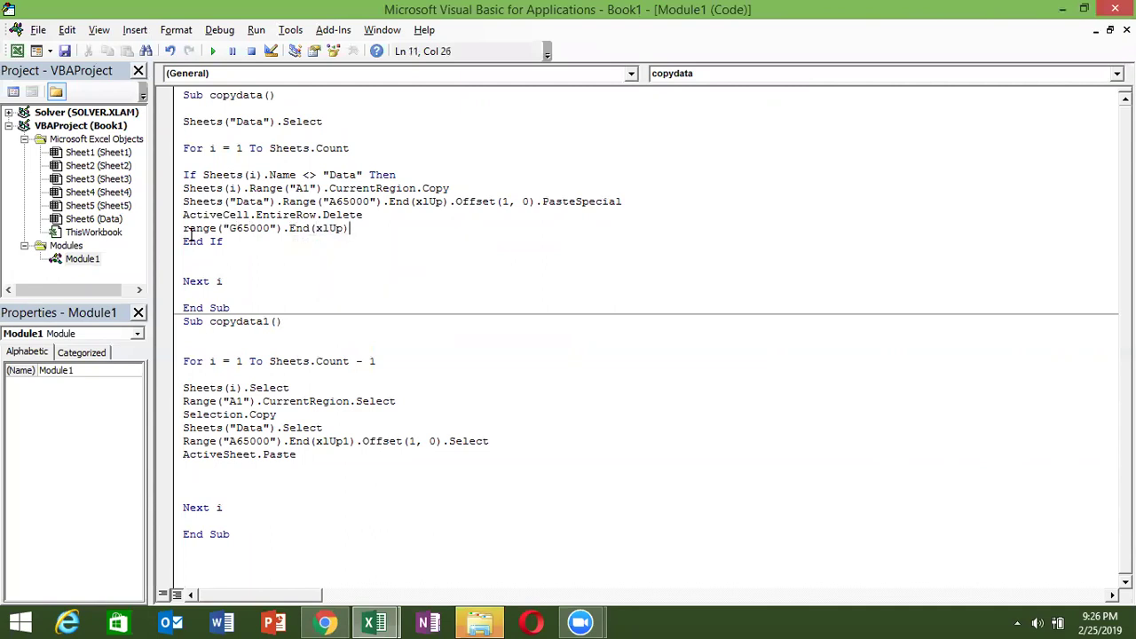
{"action": "type", "text": ".Offset*("}
{"action": "key", "text": "BackSpace"}
{"action": "key", "text": "BackSpace"}
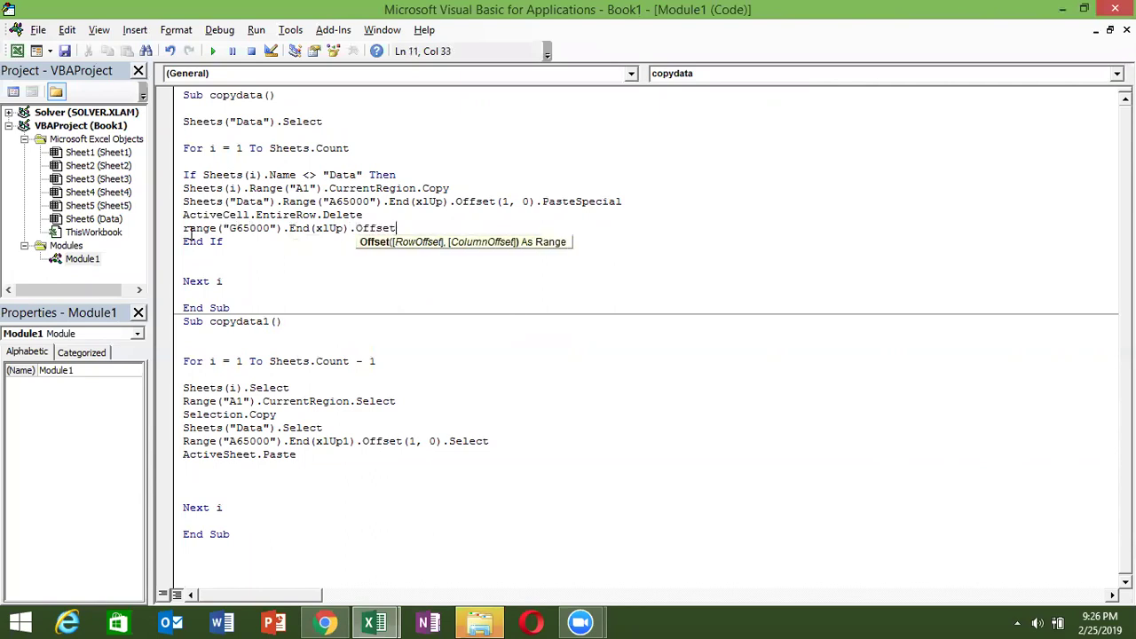
{"action": "type", "text": "(1."}
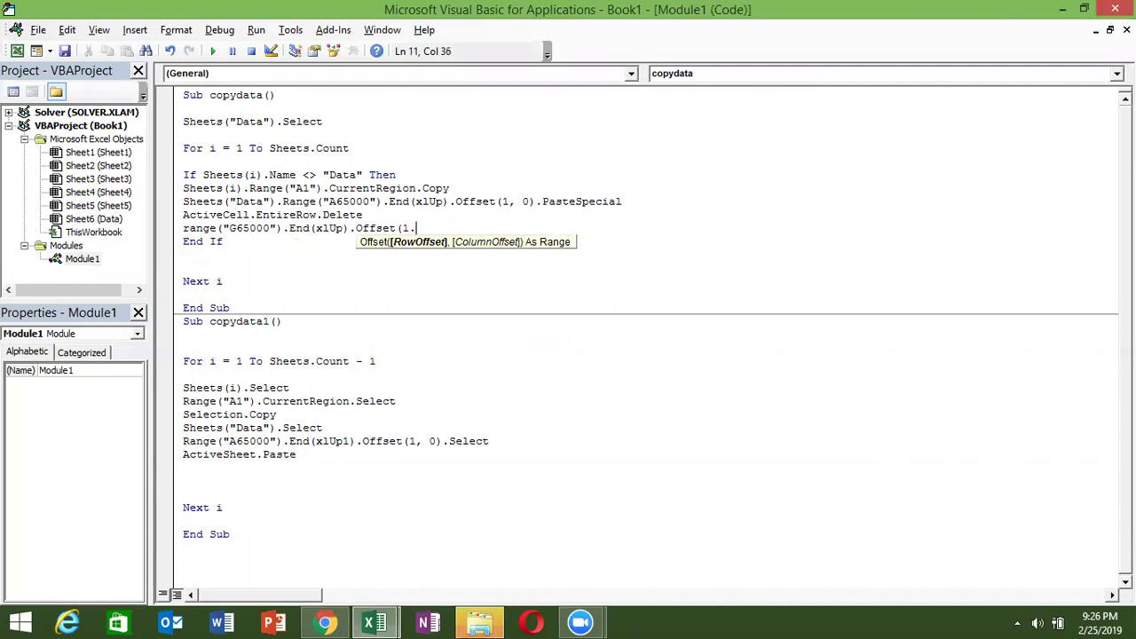
{"action": "key", "text": "BackSpace"}
{"action": "type", "text": ",0)"}
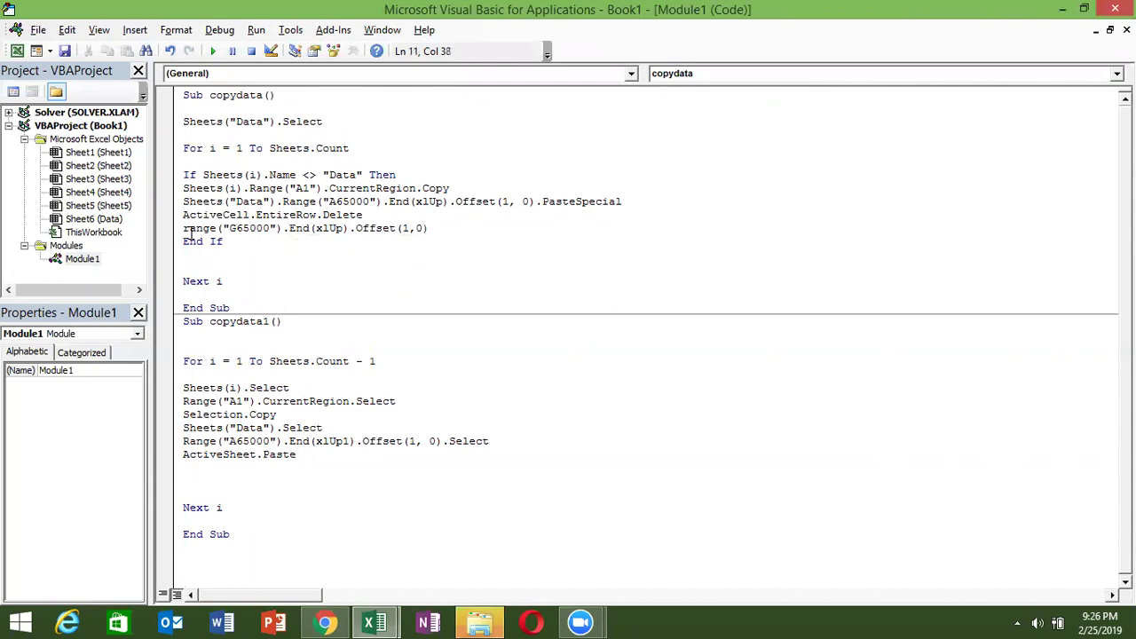
{"action": "type", "text": "."}
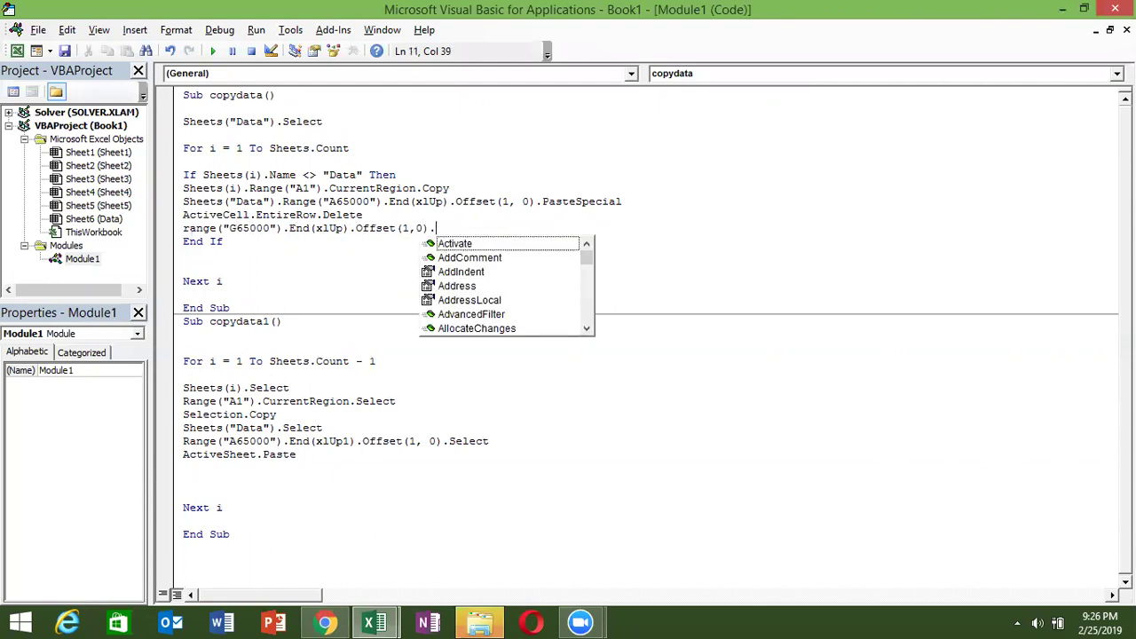
{"action": "type", "text": "valu"}
{"action": "key", "text": "Tab"}
Rewrite the line as Range("G2").Value="=Sum(B2, then switch to the Excel Data sheet.
{"action": "type", "text": "="}
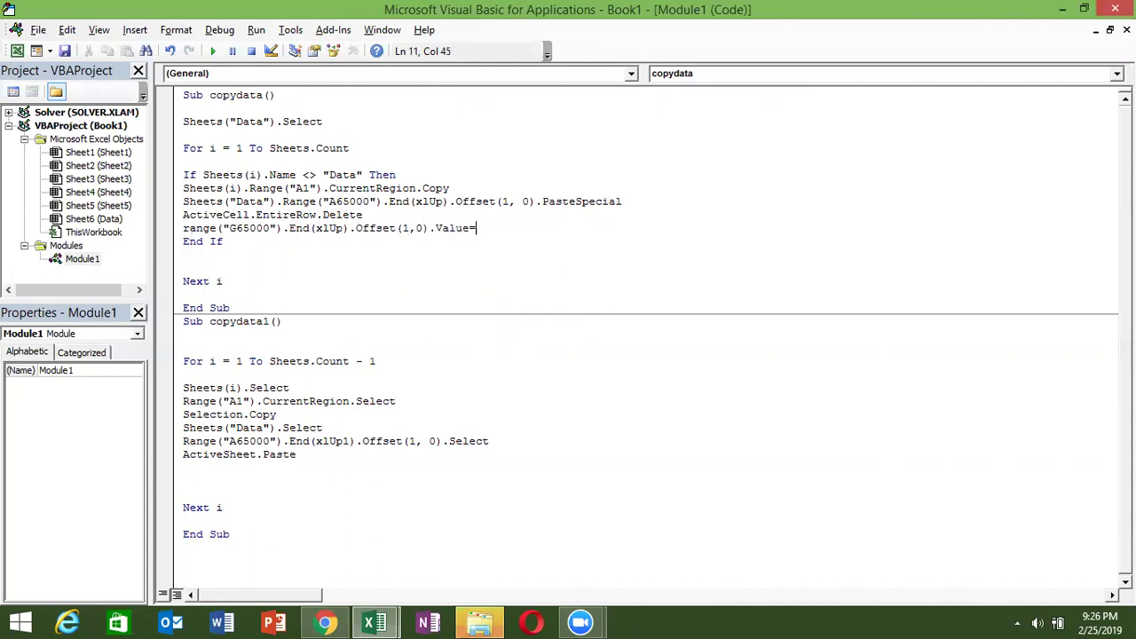
{"action": "type", "text": "\""}
{"action": "type", "text": "=Sum"}
{"action": "type", "text": "("}
{"action": "type", "text": "B"}
{"action": "type", "text": "2"}
{"action": "key", "text": "BackSpace"}
{"action": "key", "text": "BackSpace"}
{"action": "type", "text": "\""}
{"action": "key", "text": "BackSpace"}
{"action": "key", "text": "BackSpace"}
{"action": "key", "text": "BackSpace"}
{"action": "key", "text": "BackSpace"}
{"action": "key", "text": "BackSpace"}
{"action": "key", "text": "BackSpace"}
{"action": "key", "text": "BackSpace"}
{"action": "key", "text": "BackSpace"}
{"action": "key", "text": "BackSpace"}
{"action": "key", "text": "BackSpace"}
{"action": "key", "text": "BackSpace"}
{"action": "key", "text": "BackSpace"}
{"action": "key", "text": "BackSpace"}
{"action": "key", "text": "BackSpace"}
{"action": "type", "text": "G2\")"}
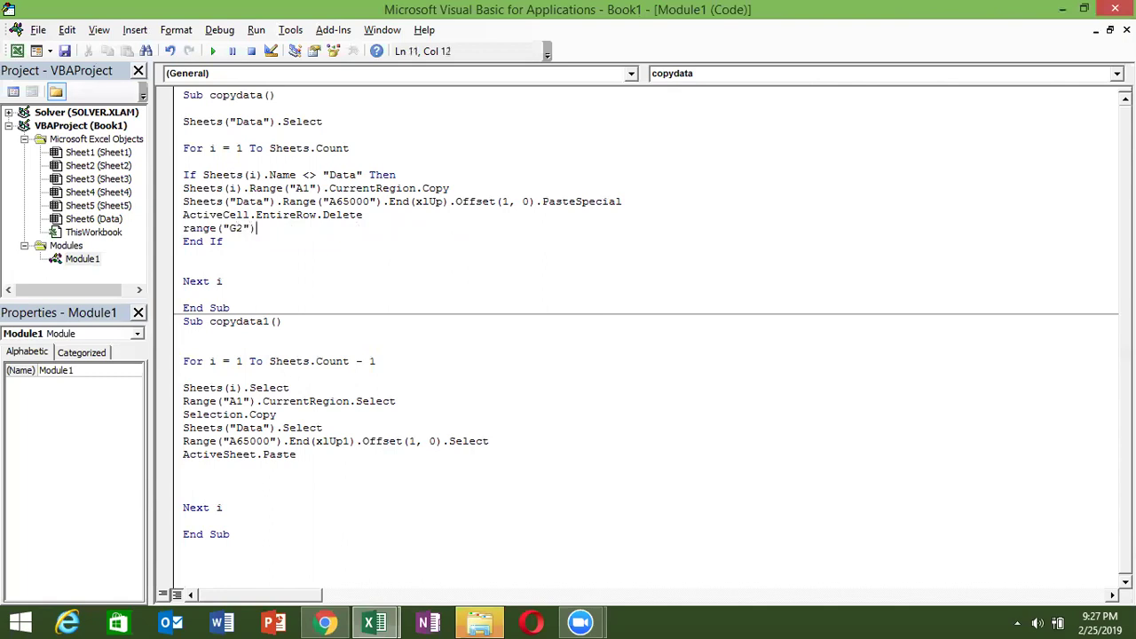
{"action": "type", "text": ".Value="}
{"action": "type", "text": "\"Sum"}
{"action": "key", "text": "BackSpace"}
{"action": "key", "text": "BackSpace"}
{"action": "key", "text": "BackSpace"}
{"action": "type", "text": "=Sum"}
{"action": "type", "text": "(\"B"}
{"action": "type", "text": "2"}
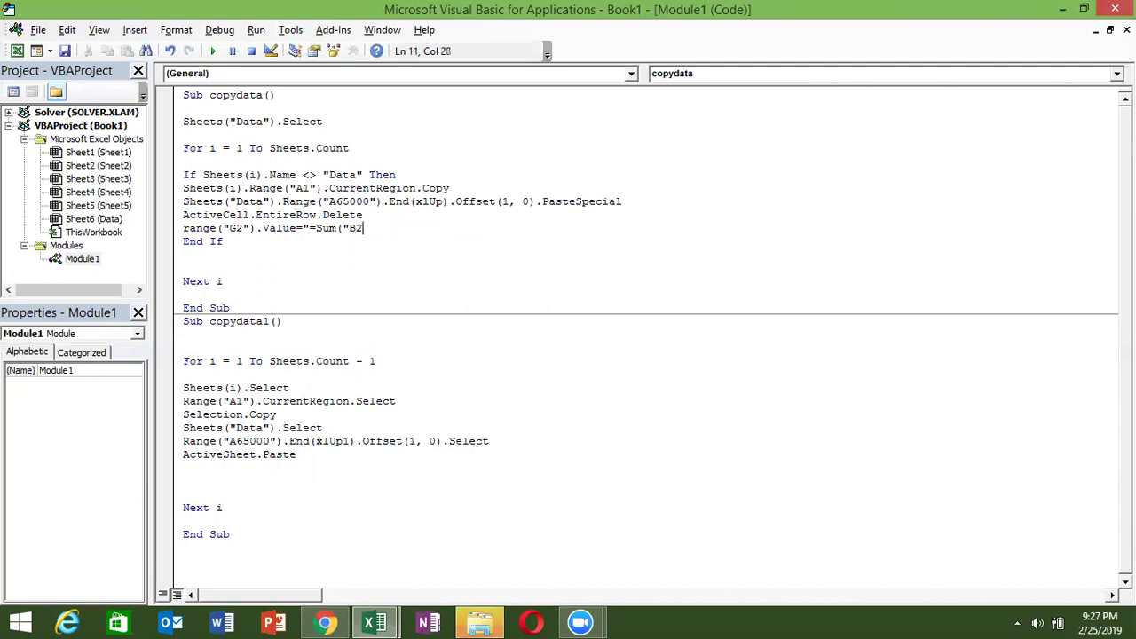
{"action": "key", "text": "alt+F11"}
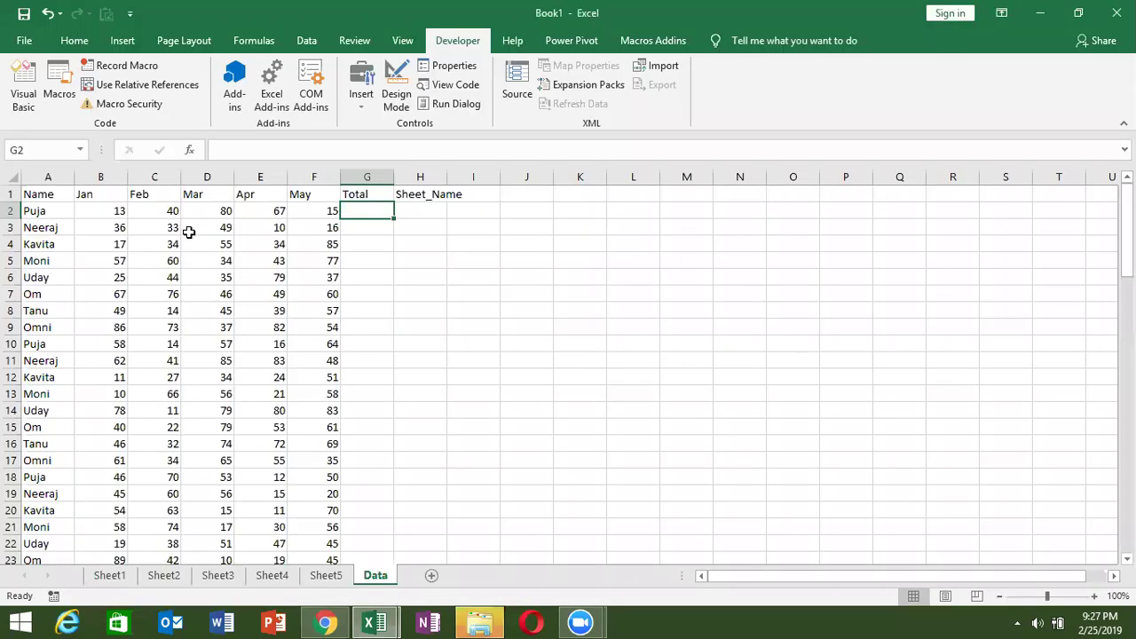
Finish the line as Range("G2").Value="=Sum(B2:F2)", fix the compile error, and add a line above End If.
{"action": "key", "text": "alt+F11"}
{"action": "type", "text": ":"}
{"action": "type", "text": "F2"}
{"action": "type", "text": "\")"}
{"action": "type", "text": "\""}
{"action": "key", "text": "Left"}
{"action": "key", "text": "Left"}
{"action": "key", "text": "BackSpace"}
{"action": "left_click", "coordinate": [190, 240]}
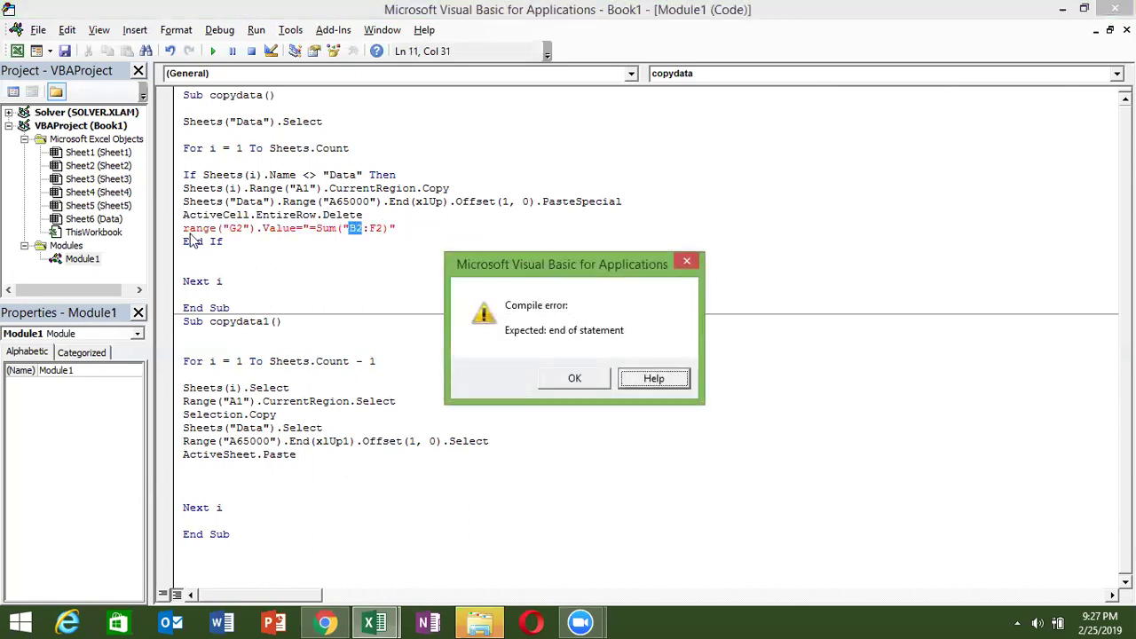
{"action": "key", "text": "Return"}
{"action": "key", "text": "Left"}
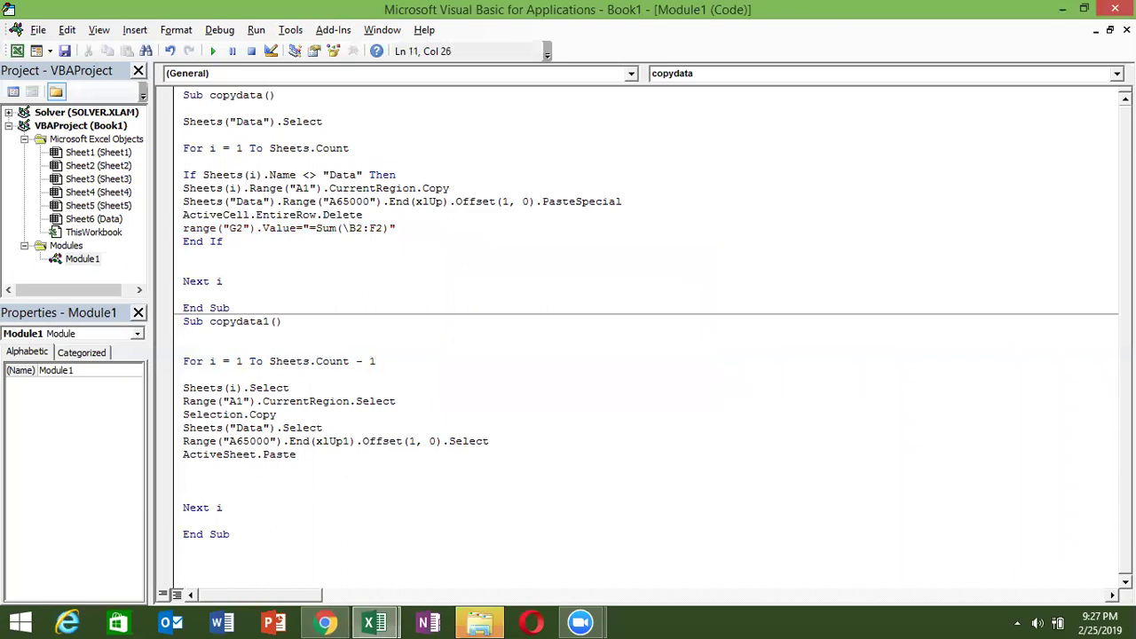
{"action": "key", "text": "BackSpace"}
{"action": "left_click", "coordinate": [224, 240]}
{"action": "key", "text": "Left"}
{"action": "key", "text": "Left"}
{"action": "key", "text": "Left"}
{"action": "key", "text": "Left"}
{"action": "key", "text": "Return"}
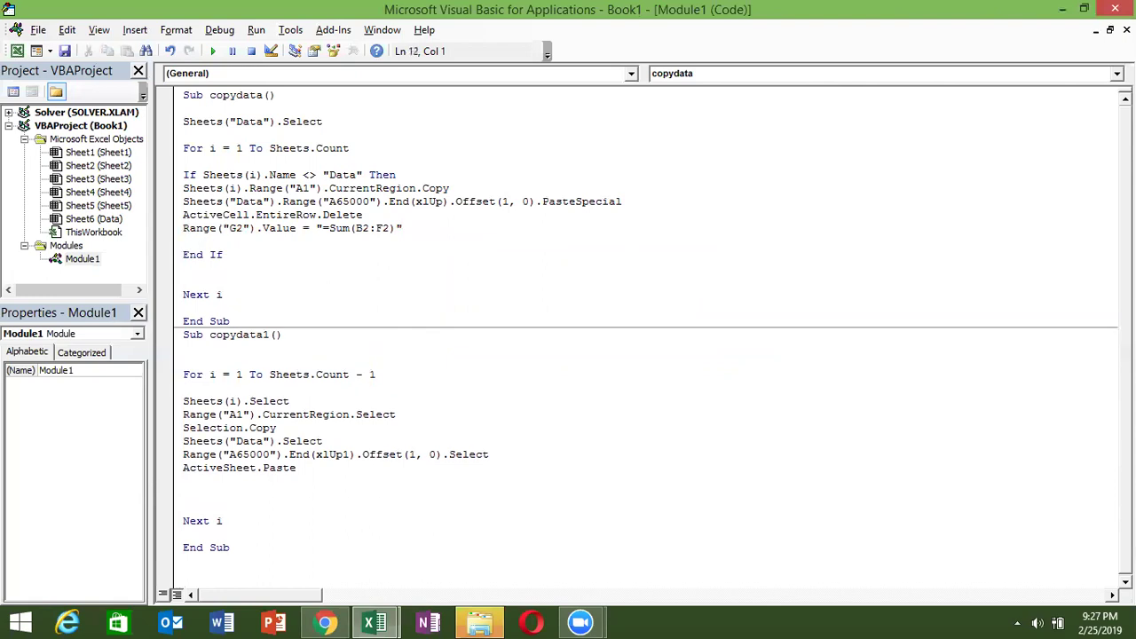
Add a Range("G2").Copy line to the macro.
{"action": "type", "text": "range"}
{"action": "type", "text": "(\"G2\").copu"}
{"action": "key", "text": "BackSpace"}
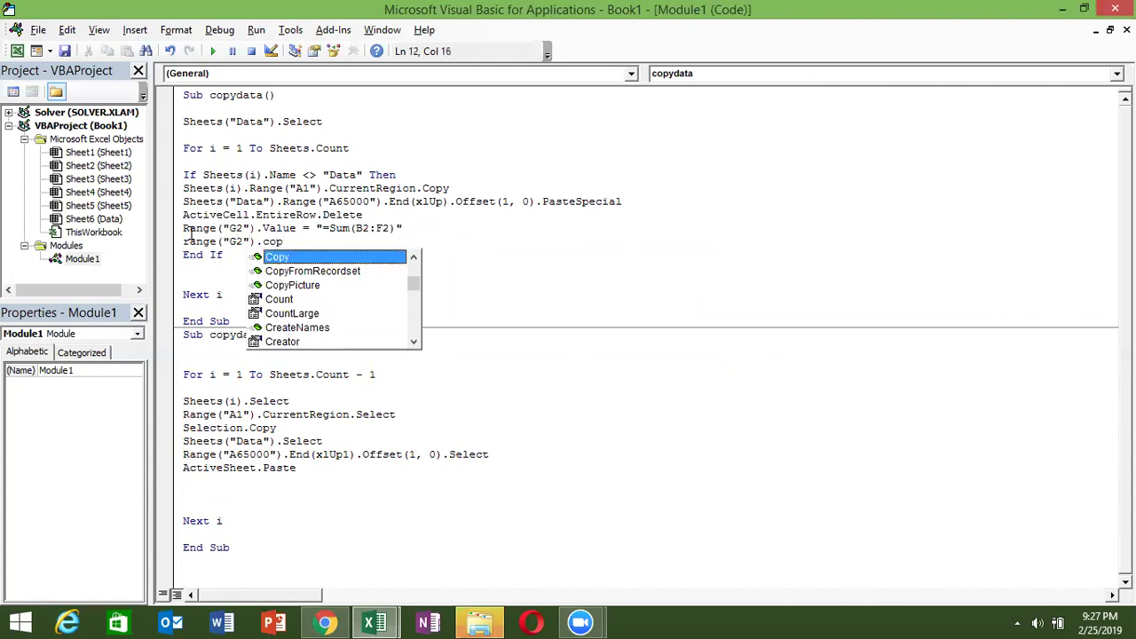
{"action": "key", "text": "Tab"}
{"action": "key", "text": "Return"}
On the next line, type Range("A65000").End(xlUp).Offset.
{"action": "type", "text": "range(\"A"}
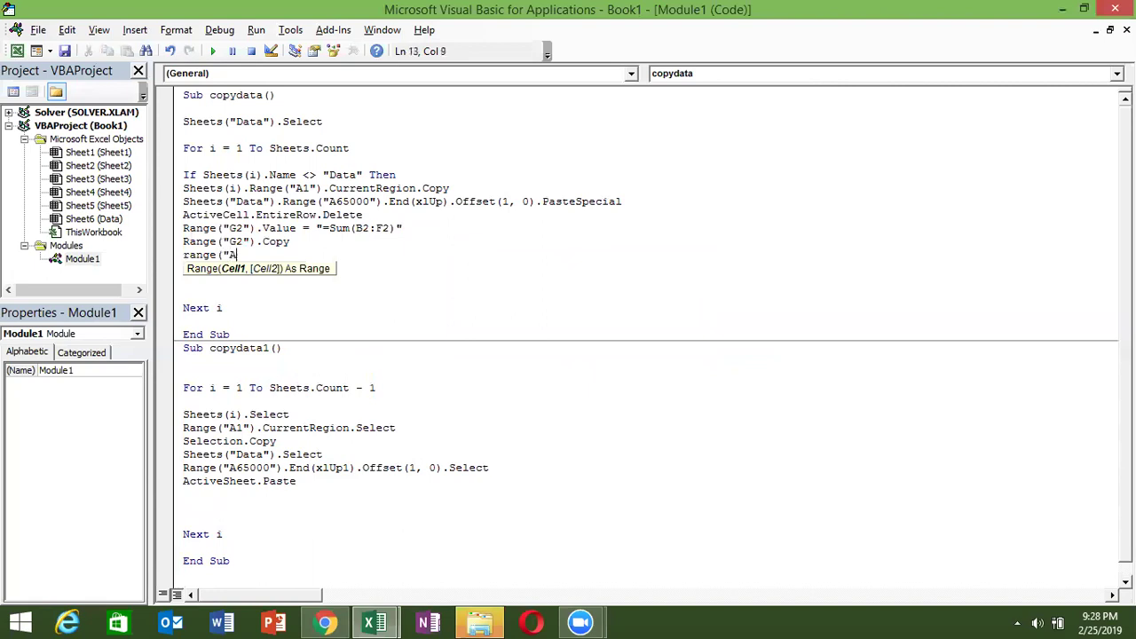
{"action": "type", "text": "65000\""}
{"action": "type", "text": ").o"}
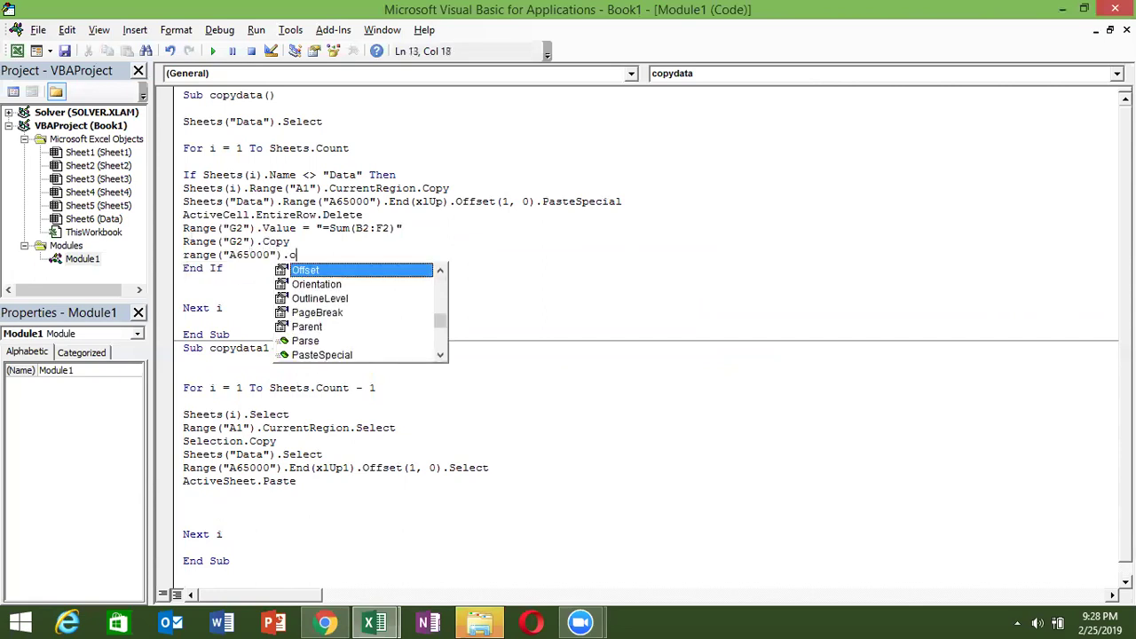
{"action": "type", "text": "en"}
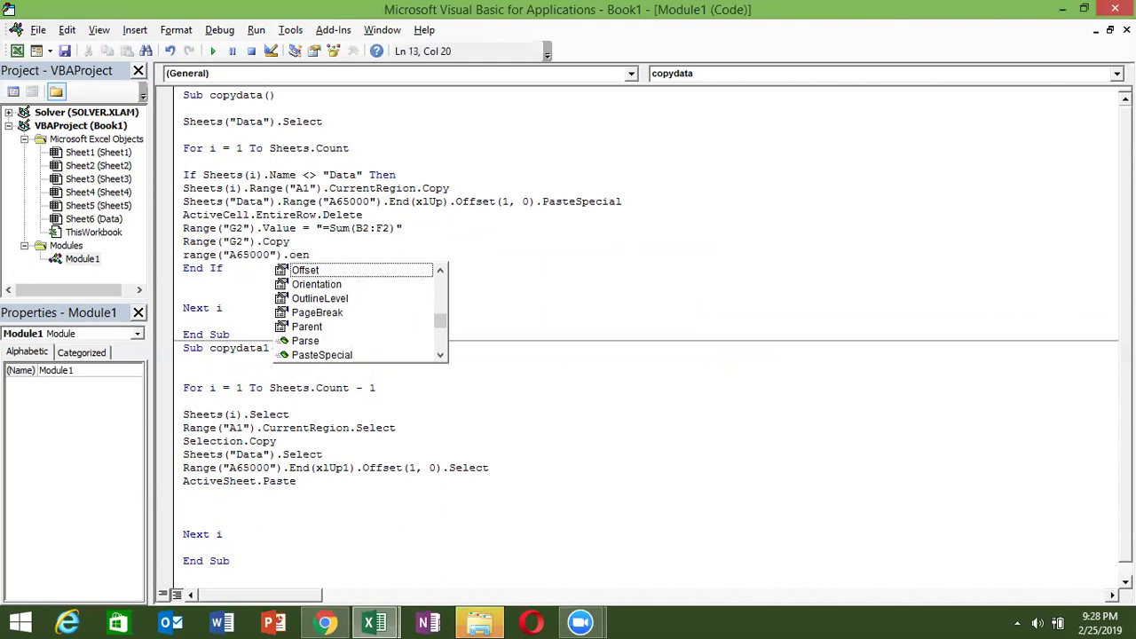
{"action": "key", "text": "Up"}
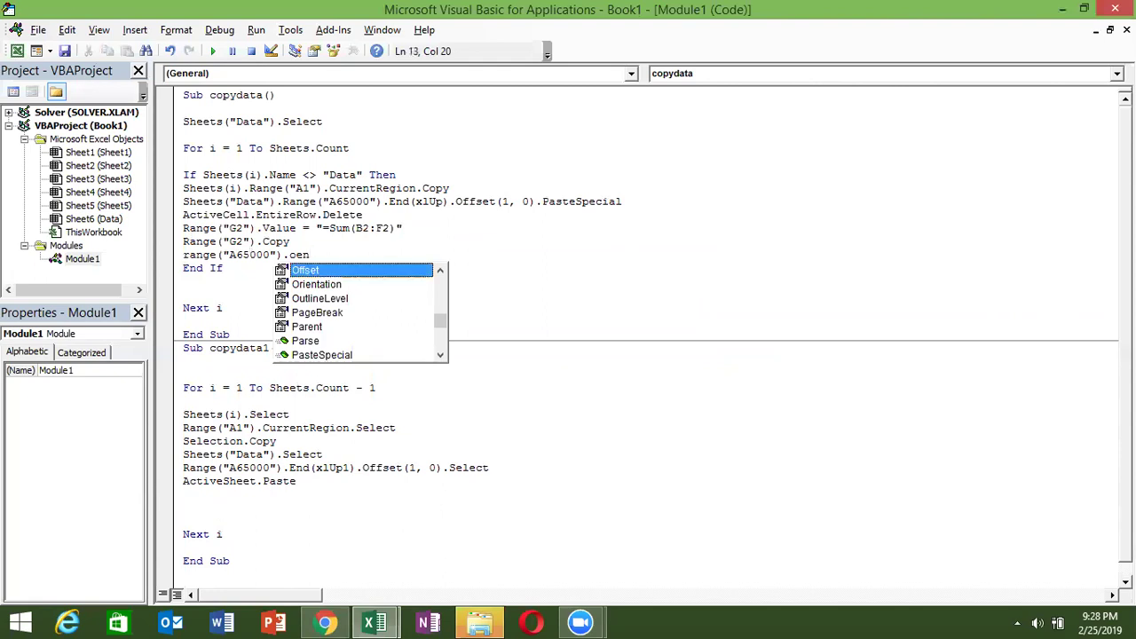
{"action": "key", "text": "BackSpace"}
{"action": "key", "text": "BackSpace"}
{"action": "key", "text": "BackSpace"}
{"action": "type", "text": "end"}
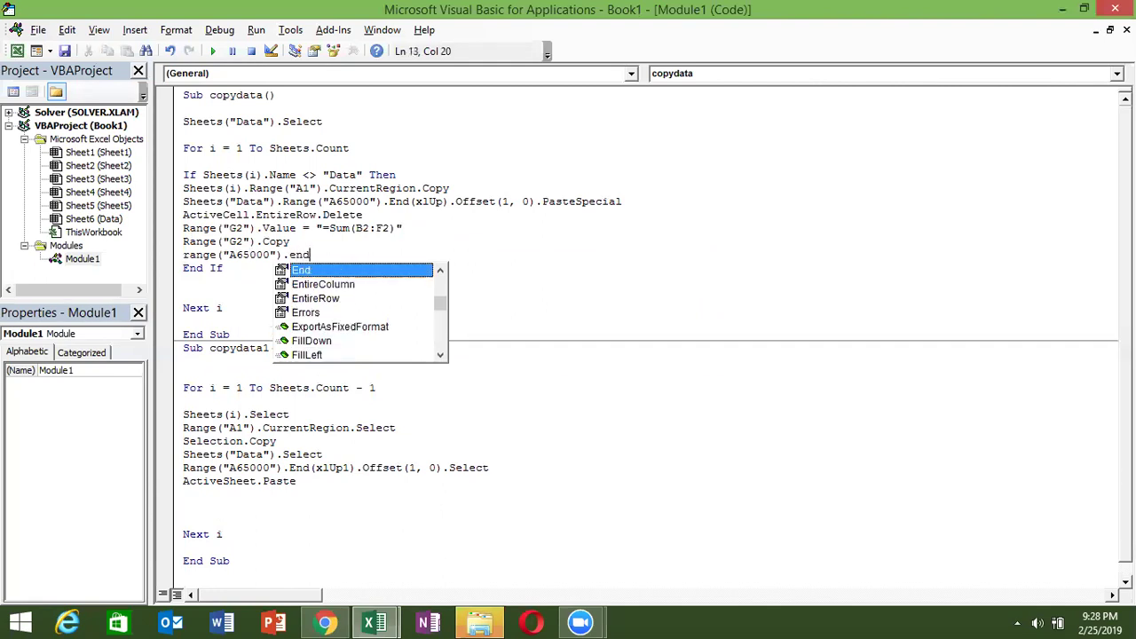
{"action": "key", "text": "Tab"}
{"action": "type", "text": "("}
{"action": "key", "text": "Down"}
{"action": "key", "text": "Down"}
{"action": "key", "text": "Down"}
{"action": "key", "text": "Tab"}
{"action": "type", "text": ")."}
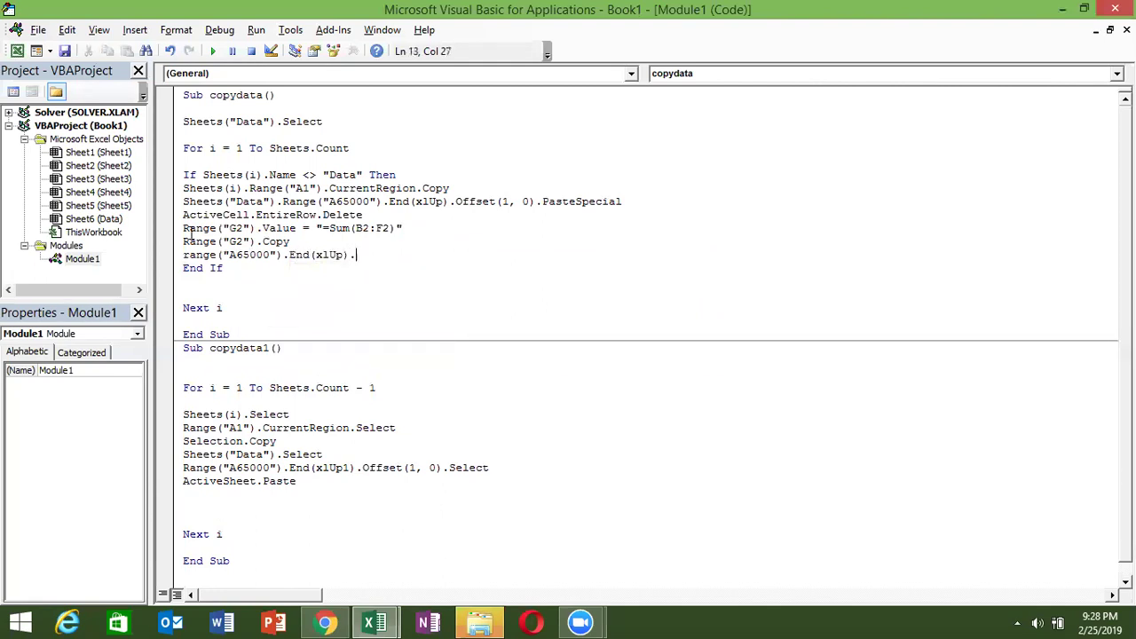
{"action": "type", "text": "of"}
{"action": "key", "text": "Tab"}
Check the Data sheet's last data row and count its columns.
{"action": "type", "text": "("}
{"action": "key", "text": "alt+F11"}
{"action": "scroll", "coordinate": [90, 462], "scroll_direction": "down", "scroll_amount": 2}
{"action": "left_click", "coordinate": [94, 477]}
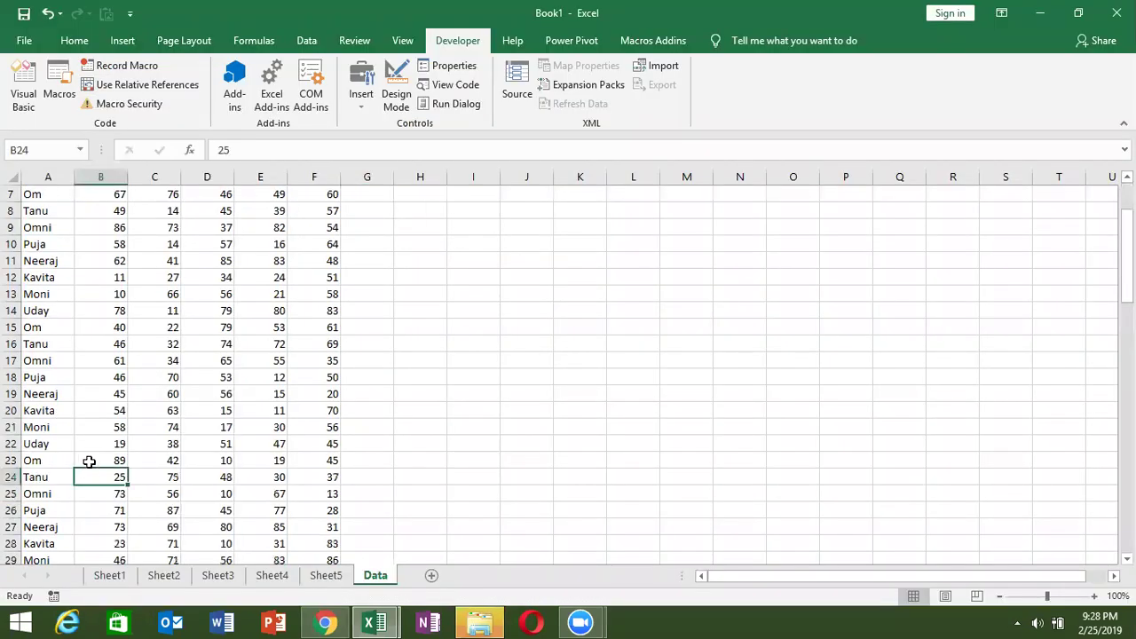
{"action": "key", "text": "ctrl+Down"}
{"action": "key", "text": "ctrl+Left"}
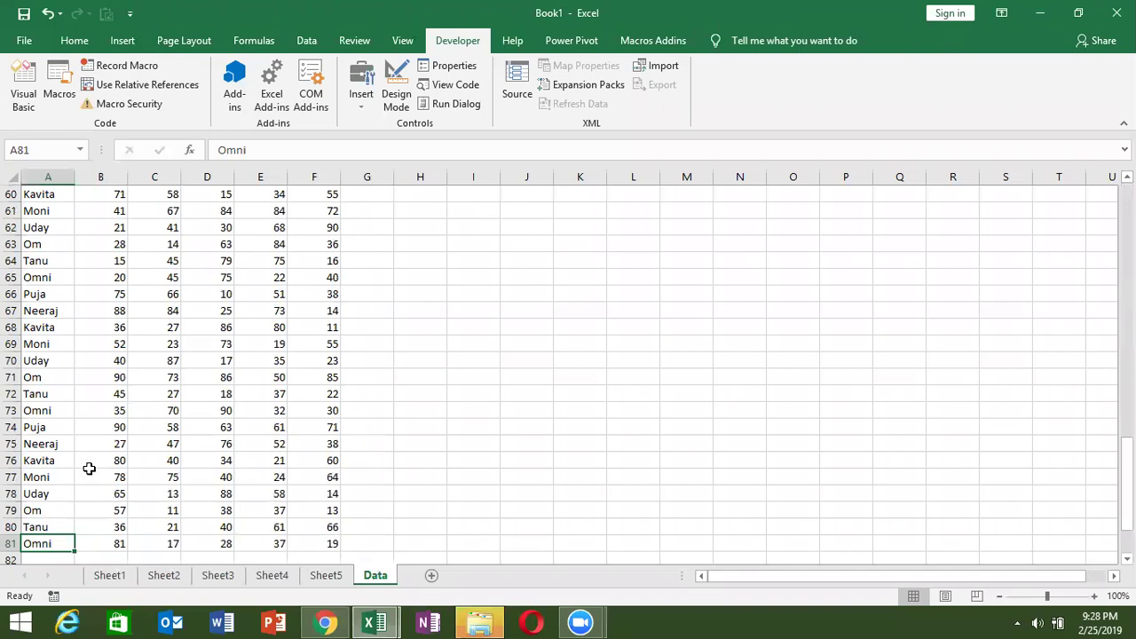
{"action": "key", "text": "Right"}
{"action": "key", "text": "Right"}
{"action": "key", "text": "Right"}
{"action": "key", "text": "Right"}
{"action": "key", "text": "Right"}
{"action": "key", "text": "Right"}
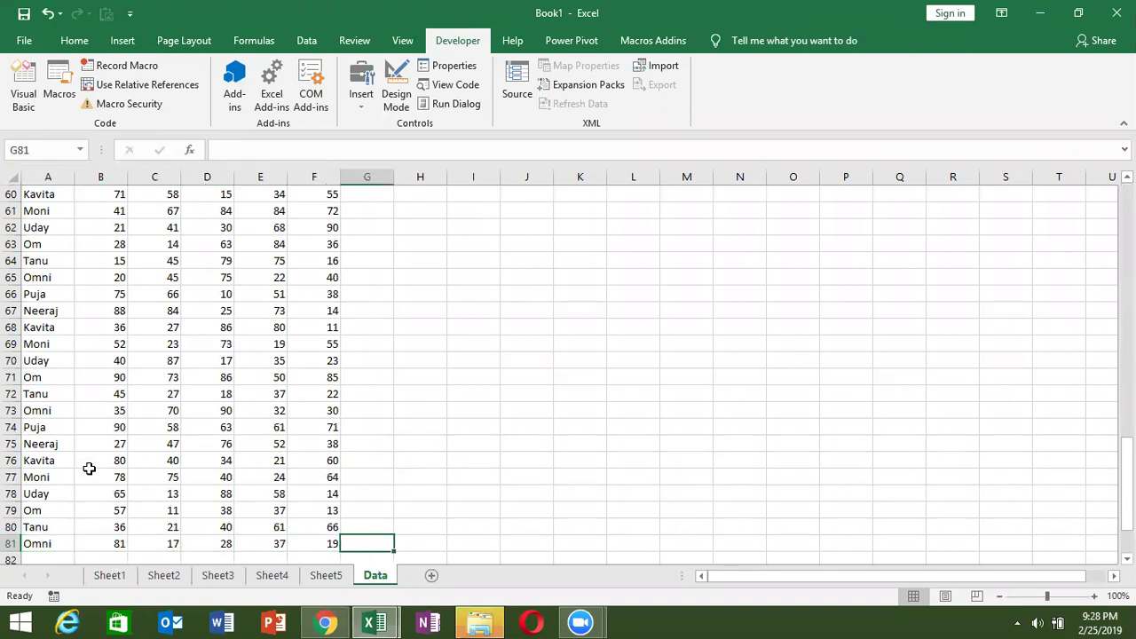
Complete the line with .Offset(0,6).Select and start a new Range( line.
{"action": "key", "text": "alt+F11"}
{"action": "type", "text": "0,6"}
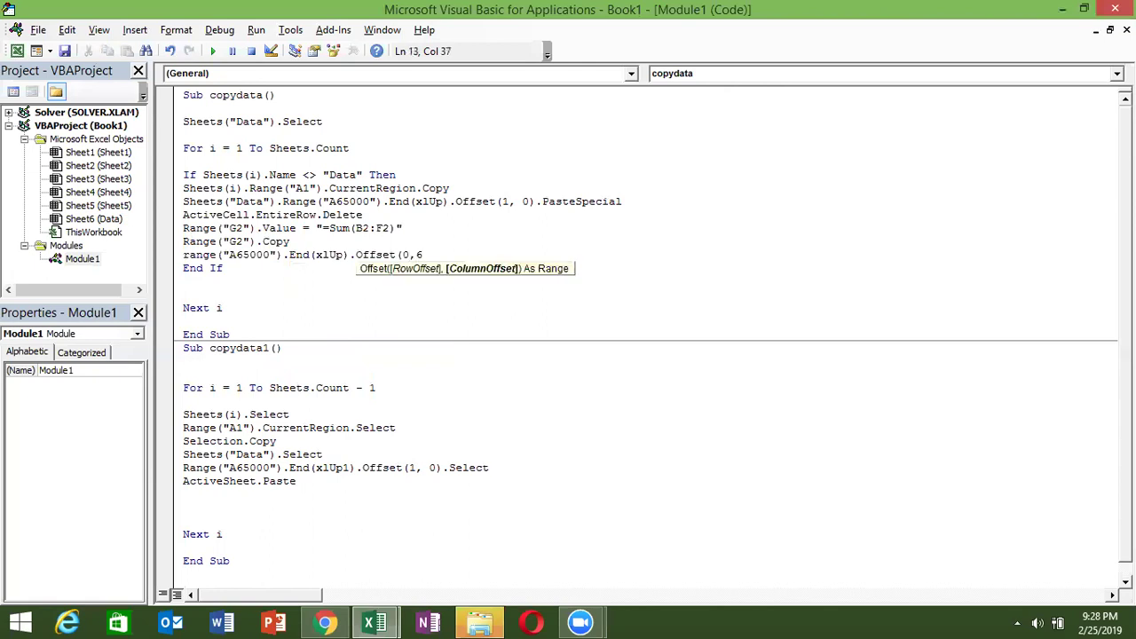
{"action": "type", "text": ").Select"}
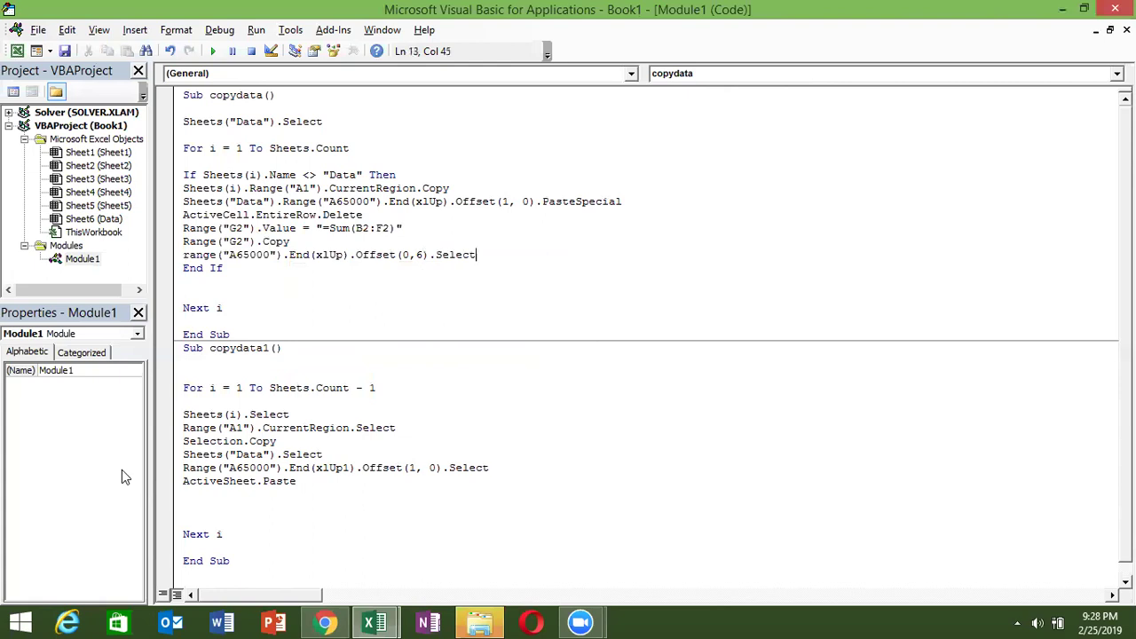
{"action": "key", "text": "Return"}
{"action": "type", "text": "rqnge"}
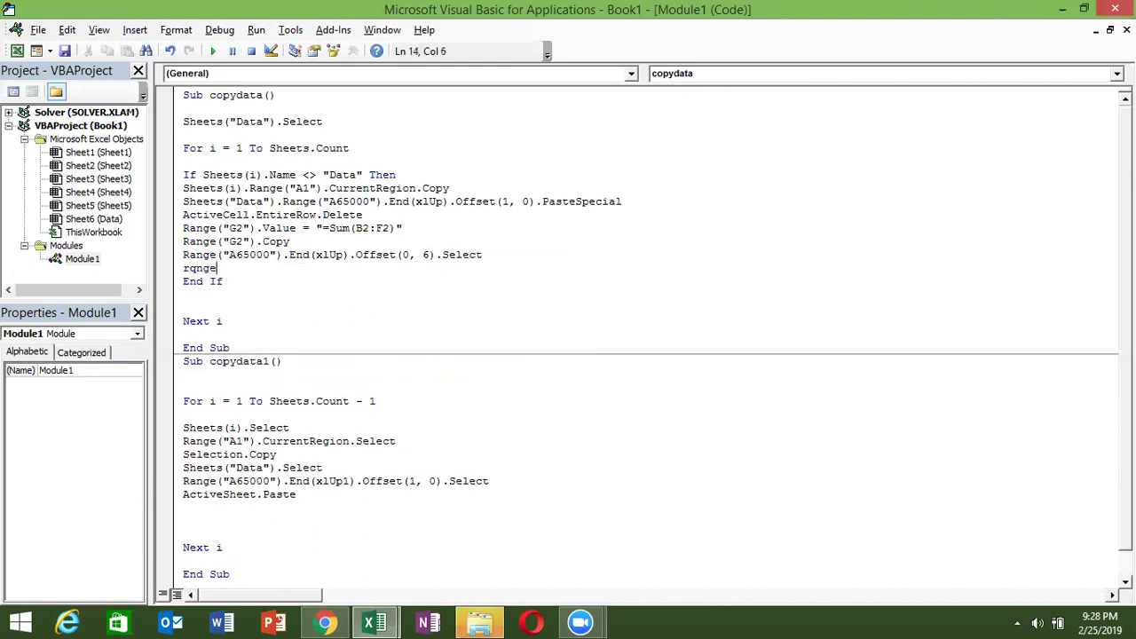
{"action": "key", "text": "BackSpace"}
{"action": "key", "text": "BackSpace"}
{"action": "key", "text": "BackSpace"}
{"action": "type", "text": "a"}
{"action": "type", "text": "nge"}
{"action": "type", "text": "("}
{"action": "type", "text": "sel"}
Type Range(ActiveCell, ActiveCell.End(xlUp).Offset as the range to paste into.
{"action": "key", "text": "BackSpace"}
{"action": "key", "text": "BackSpace"}
{"action": "key", "text": "BackSpace"}
{"action": "type", "text": "A"}
{"action": "key", "text": "BackSpace"}
{"action": "type", "text": "ACT"}
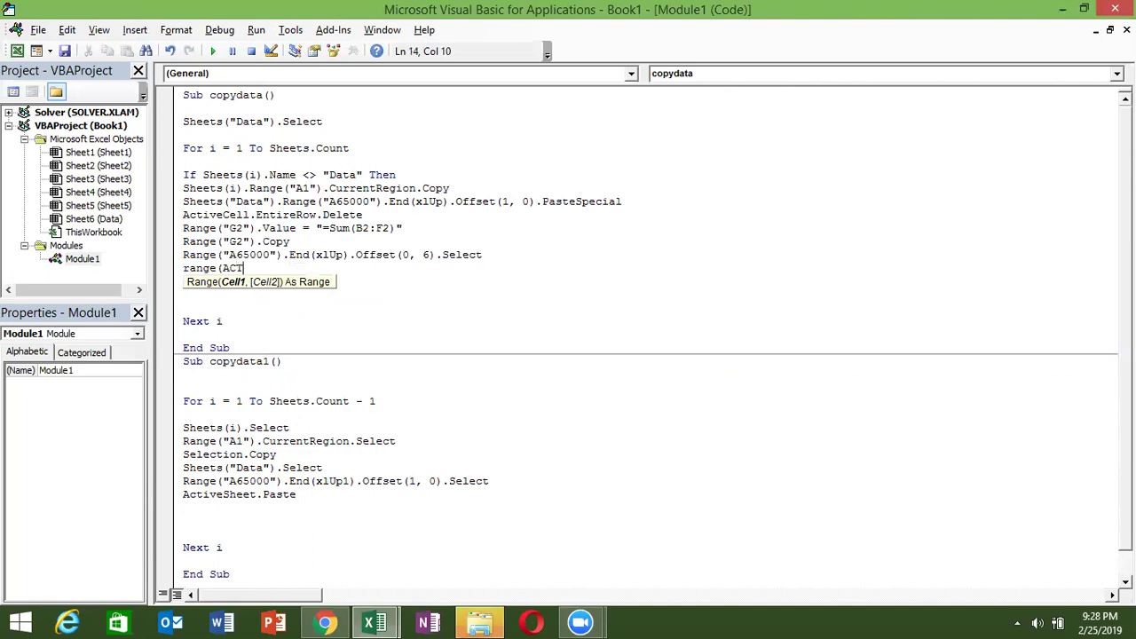
{"action": "type", "text": "ivecell"}
{"action": "key", "text": "BackSpace"}
{"action": "type", "text": ",activecell.End"}
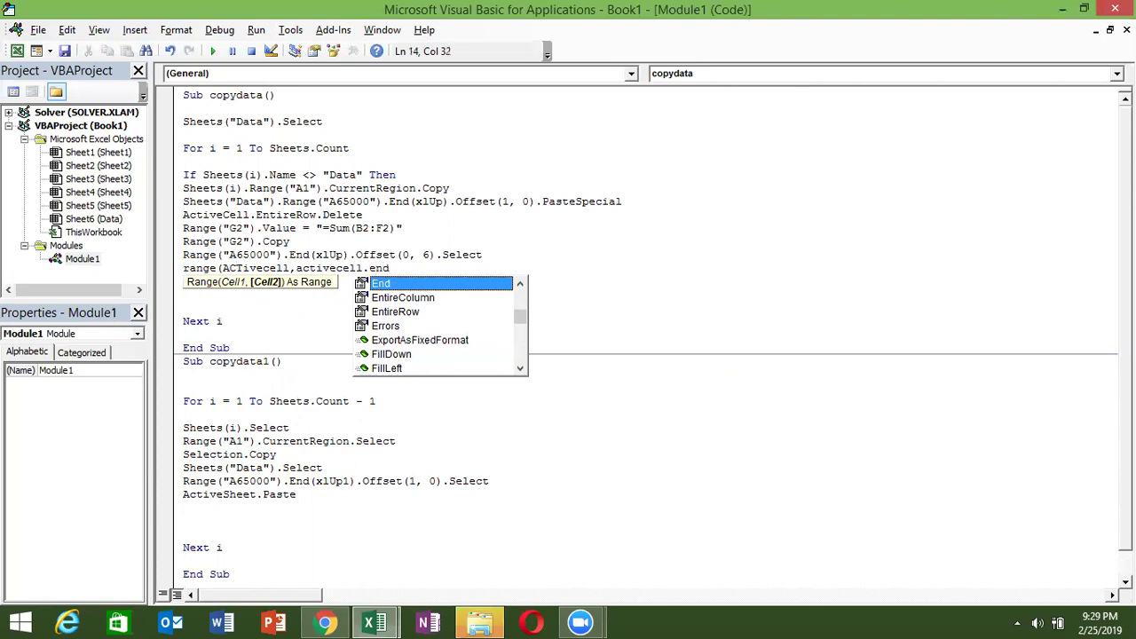
{"action": "type", "text": "("}
{"action": "key", "text": "Down"}
{"action": "key", "text": "Down"}
{"action": "key", "text": "Down"}
{"action": "key", "text": "Tab"}
{"action": "type", "text": ")"}
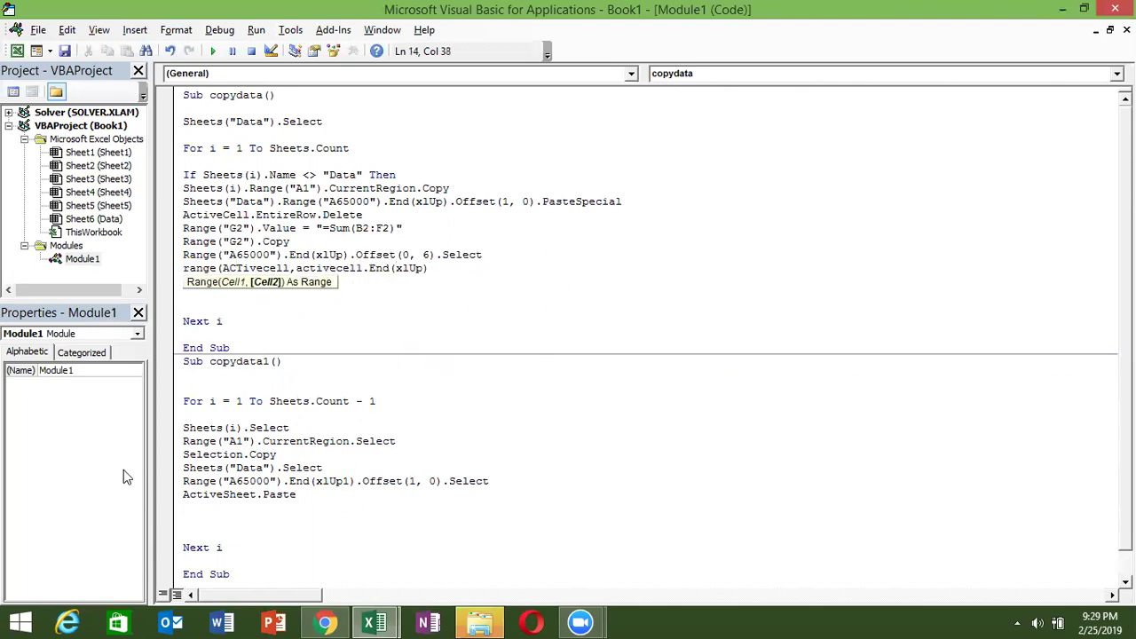
{"action": "type", "text": ".o"}
{"action": "key", "text": "Tab"}
Finish the line with Offset(1, 0)).PasteSpecial xlPasteFormulas.
{"action": "type", "text": "("}
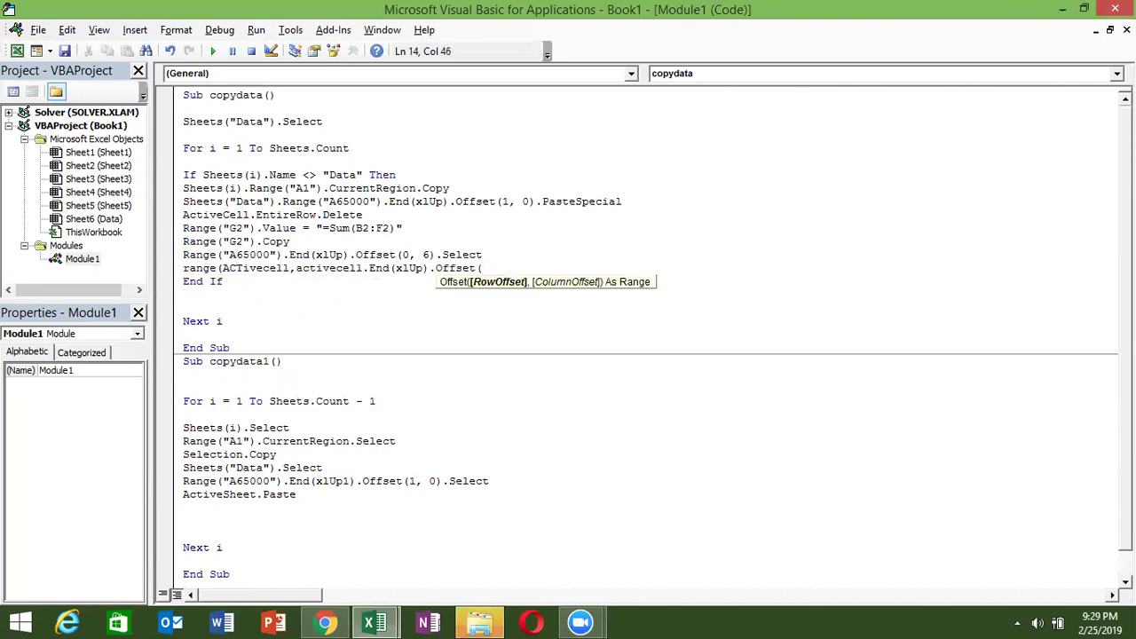
{"action": "type", "text": ","}
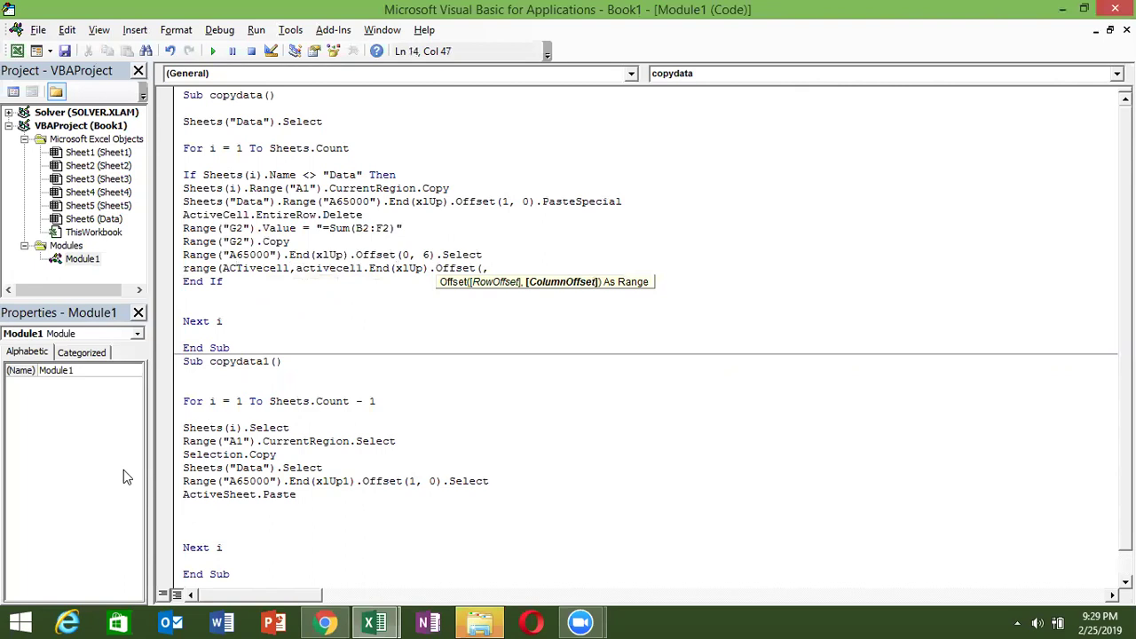
{"action": "key", "text": "Left"}
{"action": "type", "text": "1"}
{"action": "key", "text": "Right"}
{"action": "type", "text": "0))"}
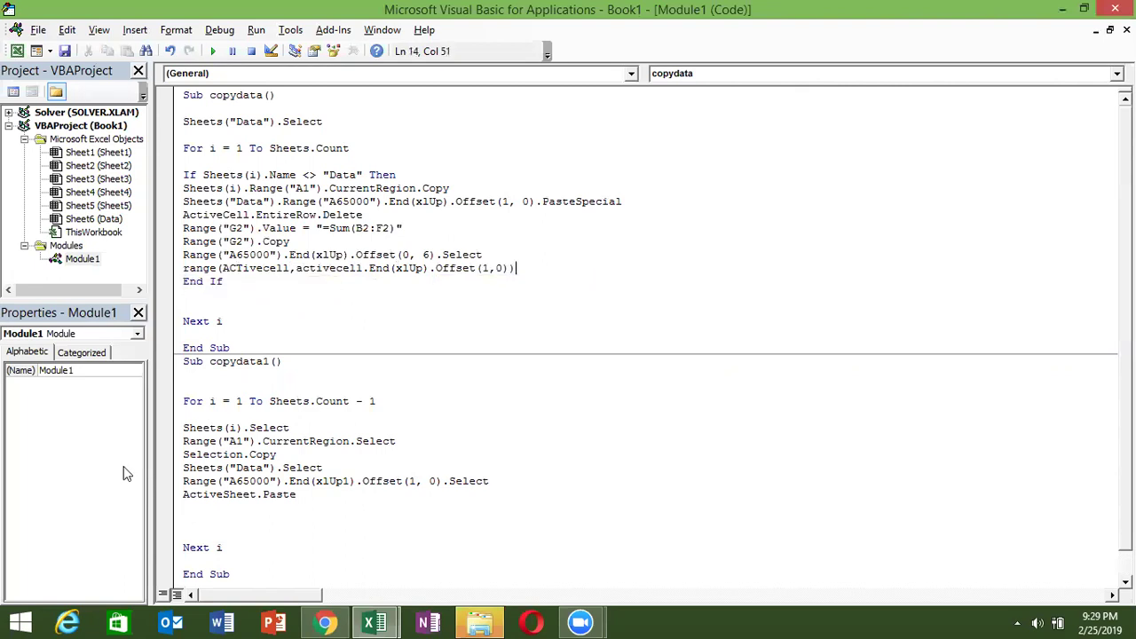
{"action": "type", "text": ".p"}
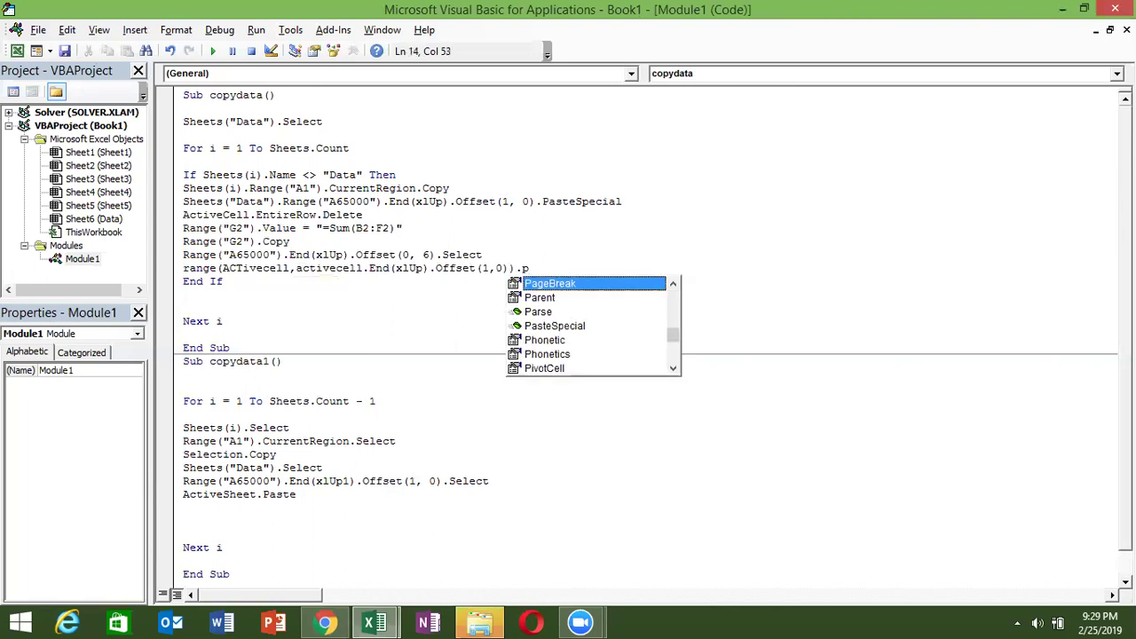
{"action": "key", "text": "Down"}
{"action": "key", "text": "Down"}
{"action": "key", "text": "Down"}
{"action": "key", "text": "Tab"}
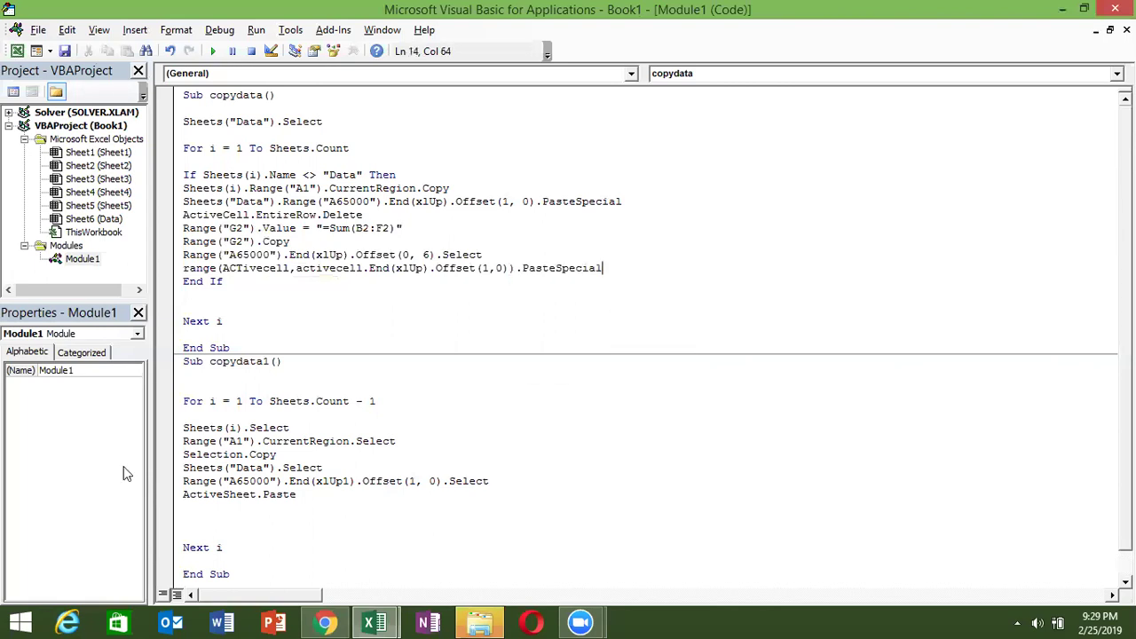
{"action": "key", "text": "Down"}
{"action": "key", "text": "Down"}
{"action": "key", "text": "Down"}
{"action": "key", "text": "Down"}
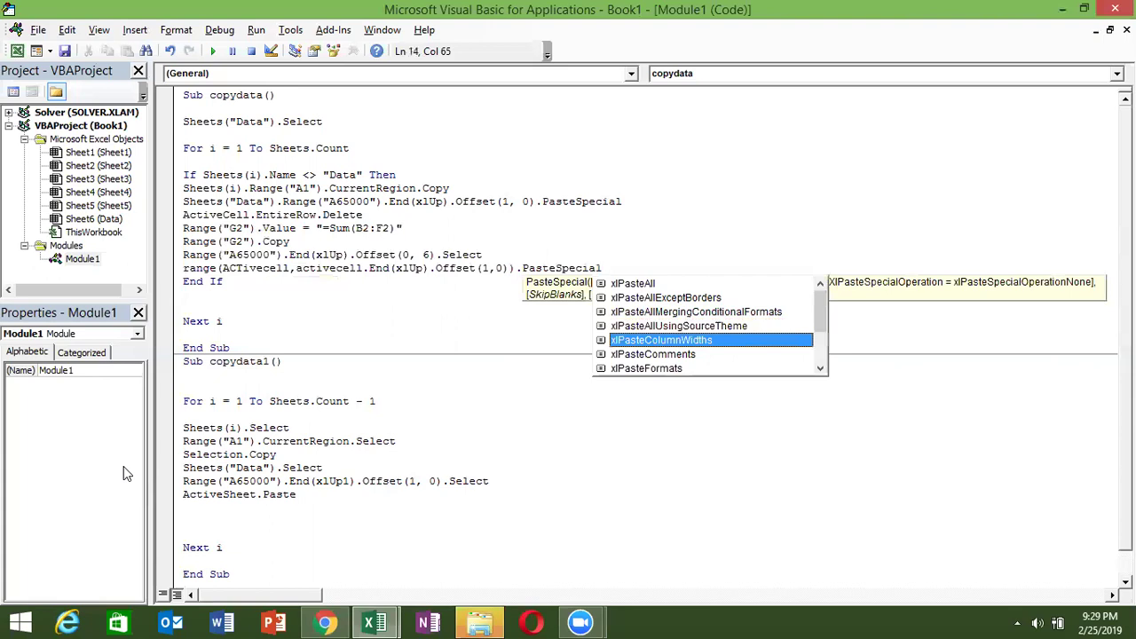
{"action": "key", "text": "Down"}
{"action": "key", "text": "Down"}
{"action": "key", "text": "Down"}
{"action": "key", "text": "Down"}
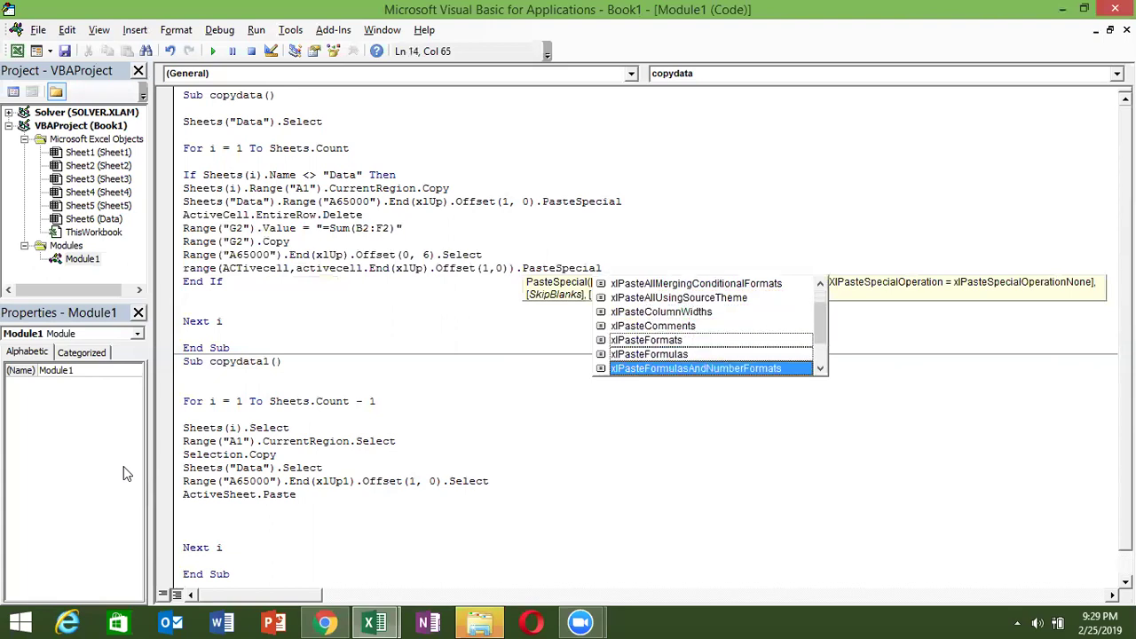
{"action": "key", "text": "Up"}
{"action": "key", "text": "Tab"}
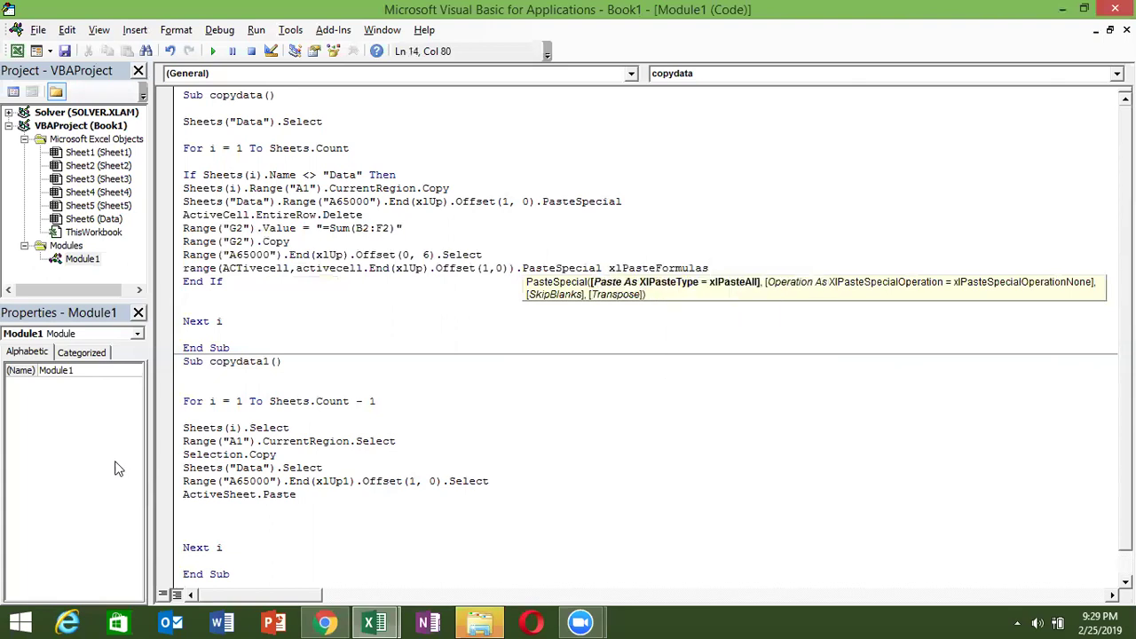
{"action": "left_click", "coordinate": [303, 289]}
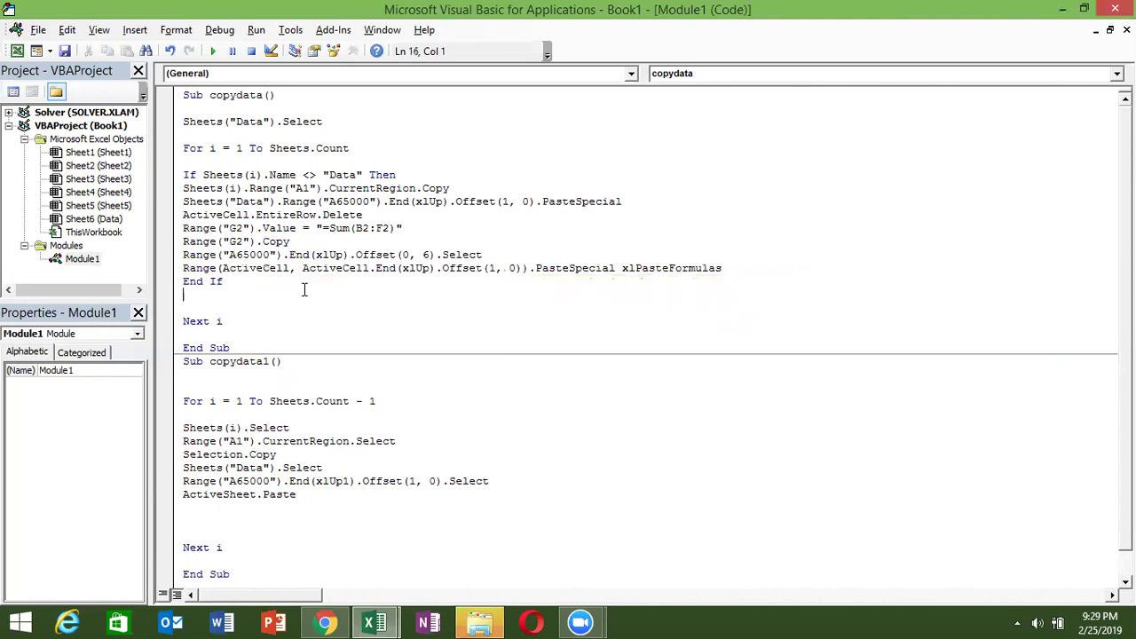
Clear the Data sheet's old rows from A2 through column F to the last row.
{"action": "key", "text": "alt+F11"}
{"action": "key", "text": "ctrl+Up"}
{"action": "key", "text": "Down"}
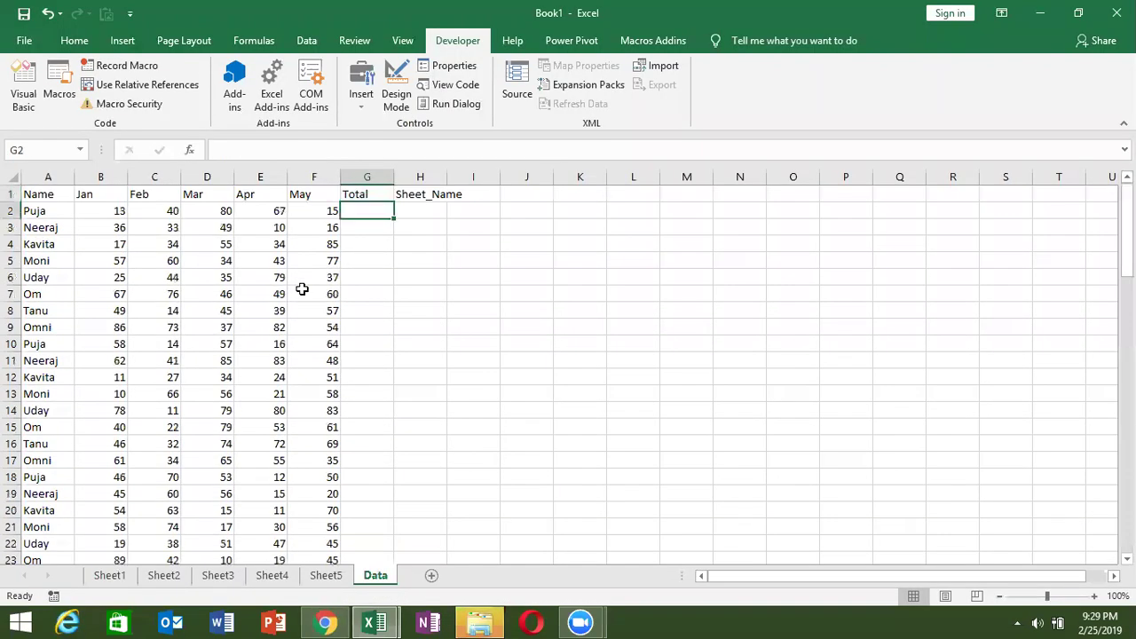
{"action": "key", "text": "Left"}
{"action": "key", "text": "Left"}
{"action": "key", "text": "Left"}
{"action": "key", "text": "Left"}
{"action": "key", "text": "Left"}
{"action": "key", "text": "Left"}
{"action": "key", "text": "ctrl+shift+Right"}
{"action": "key", "text": "ctrl+shift+Down"}
{"action": "key", "text": "Delete"}
{"action": "key", "text": "ctrl+Home"}
Run the copydata macro, then check the SUM totals in column G and Sheet1's data.
{"action": "key", "text": "alt+F11"}
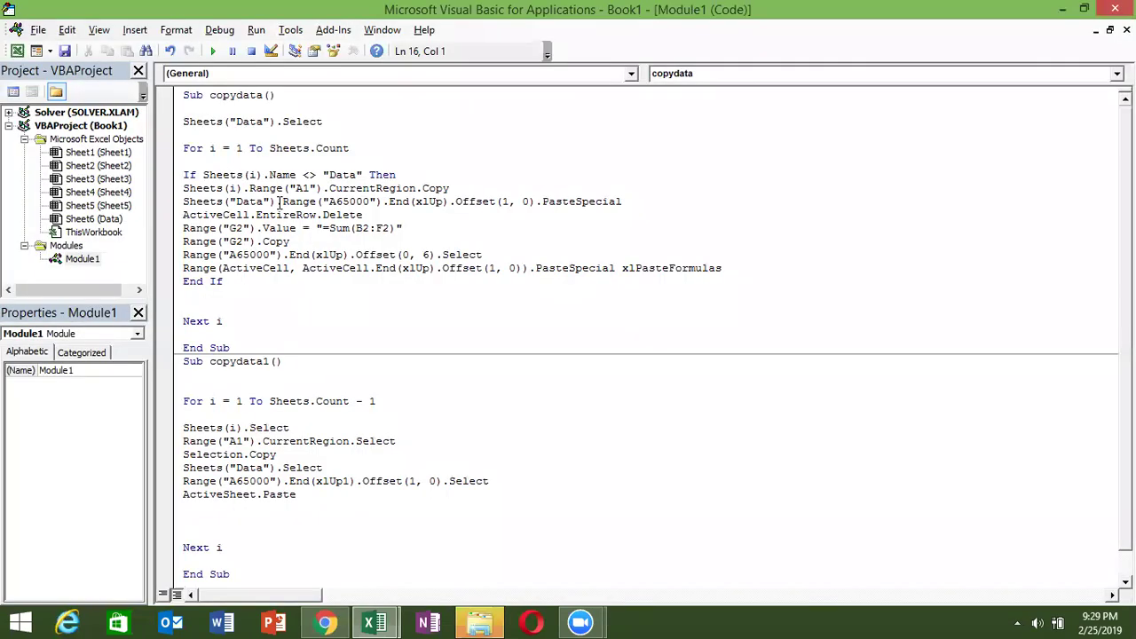
{"action": "left_click", "coordinate": [213, 51]}
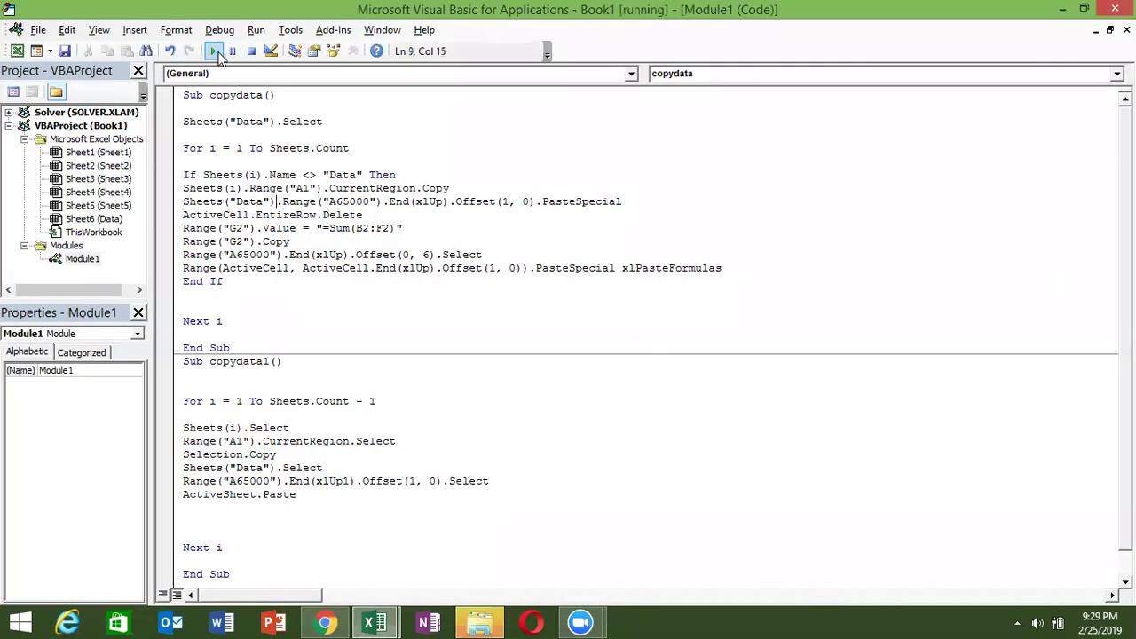
{"action": "scroll", "coordinate": [396, 324], "scroll_direction": "up", "scroll_amount": 6}
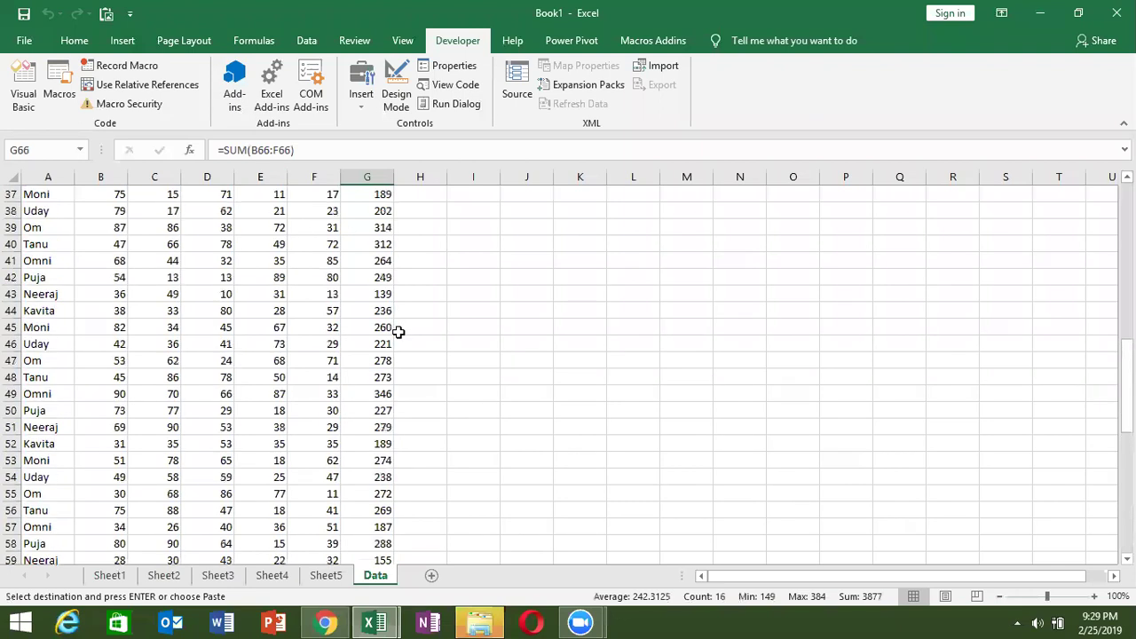
{"action": "scroll", "coordinate": [396, 325], "scroll_direction": "up", "scroll_amount": 12}
{"action": "left_click", "coordinate": [384, 294]}
{"action": "left_click", "coordinate": [382, 344]}
{"action": "left_click", "coordinate": [384, 393]}
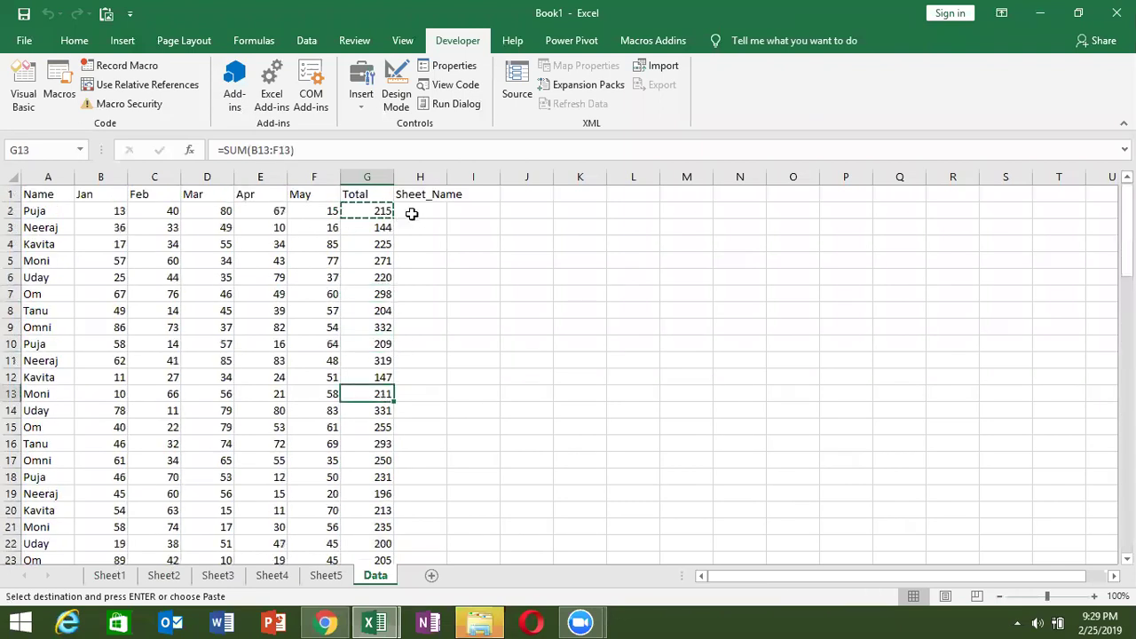
{"action": "left_click", "coordinate": [414, 212]}
{"action": "left_click", "coordinate": [107, 575]}
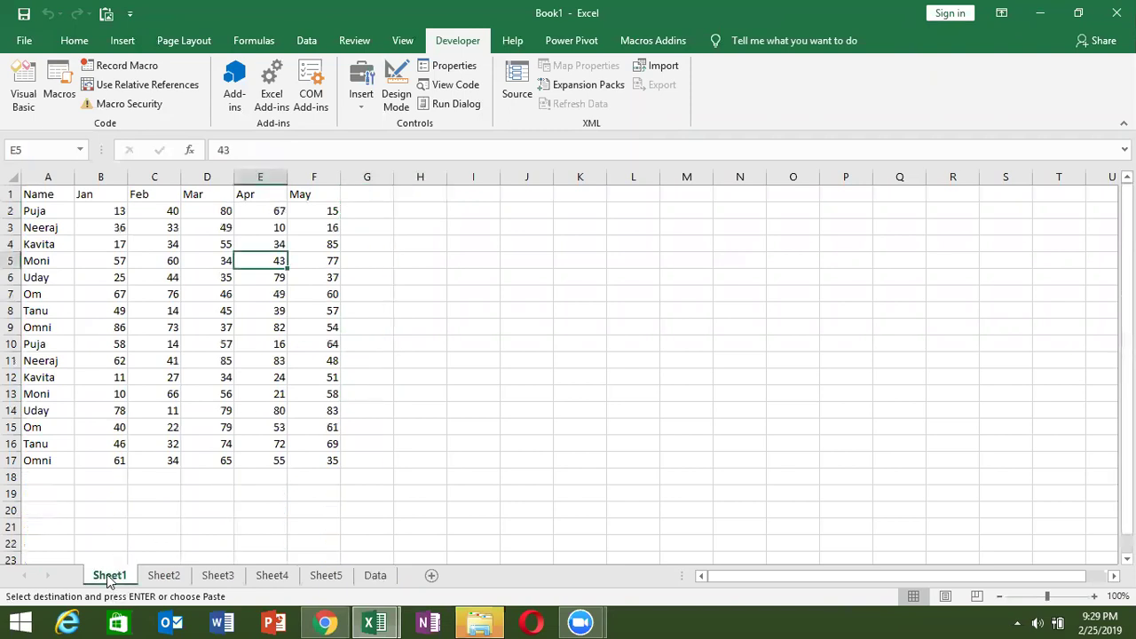
{"action": "left_click", "coordinate": [375, 576]}
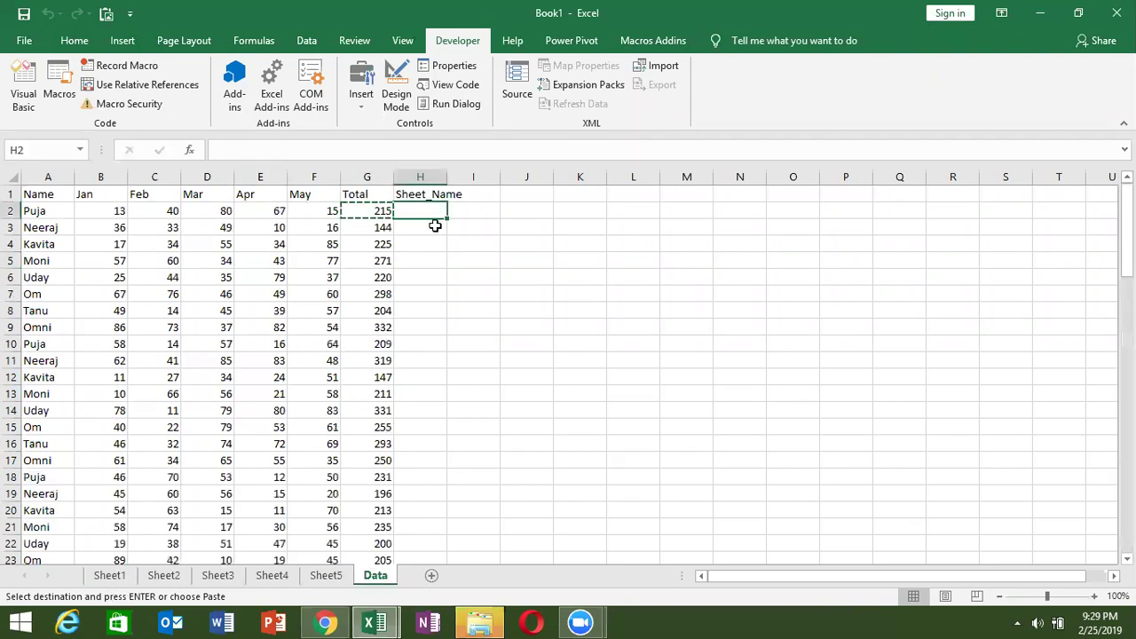
Enter Sheet1 in H2 and fill it down through H15.
{"action": "type", "text": "Shh"}
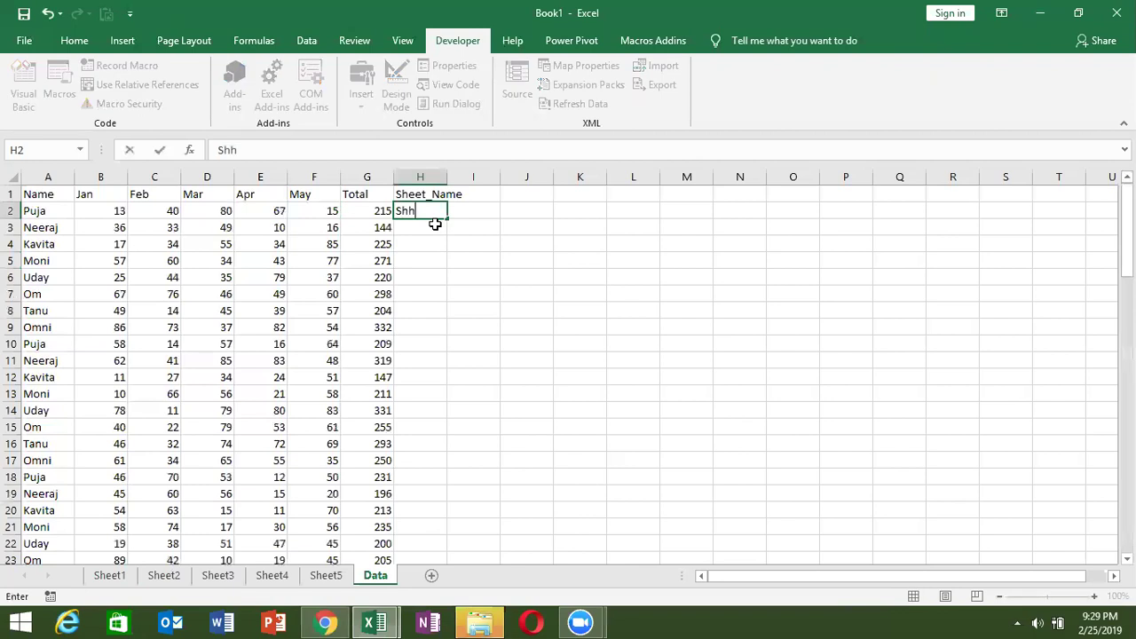
{"action": "key", "text": "BackSpace"}
{"action": "key", "text": "BackSpace"}
{"action": "type", "text": "hee1"}
{"action": "left_click", "coordinate": [460, 238]}
{"action": "double_click", "coordinate": [435, 210]}
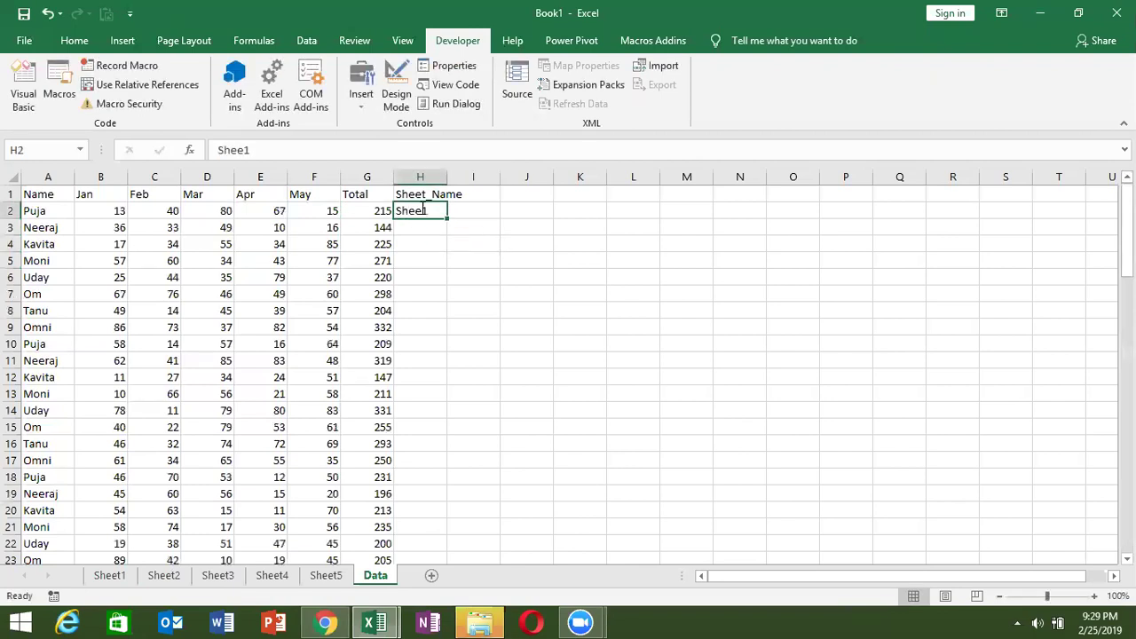
{"action": "type", "text": "t"}
{"action": "key", "text": "Return"}
{"action": "mouse_move", "coordinate": [420, 213]}
{"action": "left_mouse_down"}
{"action": "mouse_move", "coordinate": [420, 398]}
{"action": "mouse_move", "coordinate": [408, 422]}
{"action": "mouse_move", "coordinate": [431, 479]}
{"action": "left_mouse_up"}
{"action": "key", "text": "ctrl+d"}
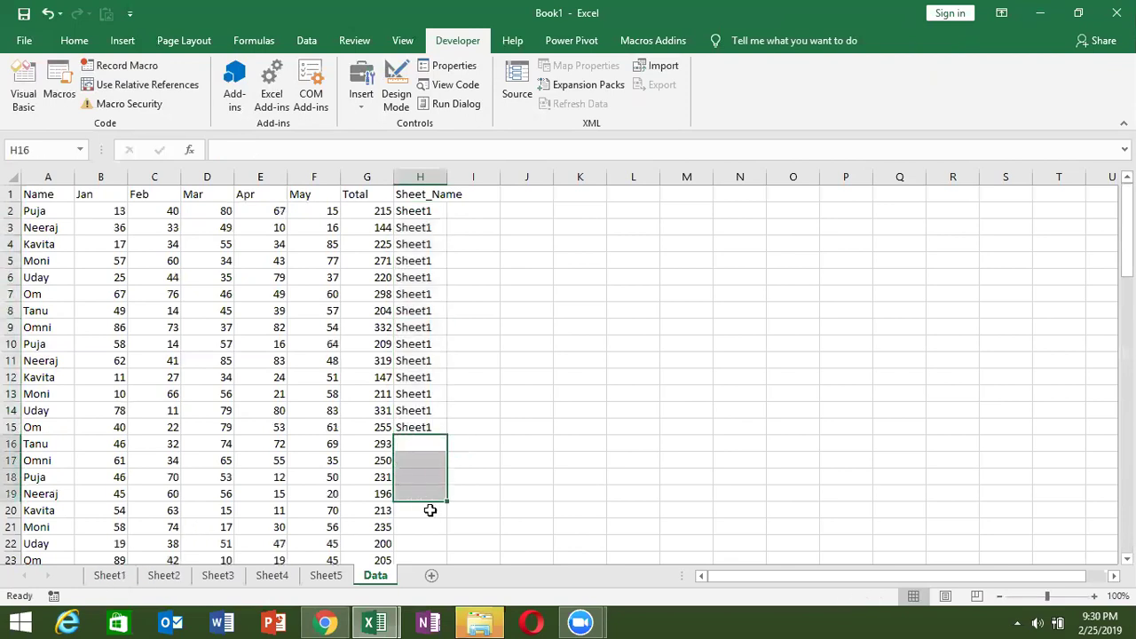
Select H2:H15 and delete the Sheet1 labels.
{"action": "key", "text": "Up"}
{"action": "key", "text": "Up"}
{"action": "key", "text": "ctrl+Up"}
{"action": "key", "text": "Down"}
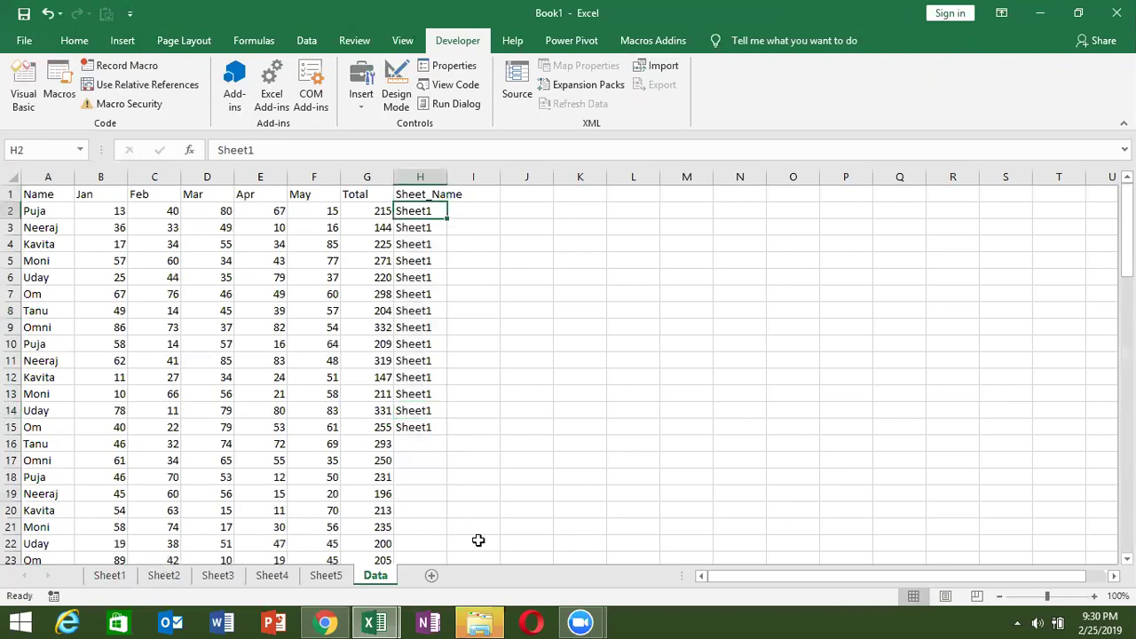
{"action": "key", "text": "ctrl+shift+Down"}
{"action": "key", "text": "Delete"}
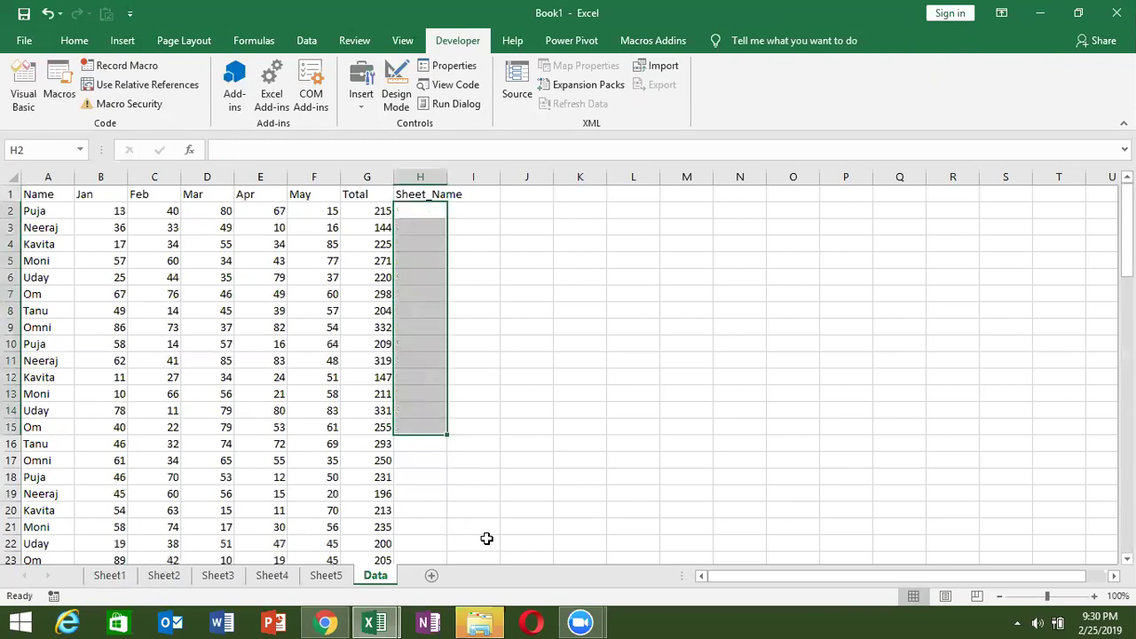
Save the workbook to the Desktop as the macro-enabled file Copy.xlsm via Save As.
{"action": "left_click", "coordinate": [16, 39]}
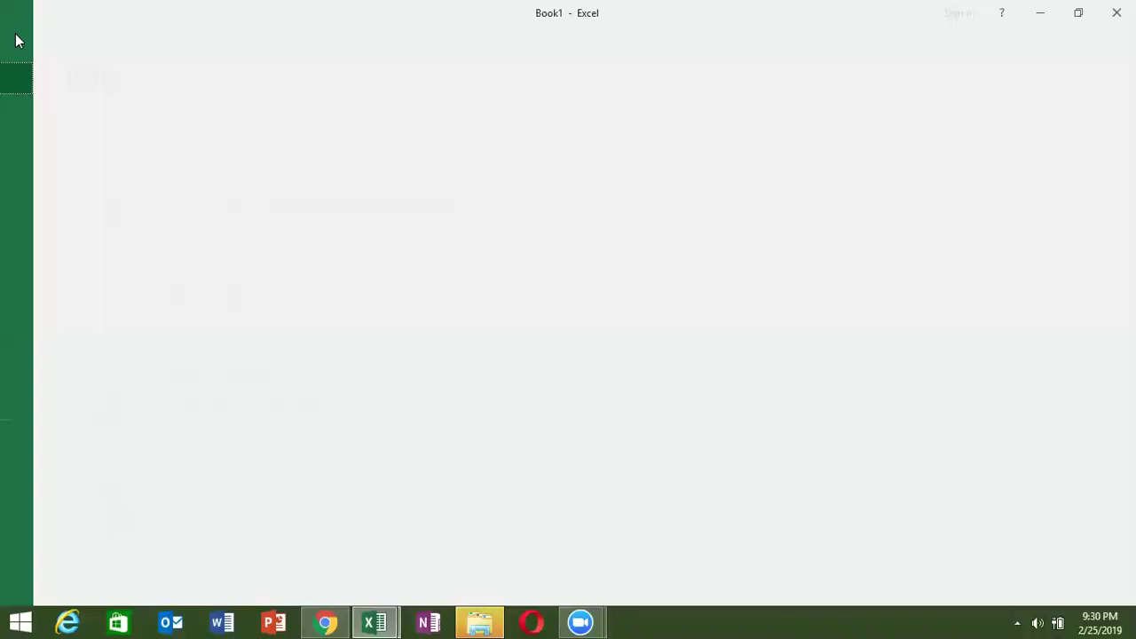
{"action": "left_click", "coordinate": [48, 206]}
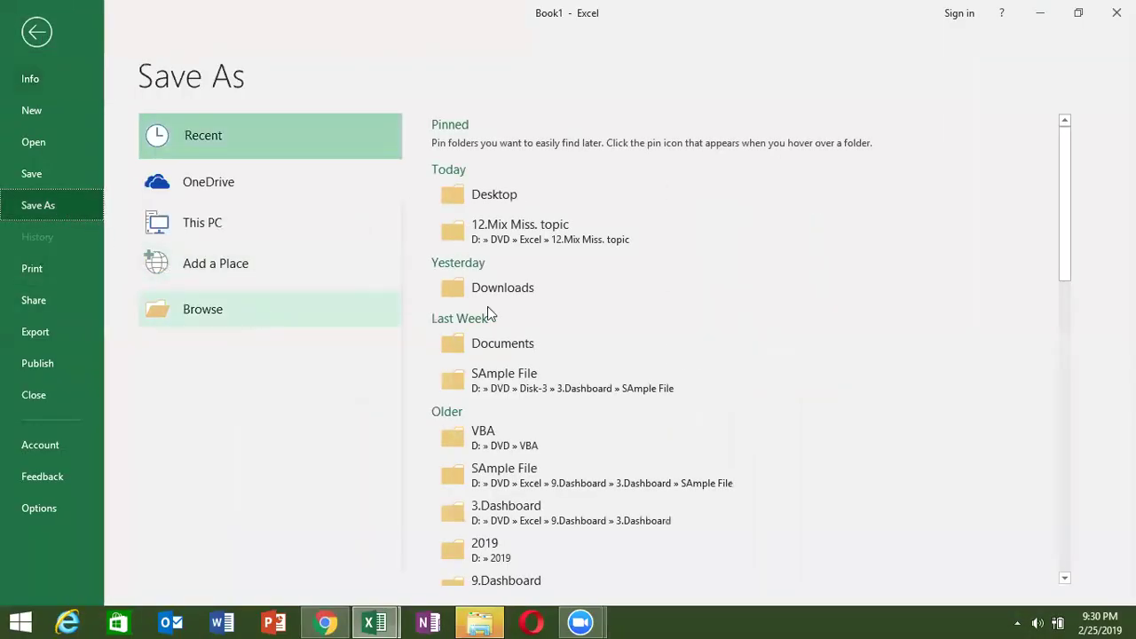
{"action": "left_click", "coordinate": [517, 204]}
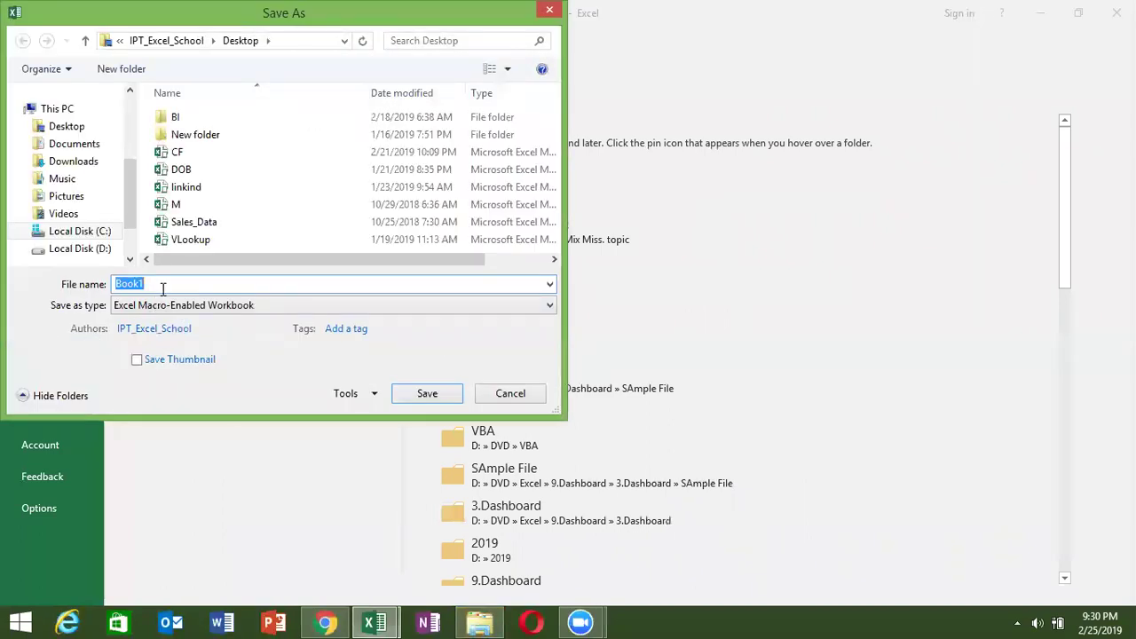
{"action": "type", "text": "Copy"}
{"action": "left_click", "coordinate": [427, 393]}
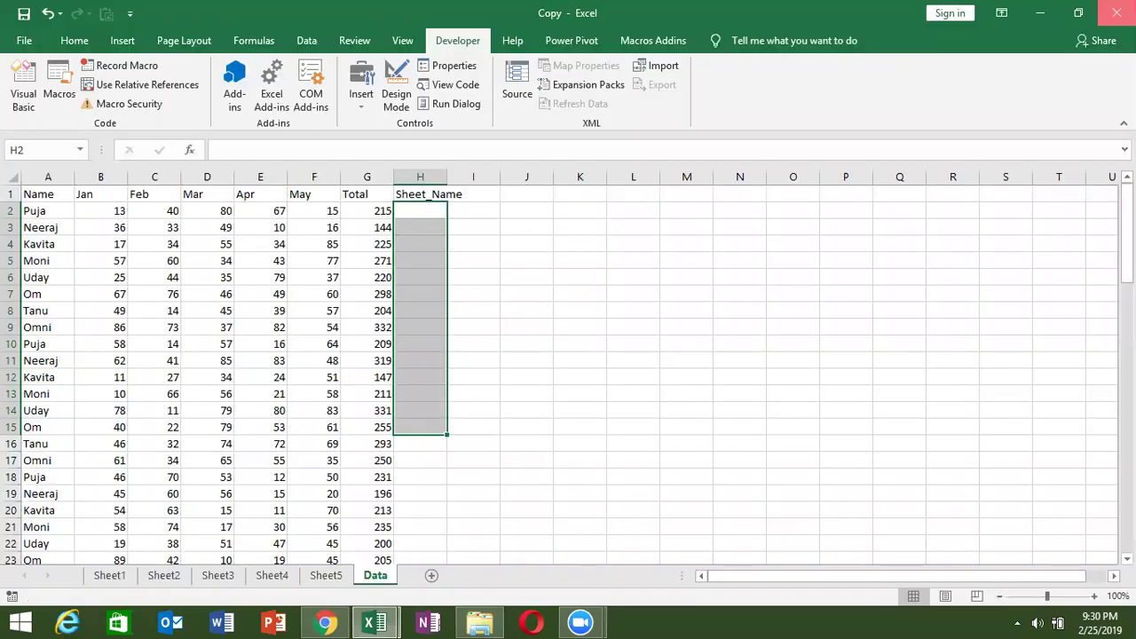
{"action": "left_click", "coordinate": [1117, 12]}
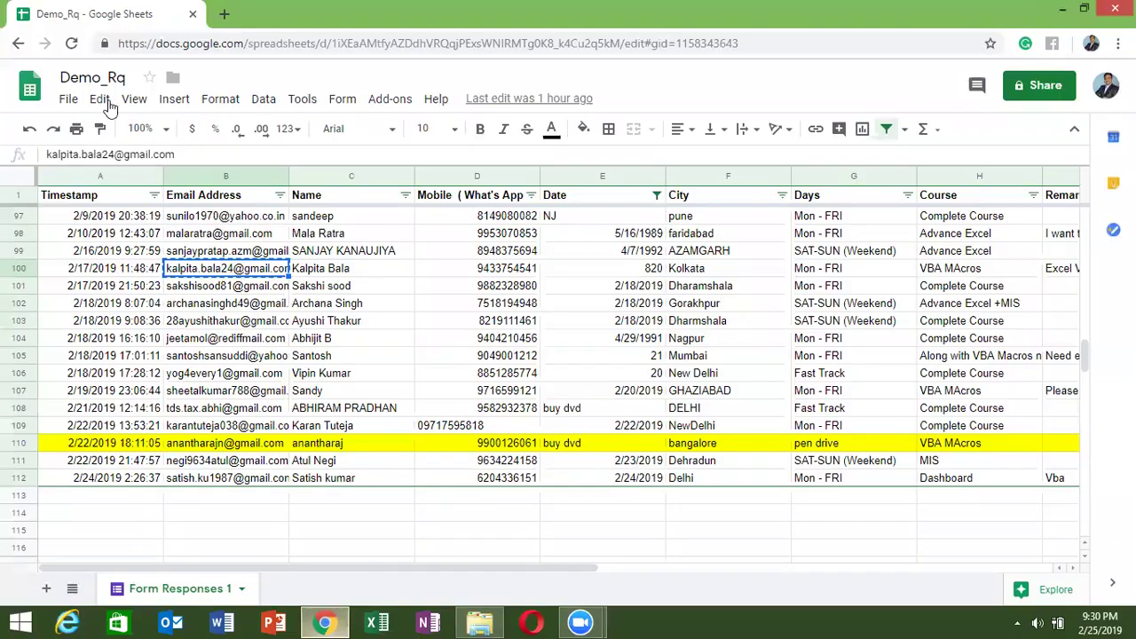
Load gmail.com in a new Chrome tab and begin composing a new message.
{"action": "left_click", "coordinate": [223, 15]}
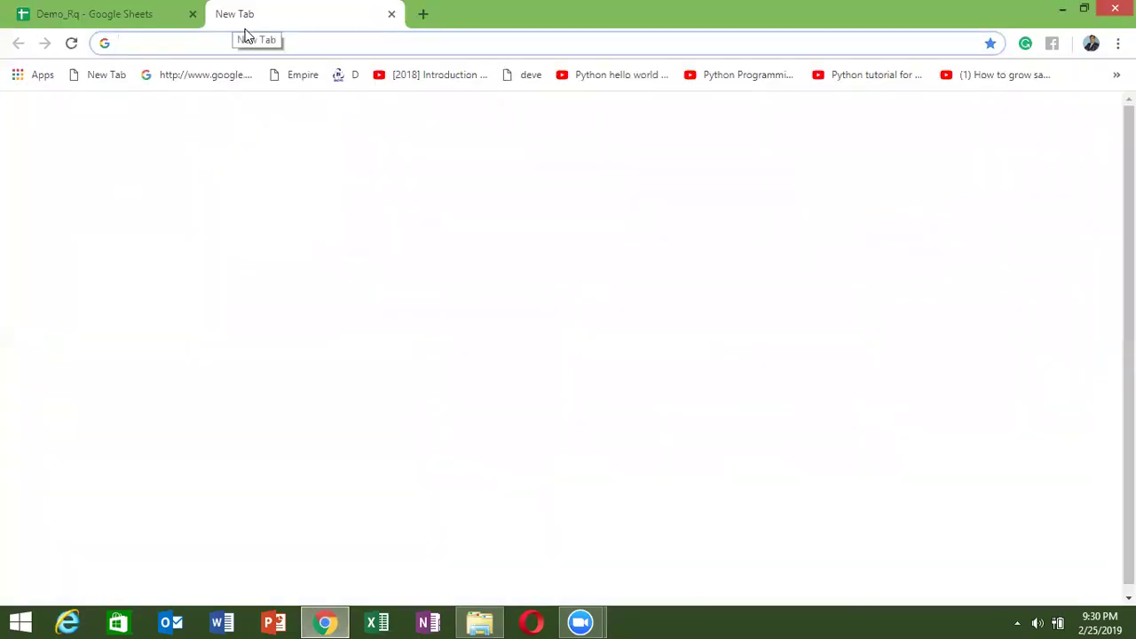
{"action": "type", "text": "g"}
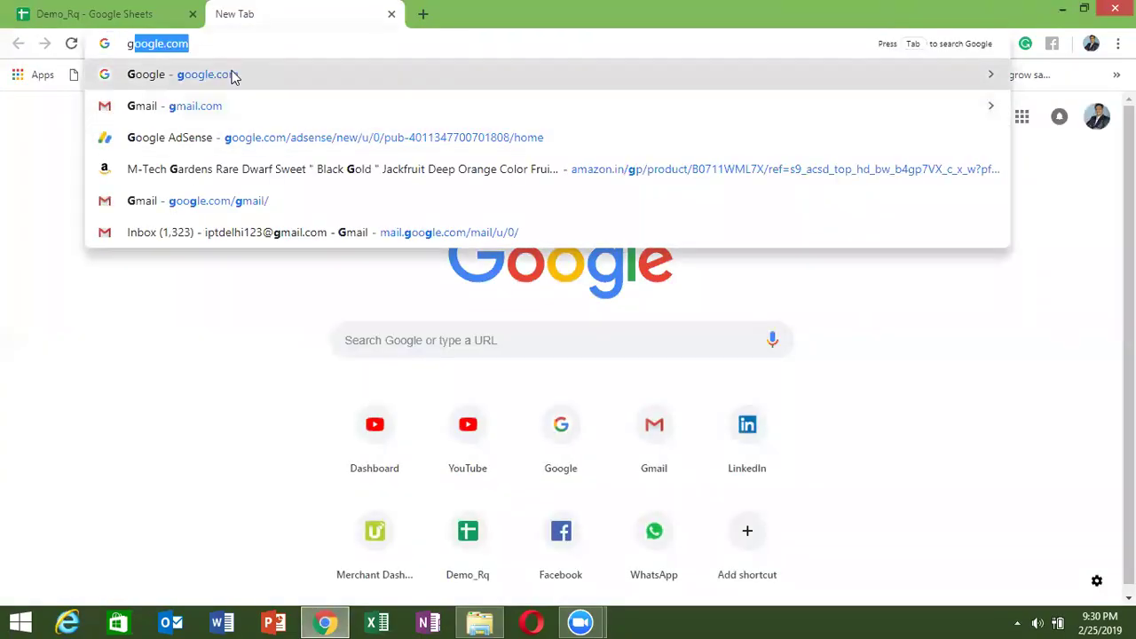
{"action": "type", "text": "m"}
{"action": "key", "text": "Return"}
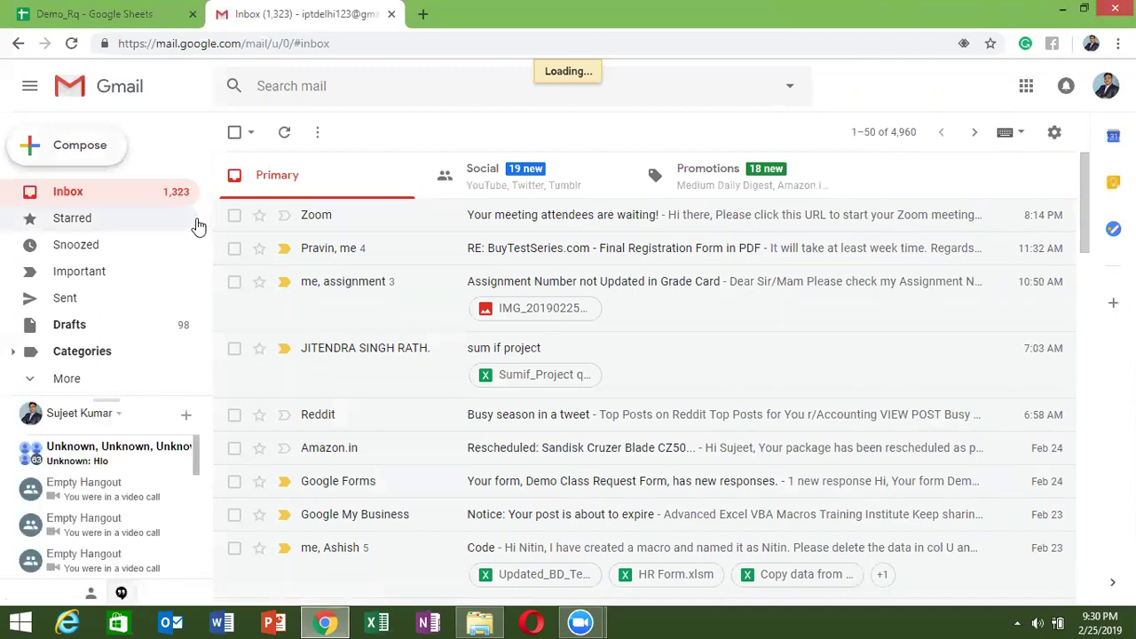
{"action": "double_click", "coordinate": [583, 74]}
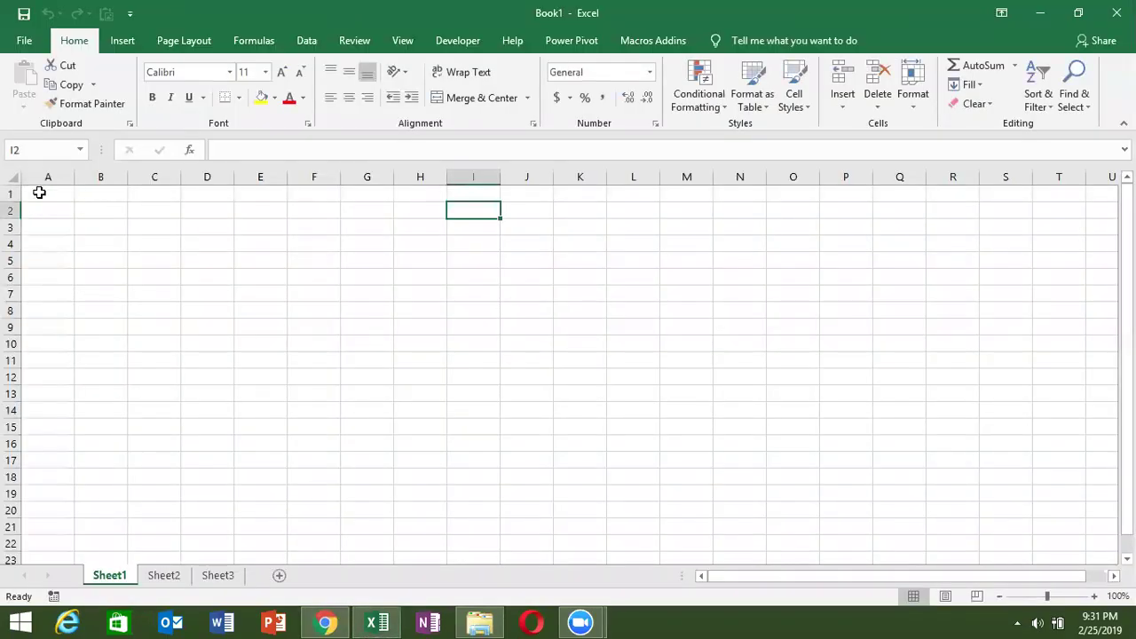
Enter 85, 3236, 652 and 85 into cells A1 through A4.
{"action": "type", "text": "85 3236"}
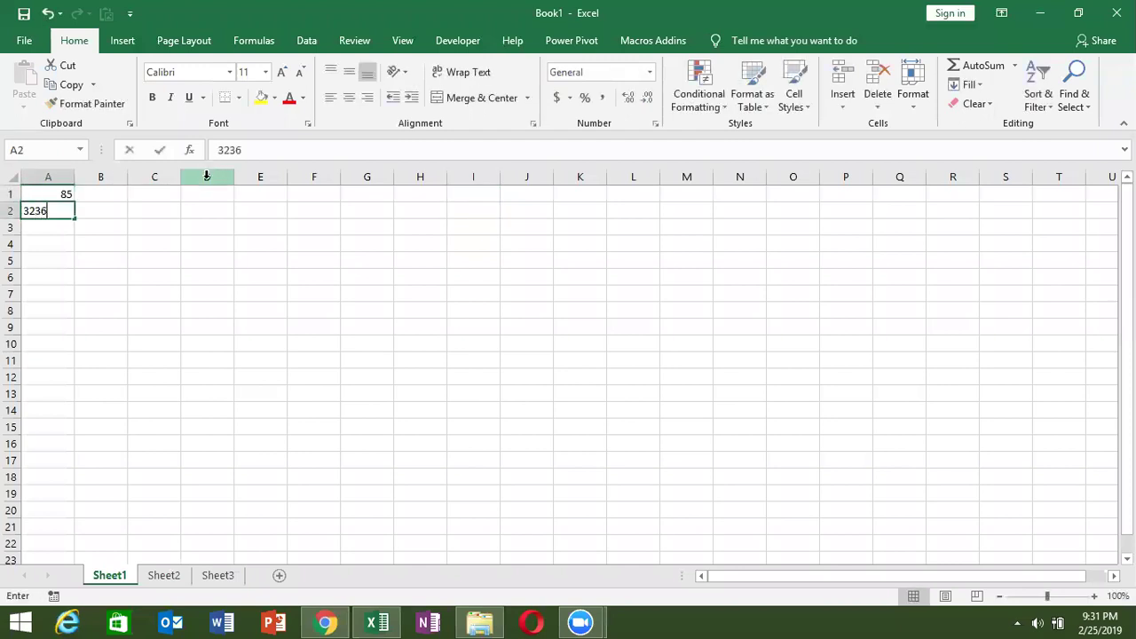
{"action": "key", "text": "Return"}
{"action": "type", "text": "652"}
{"action": "key", "text": "Return"}
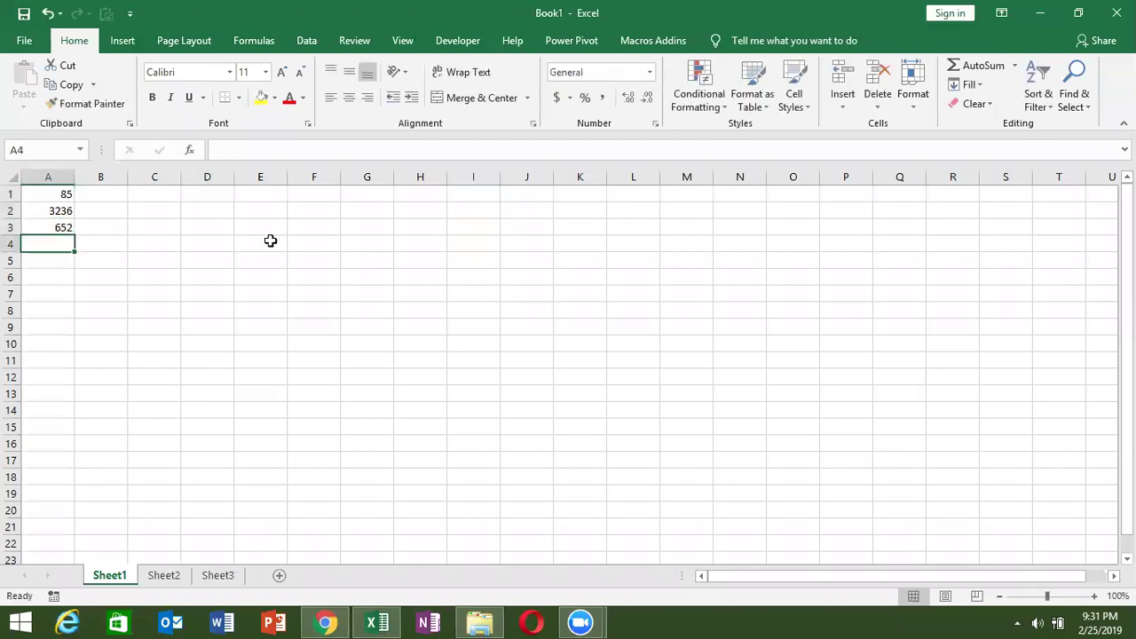
{"action": "type", "text": "85"}
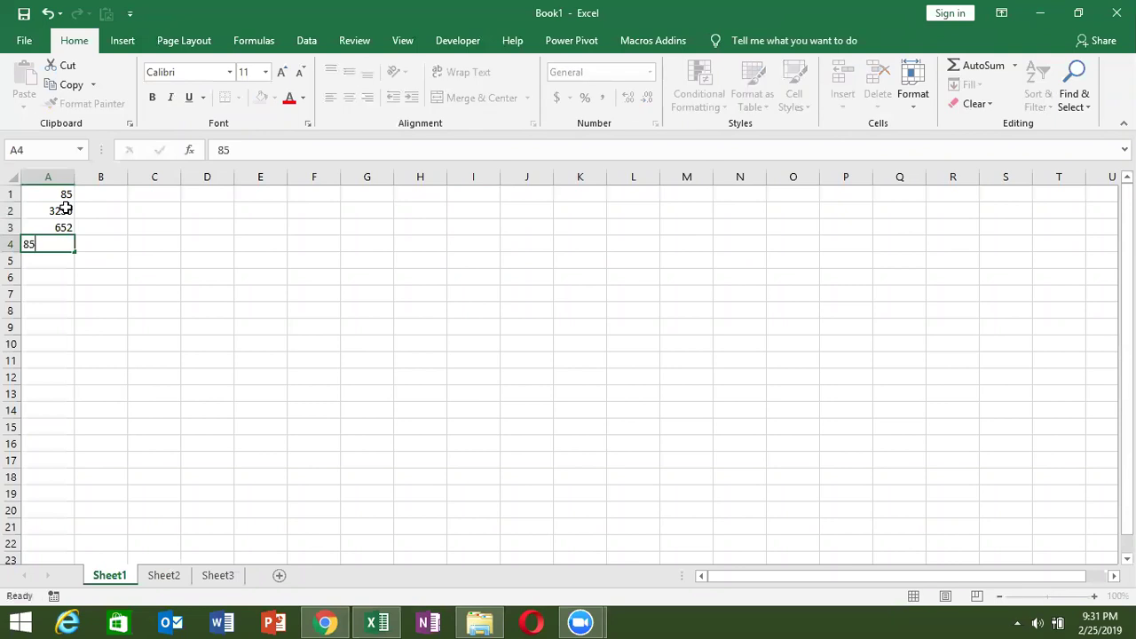
{"action": "key", "text": "Return"}
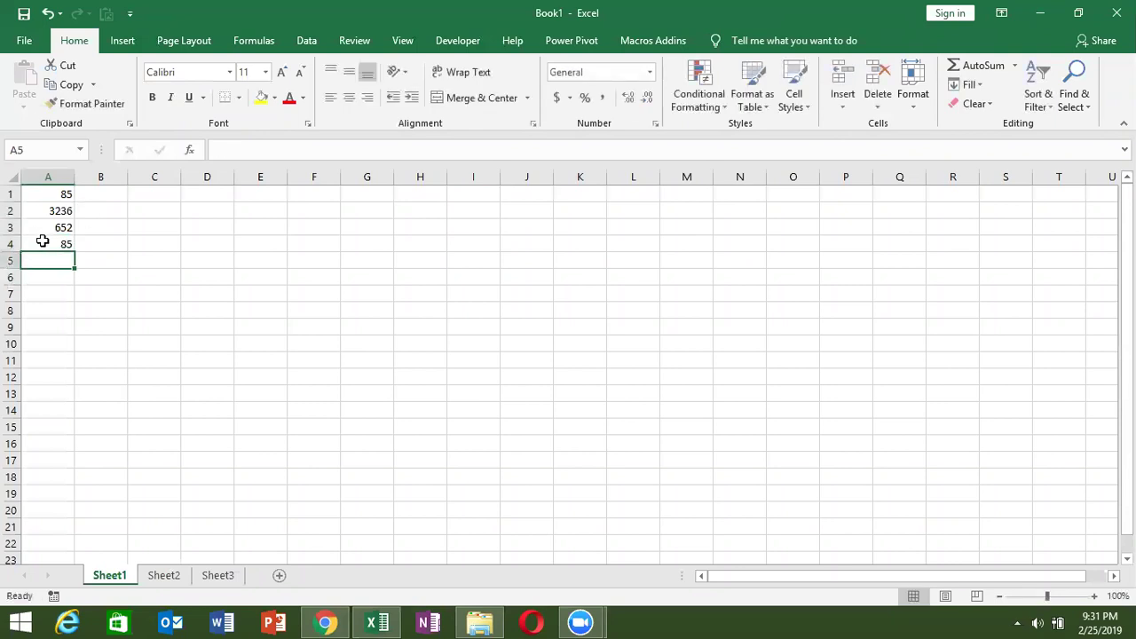
Type the code line range("A1").end(xpdown).offset(1,0).select into cell C2.
{"action": "left_click", "coordinate": [147, 209]}
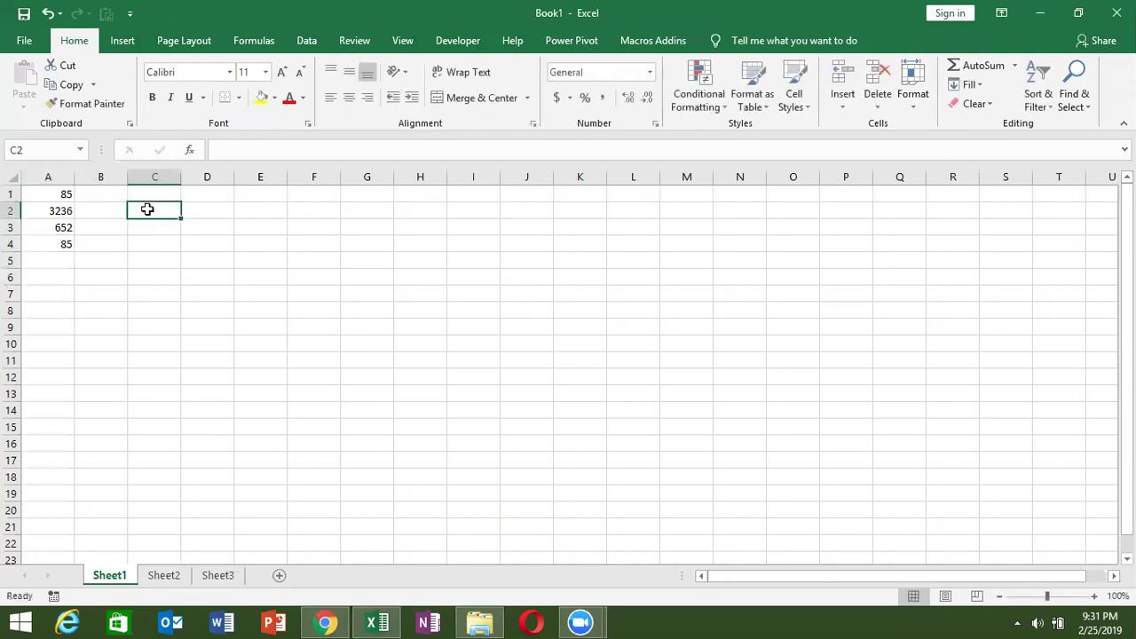
{"action": "type", "text": "=range(\"A1"}
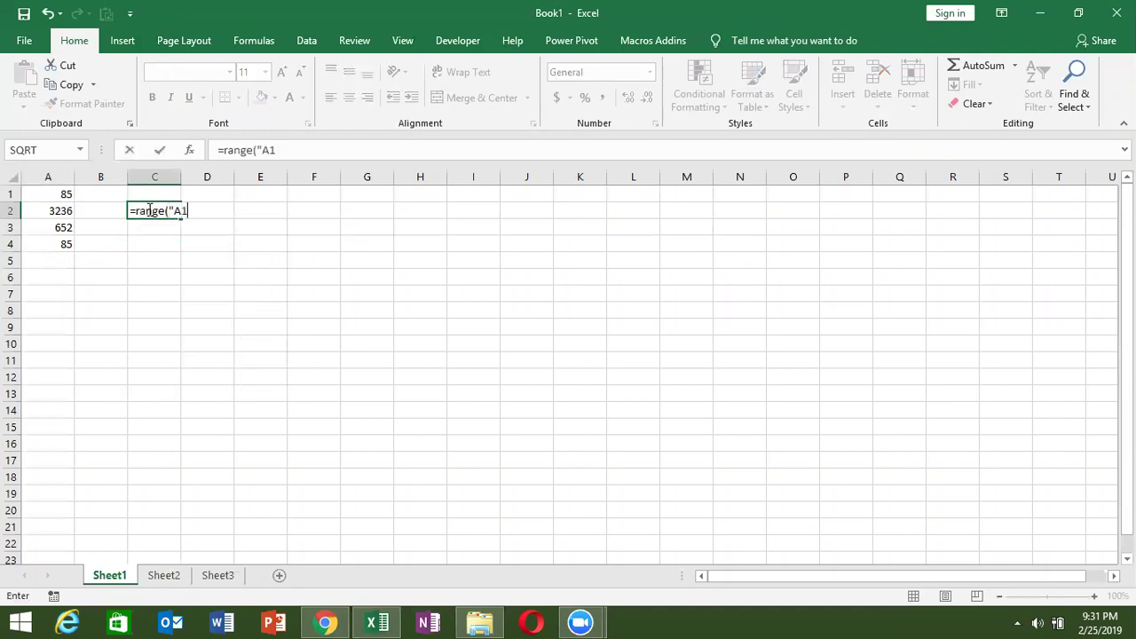
{"action": "type", "text": ").eb"}
{"action": "key", "text": "BackSpace"}
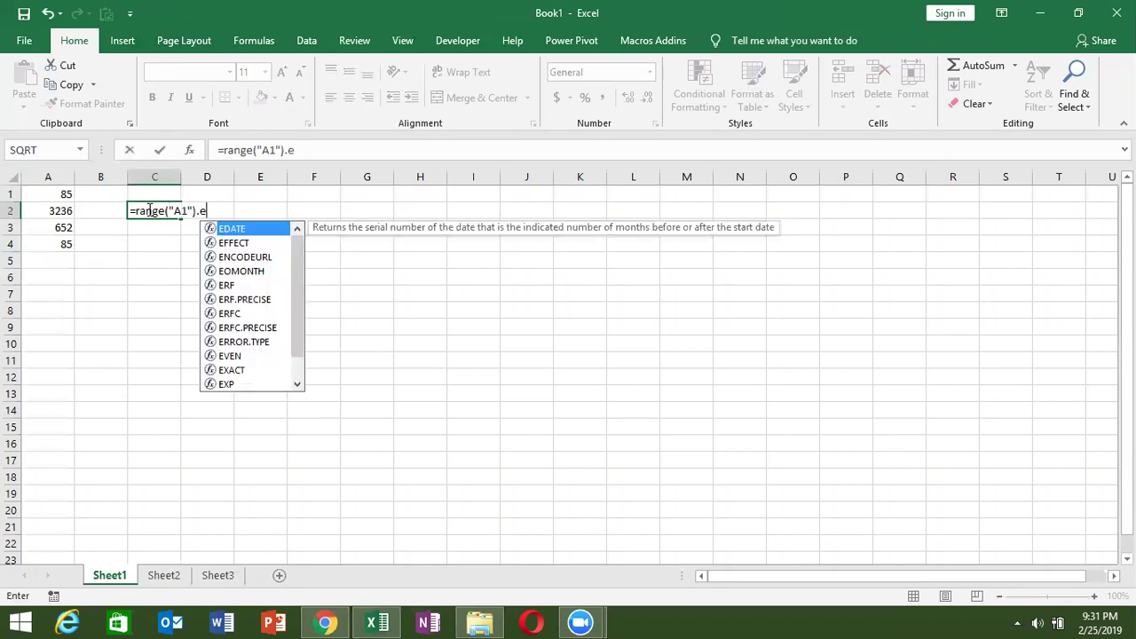
{"action": "type", "text": "nd(xpdown)"}
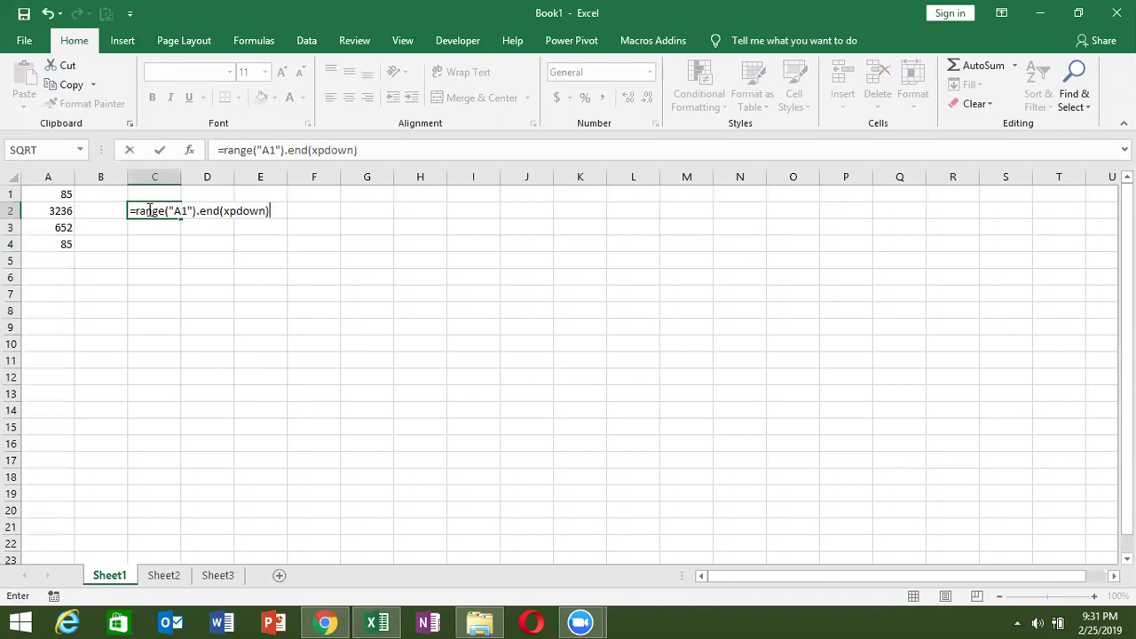
{"action": "type", "text": "."}
{"action": "type", "text": "offs"}
{"action": "key", "text": "Tab"}
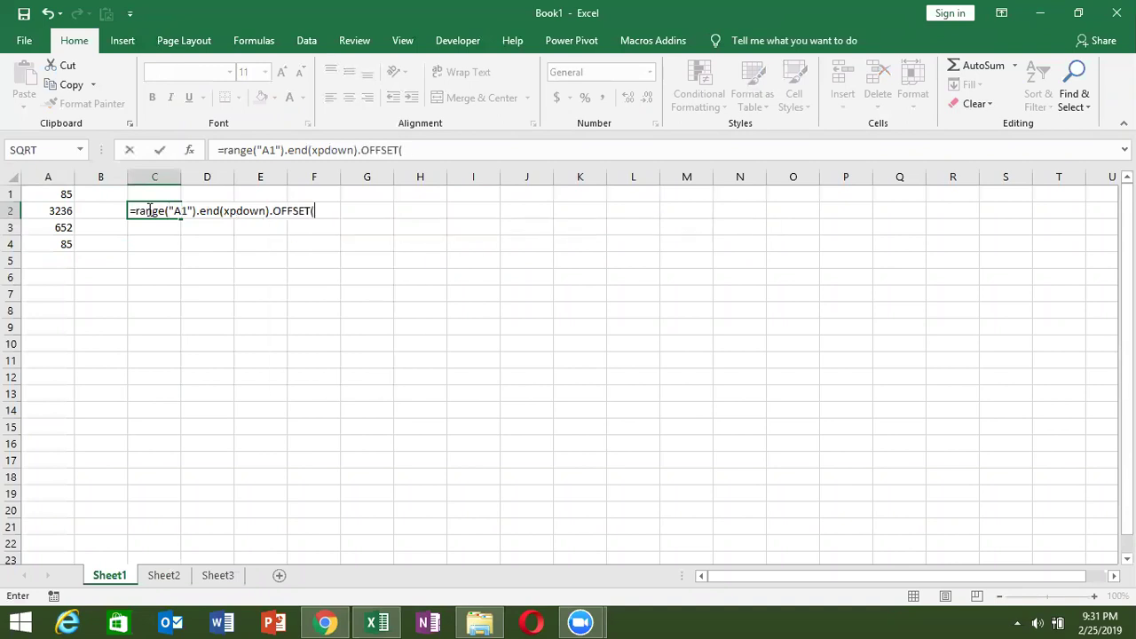
{"action": "type", "text": "0"}
{"action": "key", "text": "BackSpace"}
{"action": "type", "text": "1,0).select"}
Dismiss the formula error and store the C2 line as plain text without the leading =.
{"action": "key", "text": "Return"}
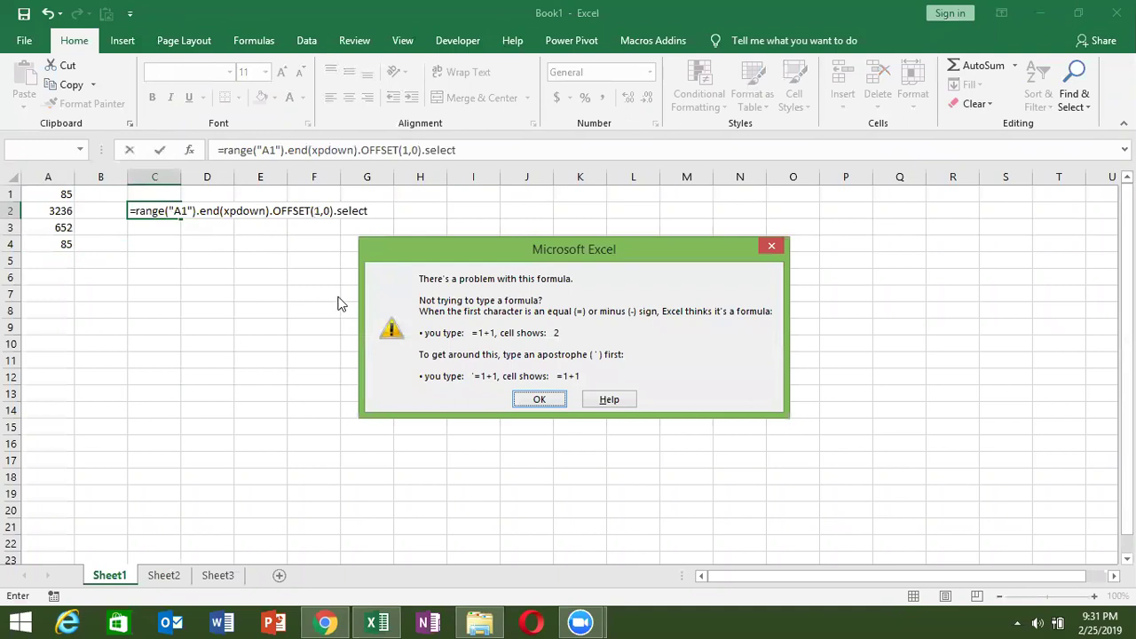
{"action": "key", "text": "Return"}
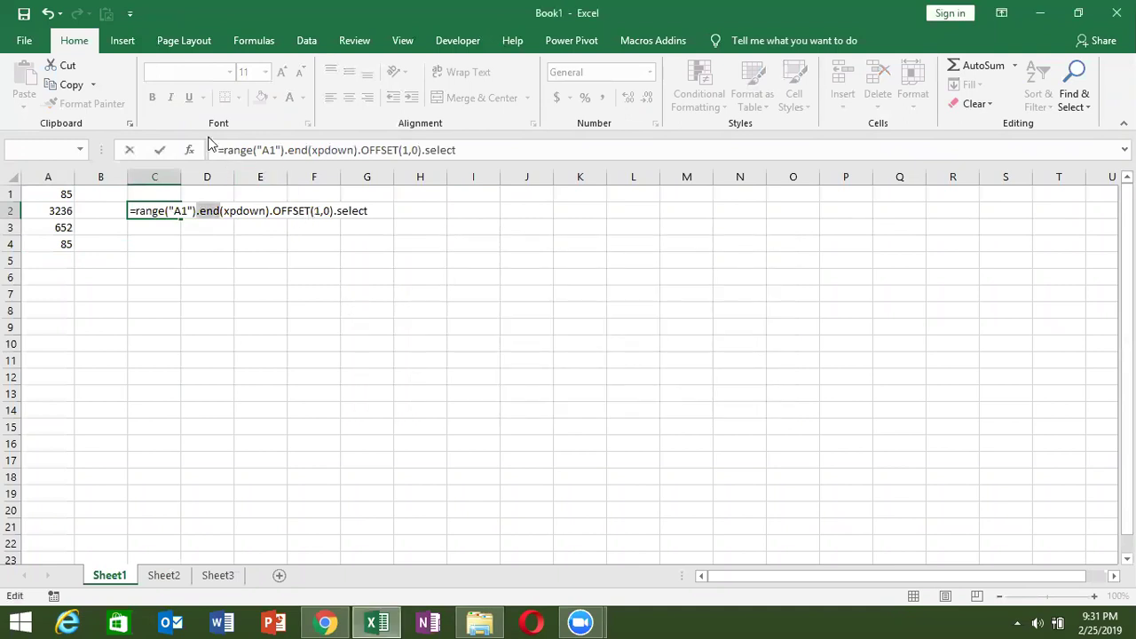
{"action": "left_click", "coordinate": [221, 150]}
{"action": "key", "text": "BackSpace"}
{"action": "key", "text": "Return"}
Jump to the end of the column A numbers and add 36 in A6, leaving A5 empty.
{"action": "key", "text": "Up"}
{"action": "key", "text": "Up"}
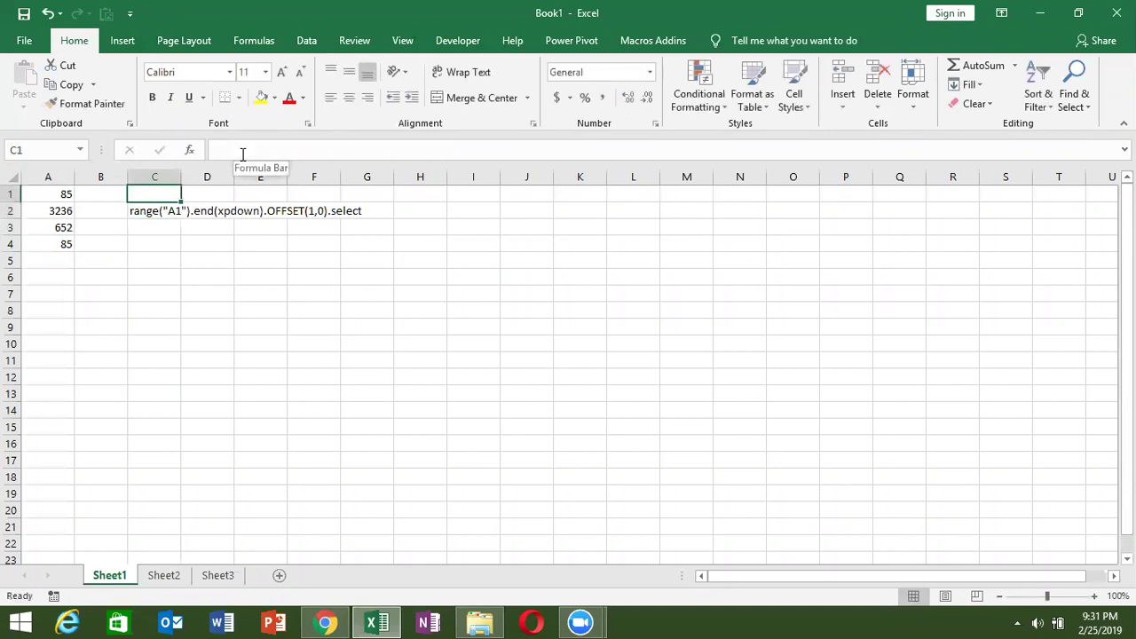
{"action": "key", "text": "ctrl+Home"}
{"action": "key", "text": "ctrl+Down"}
{"action": "key", "text": "Down"}
{"action": "type", "text": "85"}
{"action": "key", "text": "Return"}
{"action": "type", "text": "36"}
{"action": "key", "text": "Return"}
{"action": "key", "text": "Up"}
{"action": "key", "text": "Up"}
{"action": "key", "text": "Delete"}
{"action": "key", "text": "Up"}
{"action": "key", "text": "Up"}
{"action": "key", "text": "Up"}
{"action": "key", "text": "Up"}
{"action": "key", "text": "ctrl+Down"}
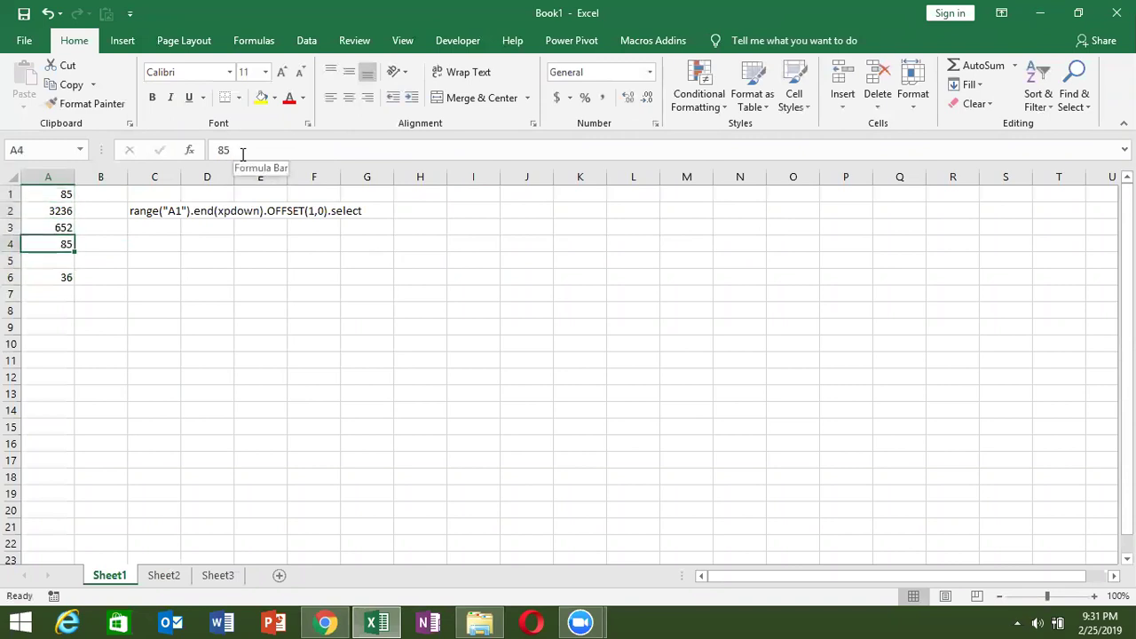
{"action": "key", "text": "ctrl+Up"}
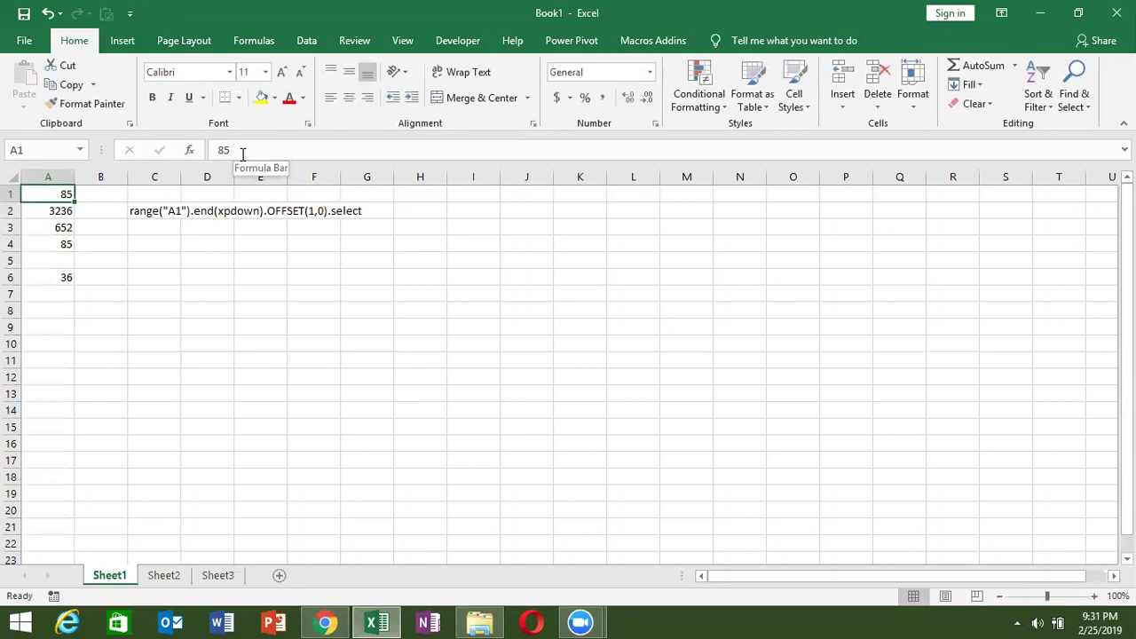
{"action": "key", "text": "ctrl+Down"}
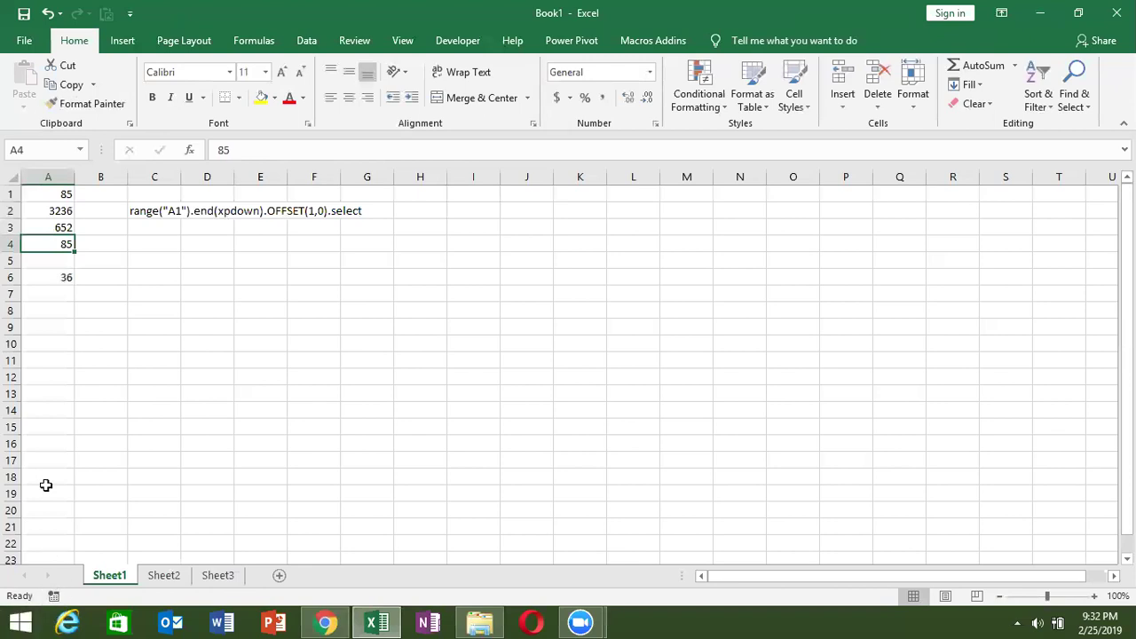
{"action": "left_click", "coordinate": [44, 149]}
{"action": "type", "text": "a65000"}
{"action": "key", "text": "Return"}
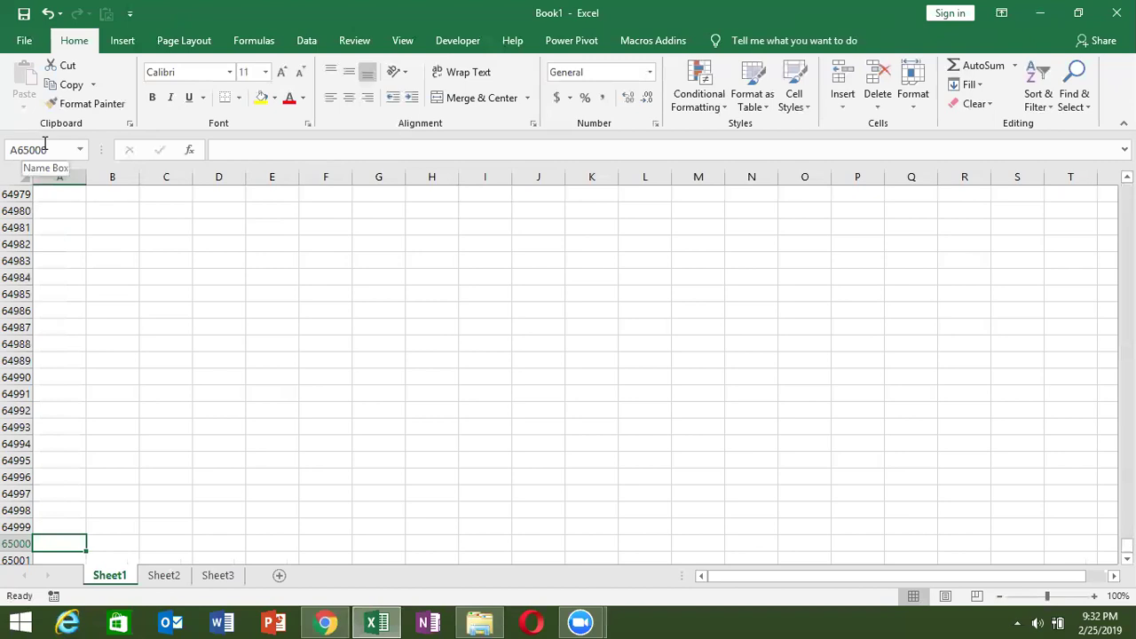
{"action": "key", "text": "ctrl+Up"}
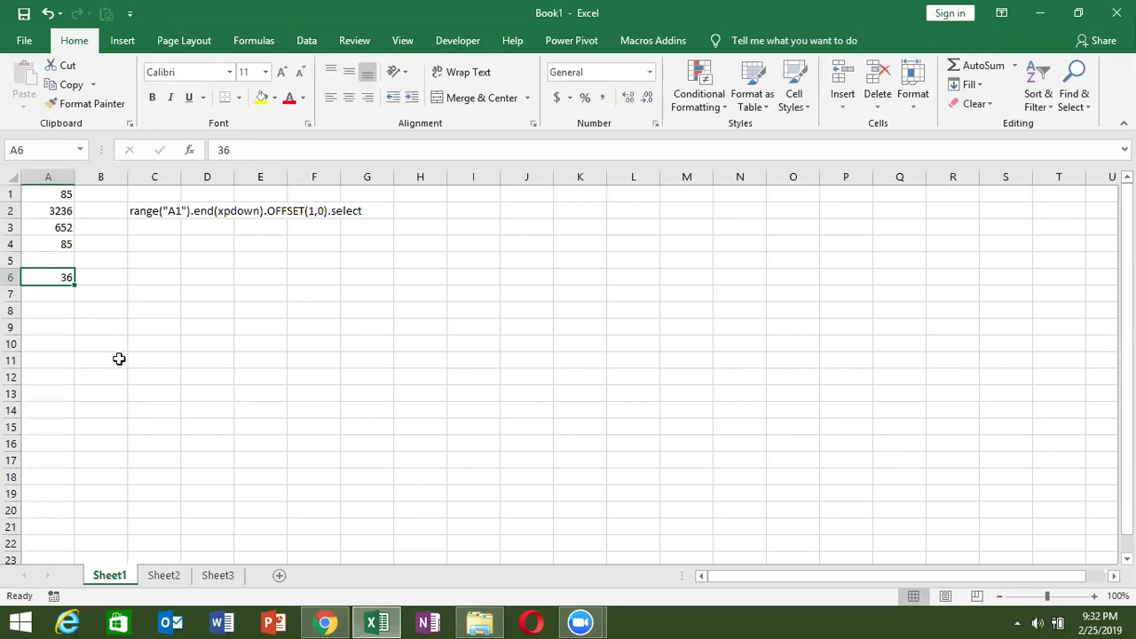
{"action": "key", "text": "Down"}
{"action": "key", "text": "ctrl+Down"}
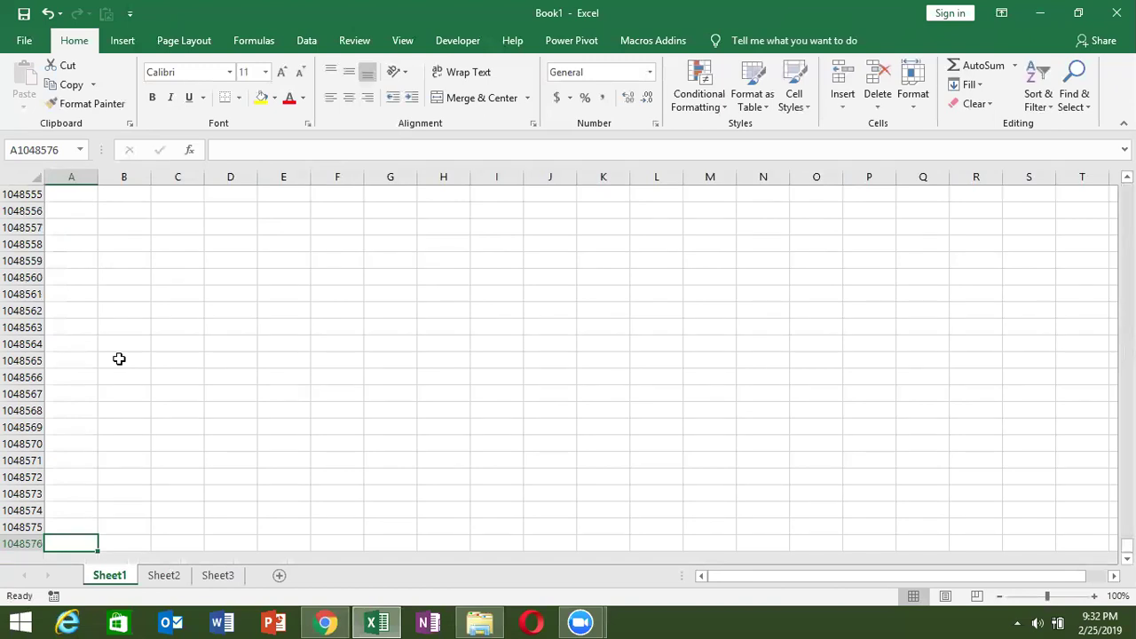
{"action": "key", "text": "ctrl+Up"}
{"action": "key", "text": "ctrl+Up"}
{"action": "key", "text": "ctrl+Up"}
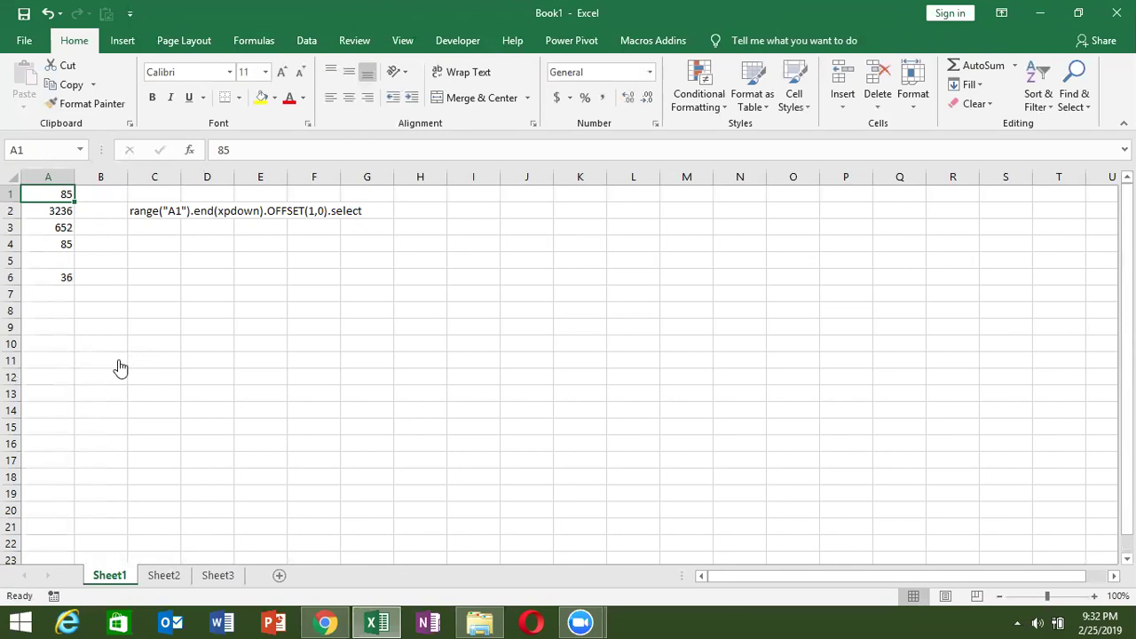
{"action": "key", "text": "alt+Tab"}
{"action": "key", "text": "alt+Tab"}
With the Developer tab shown, delete the leftover code text from cell C2.
{"action": "left_click", "coordinate": [462, 41]}
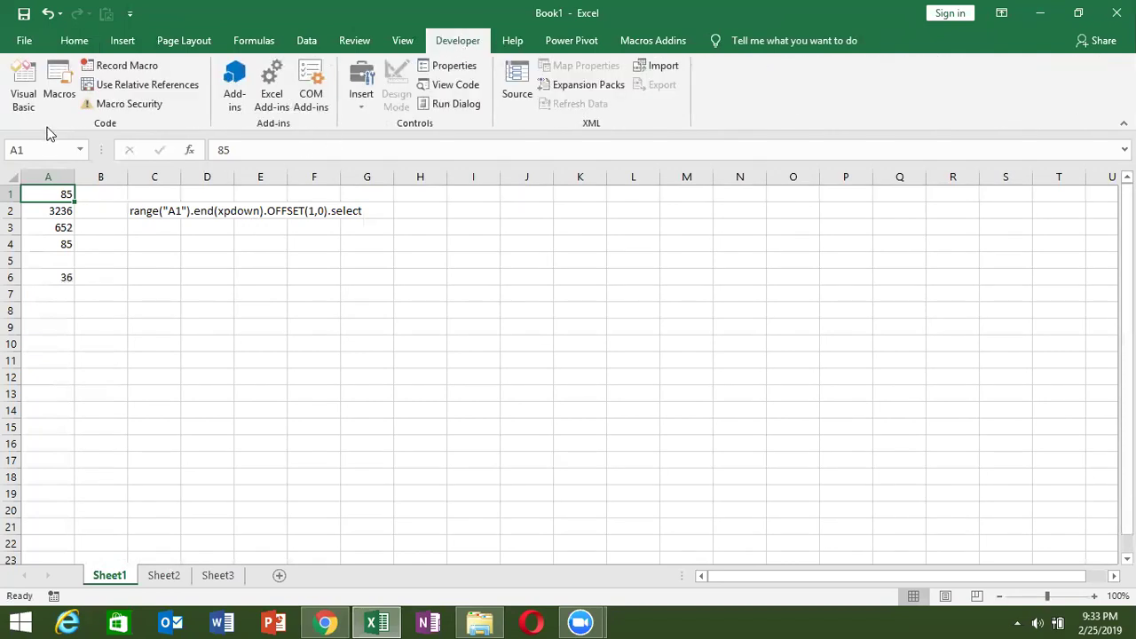
{"action": "left_click", "coordinate": [254, 277]}
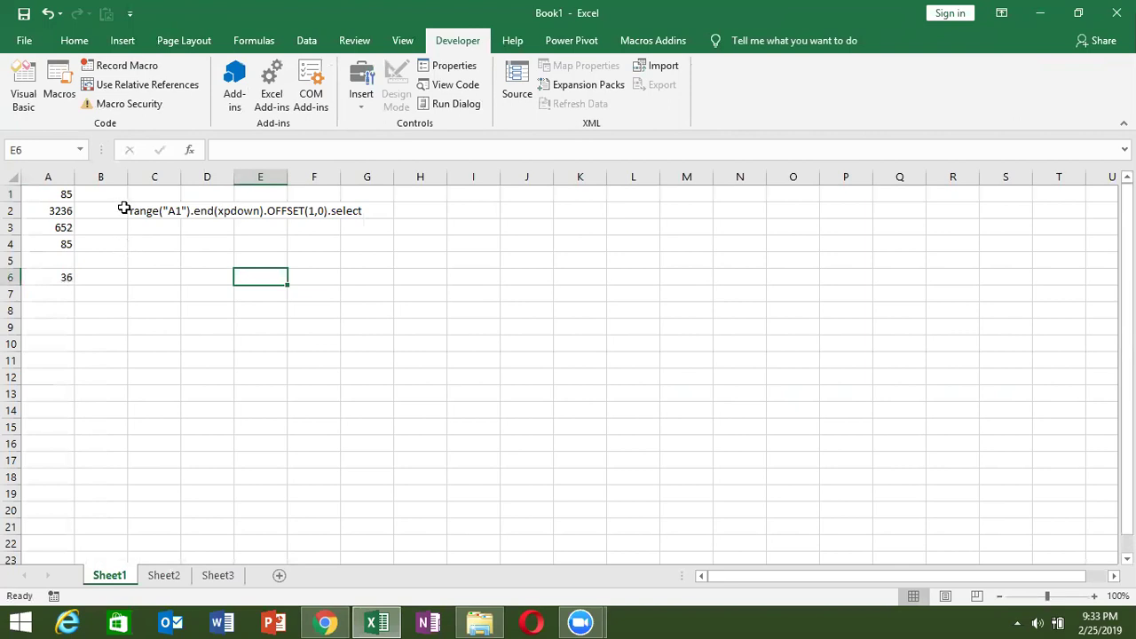
{"action": "left_click", "coordinate": [135, 210]}
{"action": "key", "text": "Delete"}
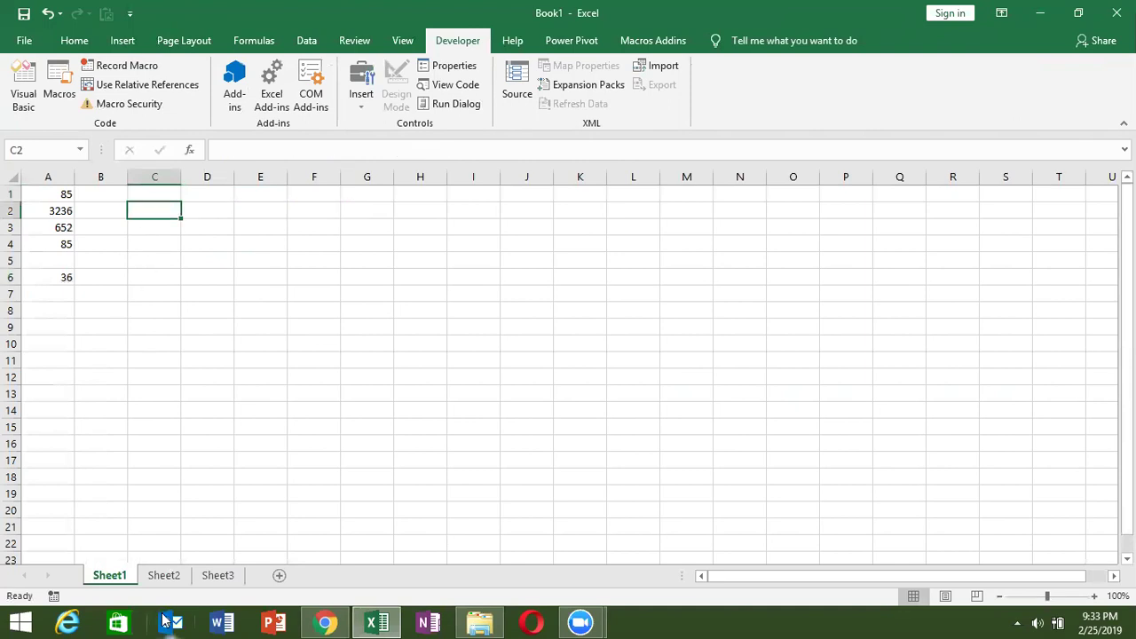
Attach Copy.xlsm from the Desktop to the Gmail draft and set its subject to 'file'.
{"action": "left_click", "coordinate": [336, 620]}
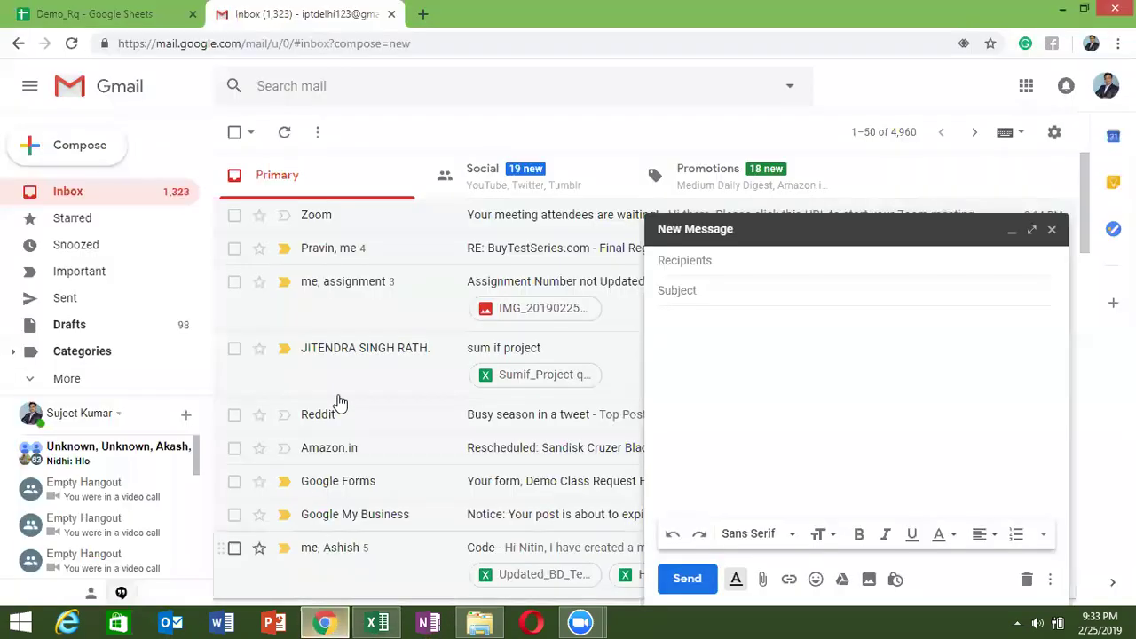
{"action": "left_click", "coordinate": [763, 579]}
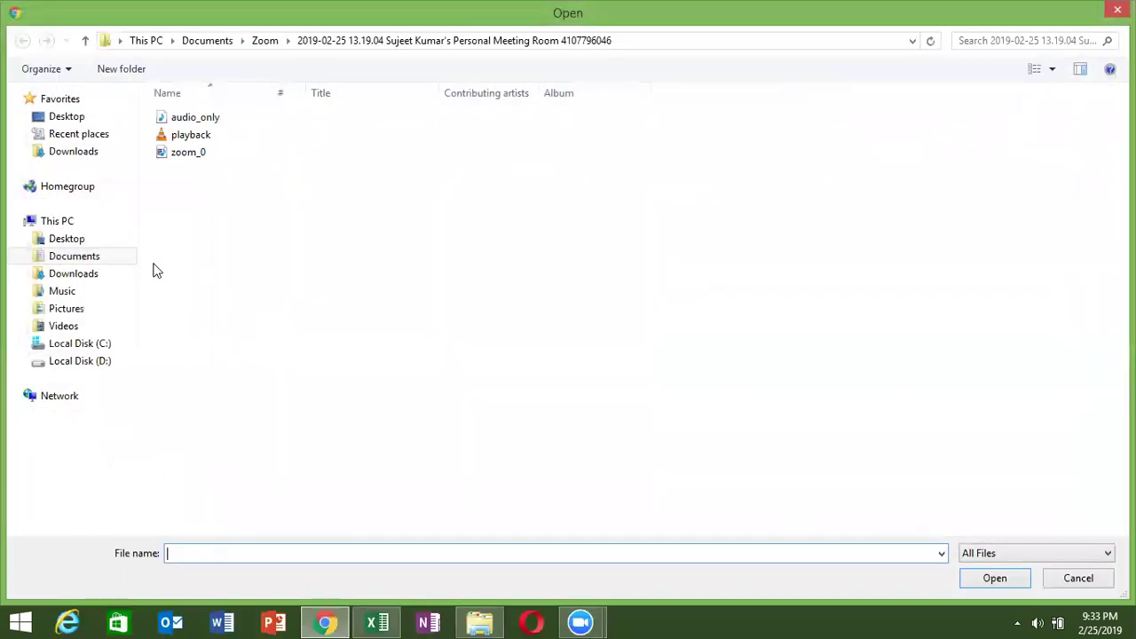
{"action": "left_click", "coordinate": [95, 239]}
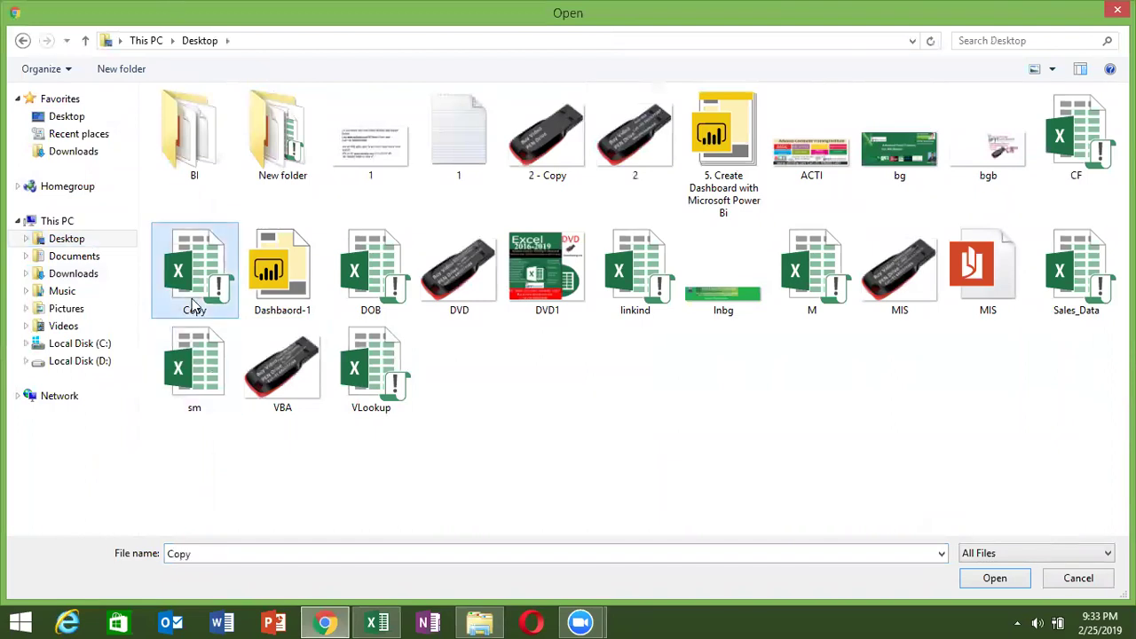
{"action": "double_click", "coordinate": [194, 309]}
{"action": "left_click", "coordinate": [689, 294]}
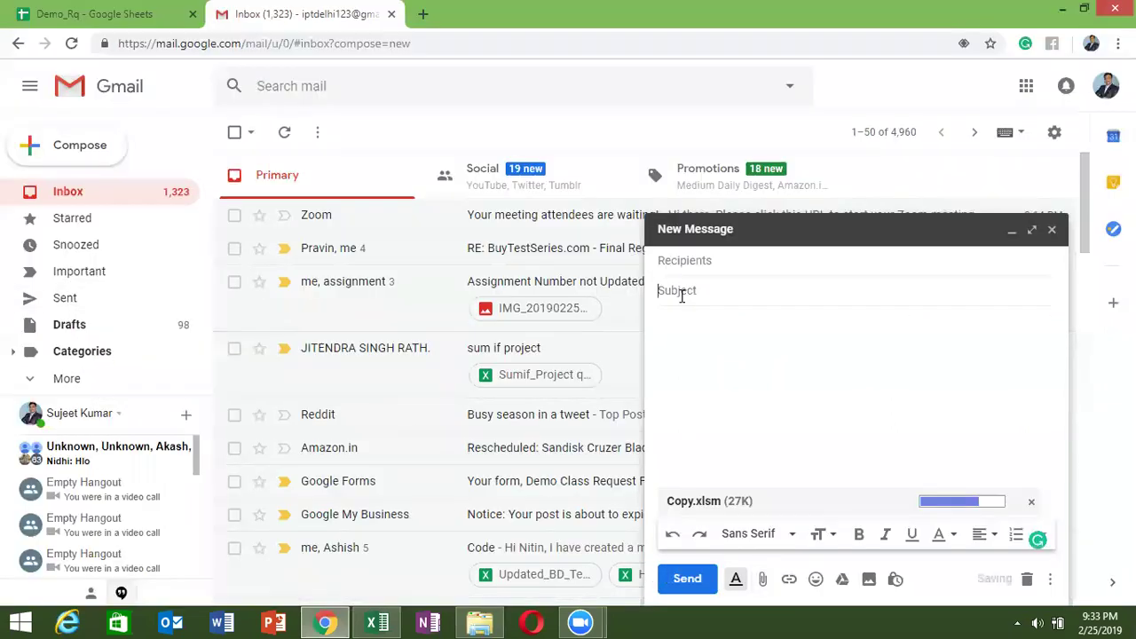
{"action": "type", "text": "file"}
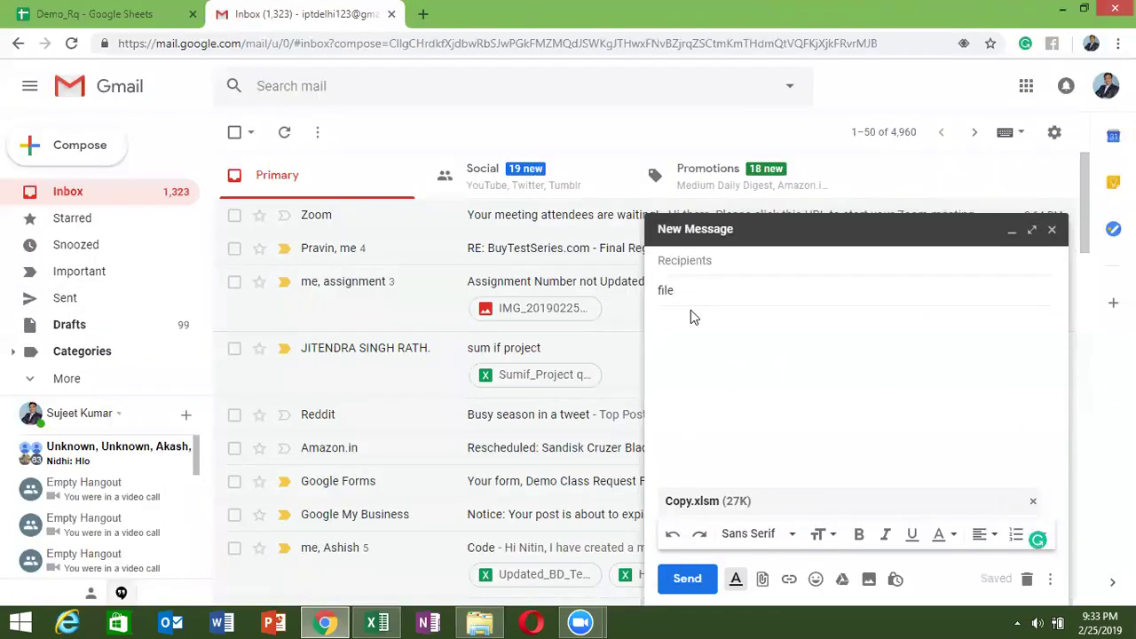
{"action": "left_click", "coordinate": [693, 316]}
Add five contacts to the To field, picking each from the suggestion list.
{"action": "left_click", "coordinate": [667, 263]}
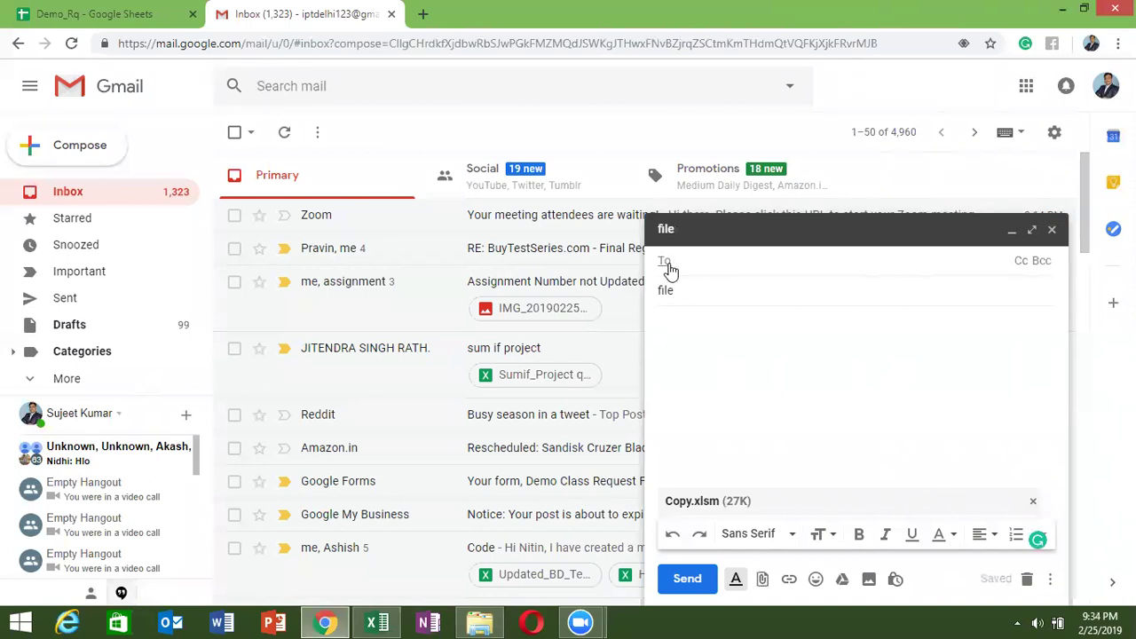
{"action": "type", "text": "raju"}
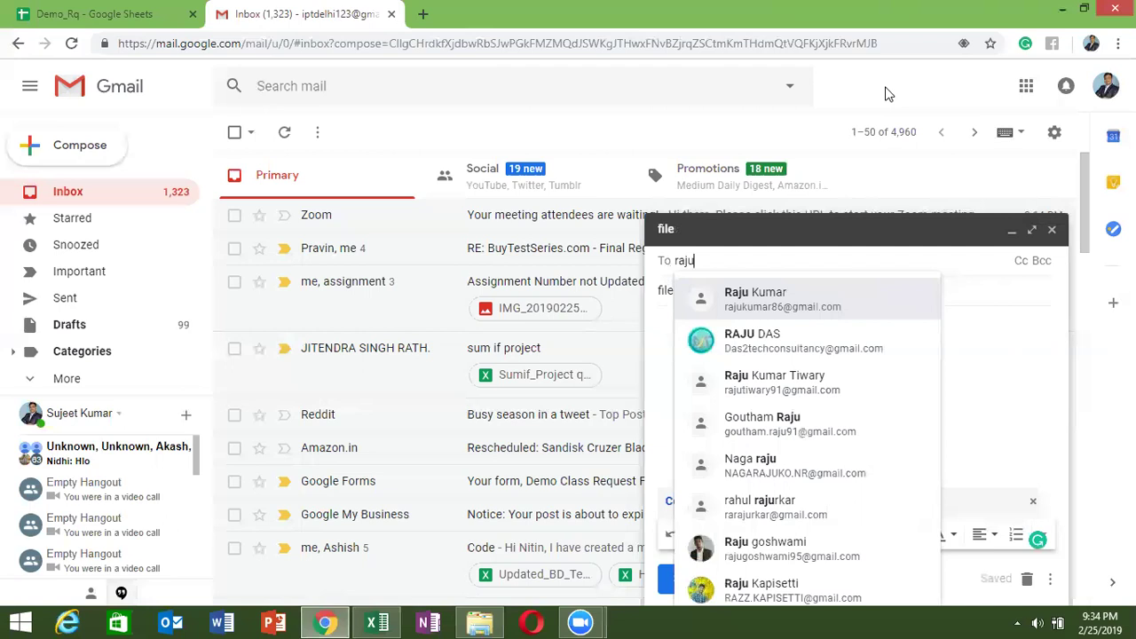
{"action": "key", "text": "BackSpace"}
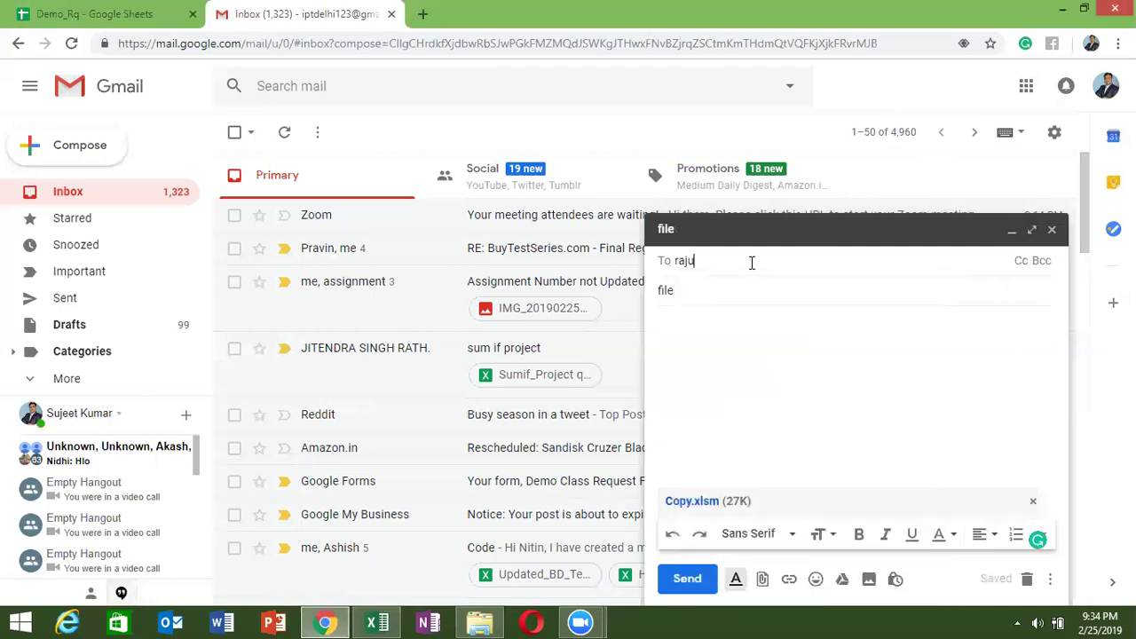
{"action": "key", "text": "BackSpace"}
{"action": "key", "text": "BackSpace"}
{"action": "type", "text": "a"}
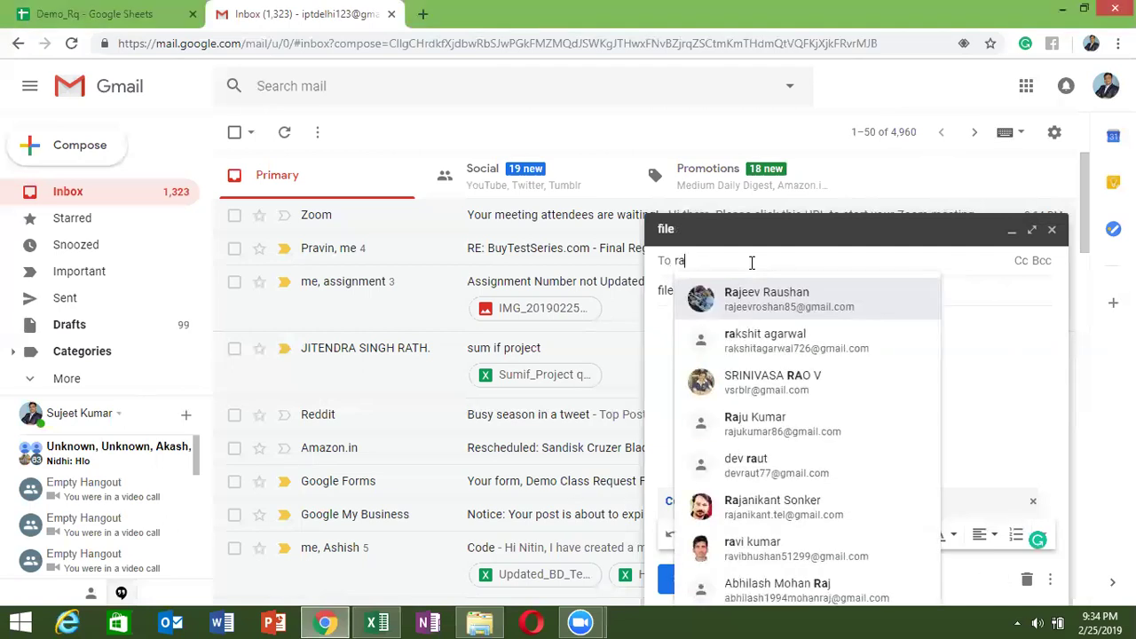
{"action": "type", "text": "ju"}
{"action": "left_click", "coordinate": [797, 293]}
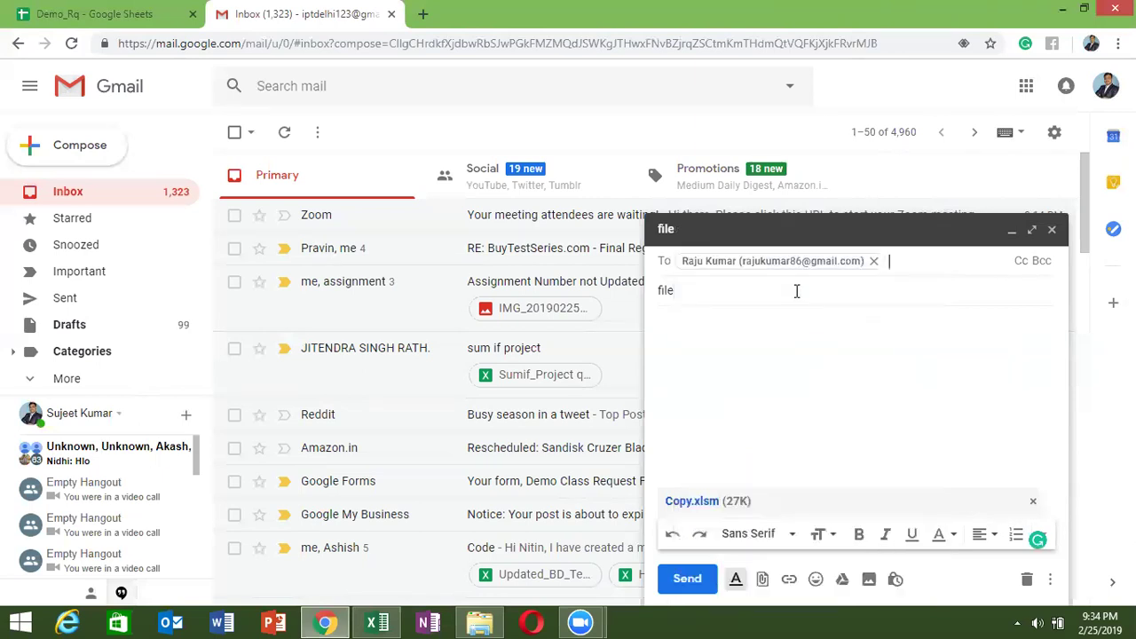
{"action": "type", "text": "ak"}
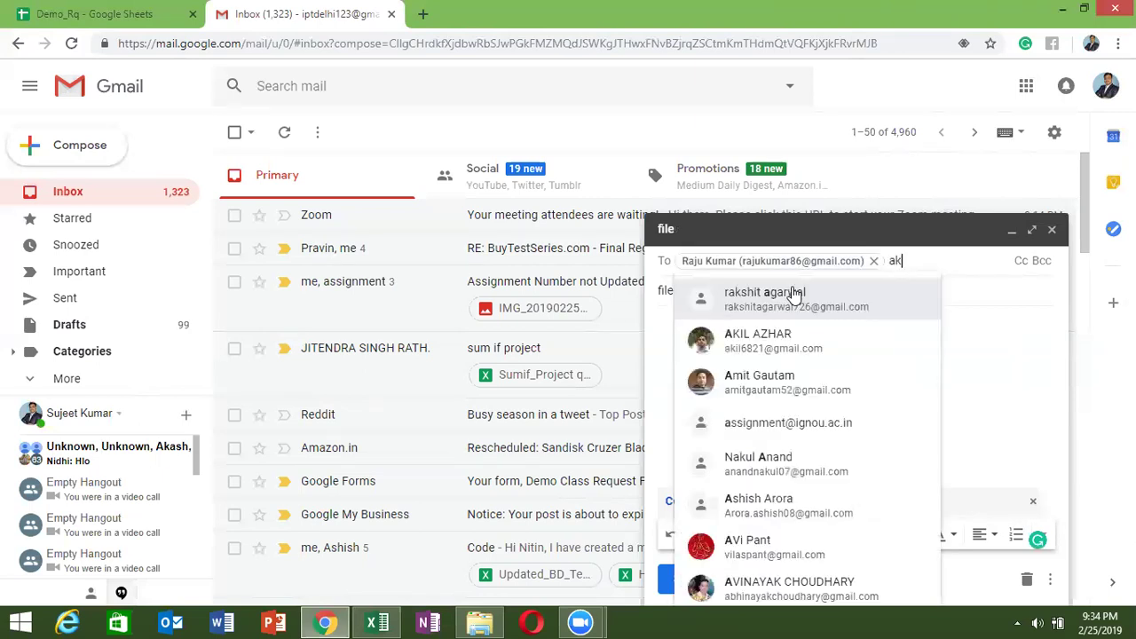
{"action": "type", "text": "hi"}
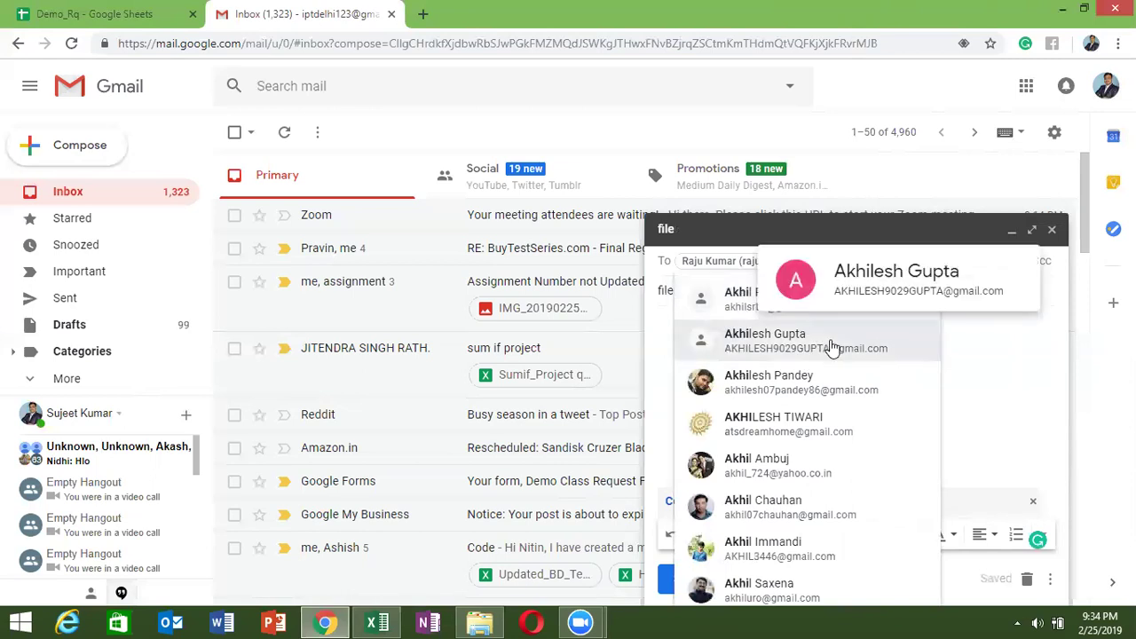
{"action": "mouse_move", "coordinate": [769, 382]}
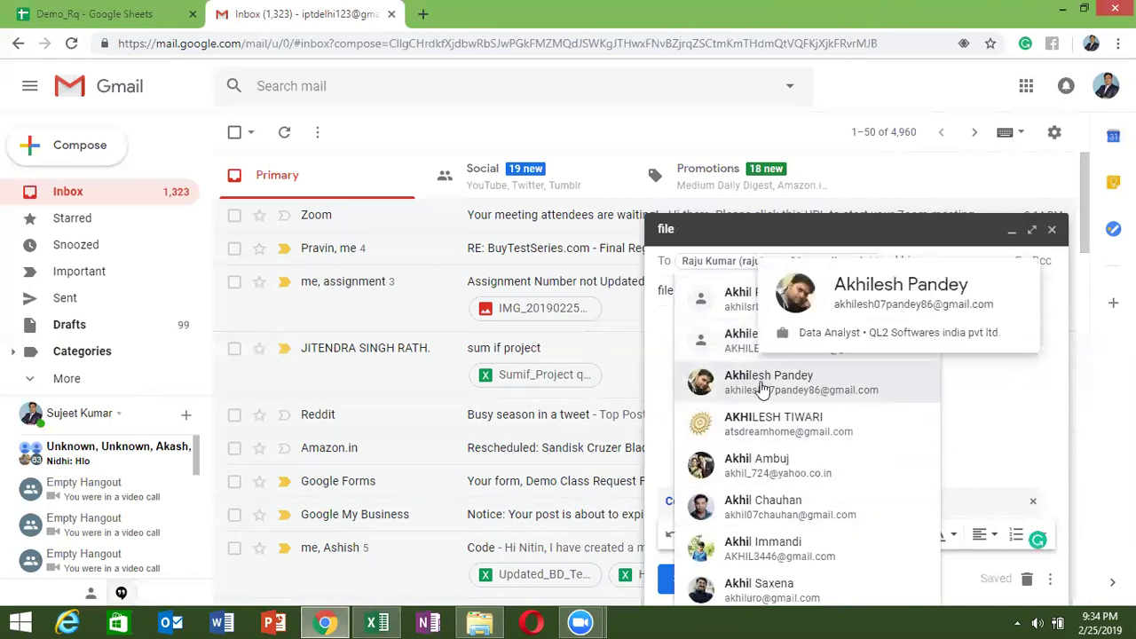
{"action": "left_click", "coordinate": [744, 342]}
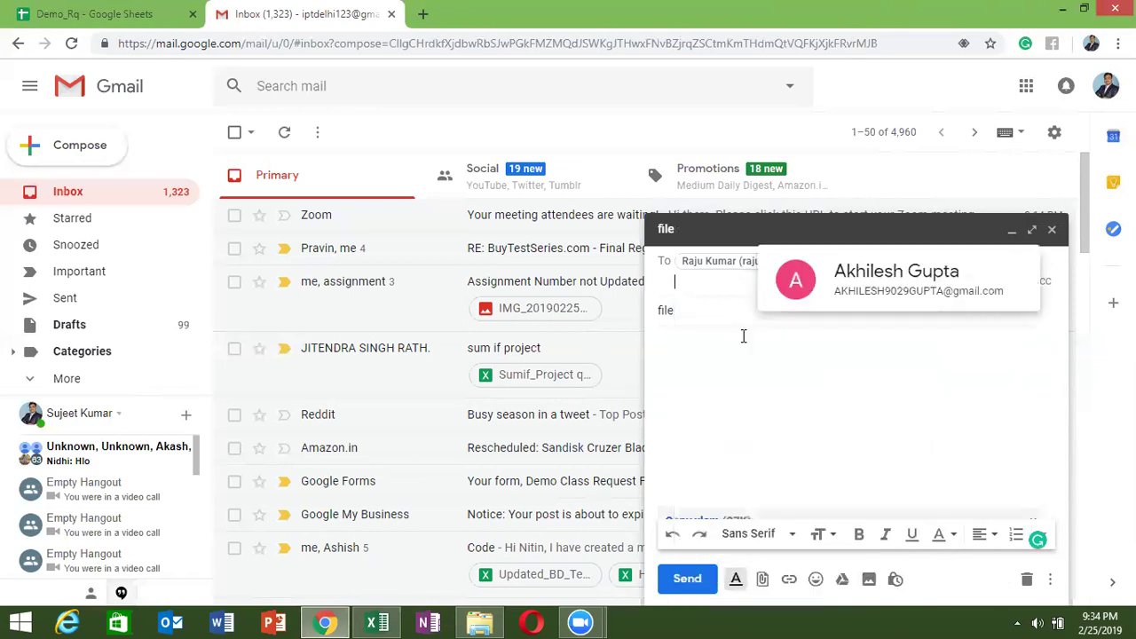
{"action": "type", "text": "ashu"}
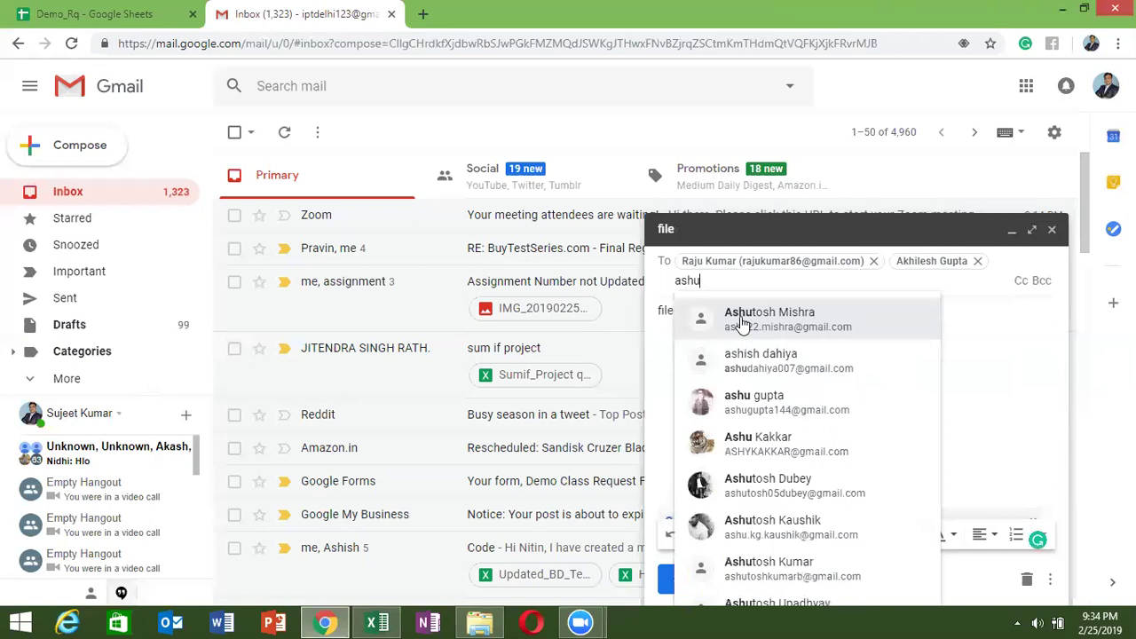
{"action": "left_click", "coordinate": [741, 321]}
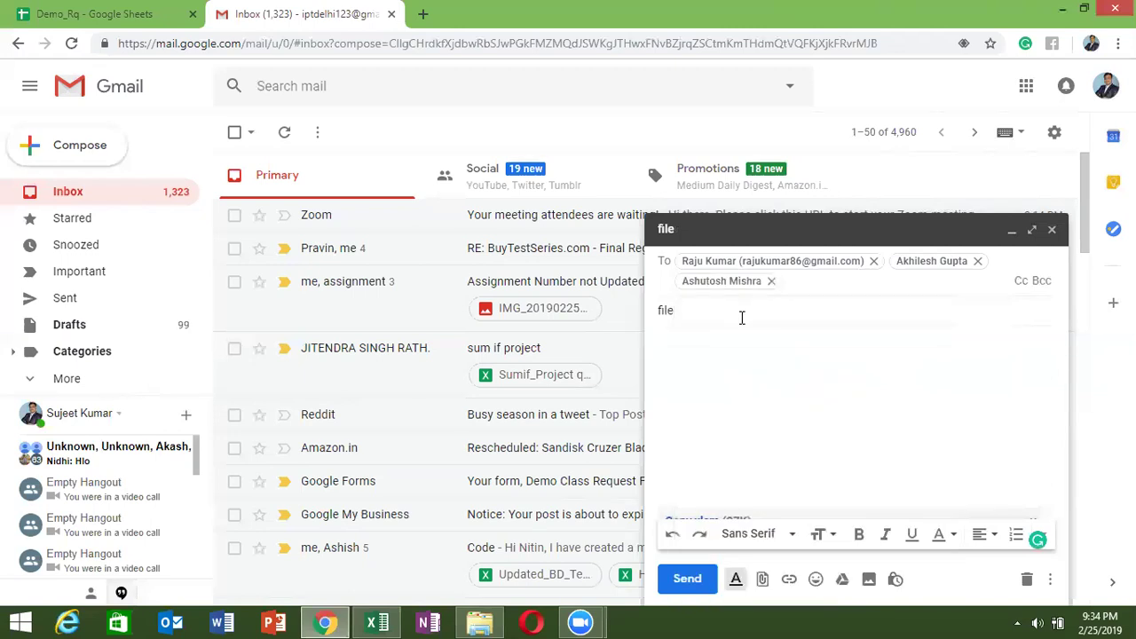
{"action": "type", "text": "a"}
{"action": "type", "text": "l"}
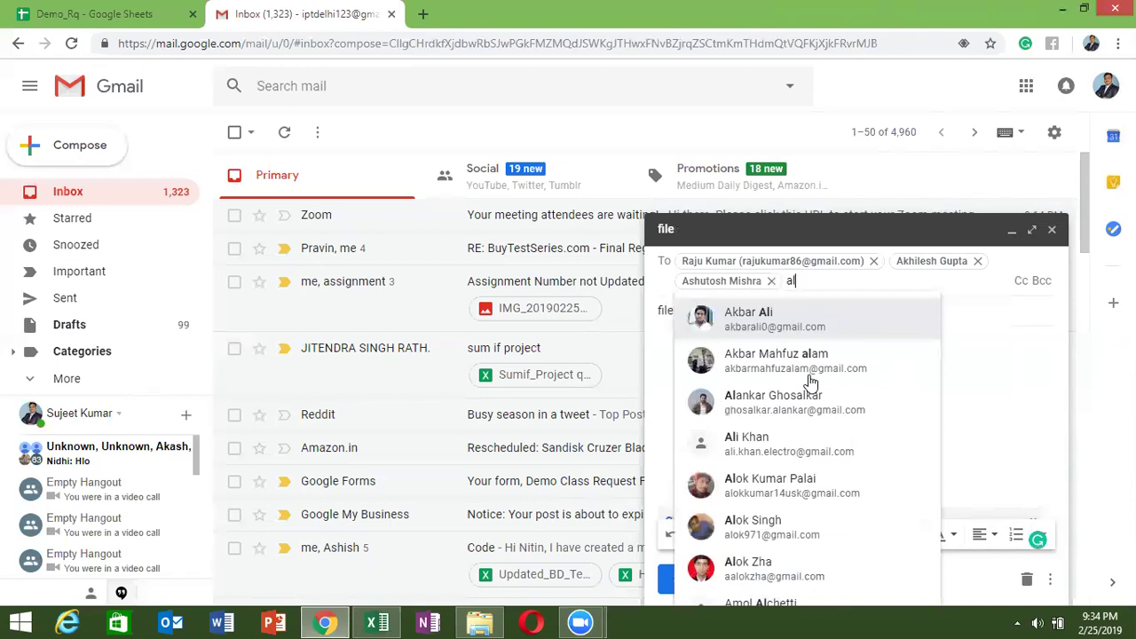
{"action": "key", "text": "BackSpace"}
{"action": "key", "text": "BackSpace"}
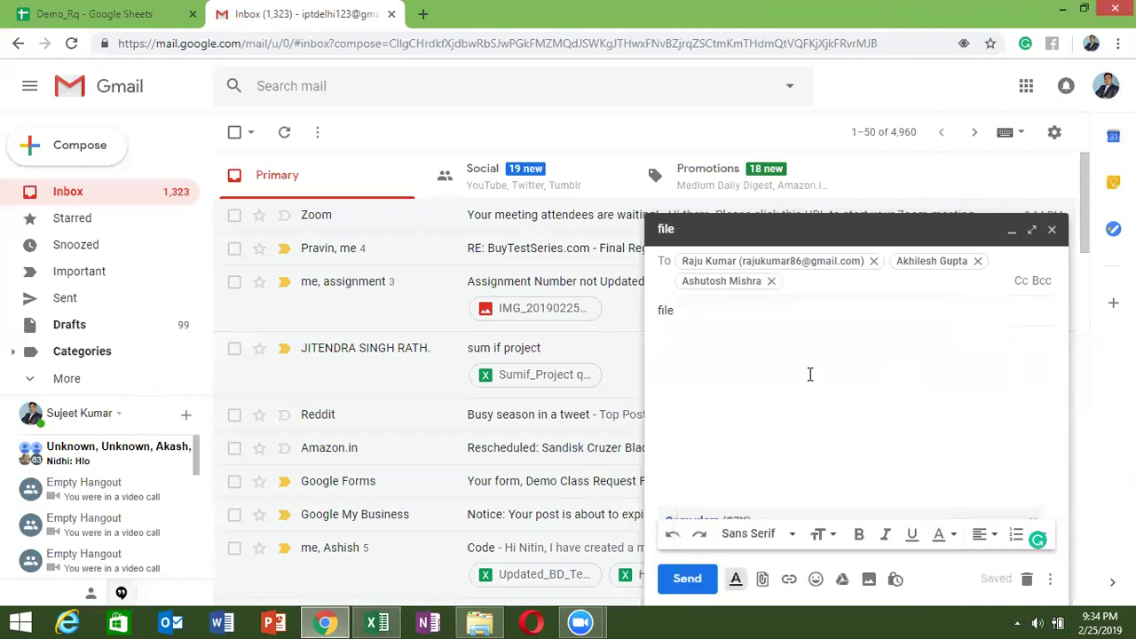
{"action": "type", "text": "kal"}
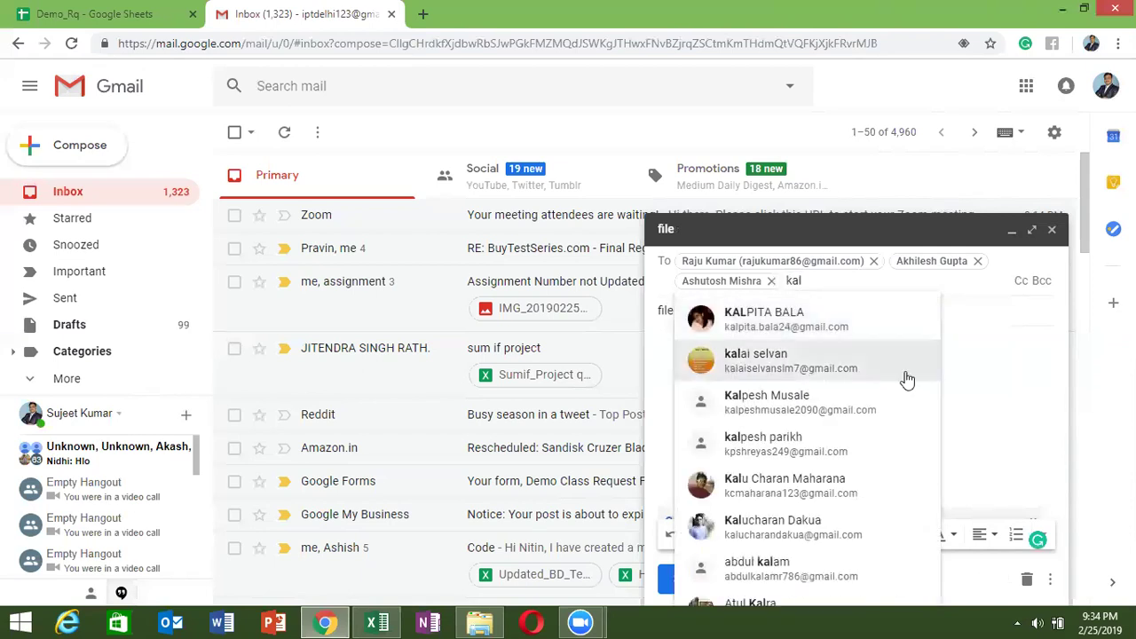
{"action": "left_click", "coordinate": [865, 333]}
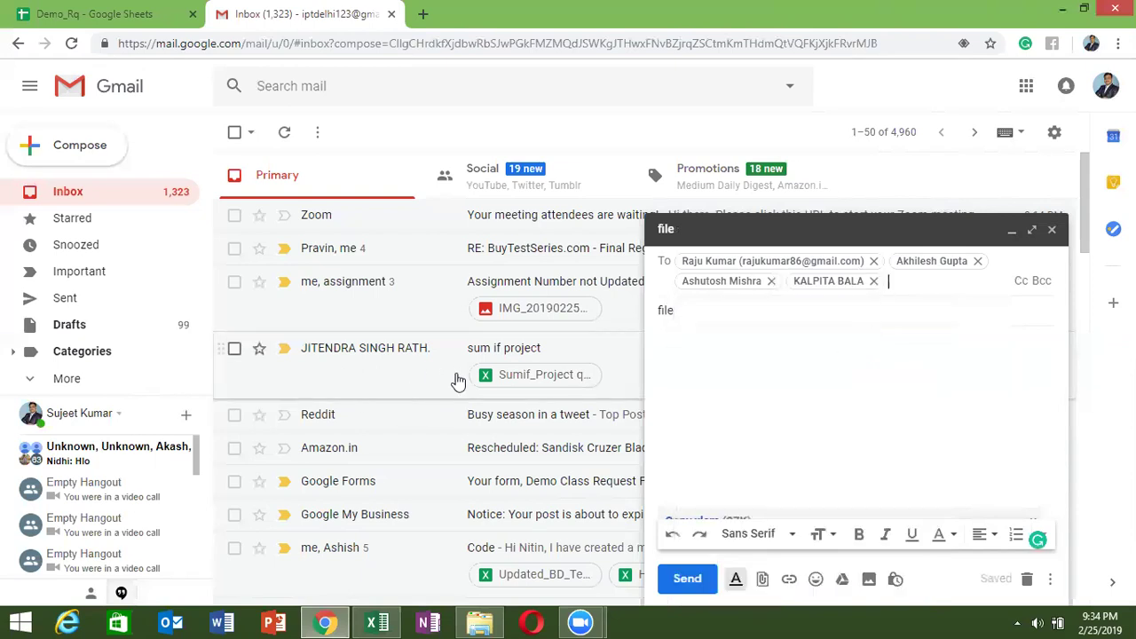
{"action": "type", "text": "mukes"}
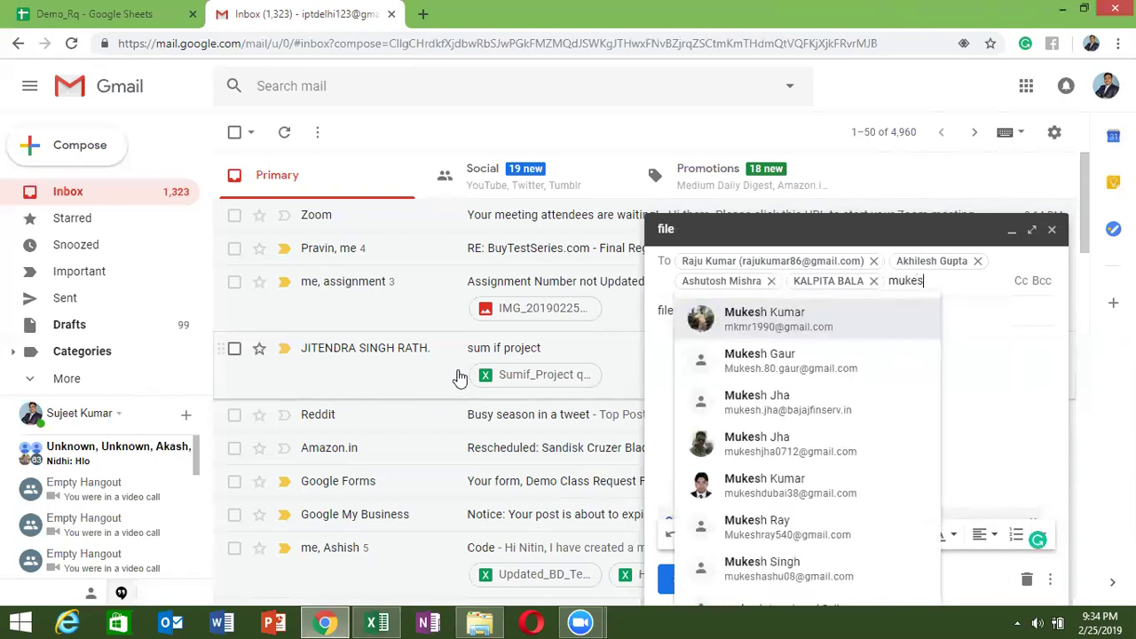
{"action": "left_click", "coordinate": [735, 322]}
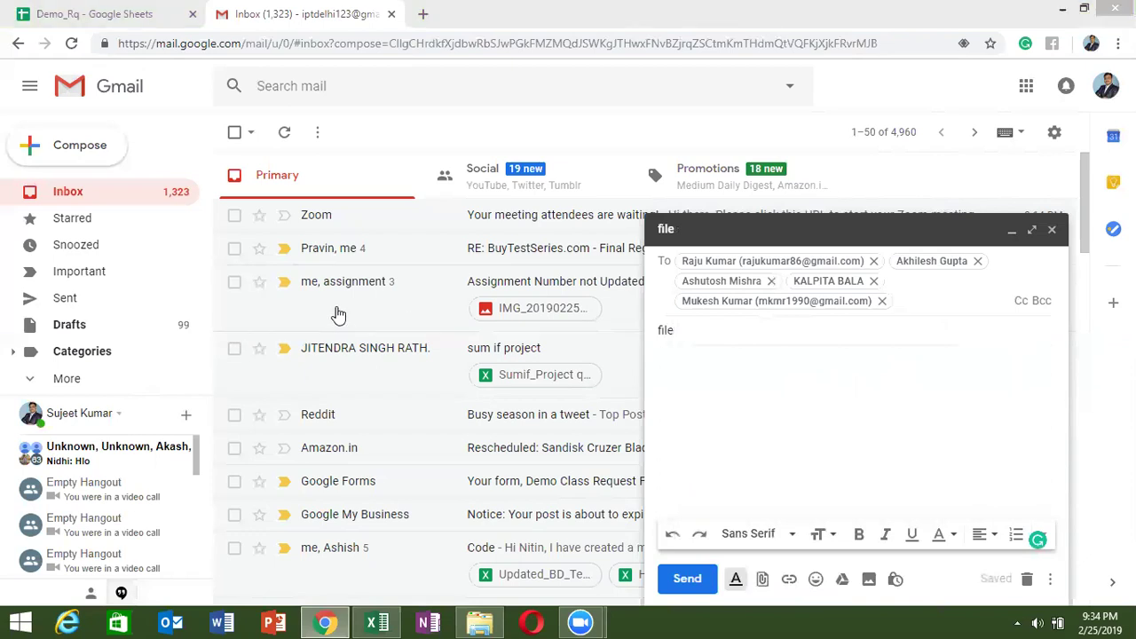
Send the message with Copy.xlsm attached and close the browser window.
{"action": "left_click", "coordinate": [761, 360]}
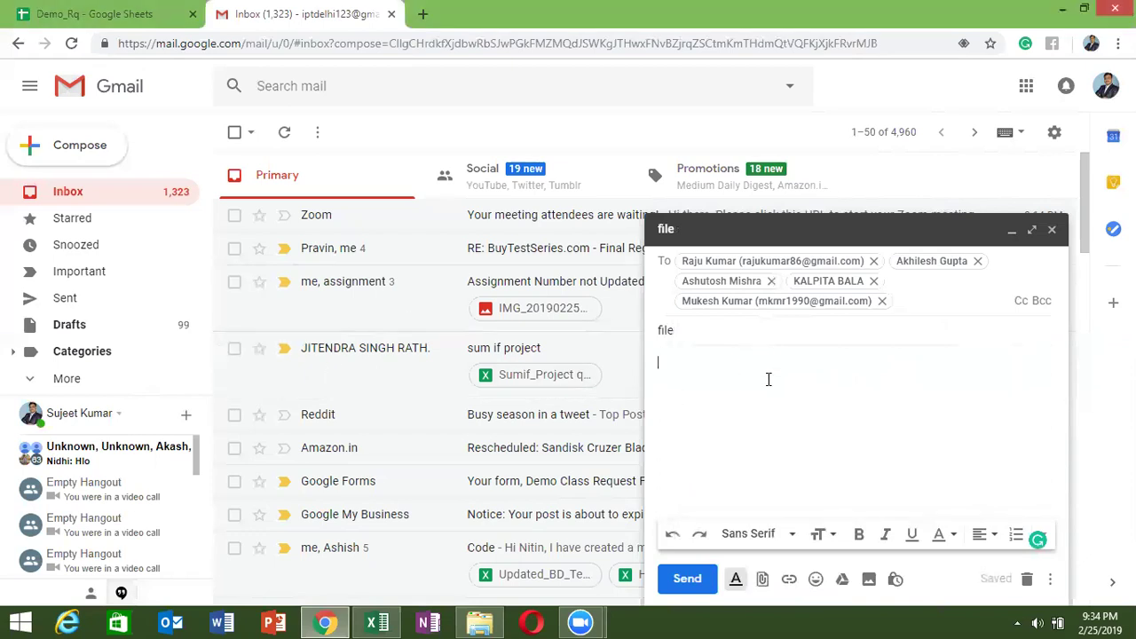
{"action": "left_click", "coordinate": [688, 580]}
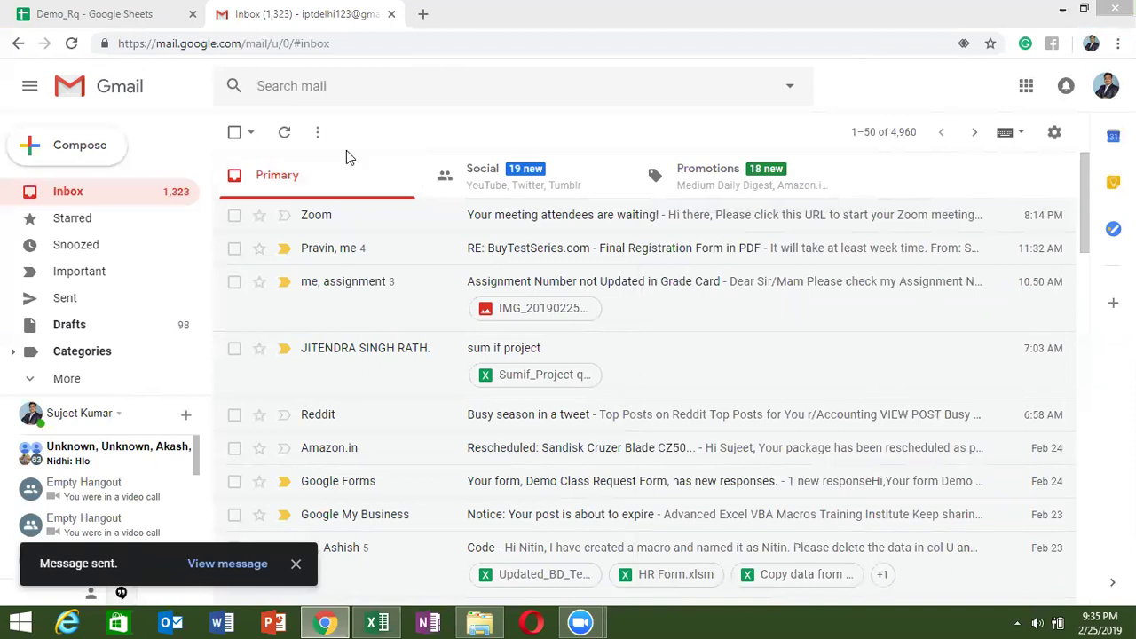
{"action": "key", "text": "super+d"}
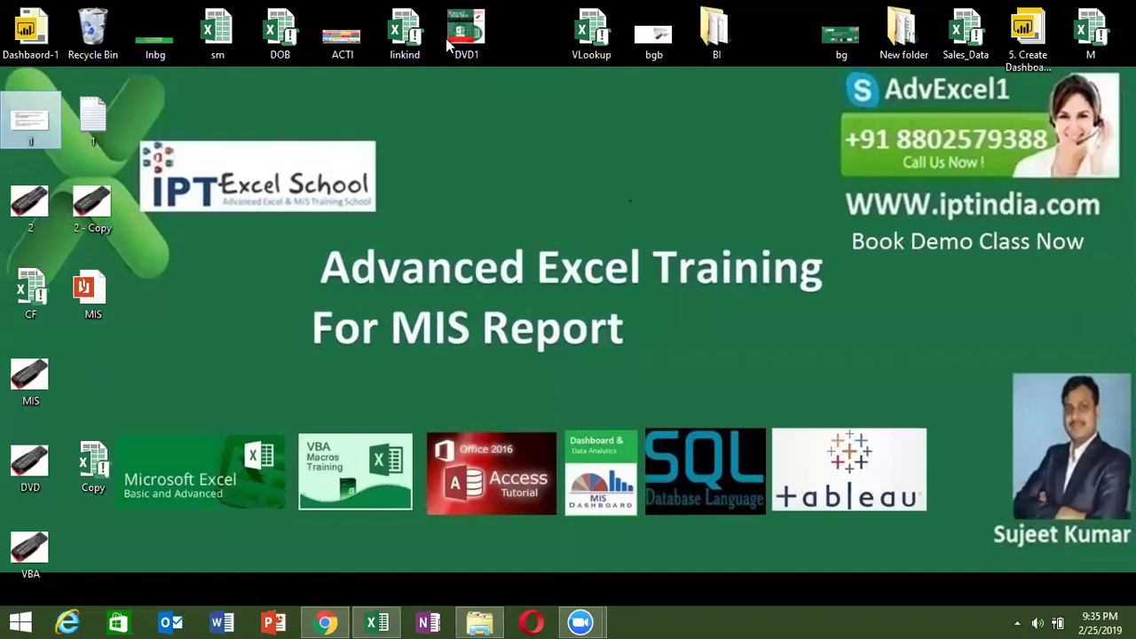